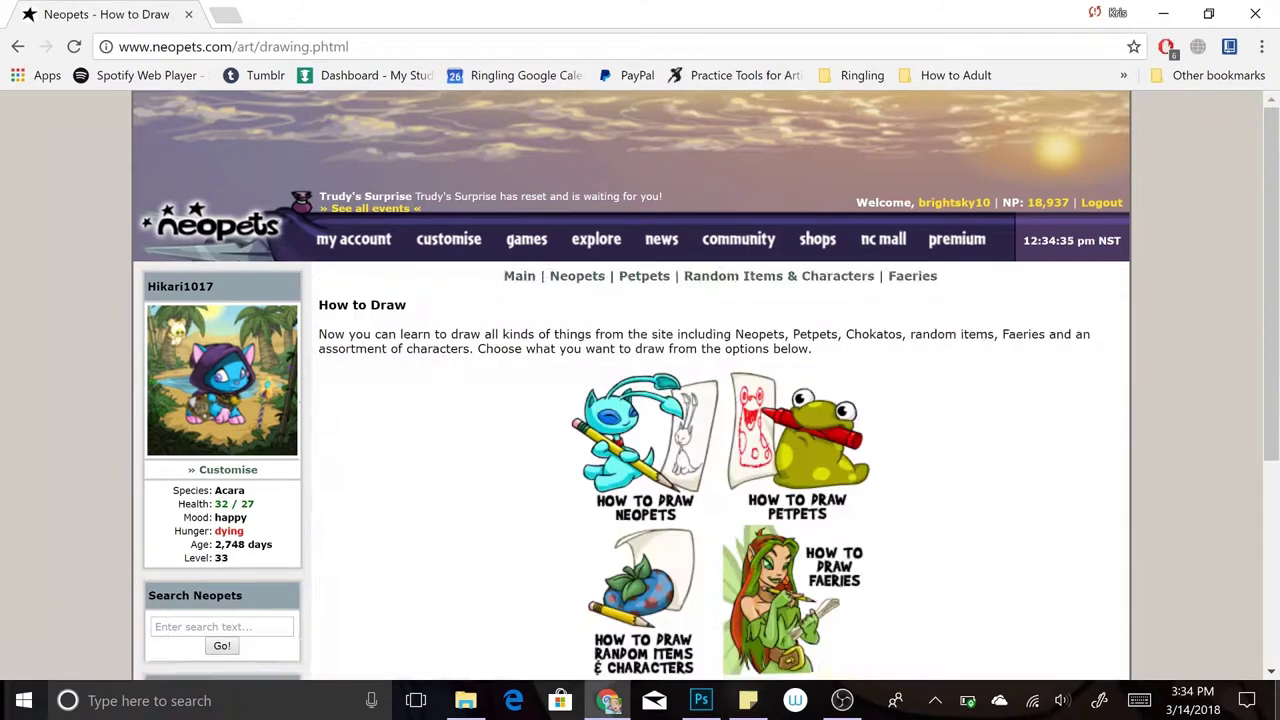
- Scroll the Neopets art page in Chrome and open the 'How to Draw an Acara' tutorial
scroll(630, 385, down, 2)
click(644, 290)
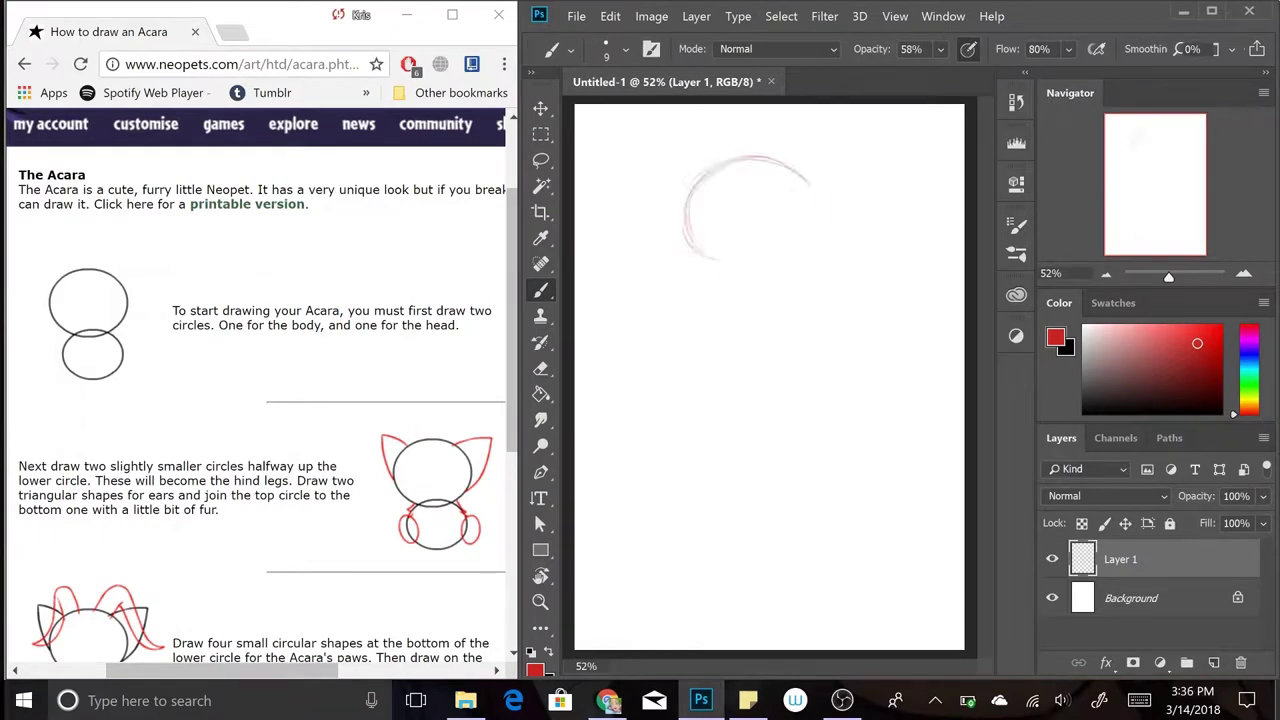
- Sketch the head and body circles in red and enlarge both to about 150%
mouse_move(712, 258)
mouse_down()
mouse_move(812, 180)
mouse_move(805, 272)
mouse_up()
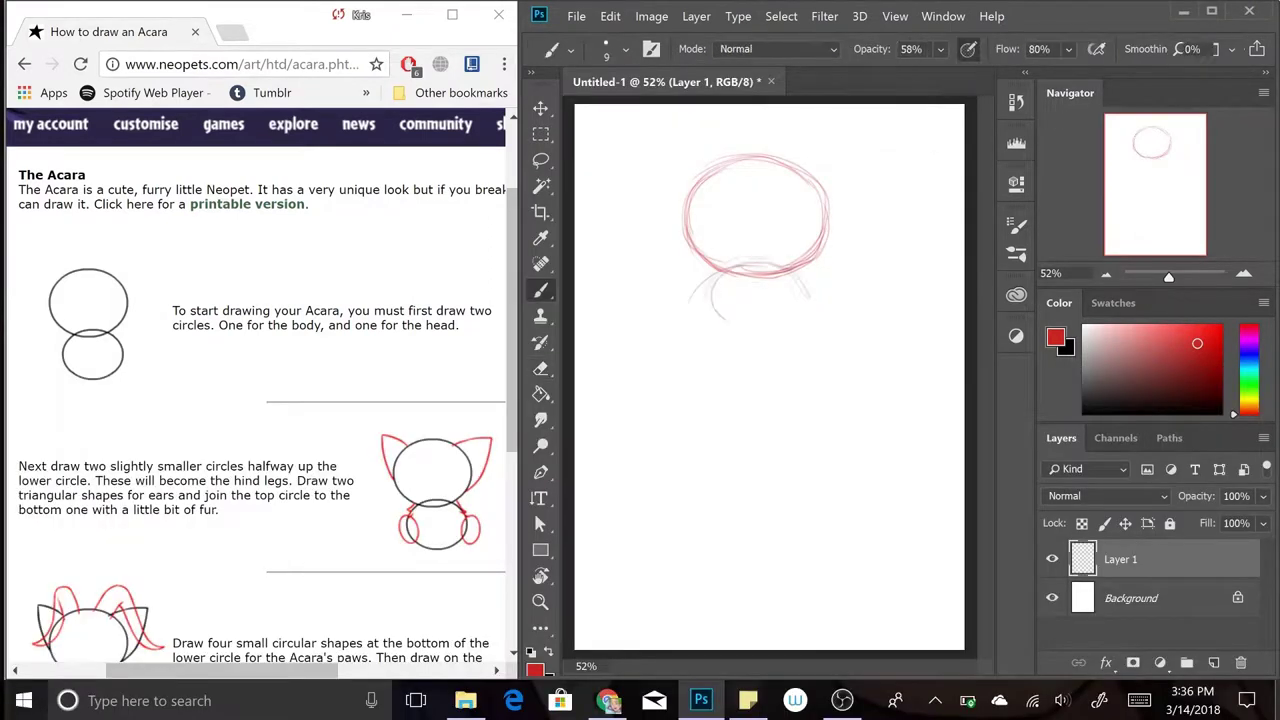
mouse_move(700, 300)
mouse_down()
mouse_move(805, 290)
mouse_move(720, 330)
mouse_up()
key(ctrl+t)
drag(834, 343, 875, 490)
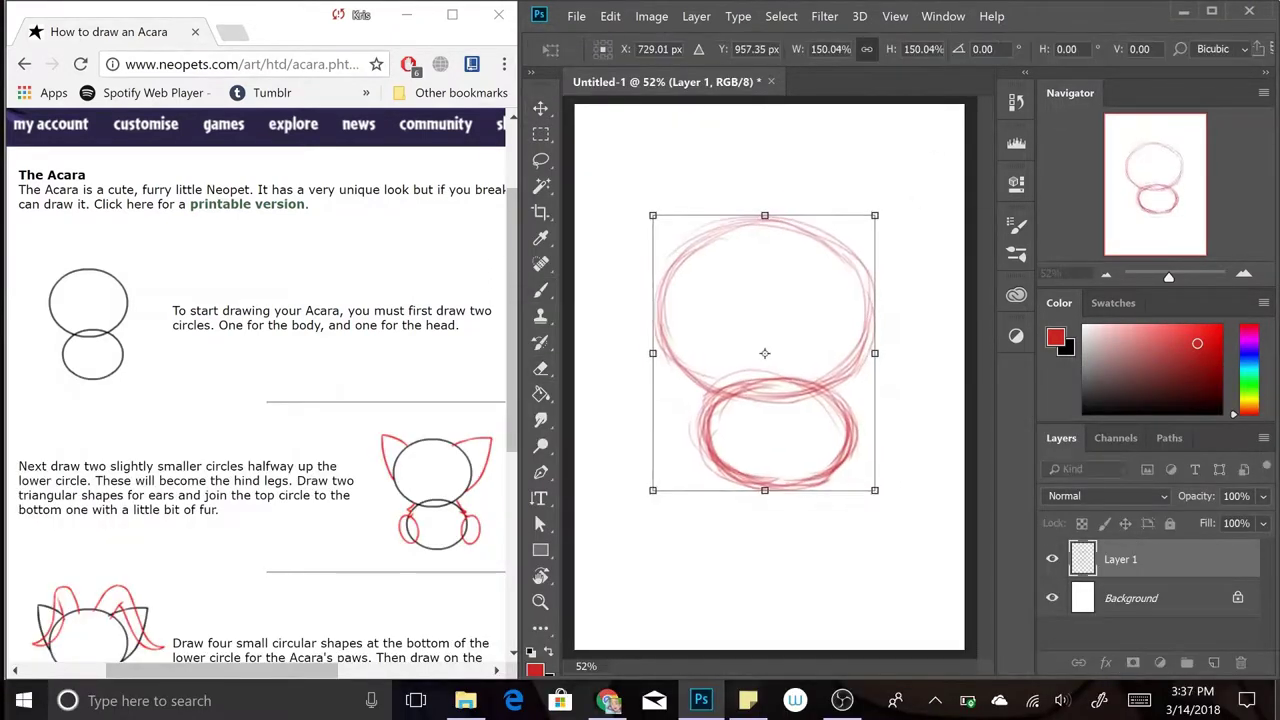
key(Return)
key(b)
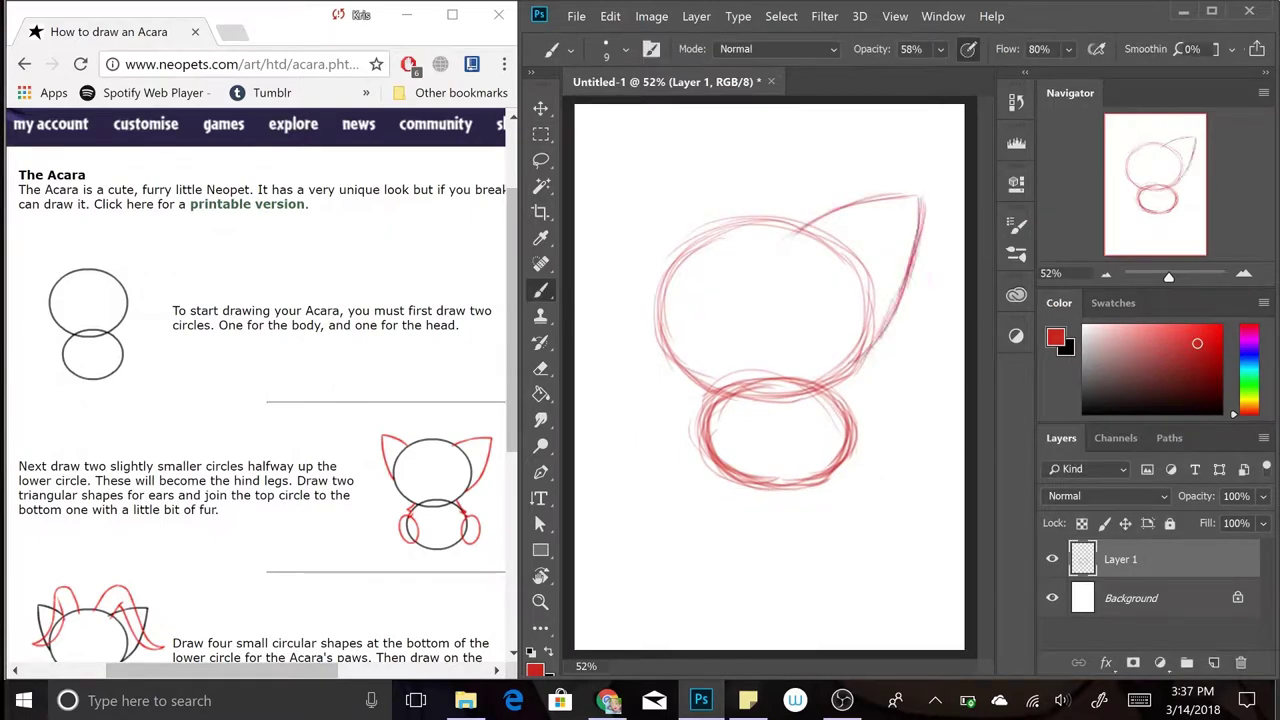
- Sketch the pointed ears and a left hind leg, slightly tilt the head, and undo a stroke
drag(630, 290, 708, 238)
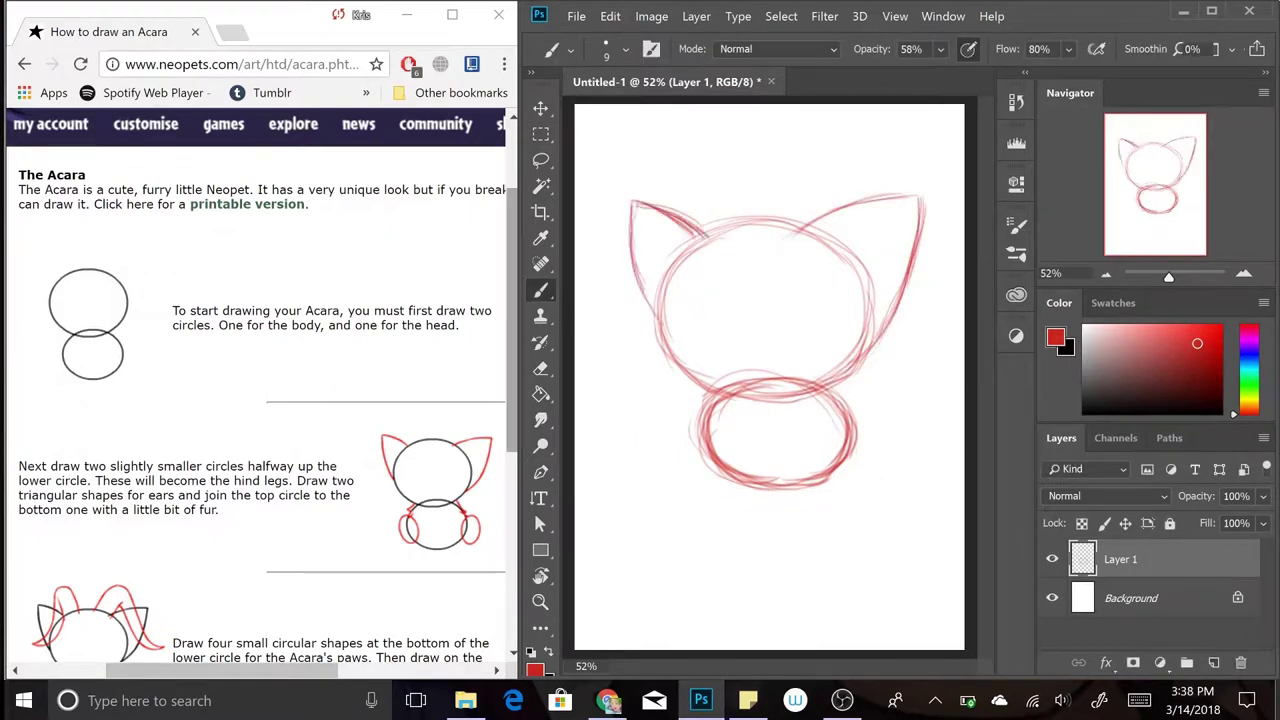
scroll(260, 380, down, 2)
drag(712, 416, 703, 468)
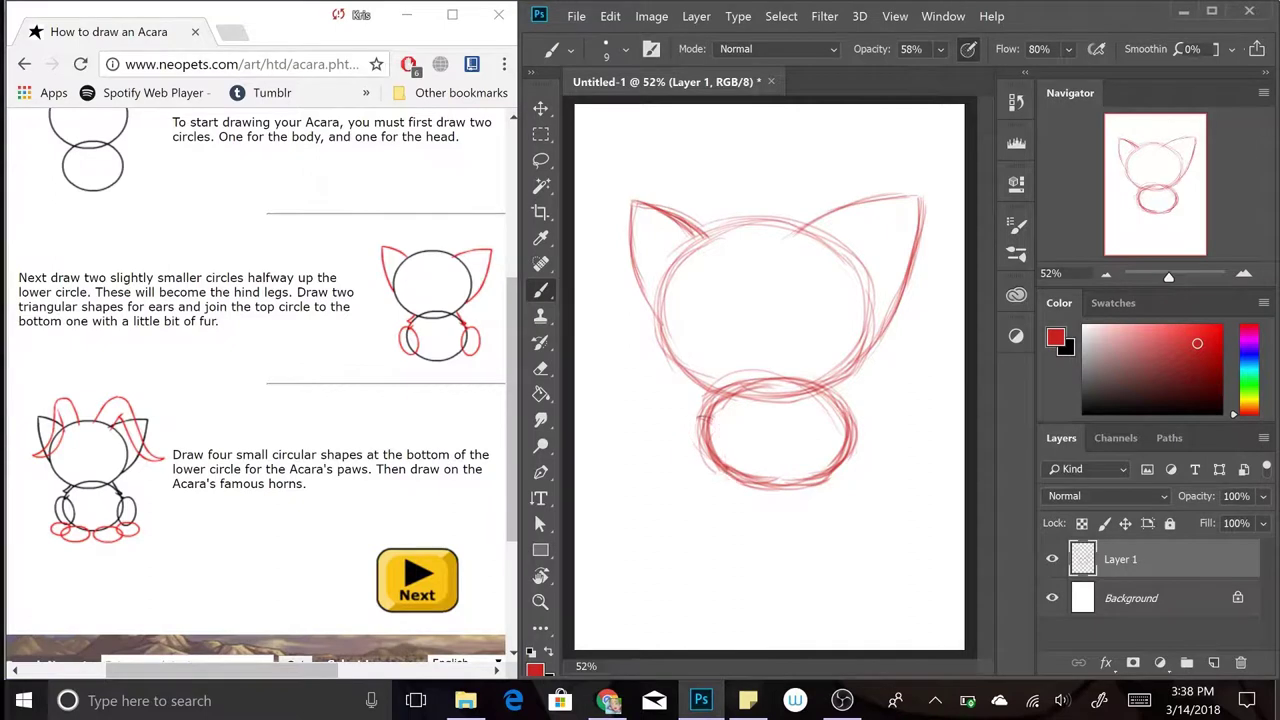
key(ctrl+t)
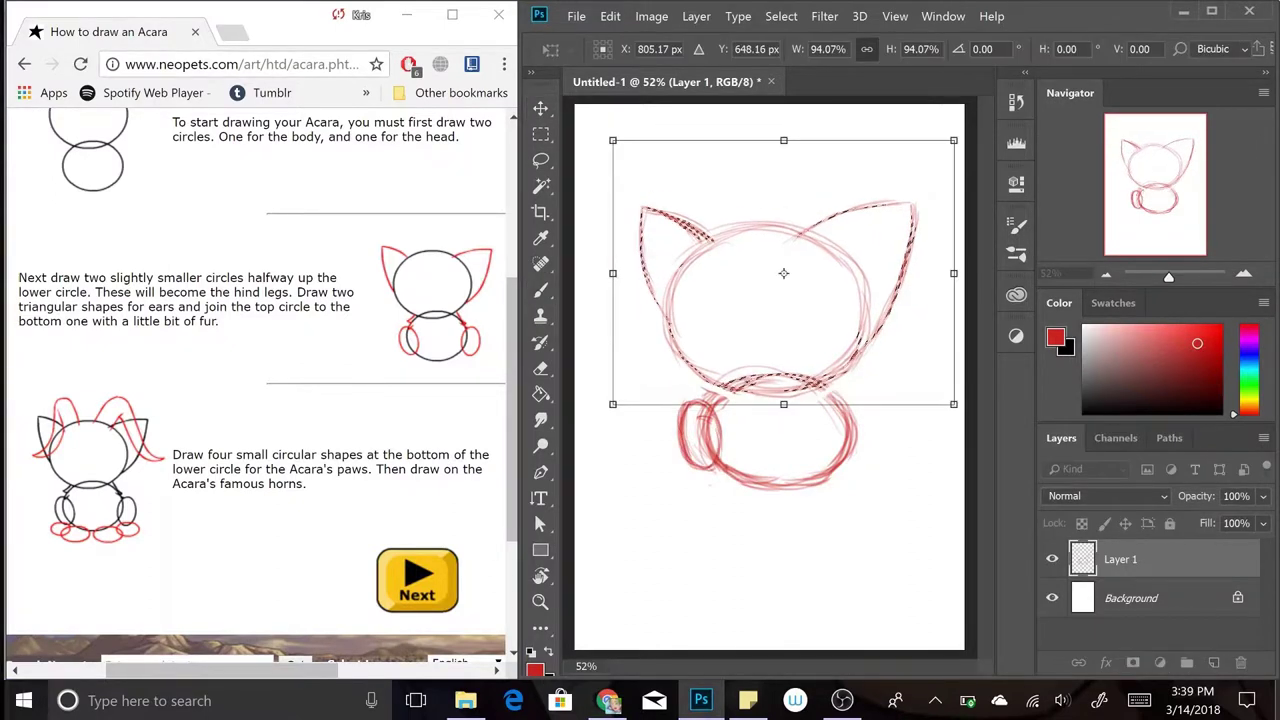
key(Return)
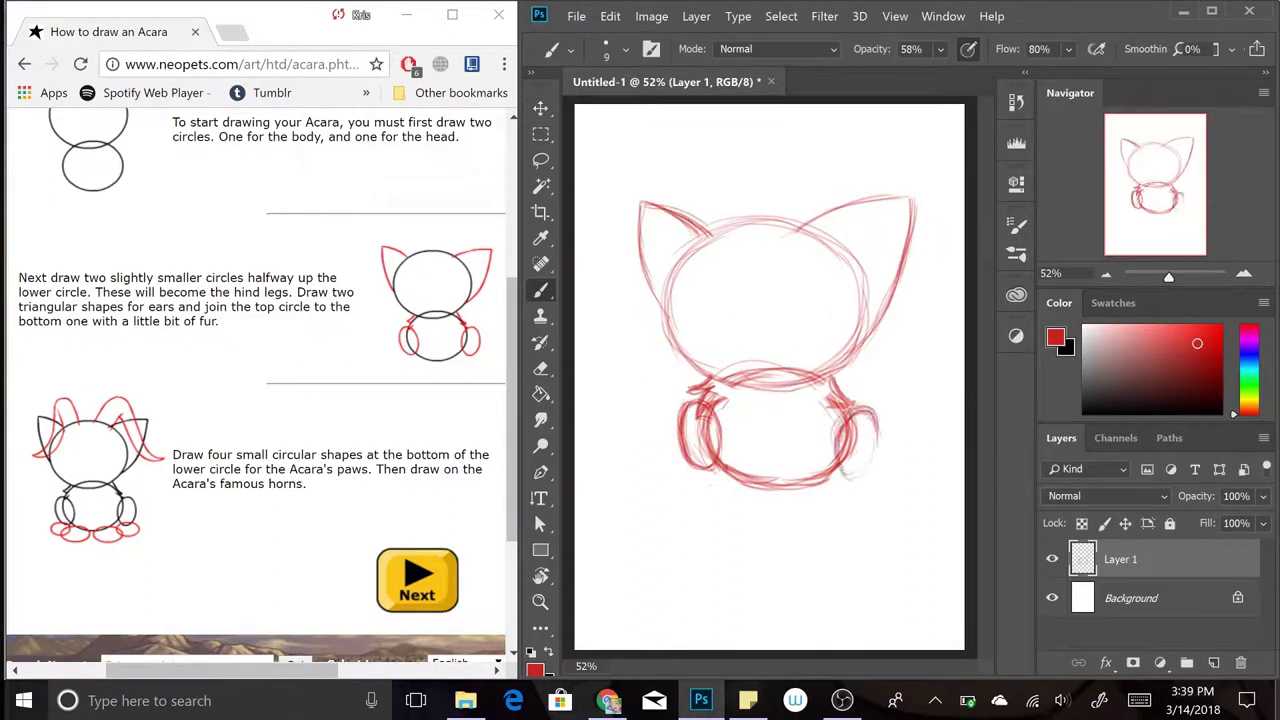
key(ctrl+alt+z)
- Add the paw ovals along the base of the body
drag(775, 480, 840, 470)
drag(670, 460, 675, 458)
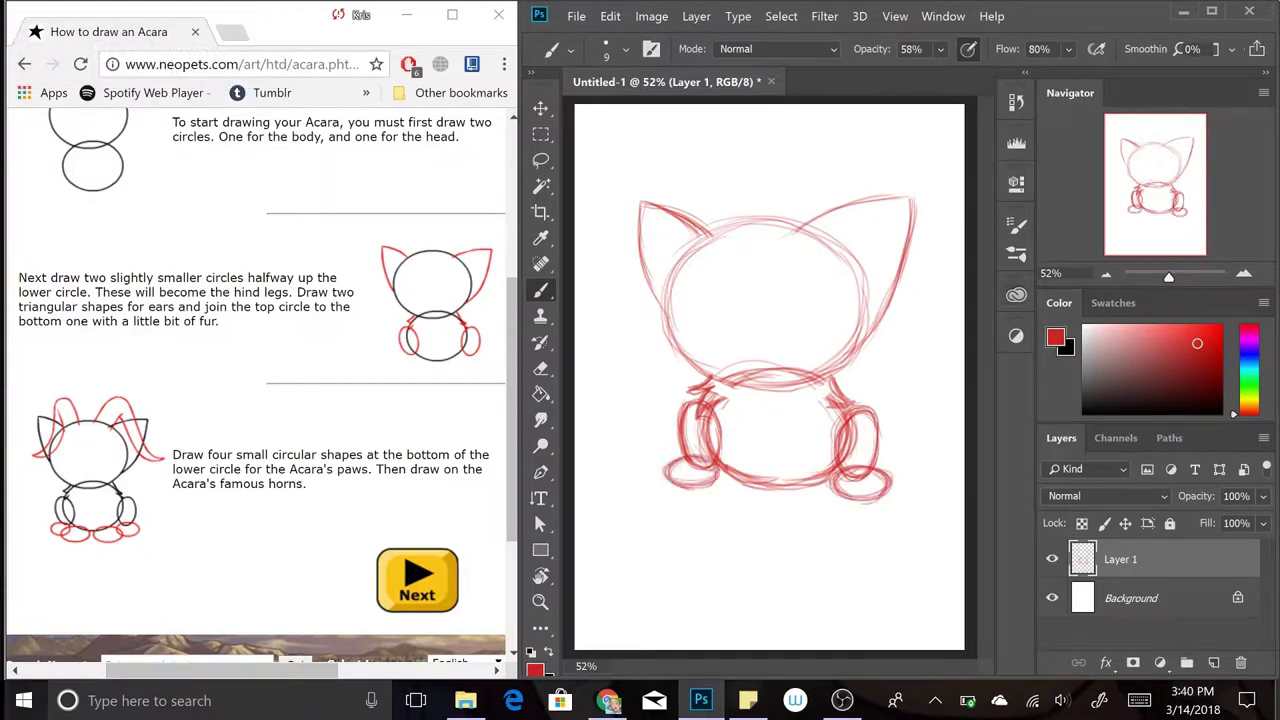
mouse_move(780, 478)
mouse_down()
mouse_move(842, 486)
mouse_move(722, 508)
mouse_move(707, 488)
mouse_move(765, 480)
mouse_up()
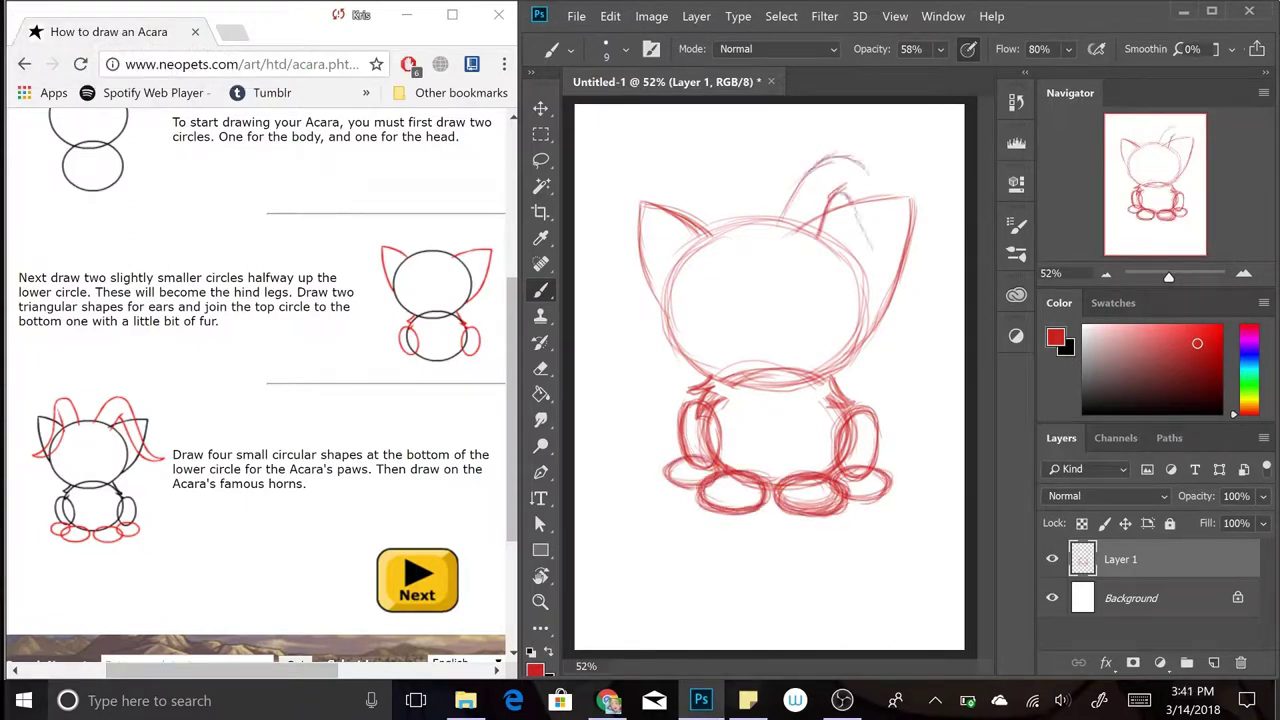
- Sketch the right horn curling down the side, then go to the tutorial's next page
drag(870, 168, 885, 285)
drag(880, 200, 920, 308)
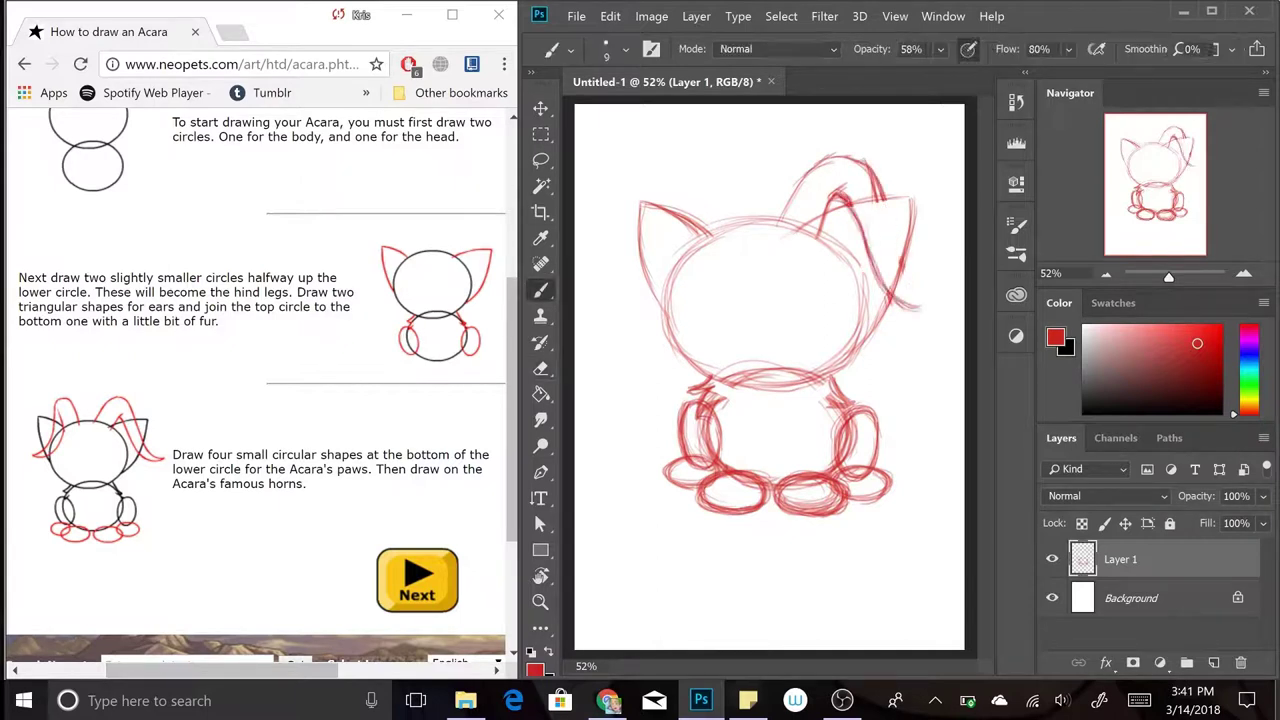
drag(876, 175, 938, 305)
drag(886, 242, 935, 312)
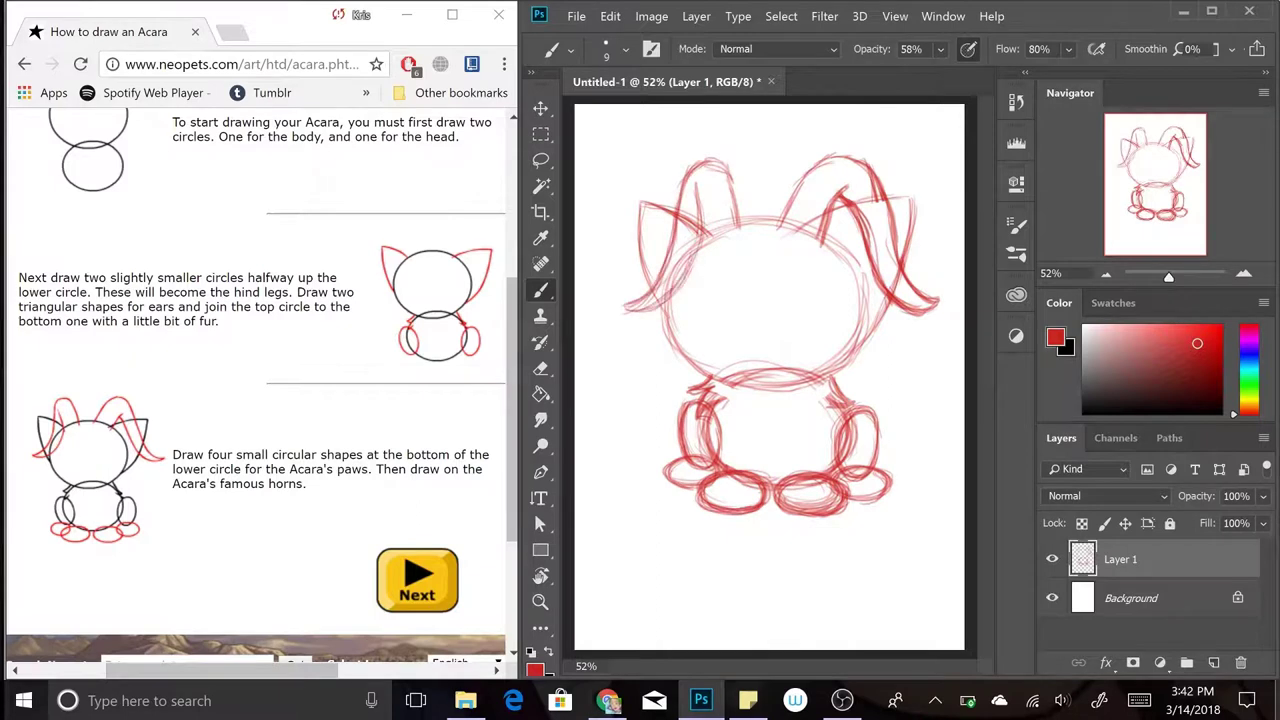
click(417, 580)
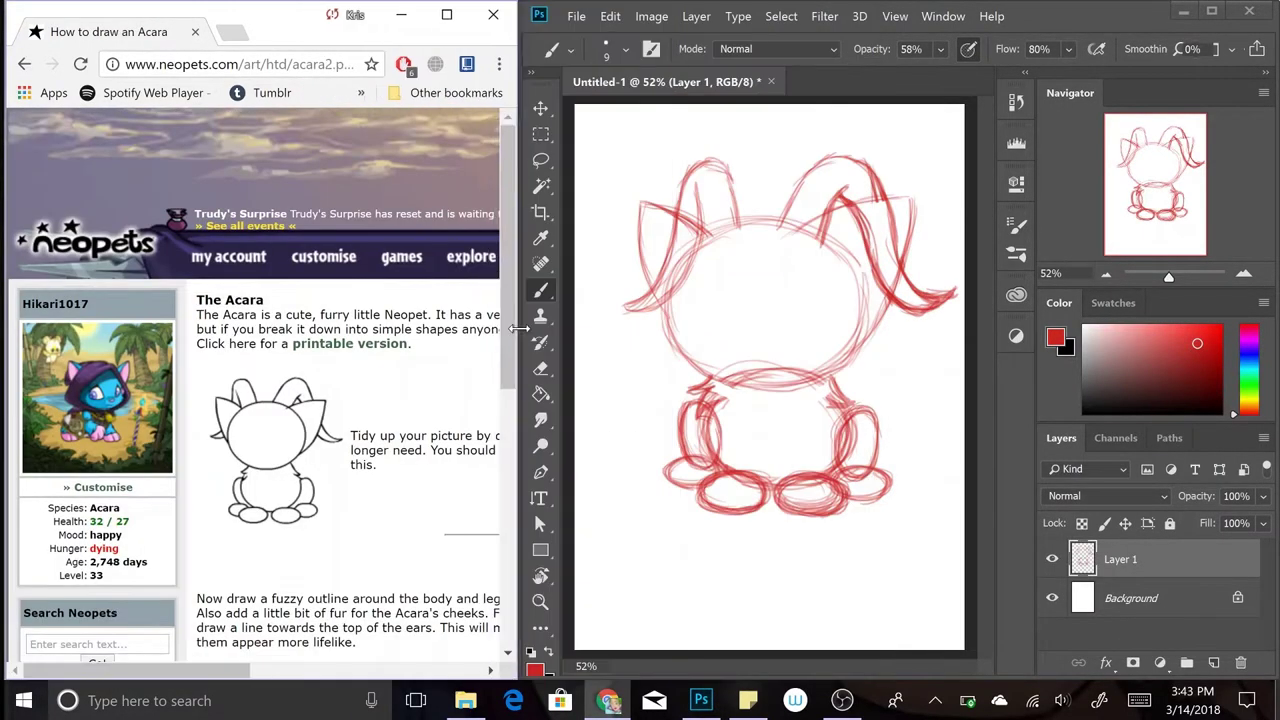
- Erase the heavy strokes on the right ear and redraw its edge thinly
scroll(260, 380, down, 10)
click(540, 368)
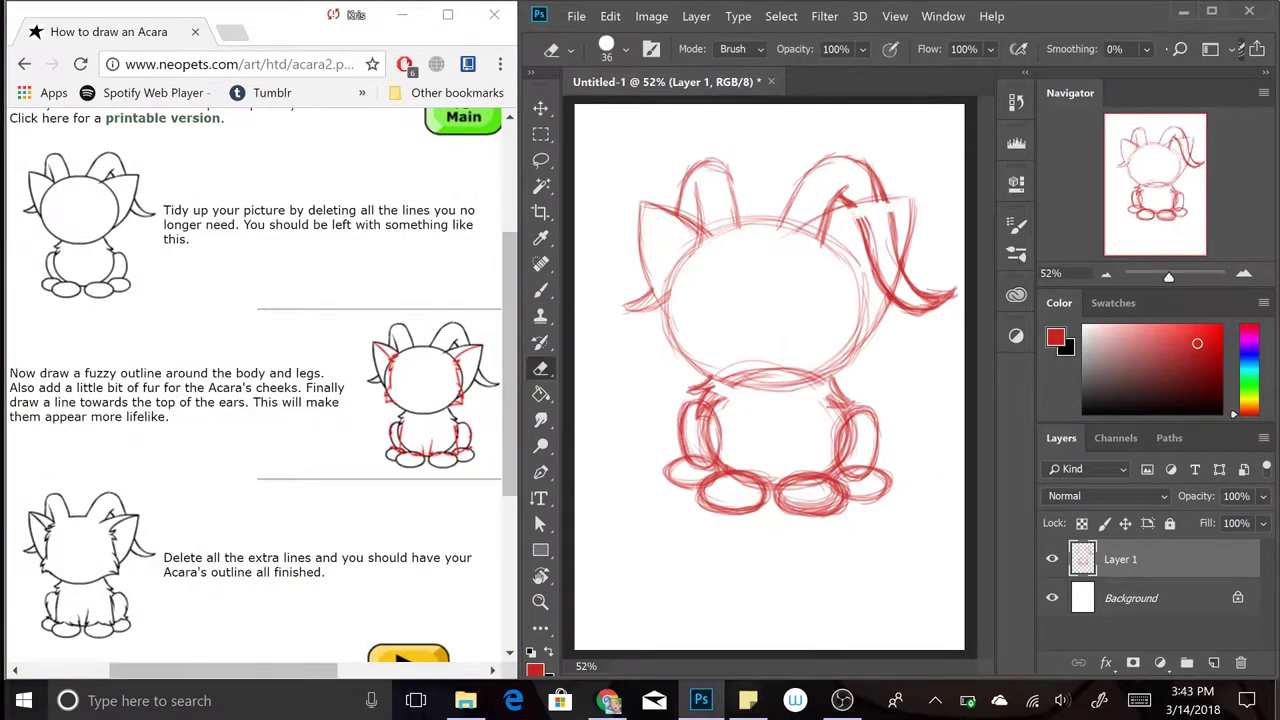
drag(900, 300, 872, 185)
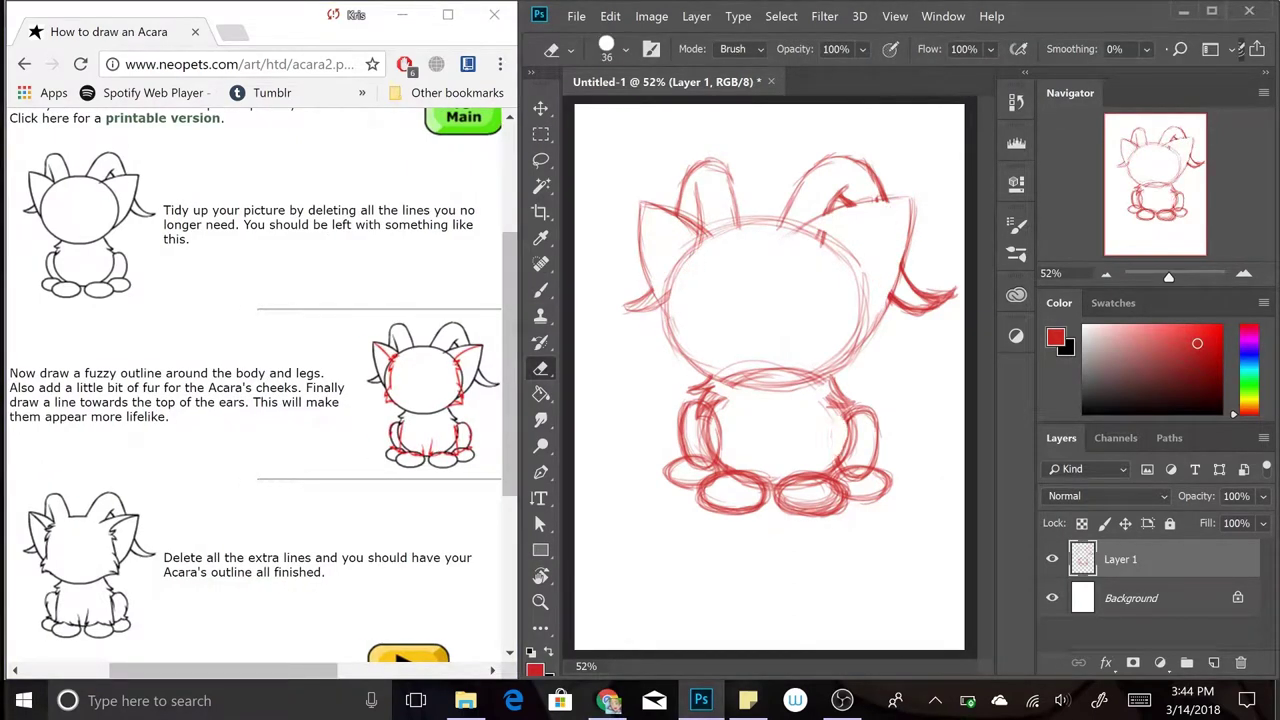
key(b)
drag(912, 199, 838, 242)
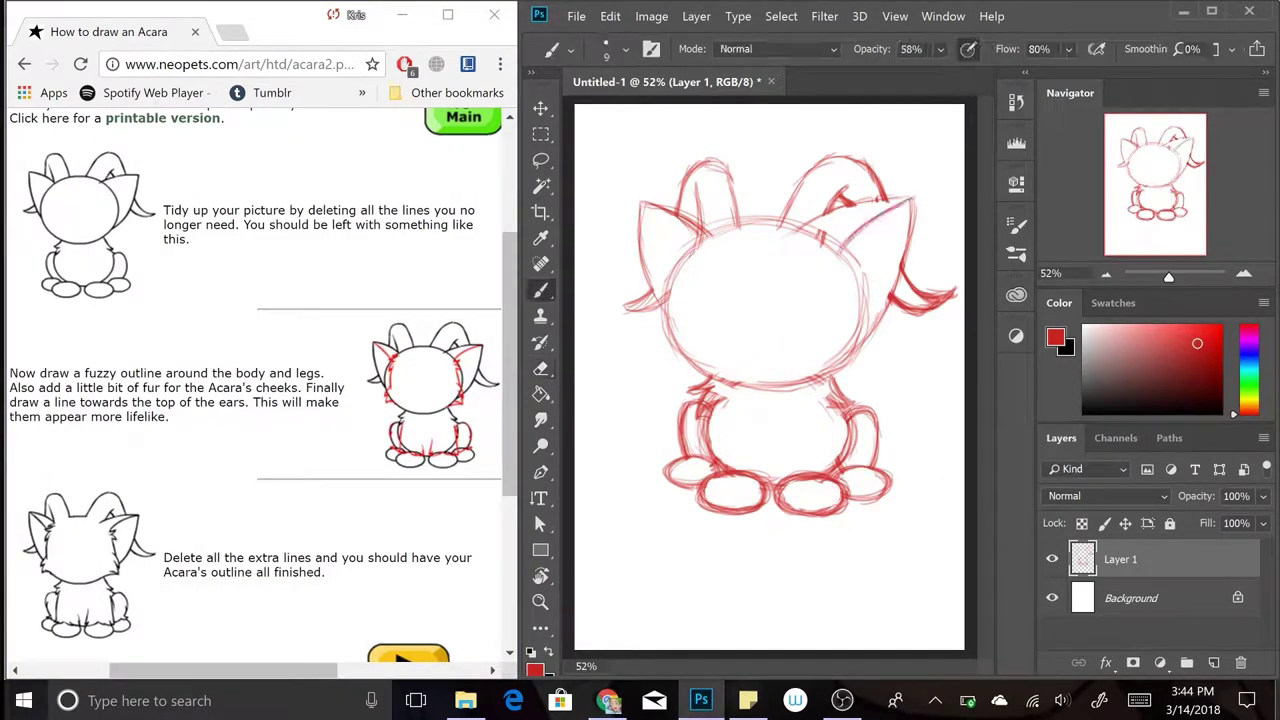
- Add fuzzy fur strokes along the left cheek, between the feet and along the legs
mouse_move(675, 326)
mouse_down()
mouse_move(672, 360)
mouse_move(694, 374)
mouse_up()
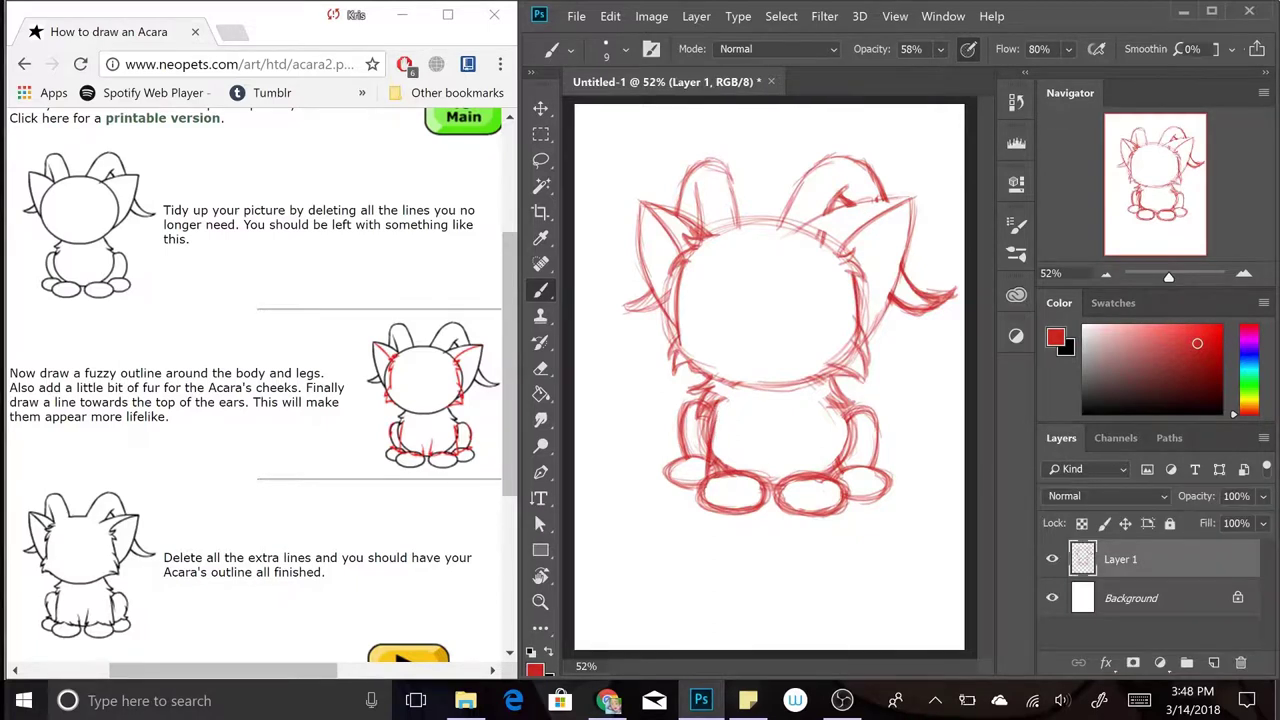
scroll(770, 380, up, 3)
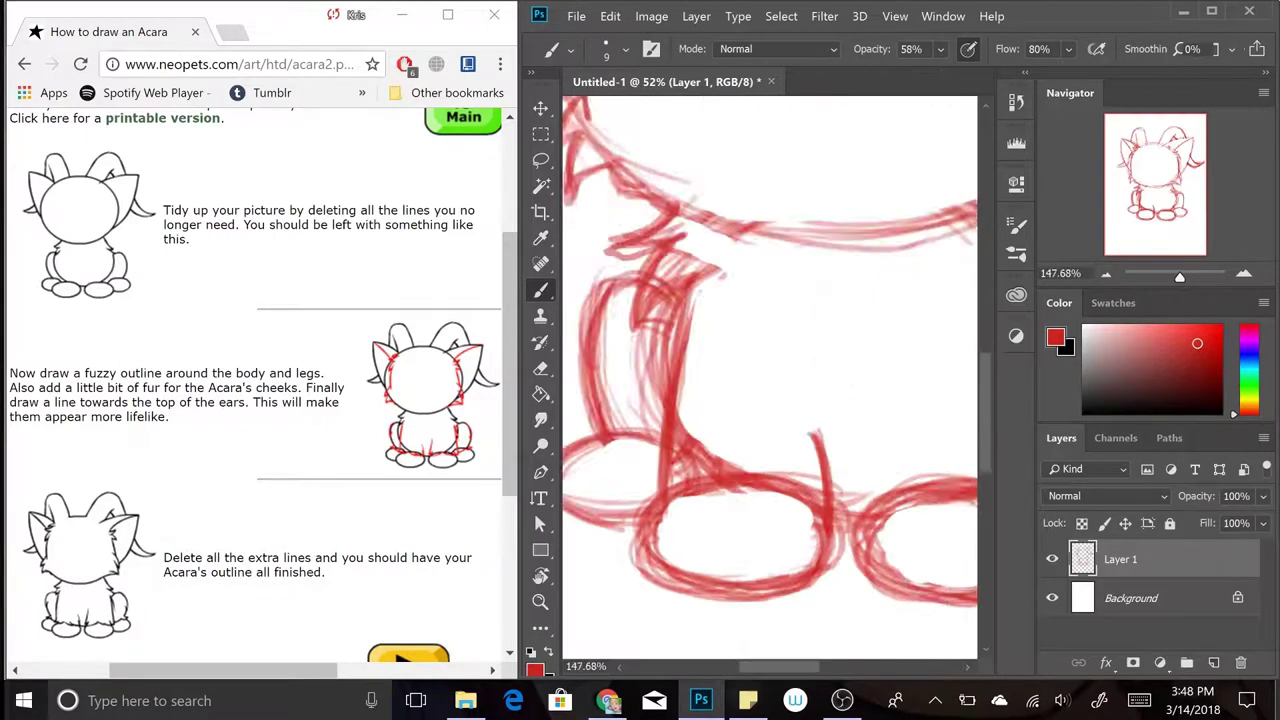
scroll(770, 380, down, 2)
mouse_move(680, 440)
mouse_down()
mouse_move(750, 470)
mouse_move(870, 490)
mouse_up()
scroll(770, 380, down, 1)
scroll(770, 380, down, 2)
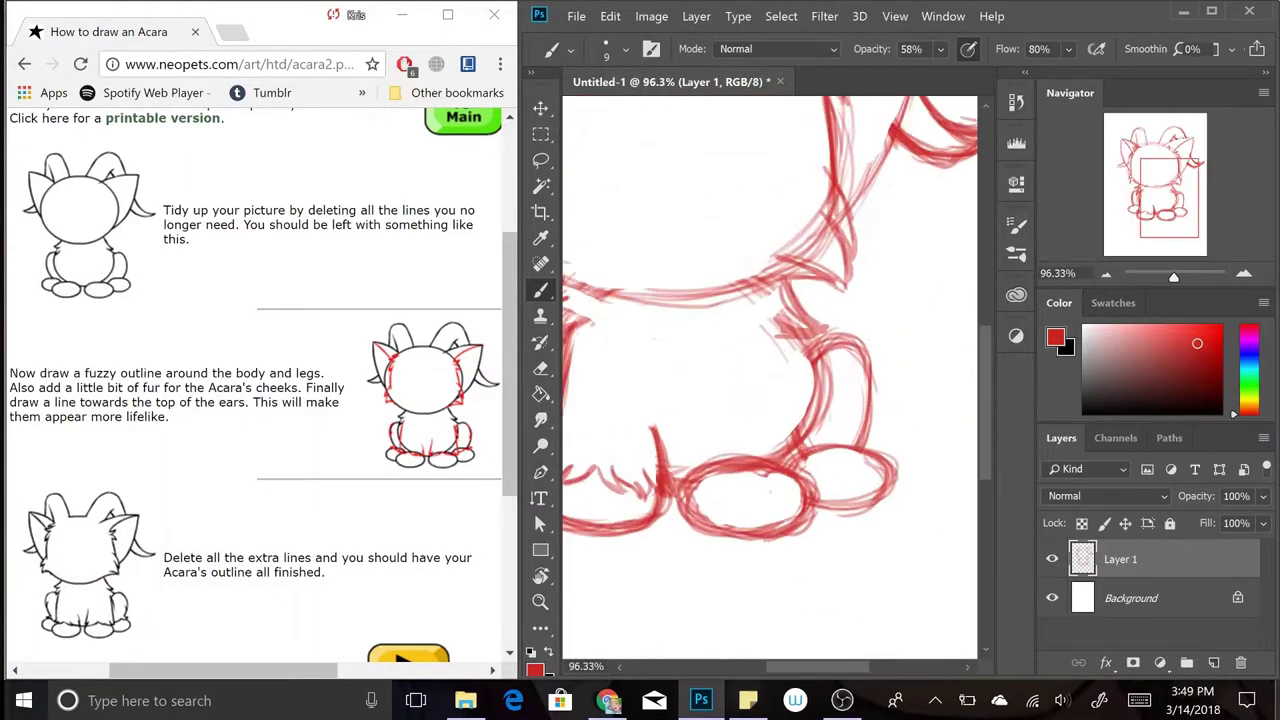
scroll(770, 380, up, 2)
mouse_move(750, 395)
mouse_down()
mouse_move(760, 500)
mouse_move(840, 500)
mouse_up()
scroll(770, 380, down, 3)
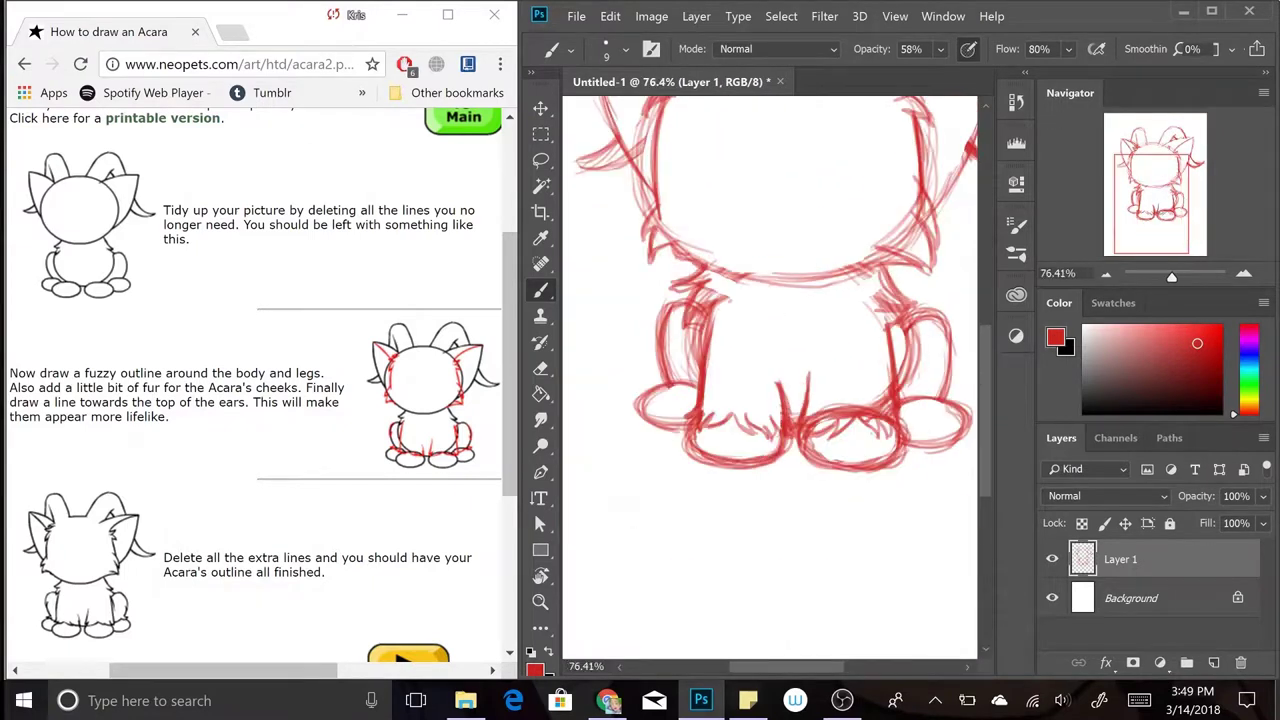
scroll(770, 380, up, 2)
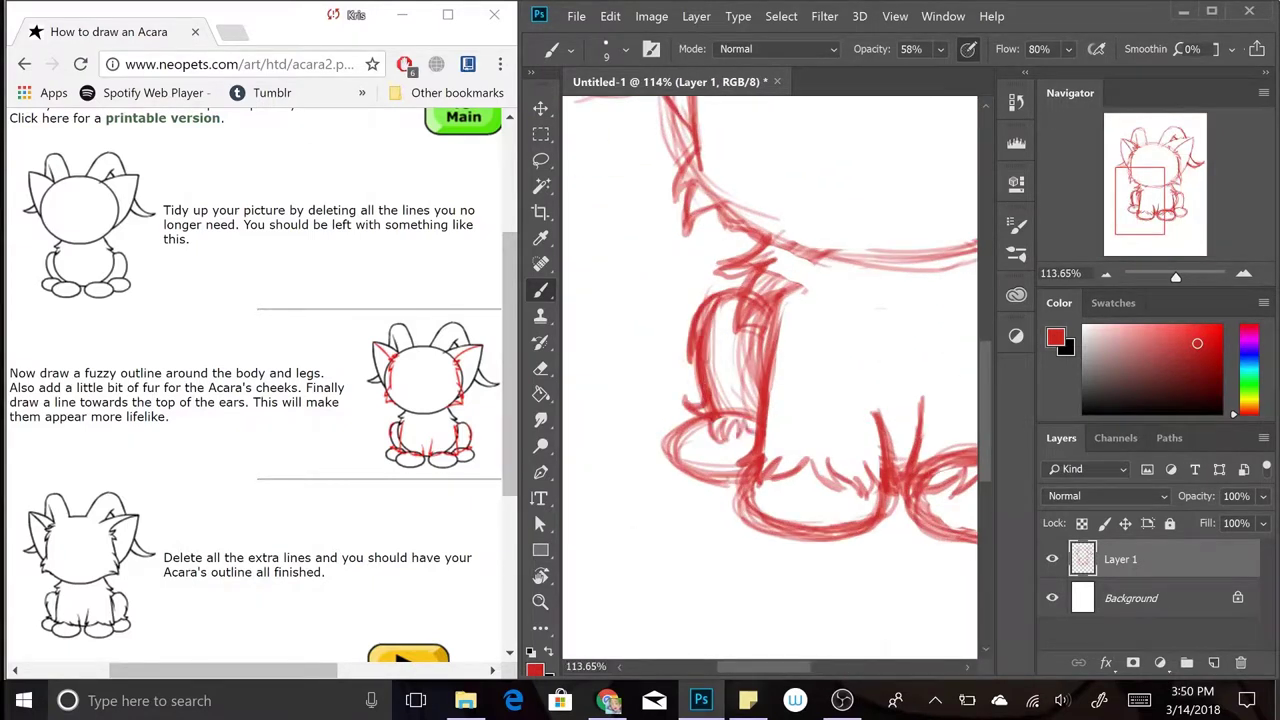
scroll(770, 380, up, 1)
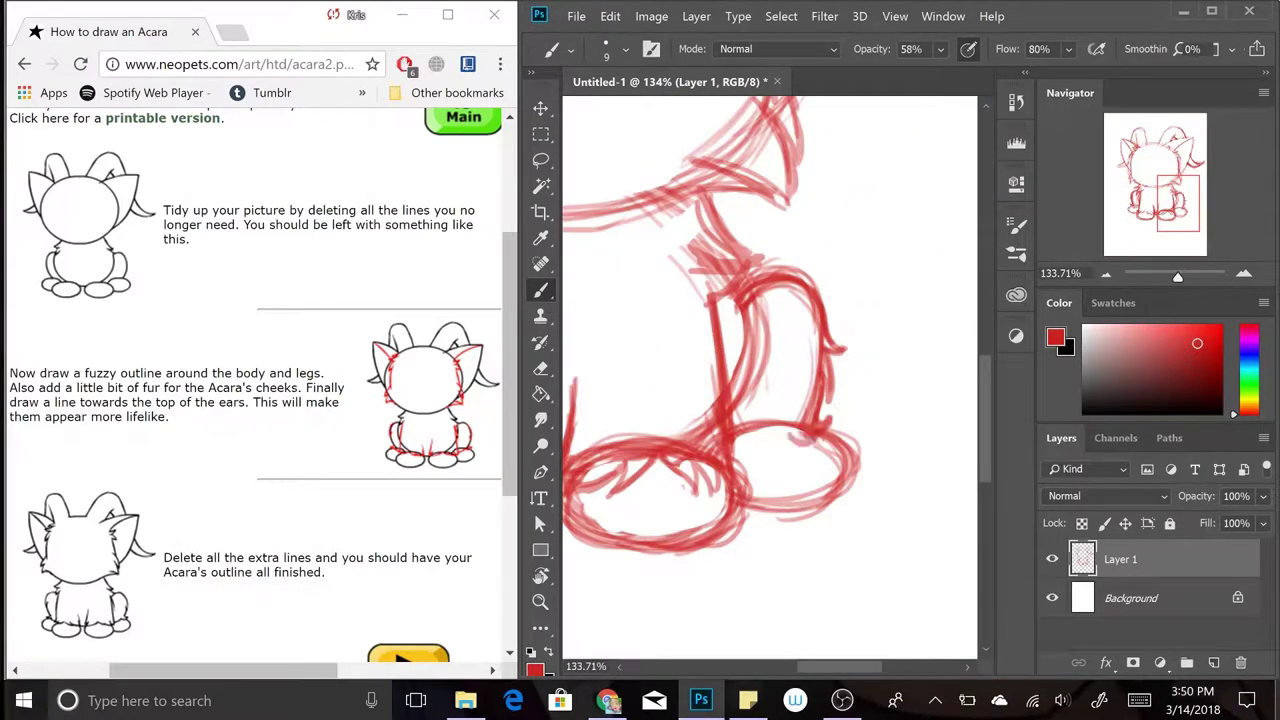
scroll(770, 380, down, 3)
scroll(770, 380, up, 3)
drag(800, 320, 792, 432)
scroll(770, 380, down, 2)
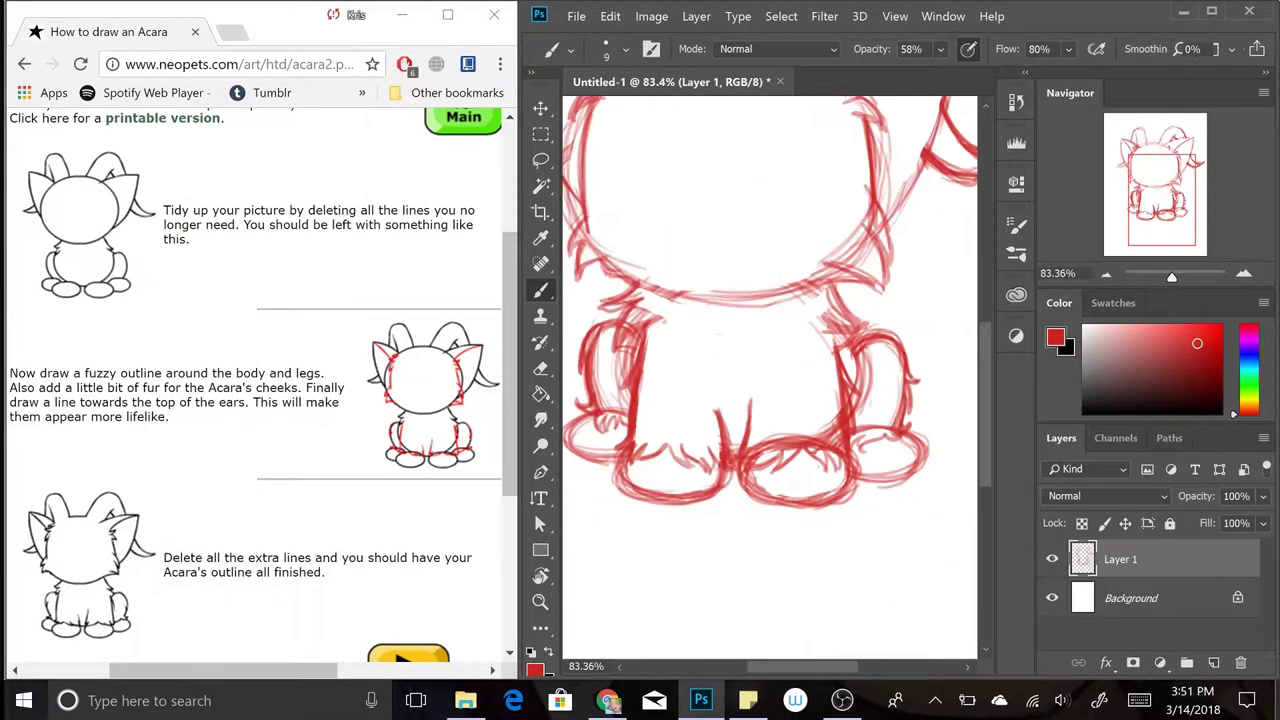
scroll(255, 400, down, 1)
scroll(770, 380, up, 2)
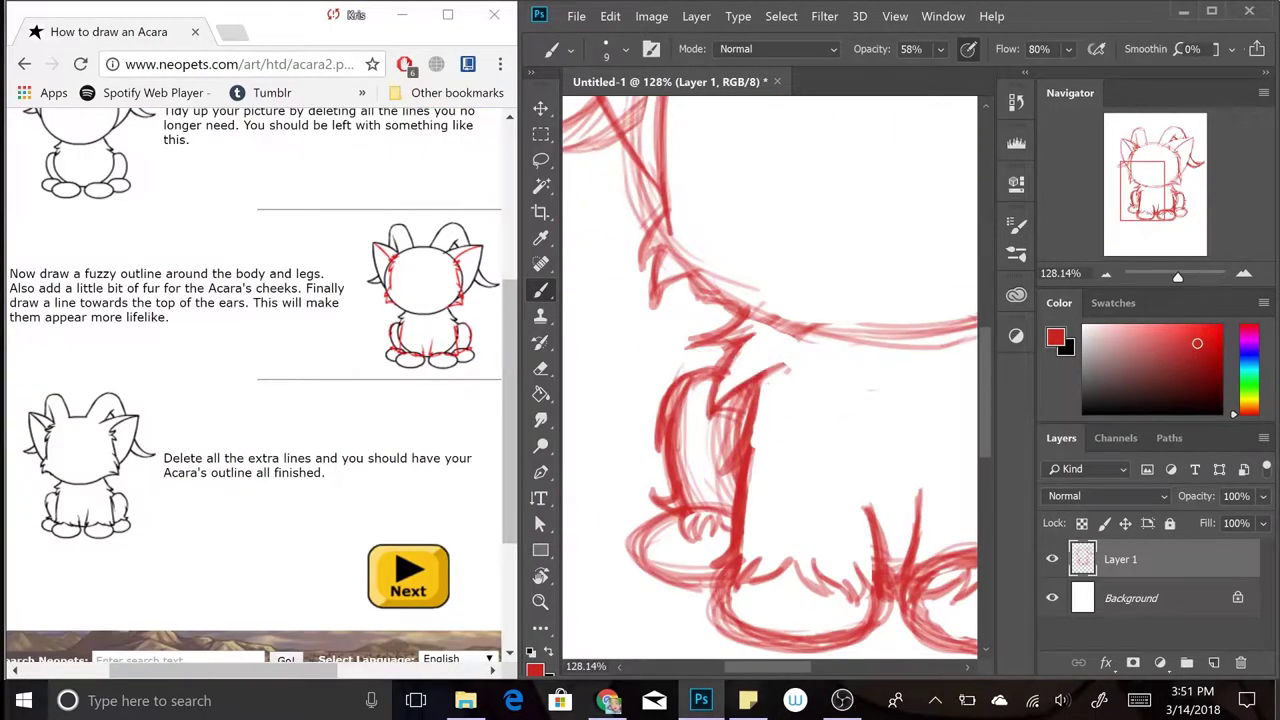
- Erase stray sketch lines around and between the legs
key(e)
drag(690, 390, 720, 510)
scroll(770, 450, up, 1)
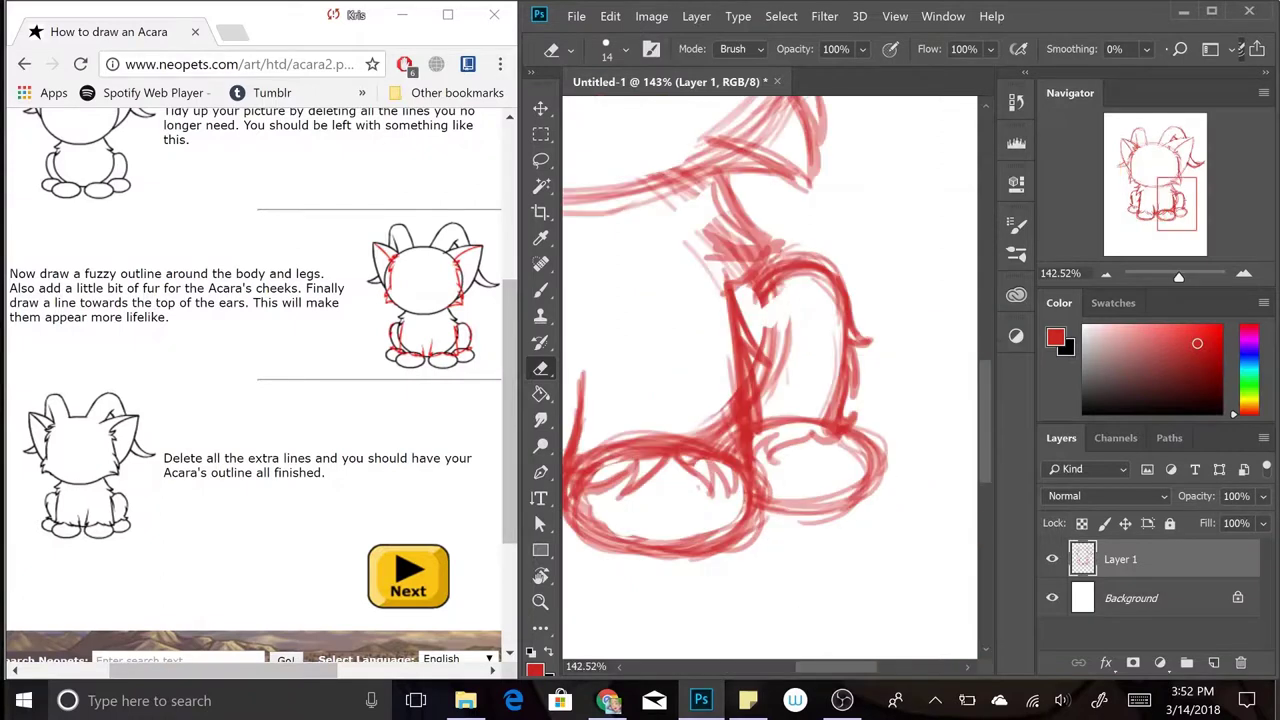
mouse_move(765, 305)
mouse_down()
mouse_move(772, 400)
mouse_move(650, 460)
mouse_up()
scroll(790, 380, up, 1)
drag(730, 385, 790, 430)
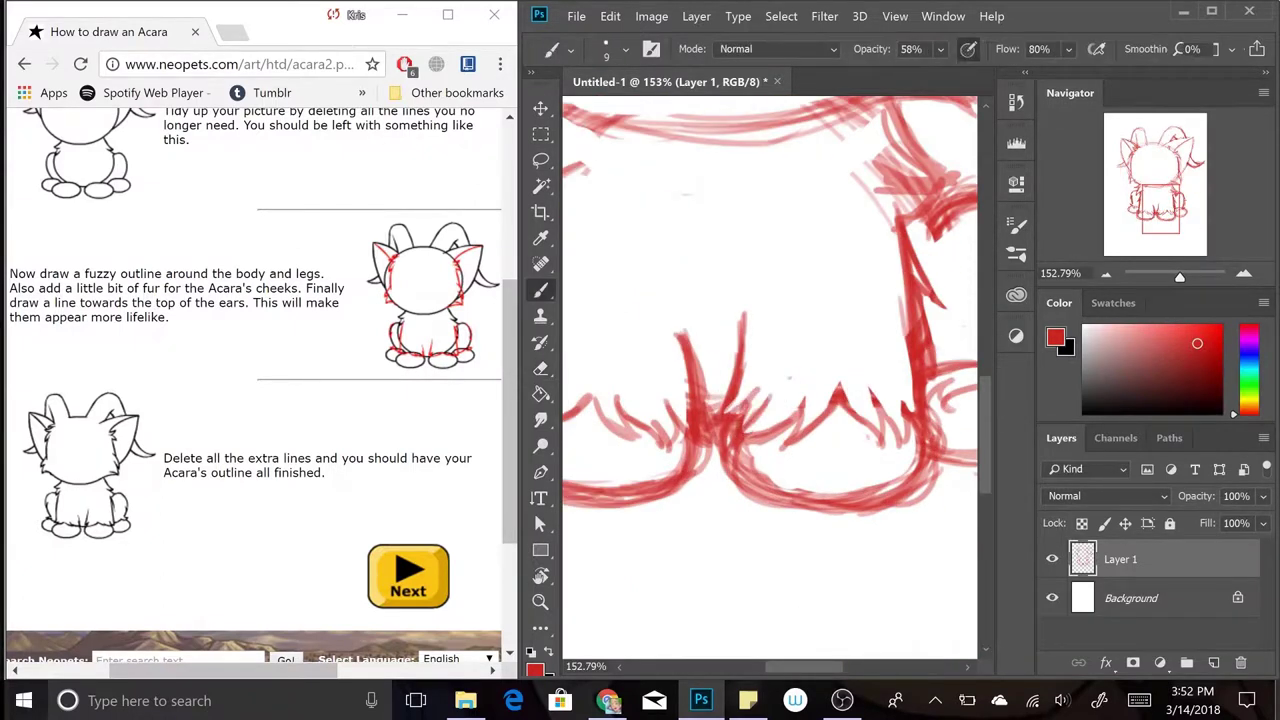
scroll(790, 378, down, 3)
scroll(708, 393, down, 1)
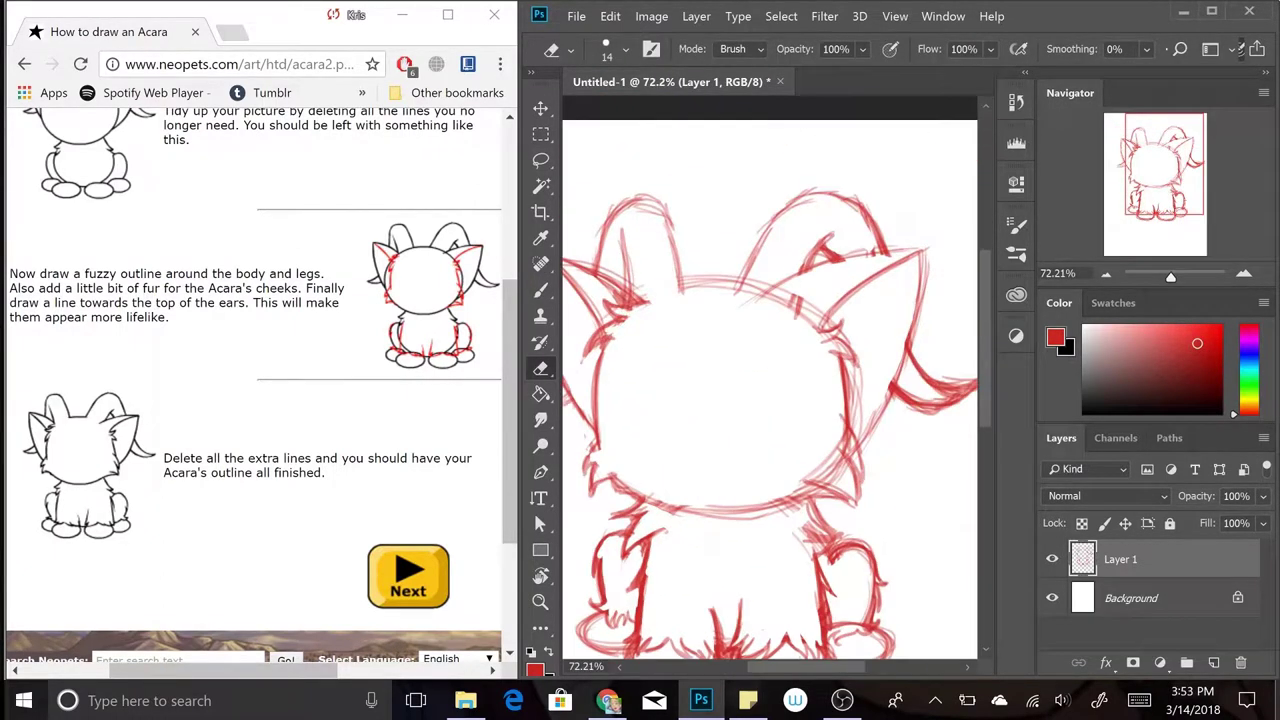
scroll(770, 390, right, 2)
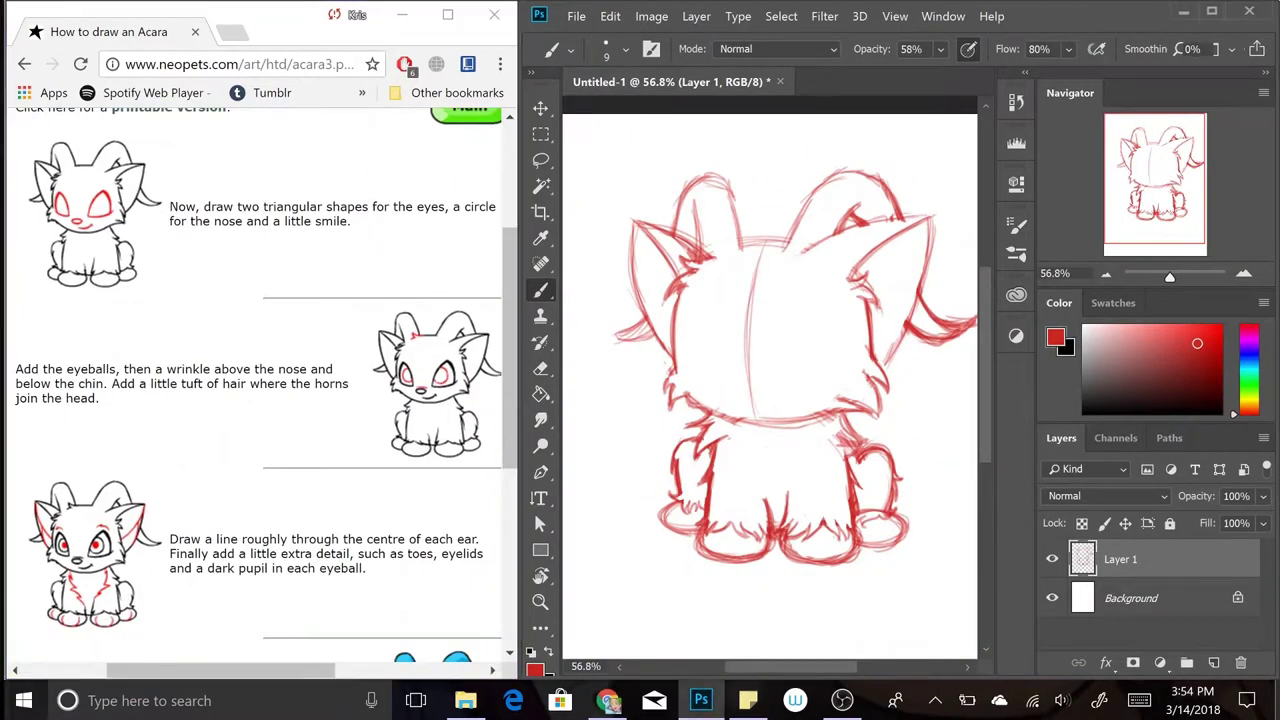
- Draw eyeballs inside both eyes, undo a stray arc and firm up the right eye outline
scroll(720, 330, up, 2)
drag(676, 395, 934, 372)
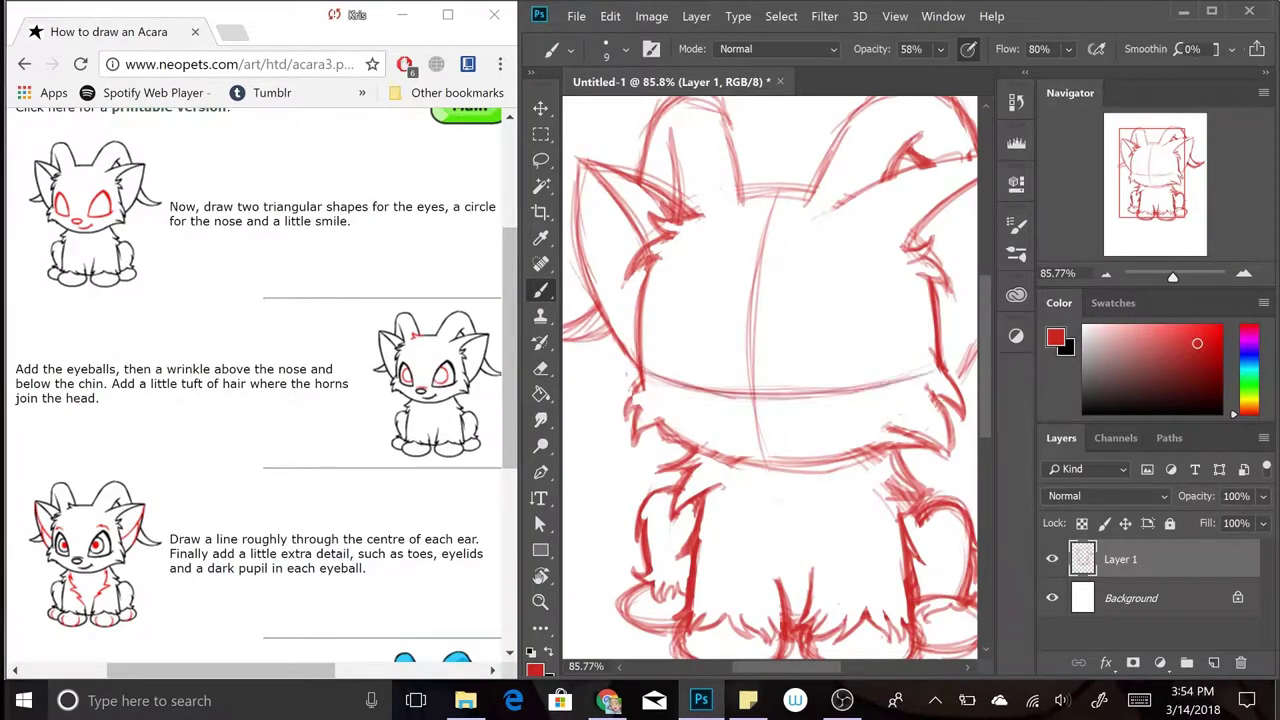
drag(786, 390, 878, 300)
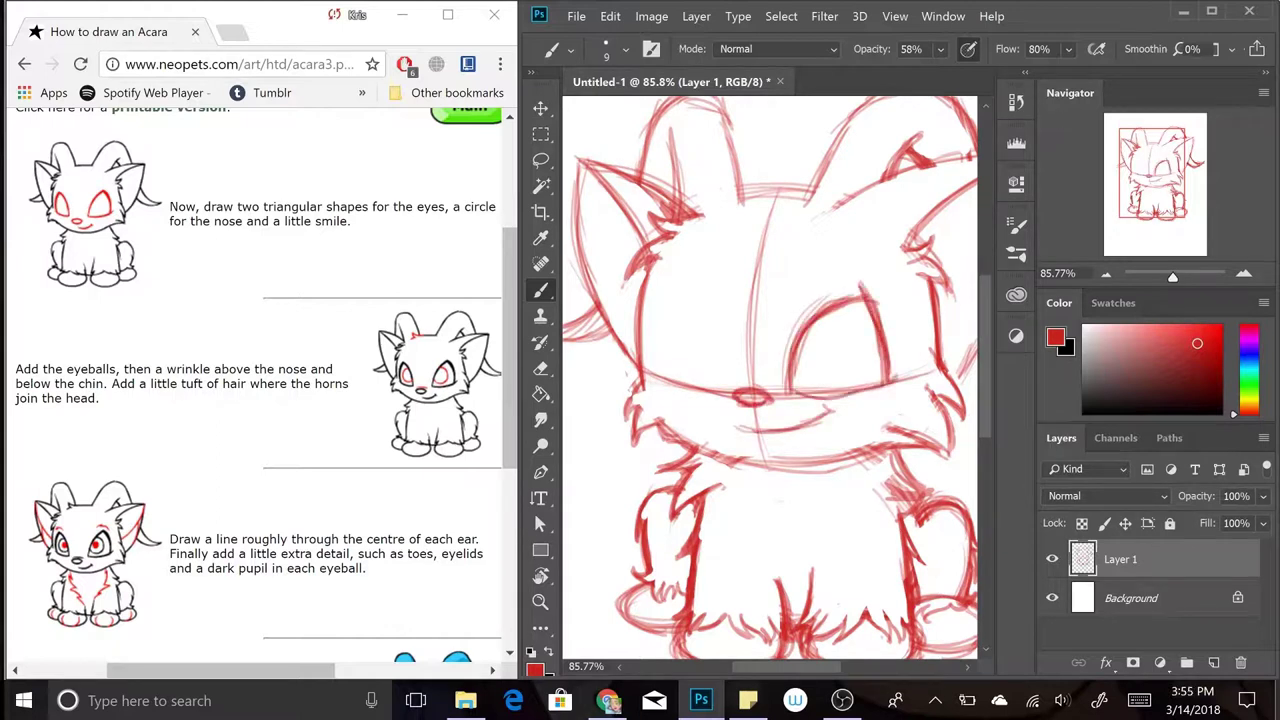
key(ctrl+z)
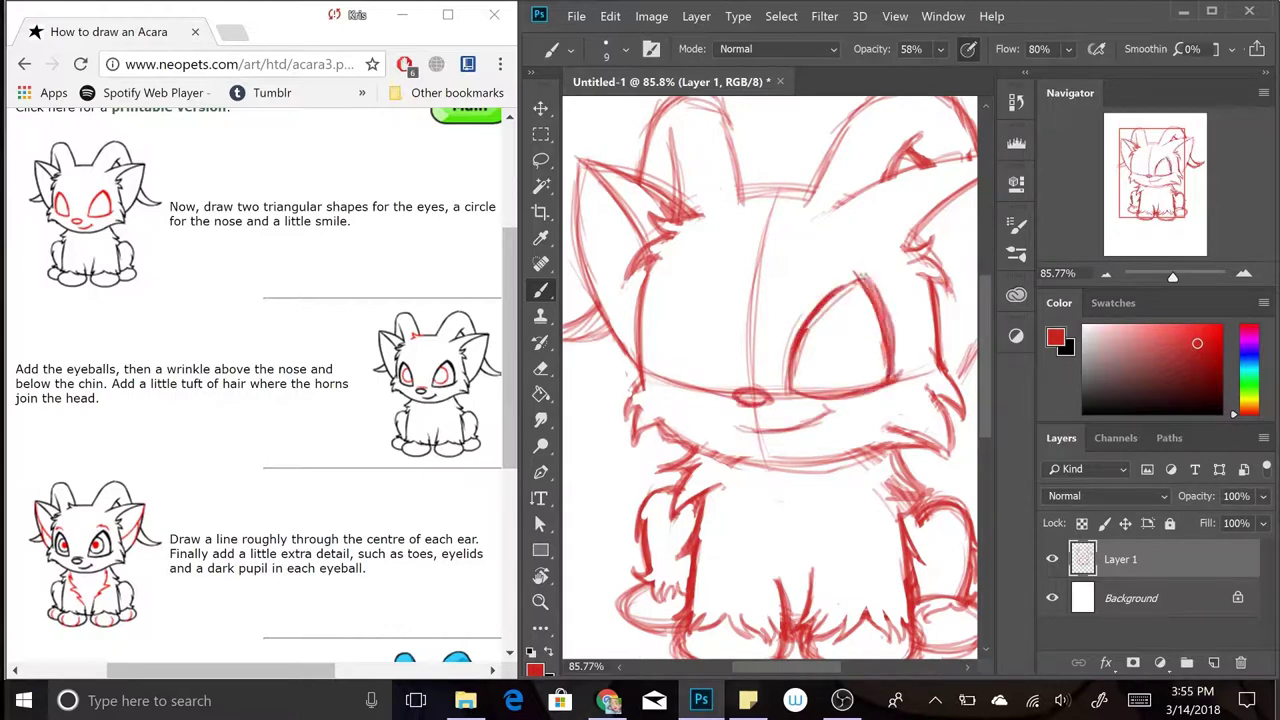
drag(888, 366, 906, 382)
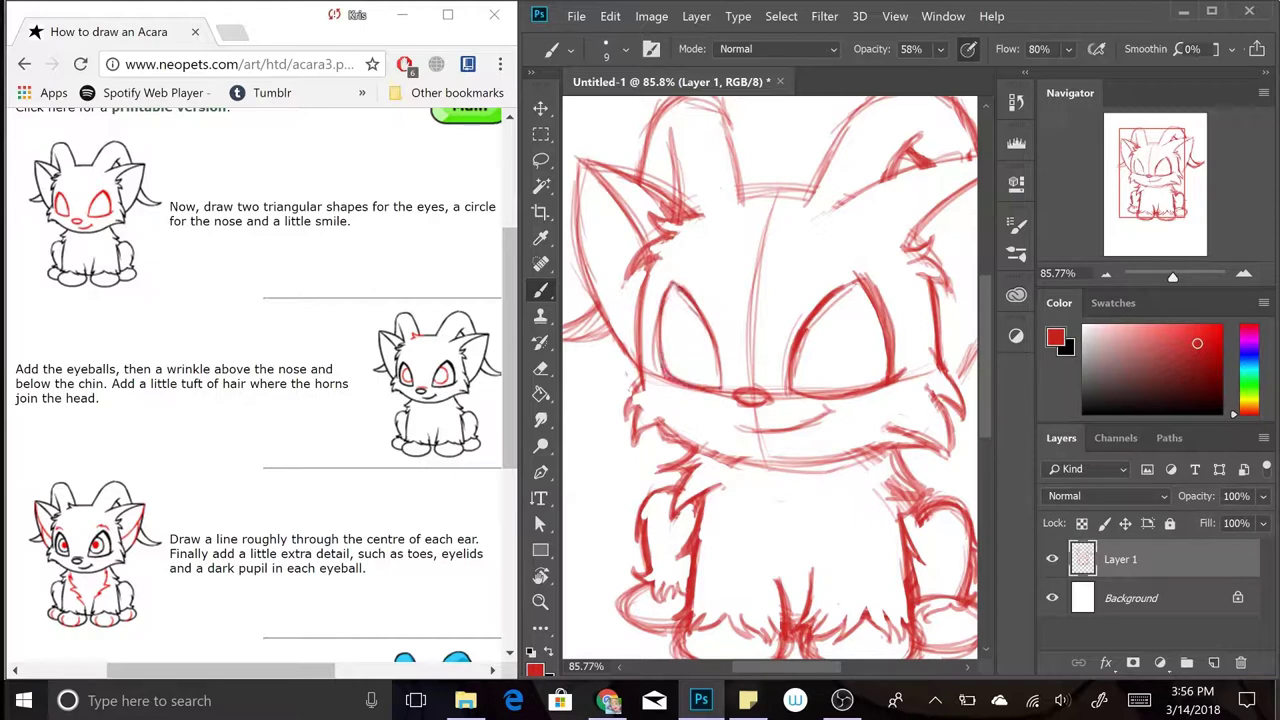
drag(800, 380, 870, 305)
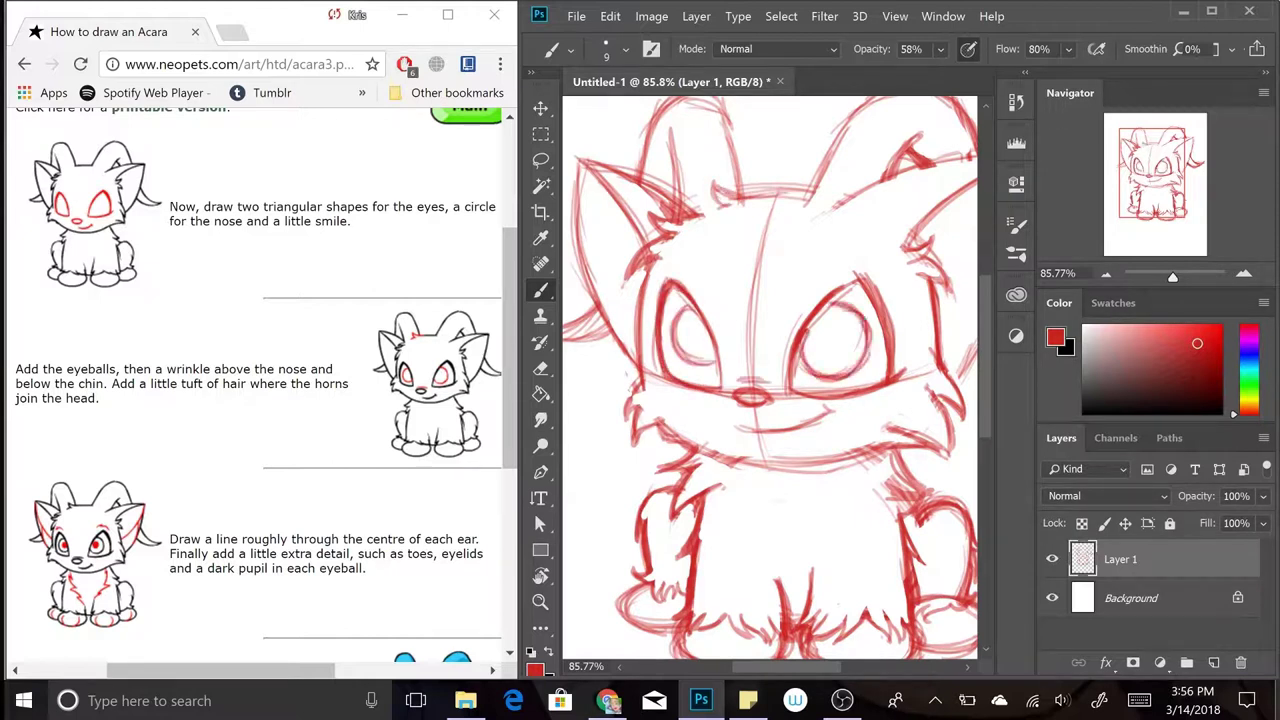
- Trace the right ear's outer edge with a firmer line
scroll(850, 320, down, 1)
drag(962, 148, 890, 330)
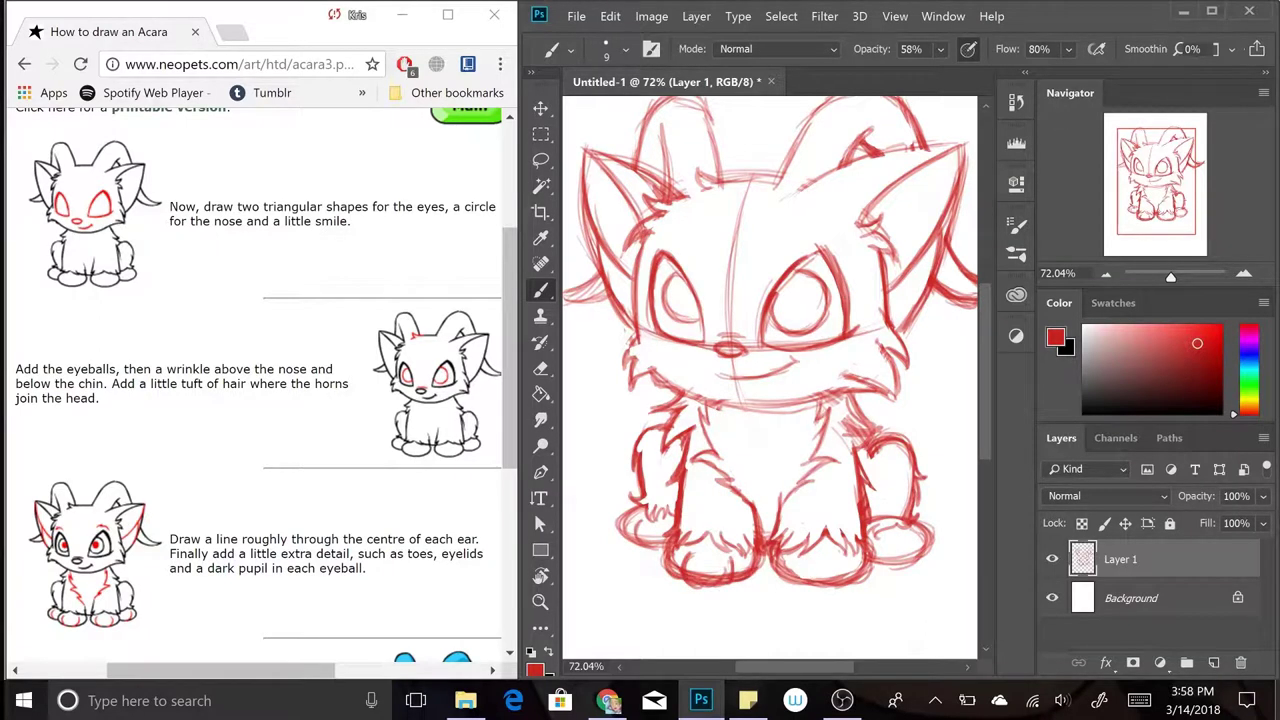
scroll(255, 380, down, 5)
- Fade the red sketch layer, add a new ink layer, and set a black 35 px brush
key(ctrl+minus)
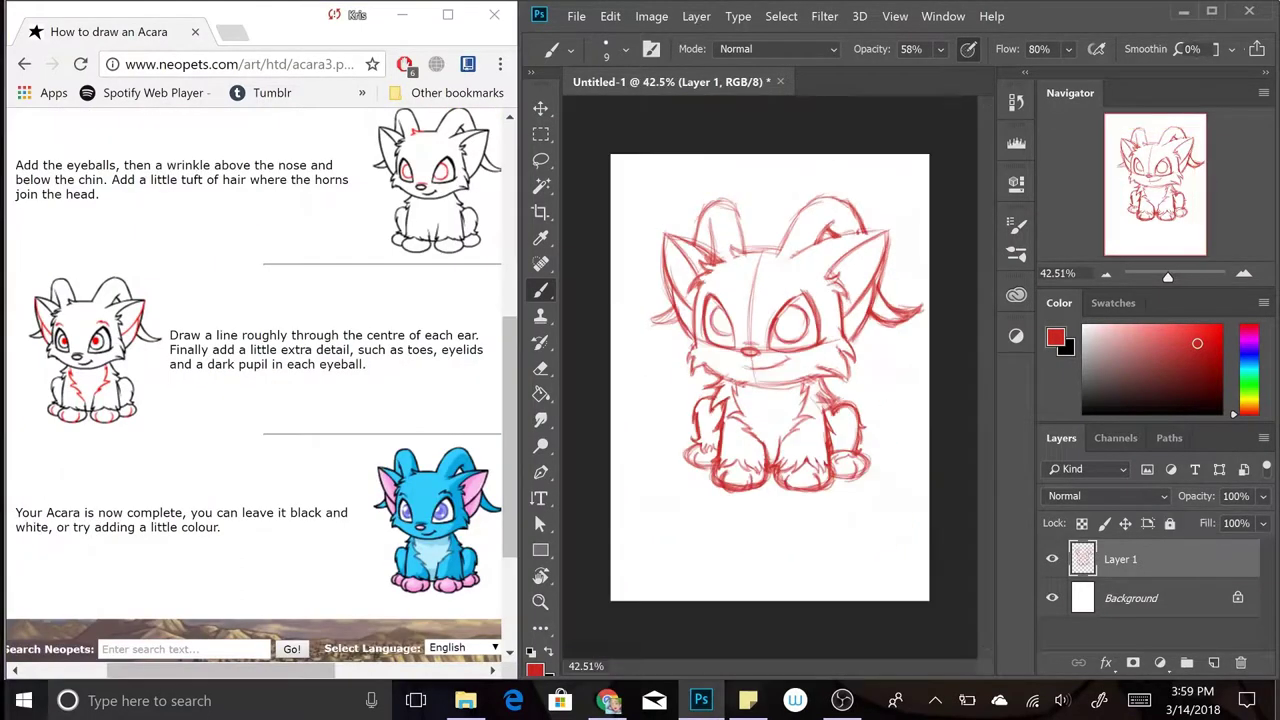
click(606, 48)
key(Escape)
key(ctrl+shift+n)
key(d)
drag(1250, 521, 1206, 521)
key(ctrl+plus)
click(1120, 559)
- Ink the cheek outline and chin curve in black, erasing the excess
drag(680, 222, 645, 444)
mouse_move(645, 400)
mouse_down()
mouse_move(625, 516)
mouse_move(662, 446)
mouse_move(650, 510)
mouse_up()
key(e)
scroll(770, 380, down, 1)
key(ctrl+alt+z)
key(ctrl+minus)
key(b)
drag(640, 430, 875, 440)
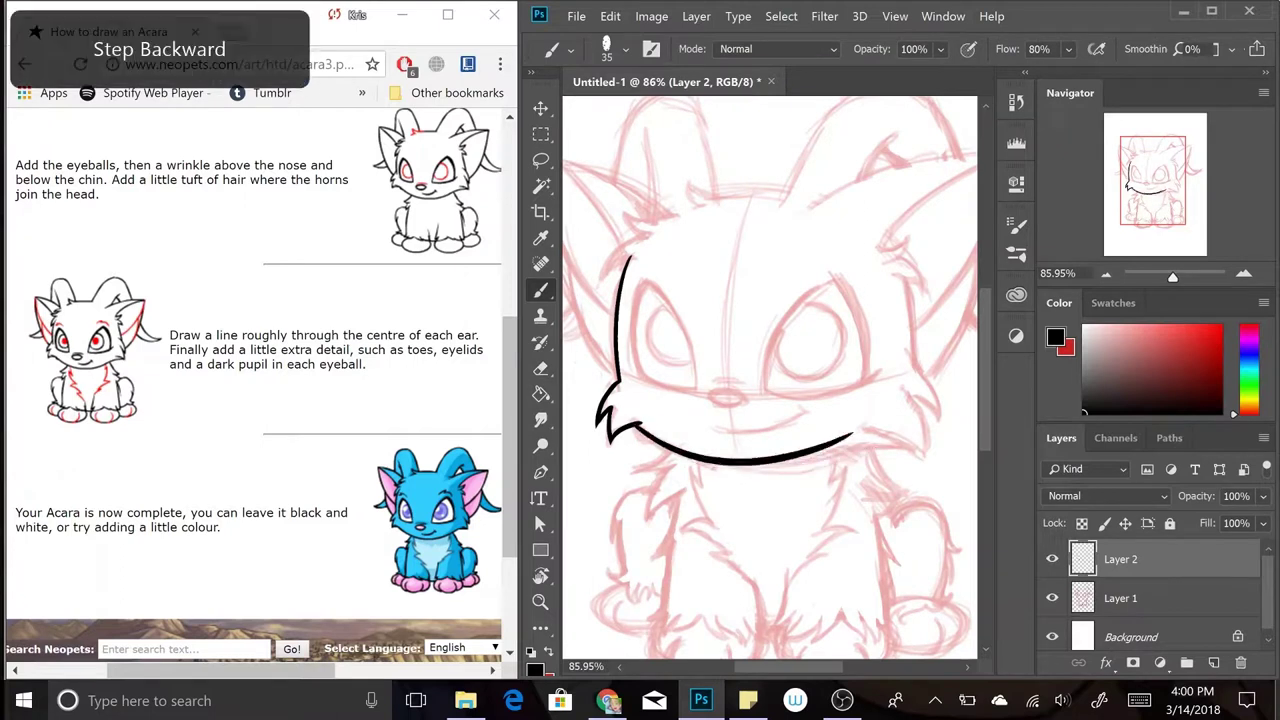
scroll(770, 440, up, 3)
- Ink the hooked cheek tuft beside the chin, redrawing it until it fits
drag(760, 355, 860, 345)
key(ctrl+alt+z)
drag(845, 245, 750, 330)
key(e)
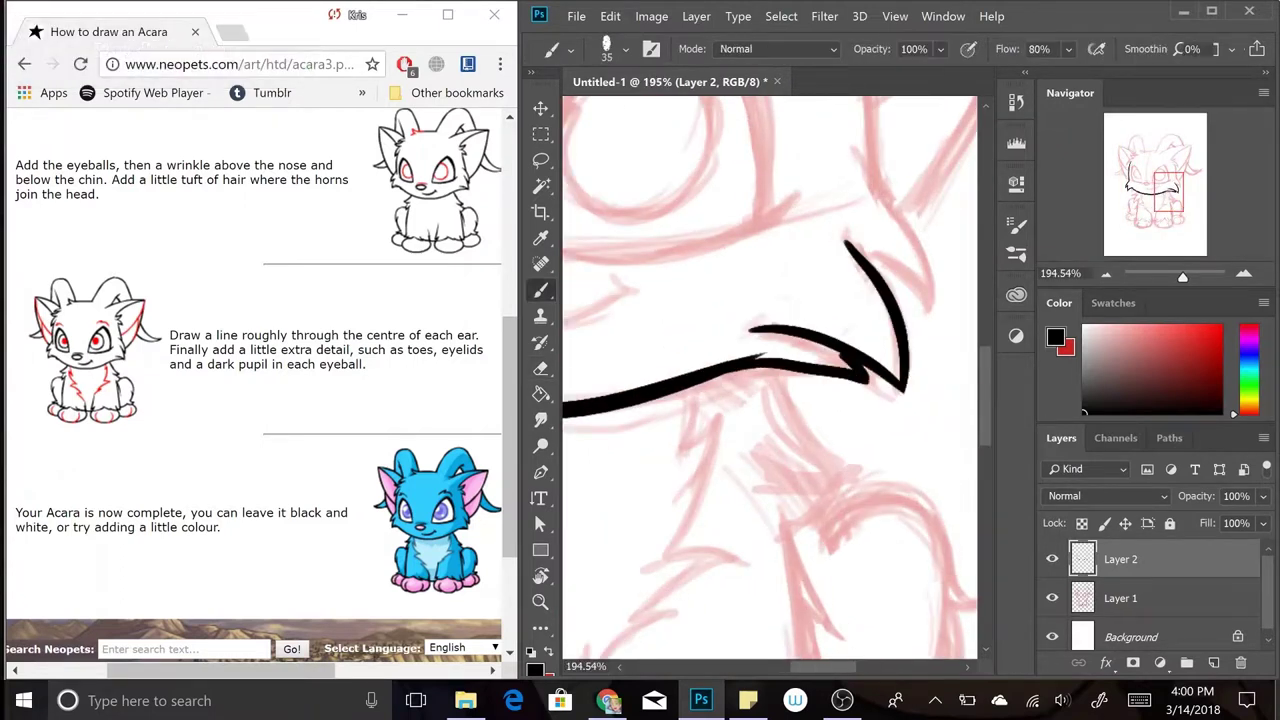
drag(865, 365, 868, 395)
key(ctrl+alt+z)
- Ink the right cheek fur and a short brow stroke above the face
key(ctrl+alt+z)
key(b)
scroll(770, 380, down, 1)
mouse_move(780, 420)
mouse_down()
mouse_move(745, 310)
mouse_move(750, 170)
mouse_up()
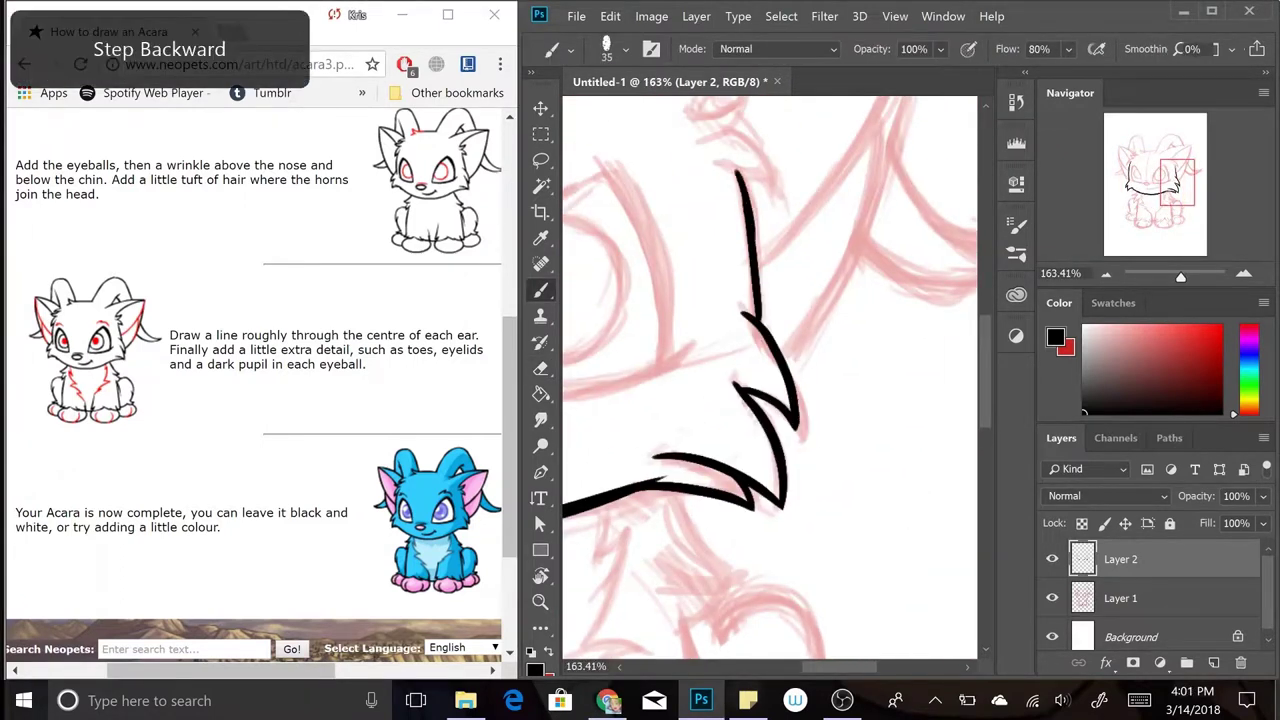
key(ctrl+alt+z)
scroll(770, 380, down, 1)
drag(835, 265, 745, 262)
scroll(770, 380, down, 1)
scroll(770, 380, up, 3)
key(ctrl+alt+z)
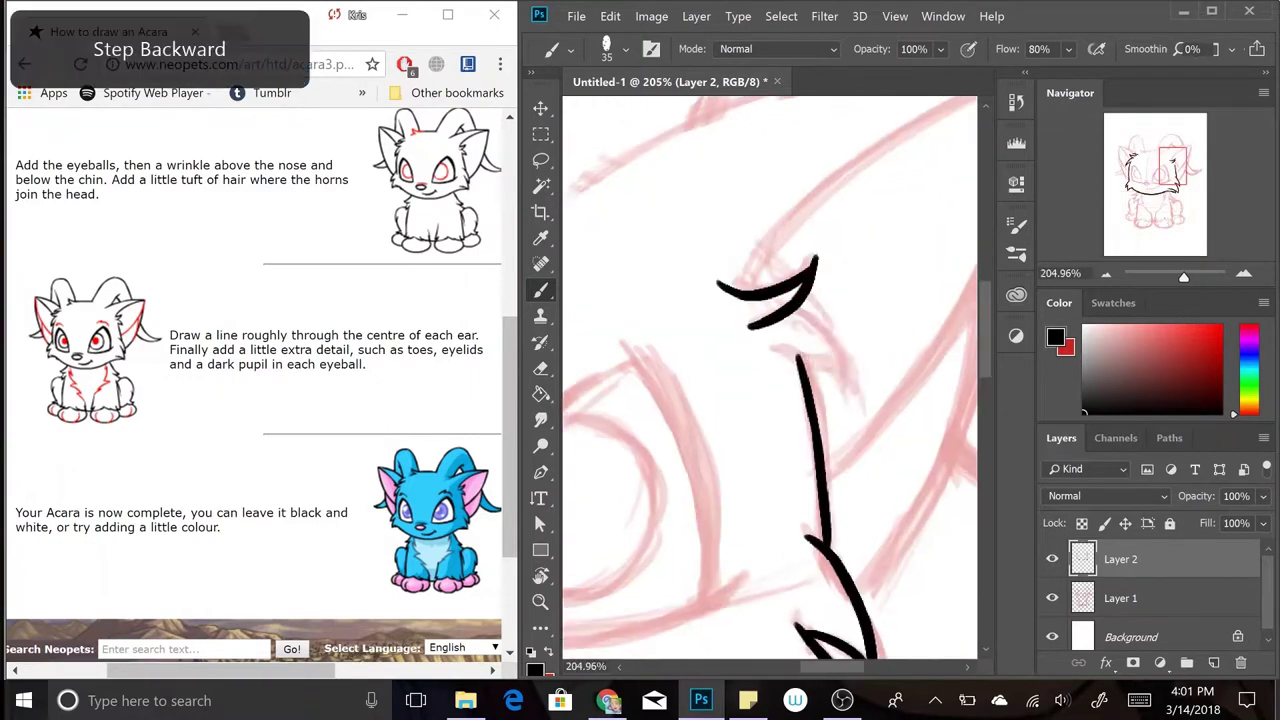
scroll(770, 380, down, 2)
- On a new layer, ink the left ear's outline, fur detail and inner edge
key(ctrl+shift+alt+n)
mouse_move(620, 217)
mouse_down()
mouse_move(745, 390)
mouse_move(832, 314)
mouse_up()
drag(612, 214, 736, 526)
drag(642, 404, 740, 616)
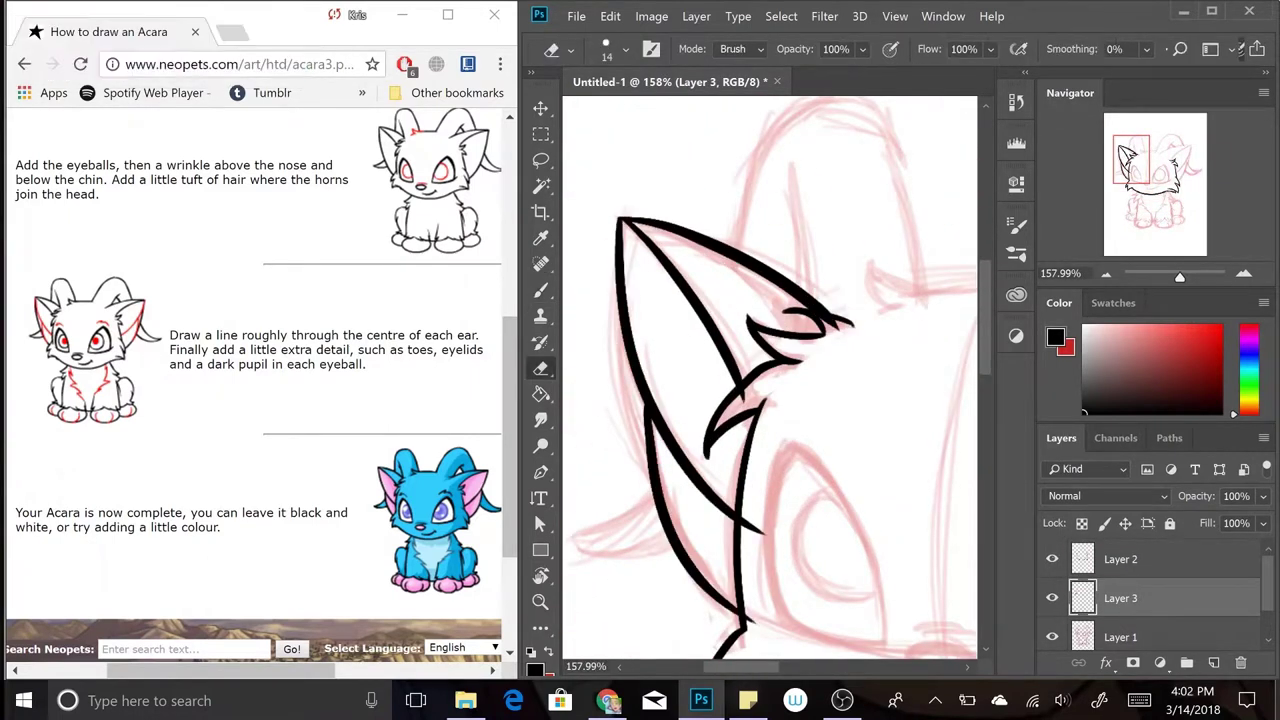
scroll(770, 380, down, 2)
scroll(770, 380, up, 1)
key(ctrl+alt+z)
mouse_move(590, 400)
mouse_down()
mouse_move(912, 287)
mouse_move(795, 580)
mouse_up()
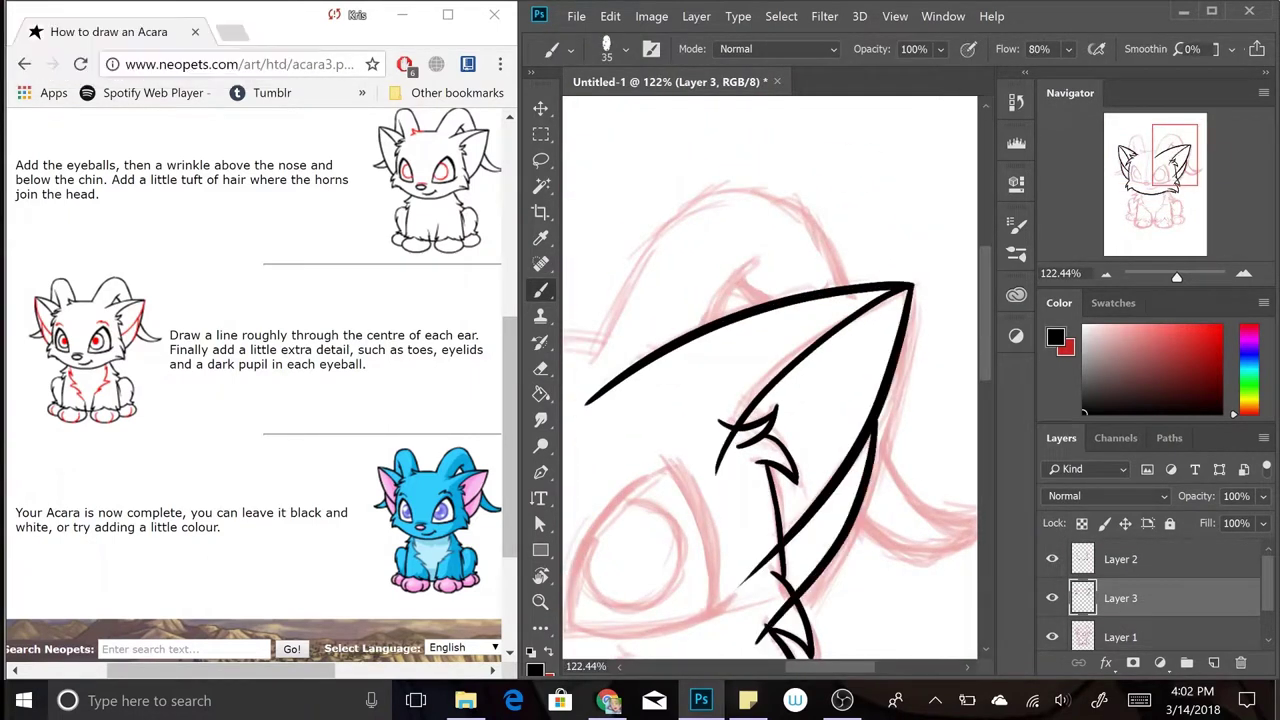
scroll(770, 380, up, 1)
key(e)
scroll(770, 380, down, 1)
key(b)
- On another new layer, draw the horn's outer curve and its downward curl
key(ctrl+shift+alt+n)
drag(773, 224, 735, 338)
key(ctrl+alt+z)
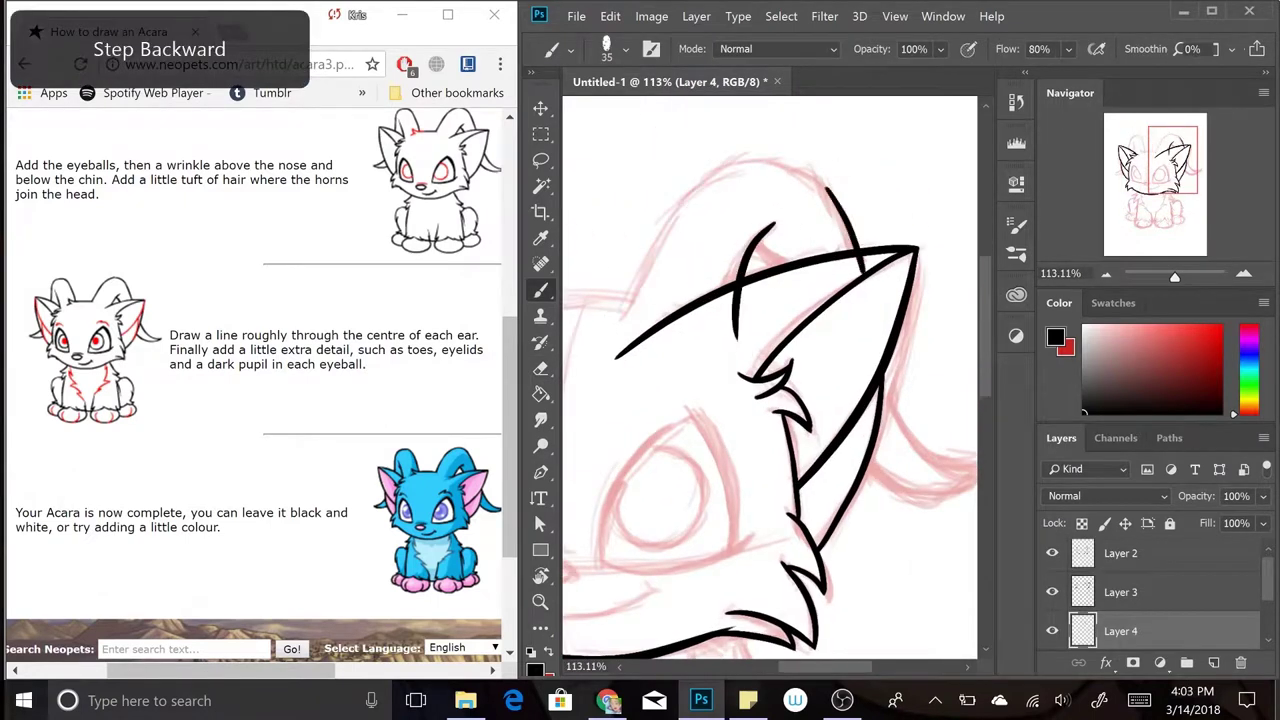
drag(608, 340, 720, 170)
key(ctrl+alt+z)
drag(610, 325, 820, 180)
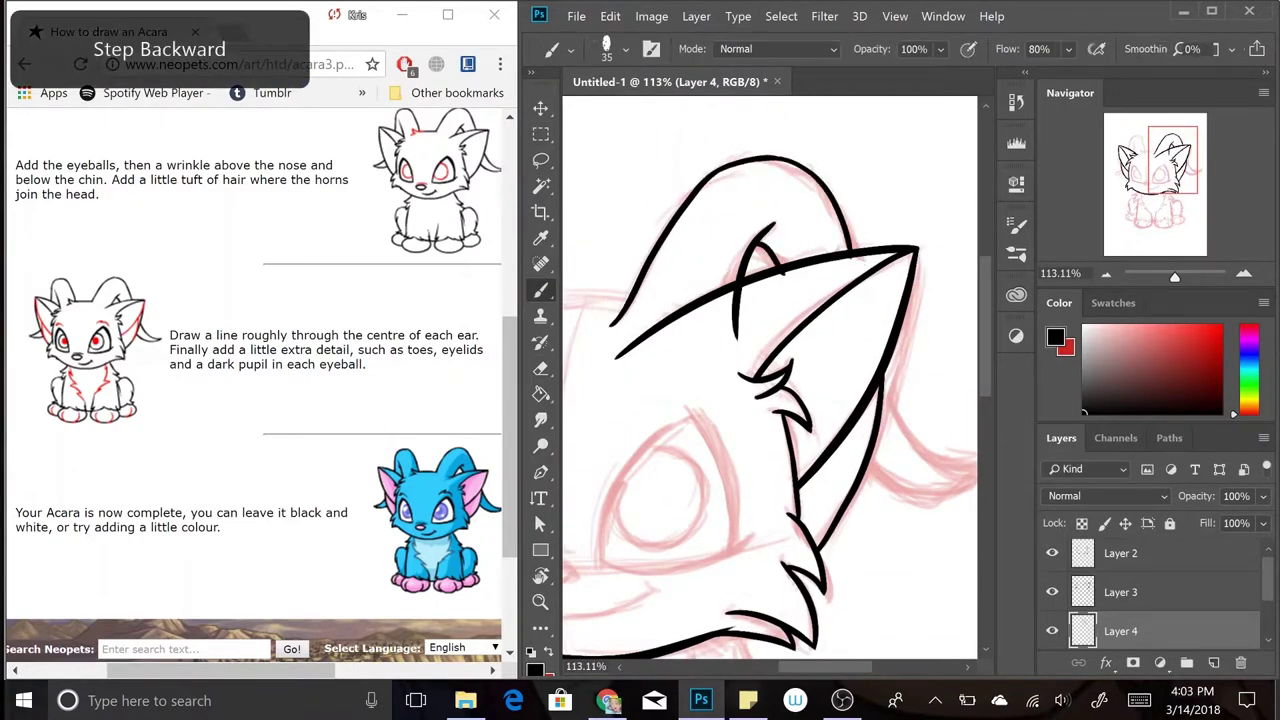
scroll(770, 380, right, 2)
drag(785, 362, 912, 426)
key(ctrl+alt+z)
- Try erasing the ear stroke under the horn, then revert the erase
key(e)
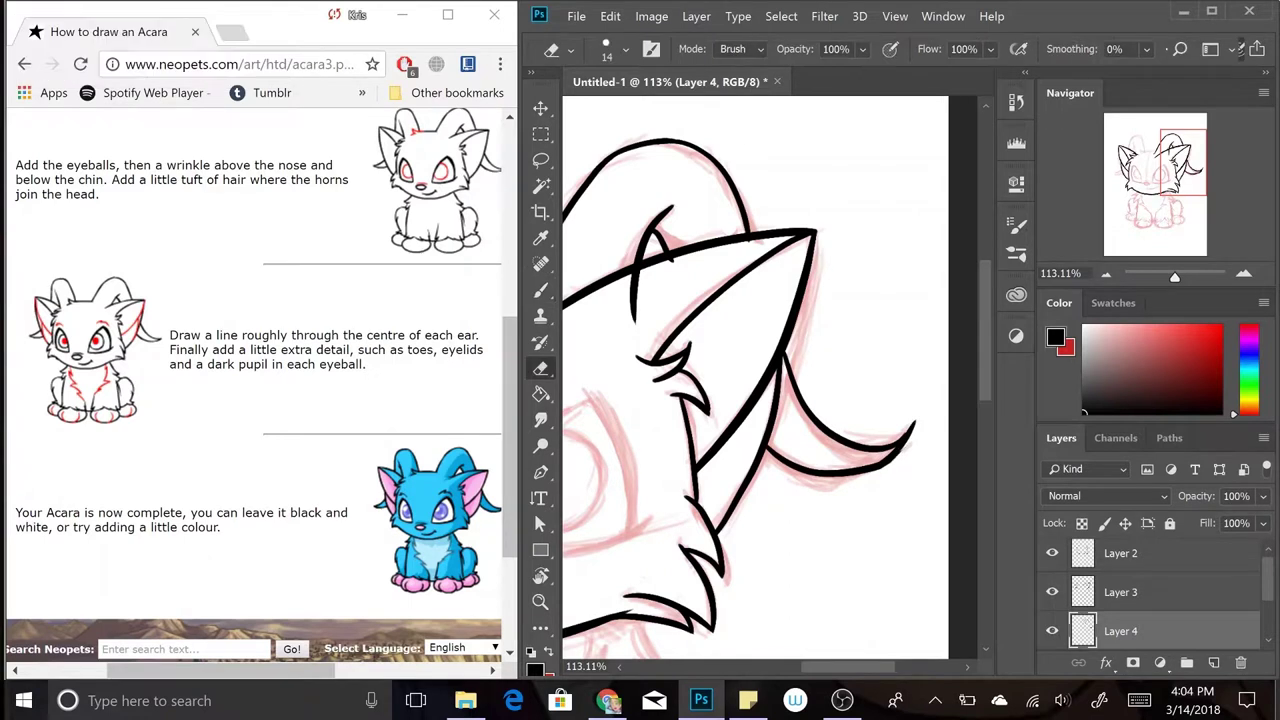
drag(632, 272, 634, 322)
scroll(770, 380, down, 3)
scroll(770, 380, up, 5)
key(ctrl+alt+z)
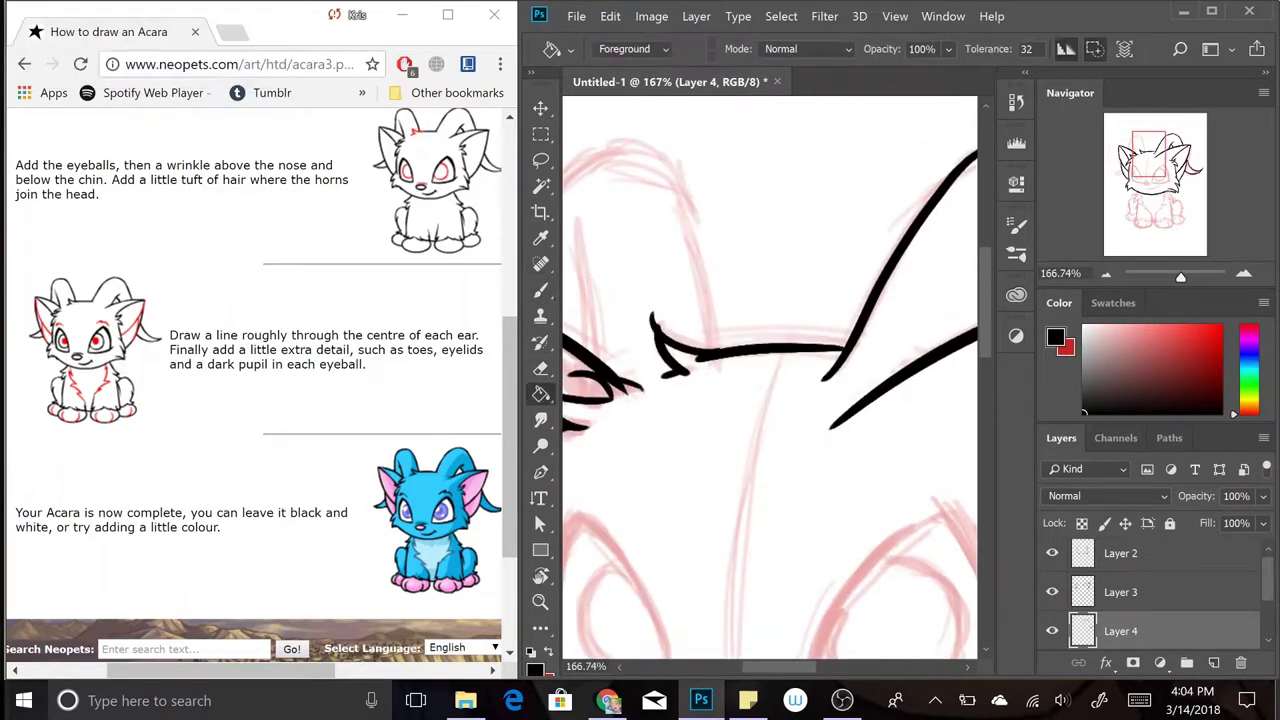
key(ctrl+alt+z)
- Ink the left horn's edge and the adjoining head outline
key(b)
scroll(770, 380, down, 2)
drag(740, 240, 820, 385)
key(ctrl+alt+z)
drag(808, 262, 820, 385)
scroll(770, 380, right, 2)
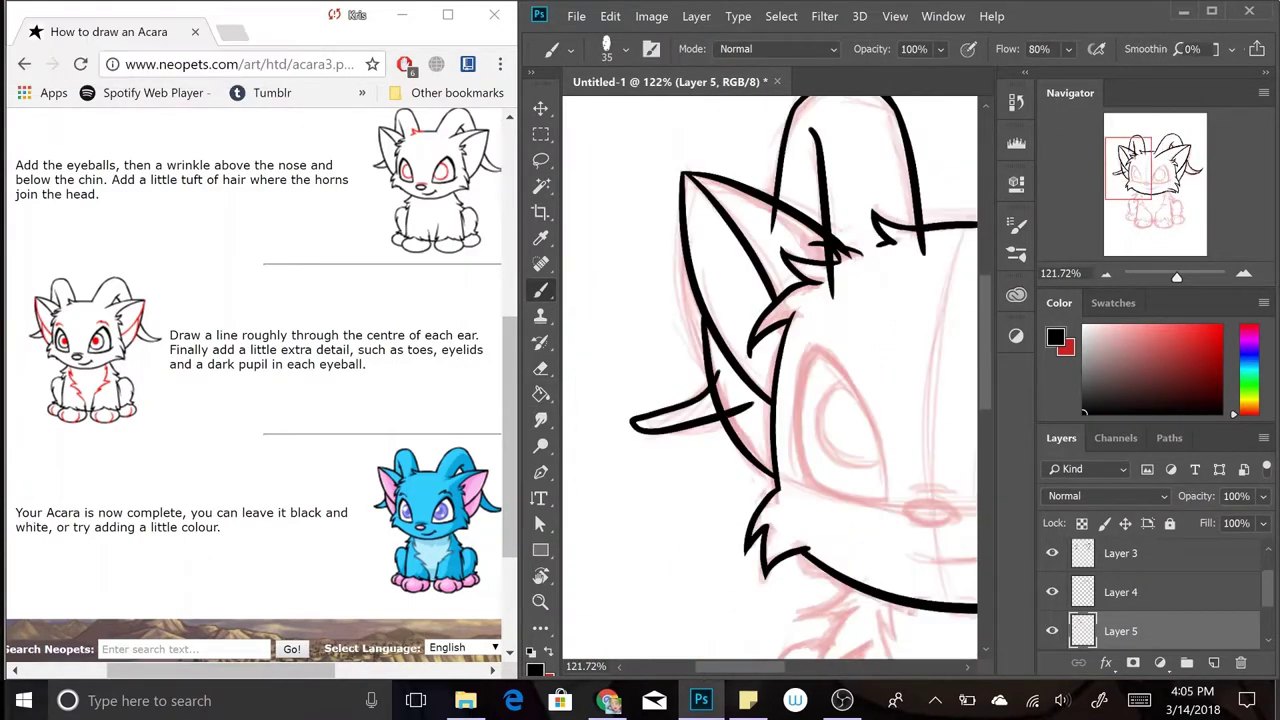
key(ctrl+alt+z)
drag(632, 410, 768, 420)
key(e)
scroll(770, 380, down, 3)
- Step down through the ink layers and back to the horn layer, undoing stray strokes
key(alt+])
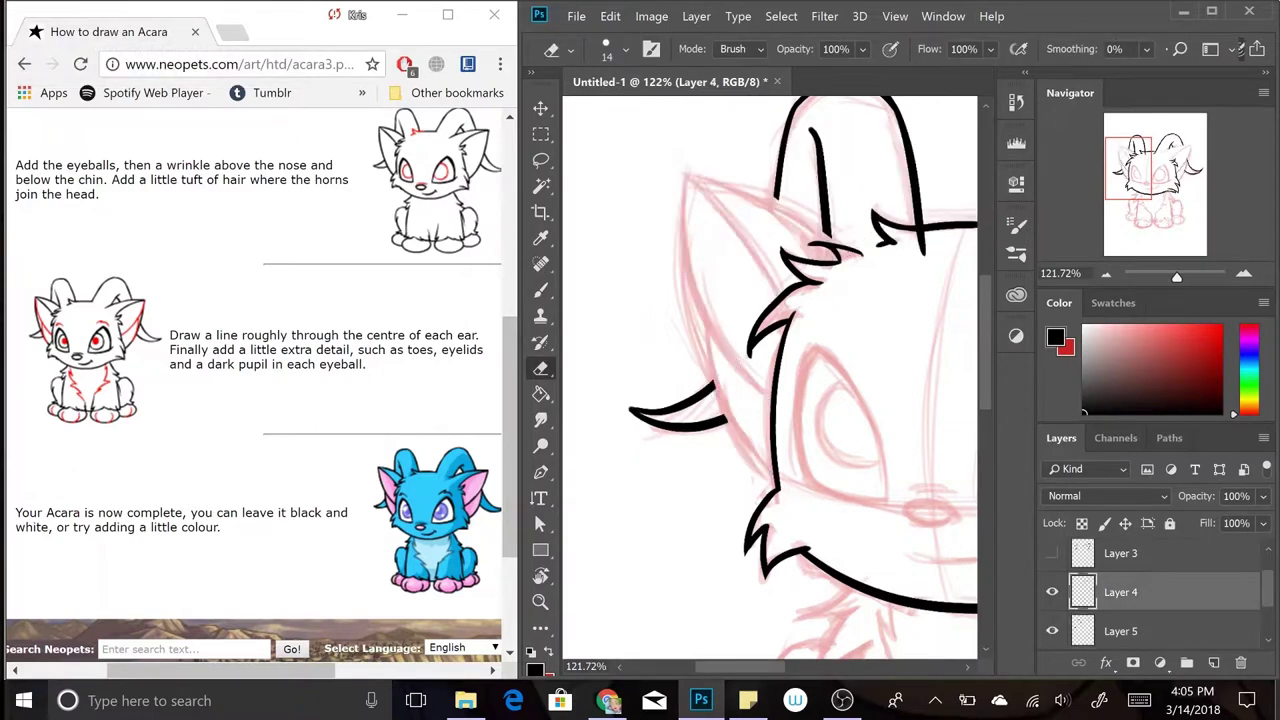
key(alt+])
key(b)
scroll(770, 380, up, 3)
key(ctrl+alt+z)
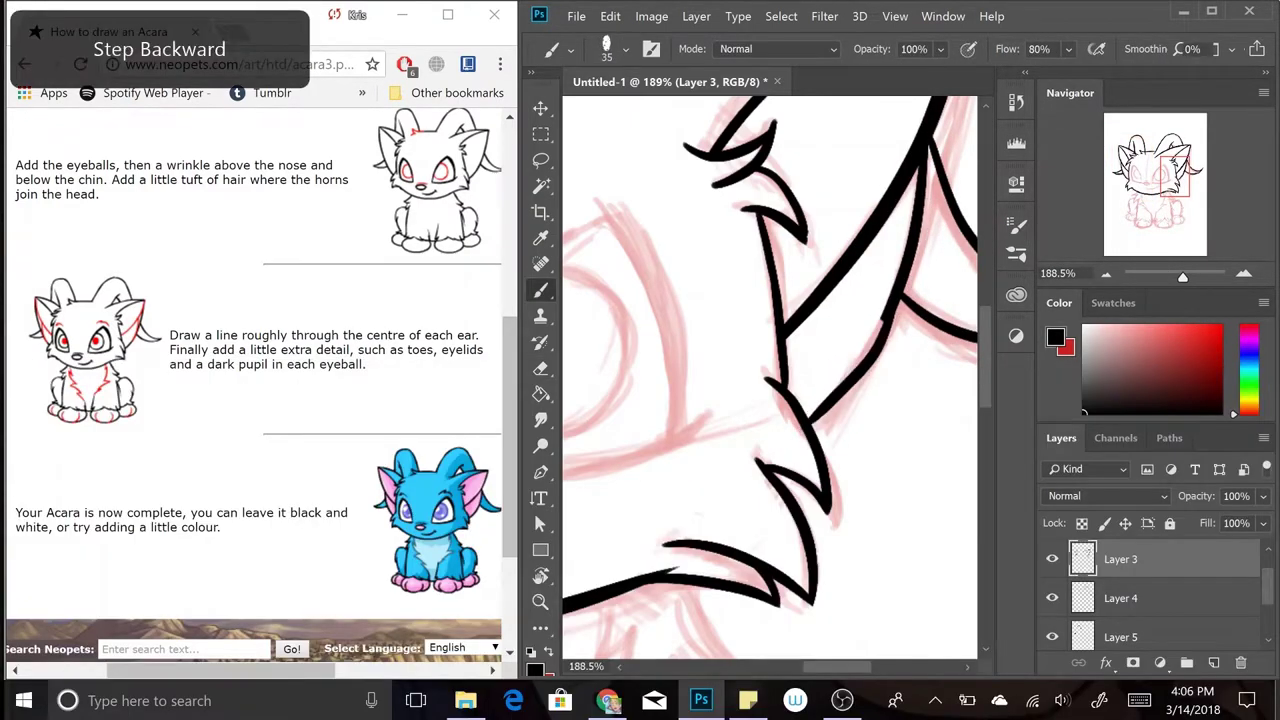
key(ctrl+alt+z)
scroll(770, 380, down, 3)
scroll(770, 380, up, 3)
key(alt+[)
key(alt+[)
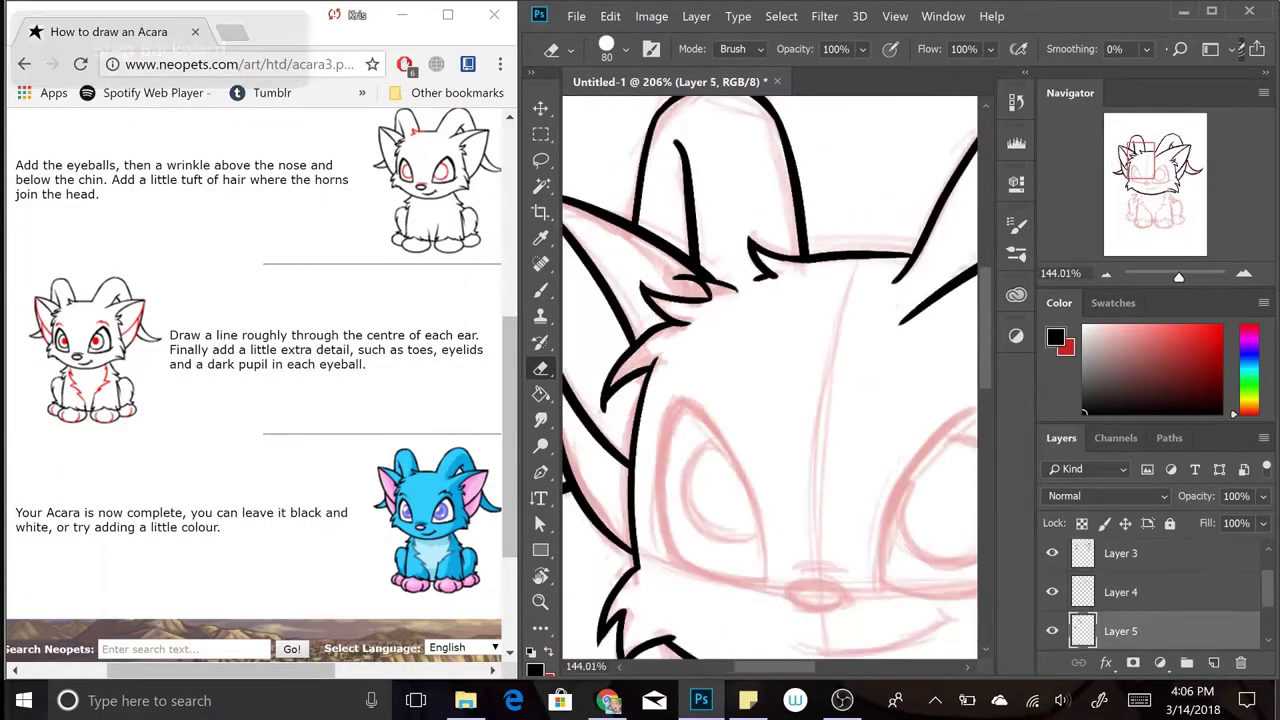
scroll(770, 380, down, 1)
key(ctrl+alt+z)
- On a new layer, ink jagged chest fur below the chin and along the left side
key(ctrl+shift+alt+n)
mouse_move(670, 332)
mouse_down()
mouse_move(742, 320)
mouse_move(690, 490)
mouse_move(740, 472)
mouse_up()
scroll(740, 470, down, 2)
drag(740, 372, 700, 508)
- Ink the left leg's fur outline and fur strokes along the body
key(e)
key(b)
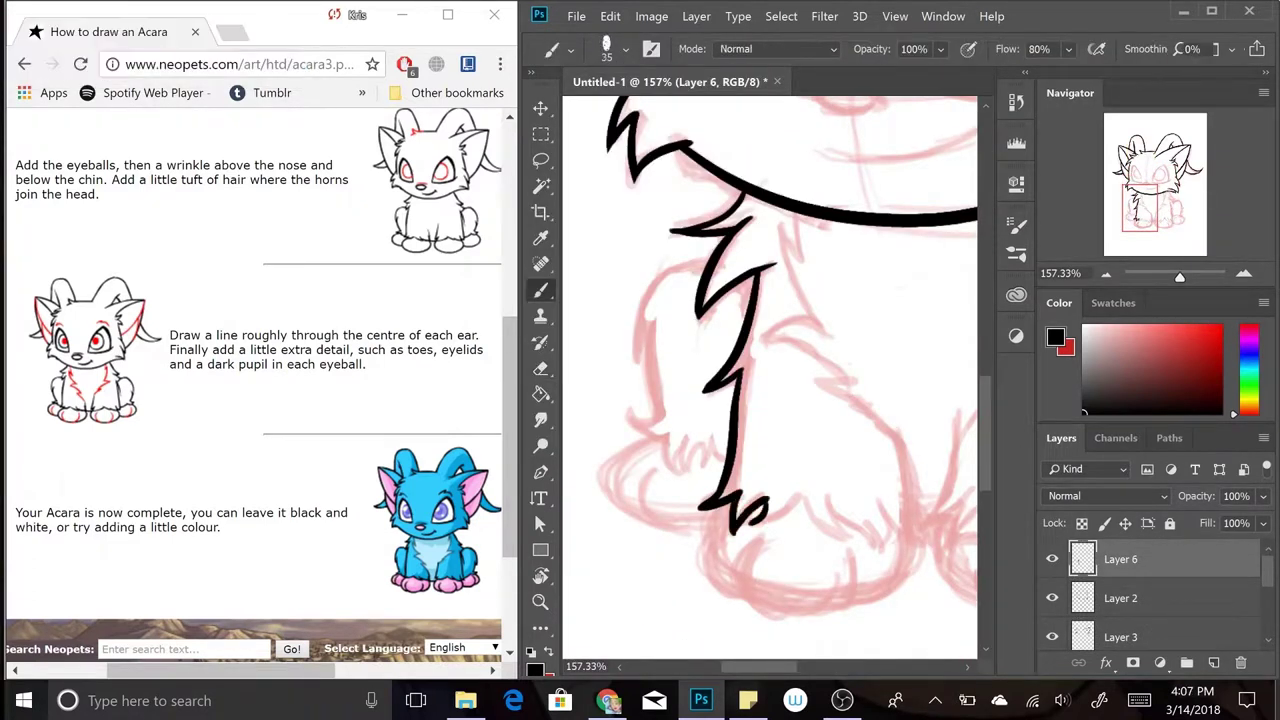
drag(760, 540, 920, 450)
drag(700, 260, 670, 470)
scroll(770, 380, down, 1)
scroll(770, 380, up, 2)
mouse_move(880, 310)
mouse_down()
mouse_move(830, 460)
mouse_move(790, 525)
mouse_up()
scroll(770, 380, up, 1)
drag(775, 470, 645, 525)
- Redraw the body fur stroke and ink the thigh and leg outline
key(ctrl+alt+z)
scroll(770, 380, down, 1)
drag(752, 395, 745, 490)
scroll(770, 380, down, 3)
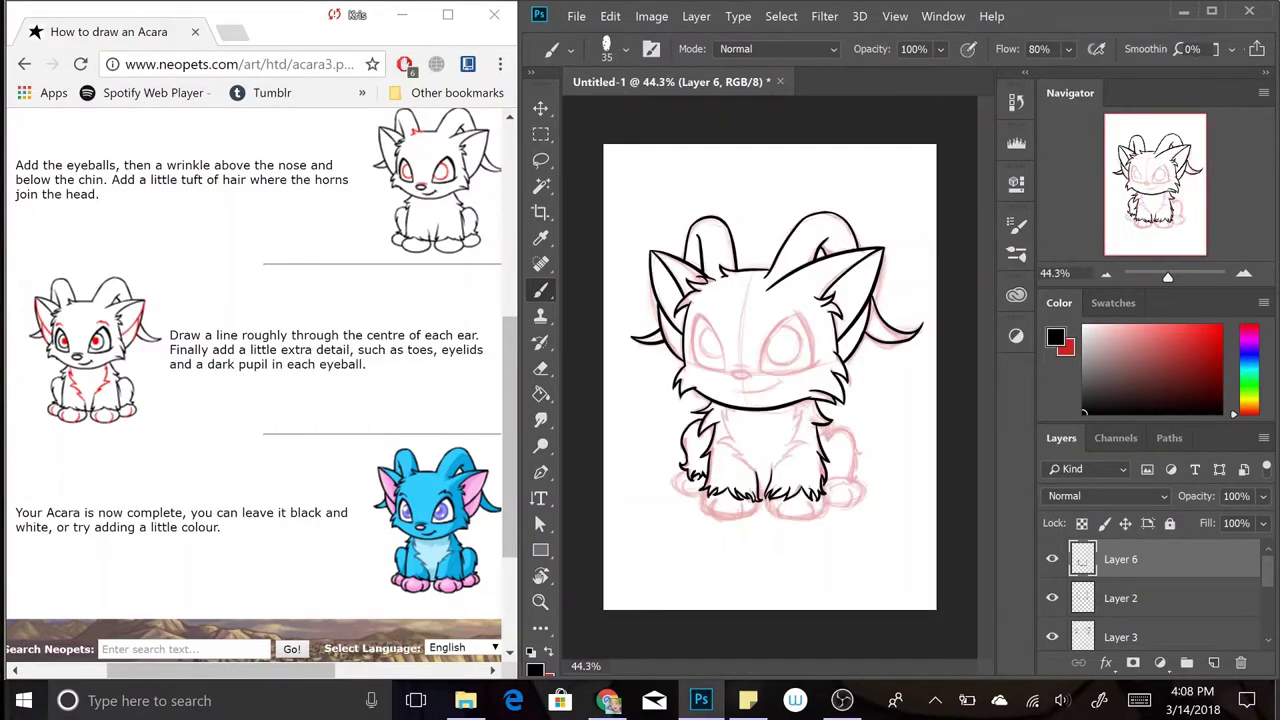
scroll(770, 380, up, 1)
scroll(770, 380, up, 3)
key(ctrl+alt+z)
scroll(770, 380, down, 2)
drag(730, 325, 825, 480)
key(ctrl+alt+z)
scroll(770, 380, up, 2)
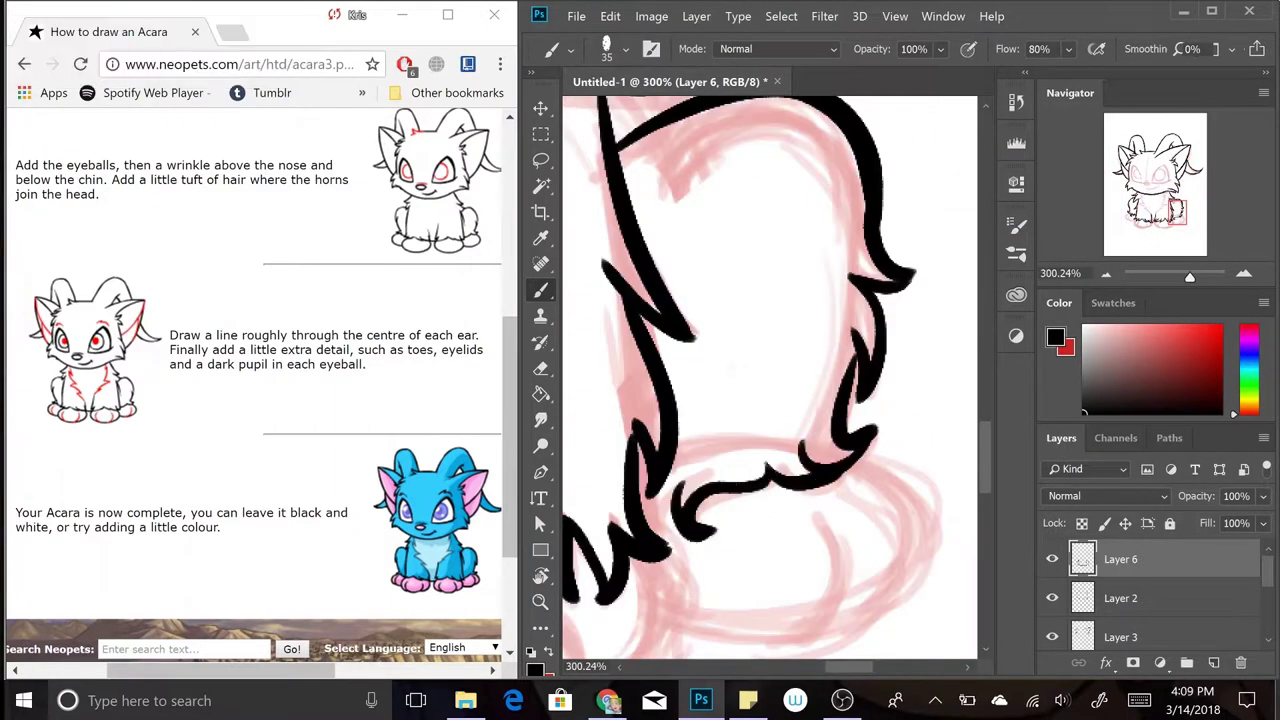
- Ink the rounded U-shaped paw outline
key(ctrl+alt+z)
drag(690, 425, 800, 445)
key(e)
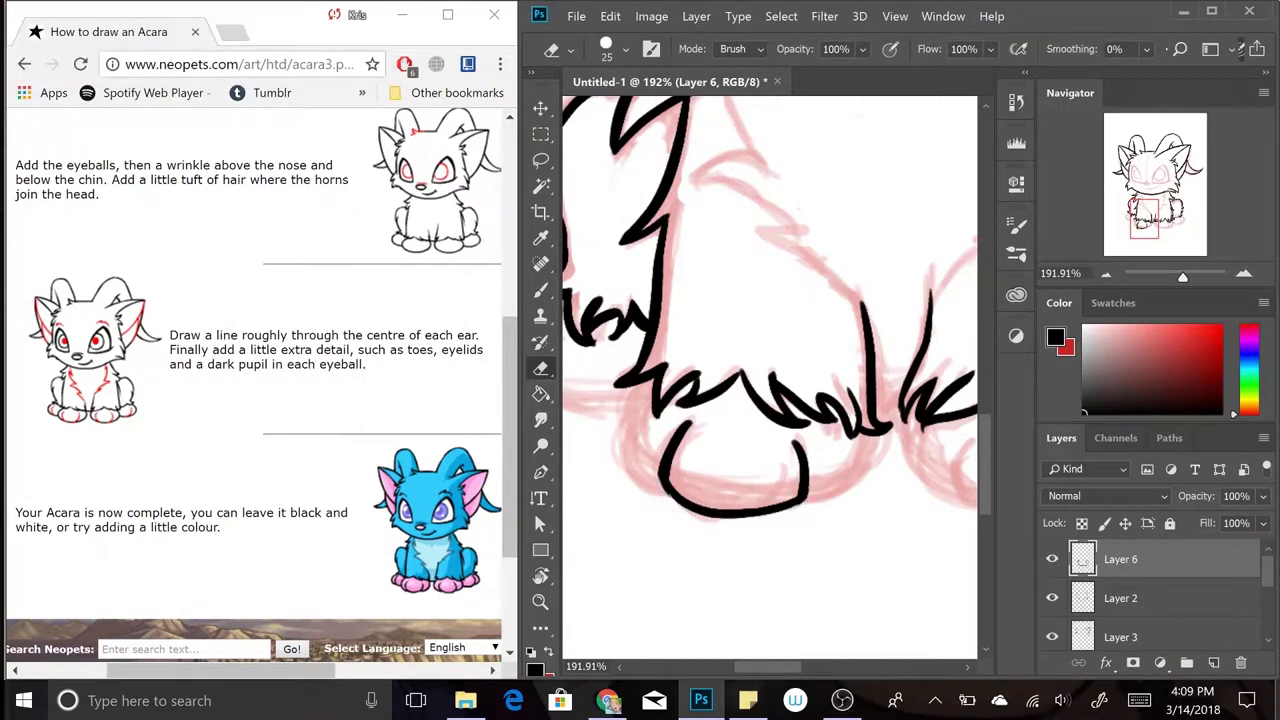
key(b)
key(ctrl+alt+z)
key(ctrl+alt+z)
scroll(770, 380, down, 1)
scroll(770, 380, up, 1)
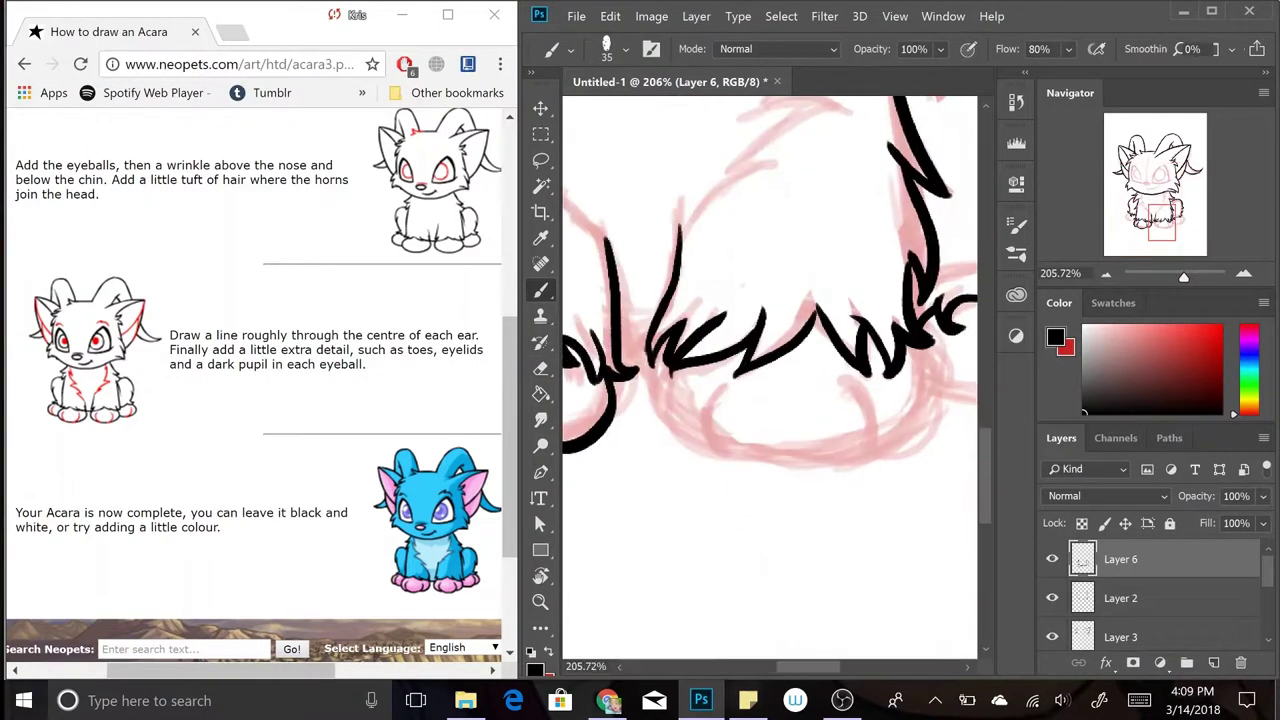
key(ctrl+alt+z)
mouse_move(716, 385)
mouse_down()
mouse_move(714, 462)
mouse_move(852, 385)
mouse_up()
- Ink the curve left of the paw and the toe divisions
key(ctrl+alt+z)
drag(658, 362, 704, 452)
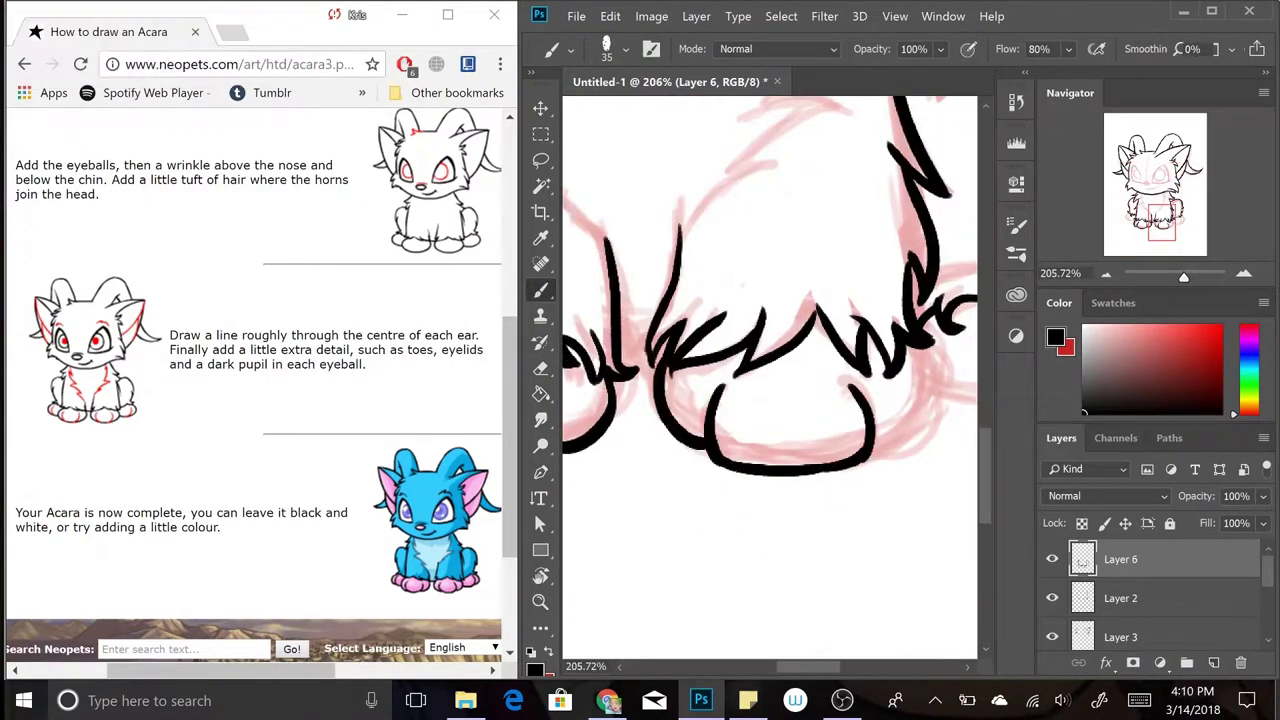
key(ctrl+alt+z)
drag(650, 340, 700, 435)
scroll(770, 380, down, 2)
key(ctrl+alt+z)
drag(655, 385, 748, 462)
drag(785, 385, 745, 455)
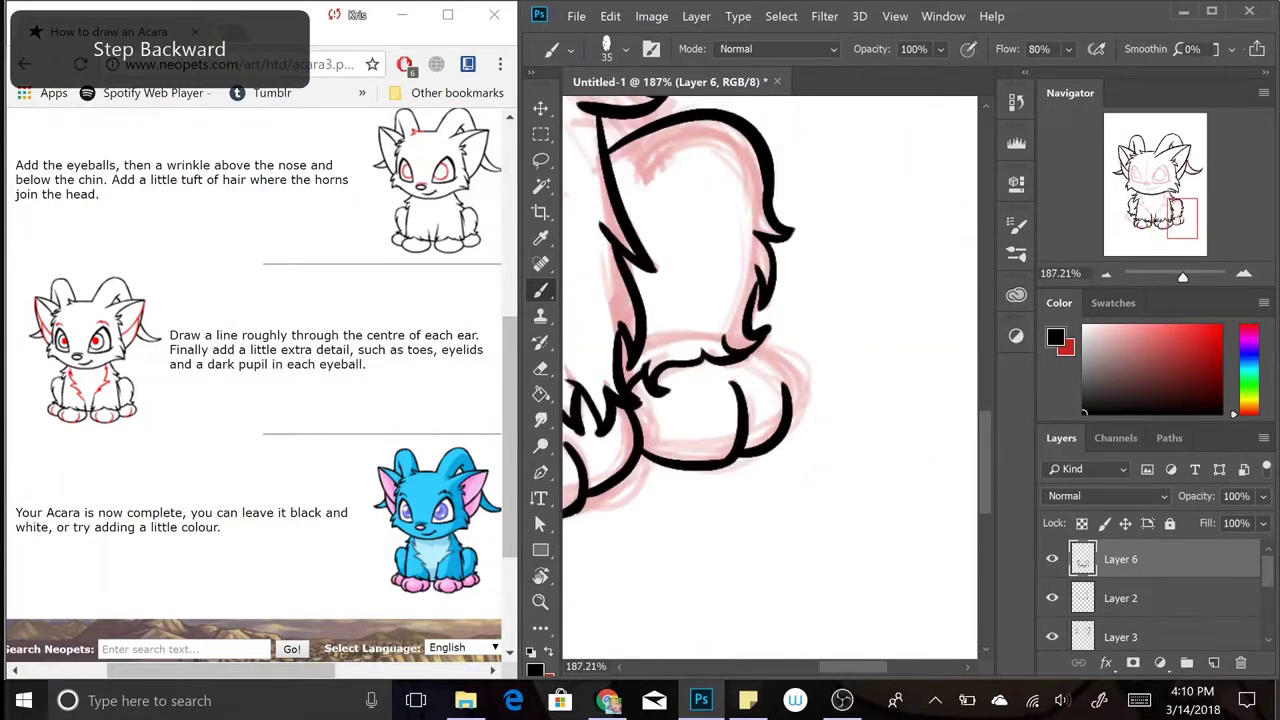
key(ctrl+alt+z)
scroll(770, 380, up, 1)
scroll(770, 380, down, 3)
scroll(770, 380, up, 2)
- Ink the inner leg line and finer toe lines on the front paws with a 21 px brush
key(ctrl+alt+z)
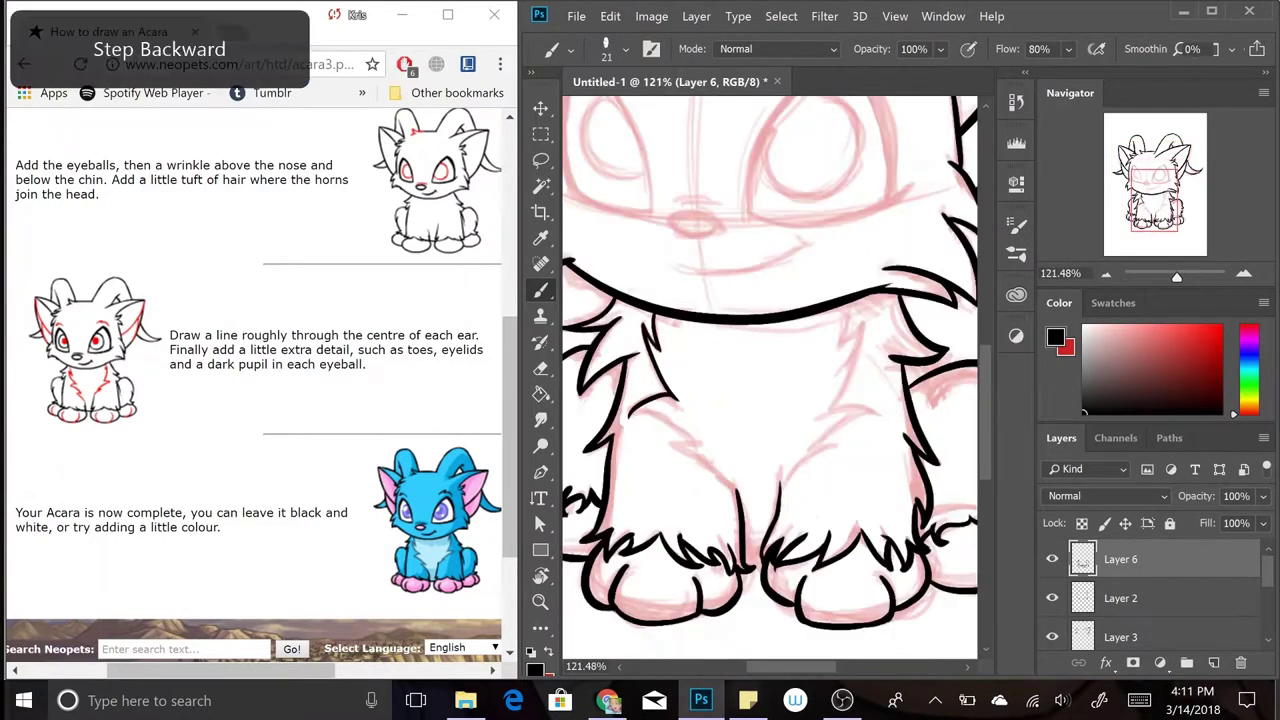
drag(632, 408, 736, 490)
drag(848, 305, 782, 500)
key(ctrl+alt+z)
drag(744, 546, 760, 552)
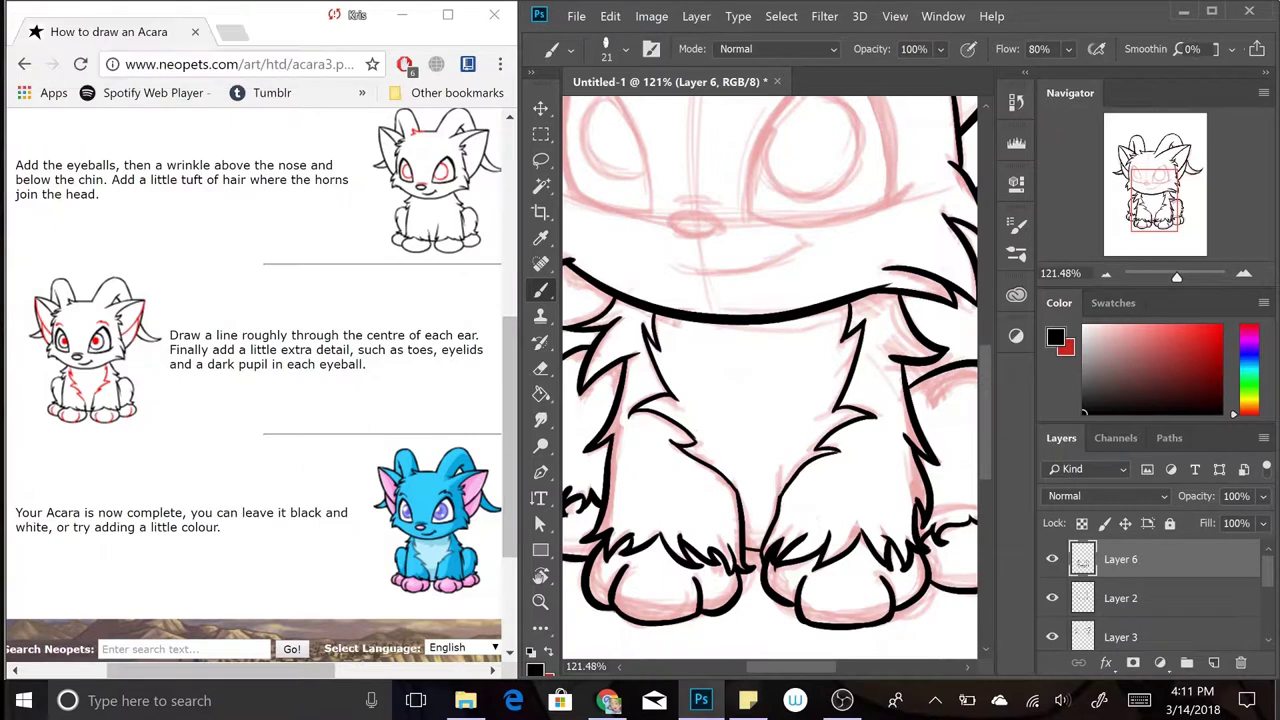
scroll(780, 400, down, 2)
- Ink and thicken the right eye's outline, undoing a stray stroke inside the eye
scroll(780, 400, up, 2)
drag(735, 425, 870, 410)
key(ctrl+alt+z)
drag(845, 262, 880, 400)
drag(735, 430, 900, 400)
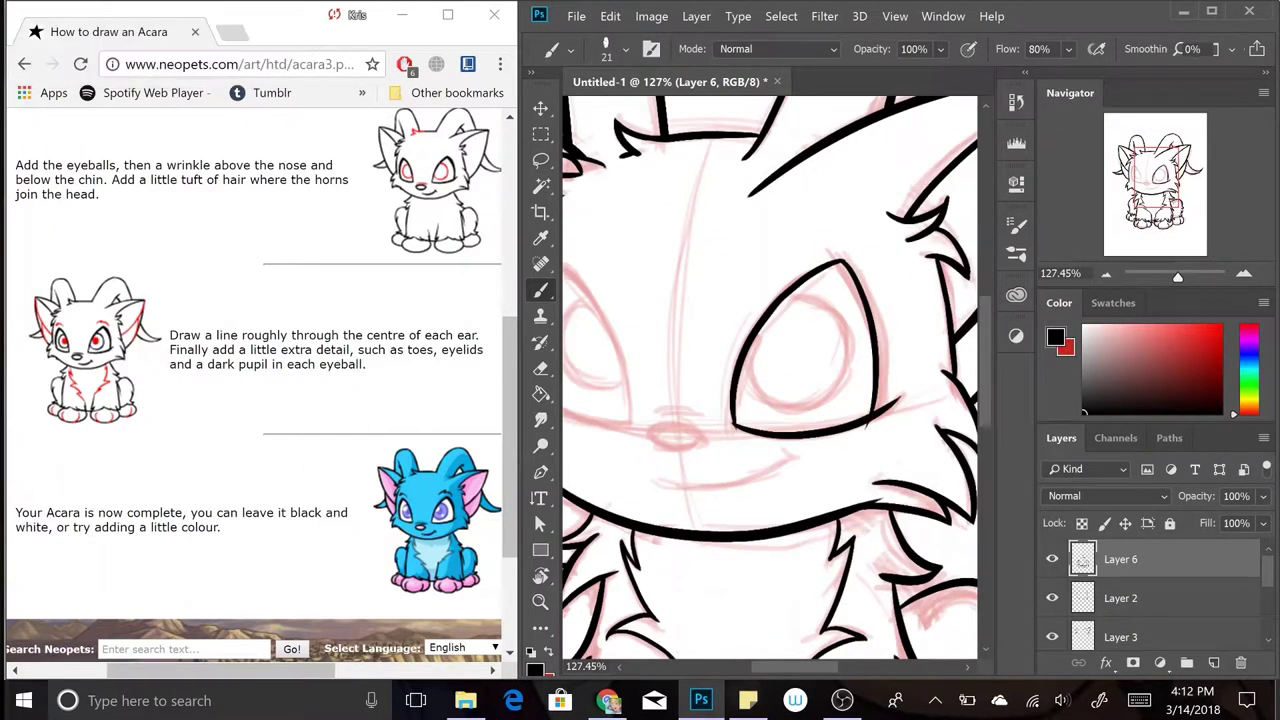
drag(845, 258, 876, 325)
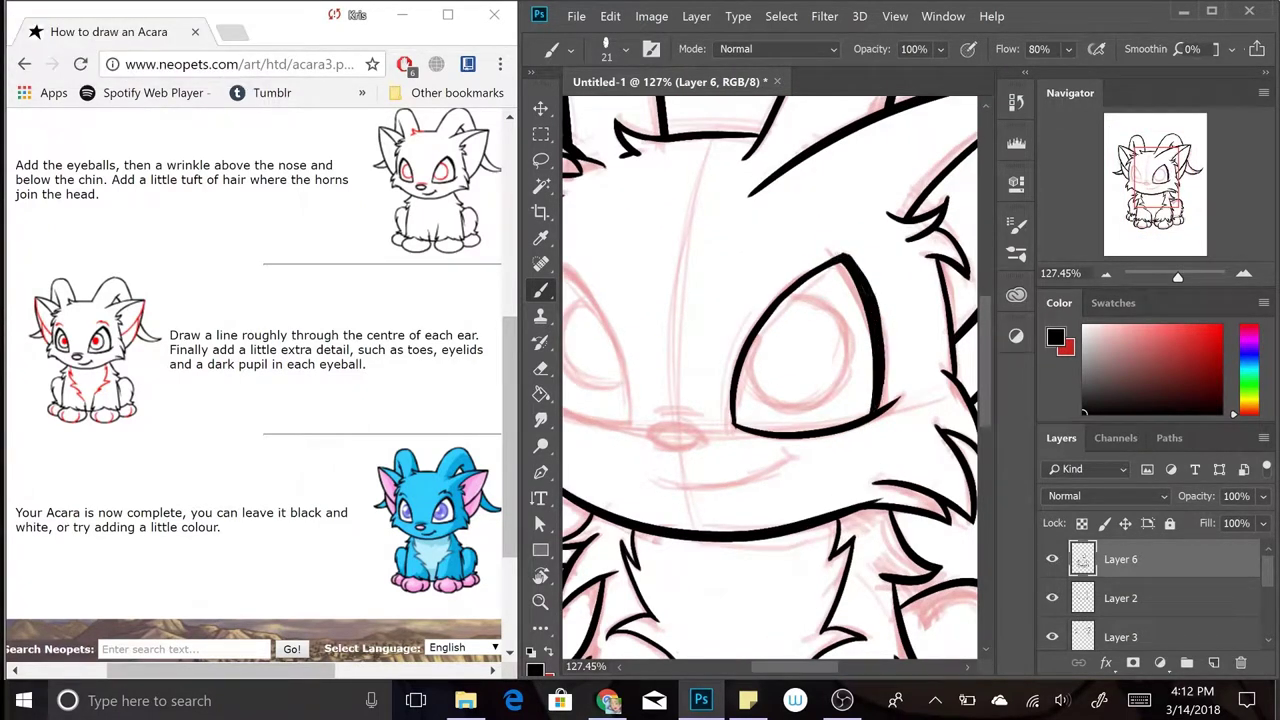
drag(790, 285, 800, 395)
key(ctrl+alt+z)
- Ink the nose oval and the Acara's smile line, undoing unwanted strokes
drag(675, 421, 690, 410)
key(ctrl+alt+z)
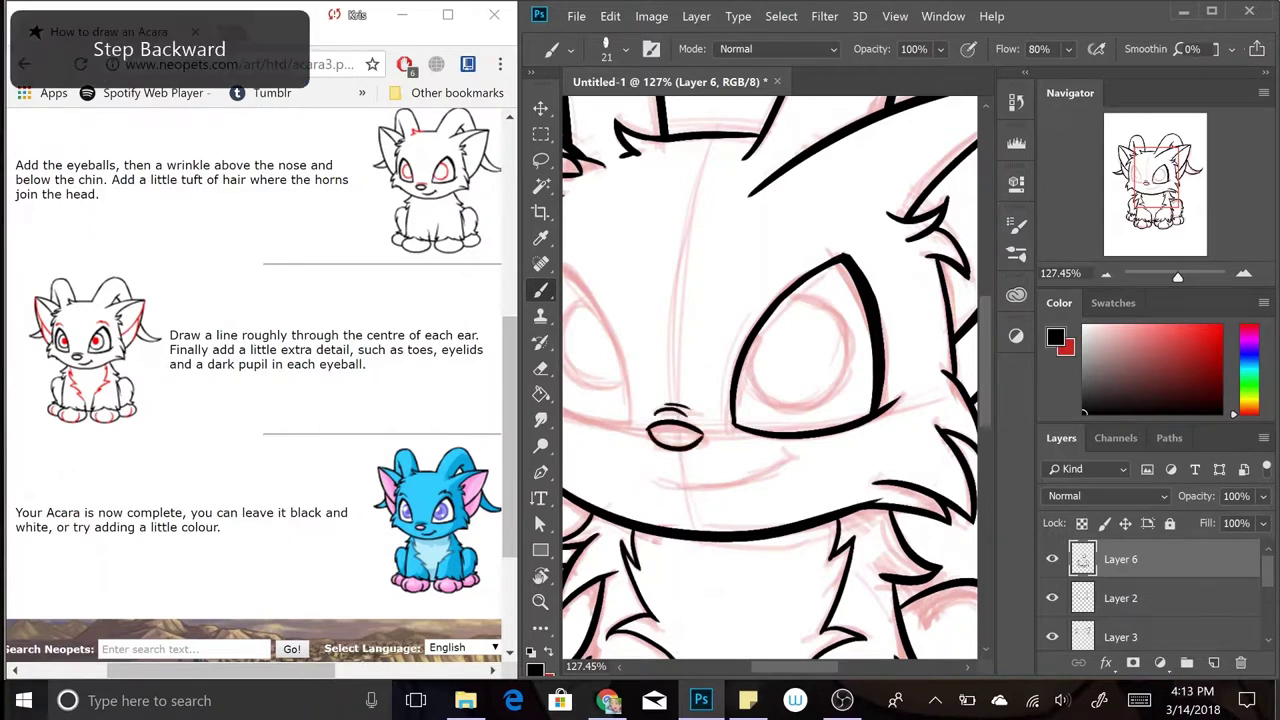
drag(667, 489, 791, 463)
scroll(780, 400, down, 1)
key(ctrl+alt+z)
- Redraw the left eye's outline and thicken its left edge
drag(680, 278, 745, 425)
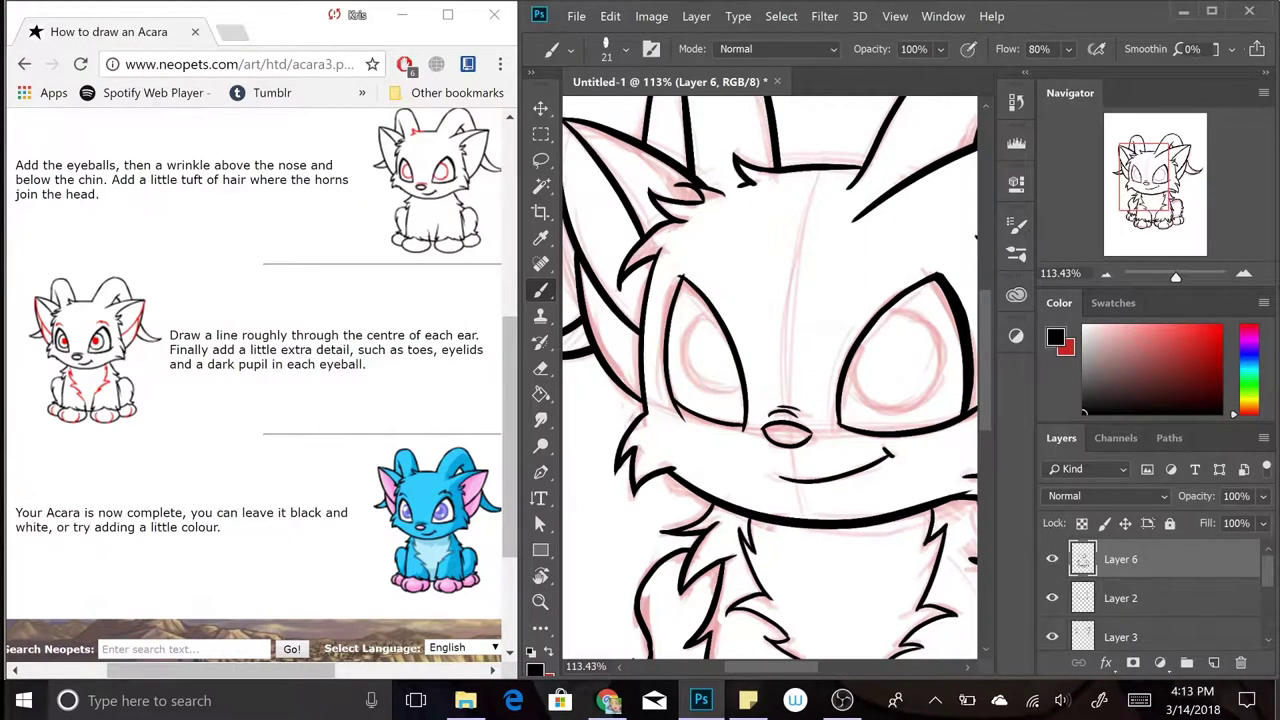
drag(672, 276, 665, 370)
scroll(689, 318, up, 3)
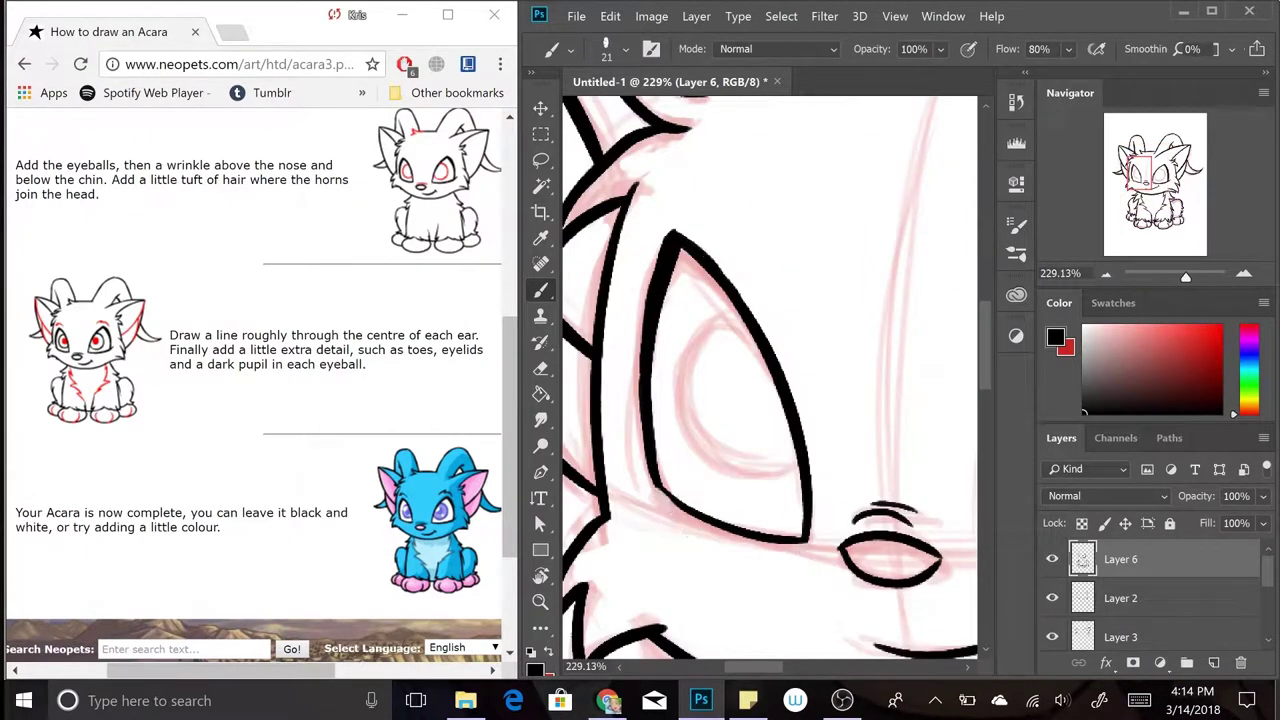
scroll(770, 380, down, 3)
scroll(770, 380, up, 3)
scroll(770, 380, down, 3)
scroll(770, 380, up, 4)
- Put the eye detail on its own layer, duplicate it and transform the copy onto the left eye
key(ctrl+shift+alt+n)
key(v)
drag(836, 247, 840, 250)
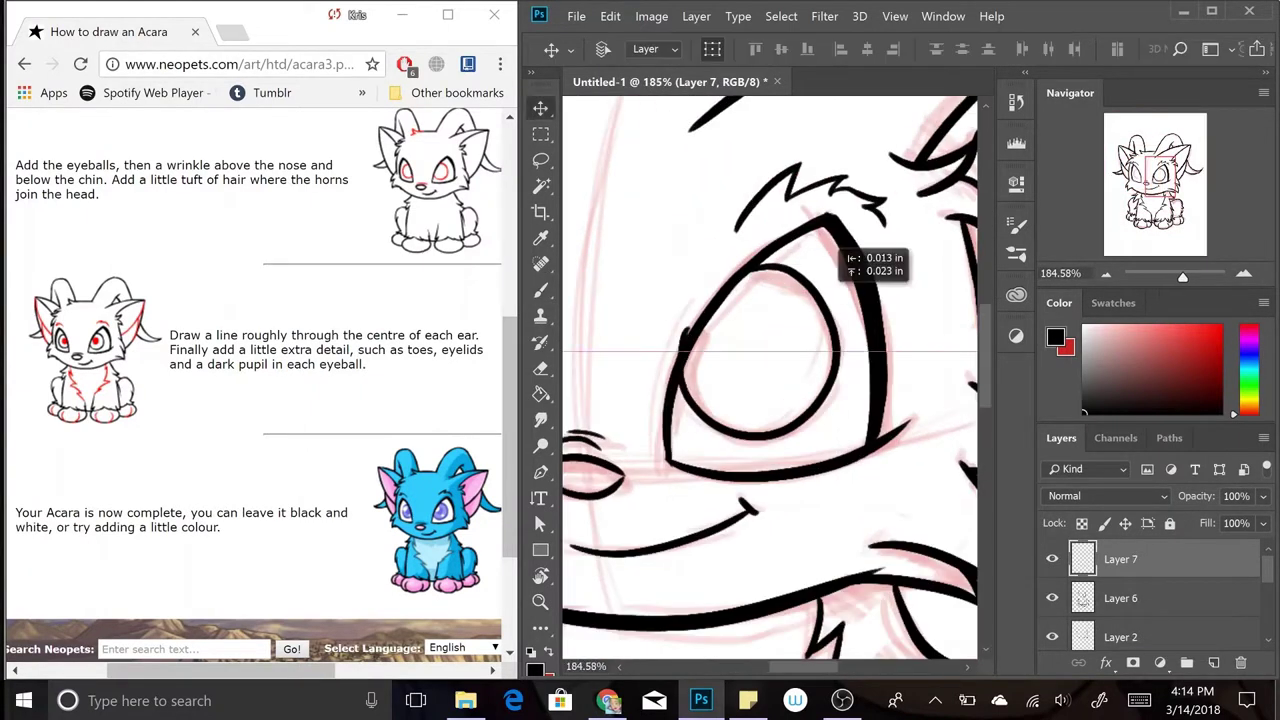
scroll(770, 380, down, 2)
right_click(1120, 559)
click(770, 128)
key(ctrl+t)
drag(757, 257, 701, 287)
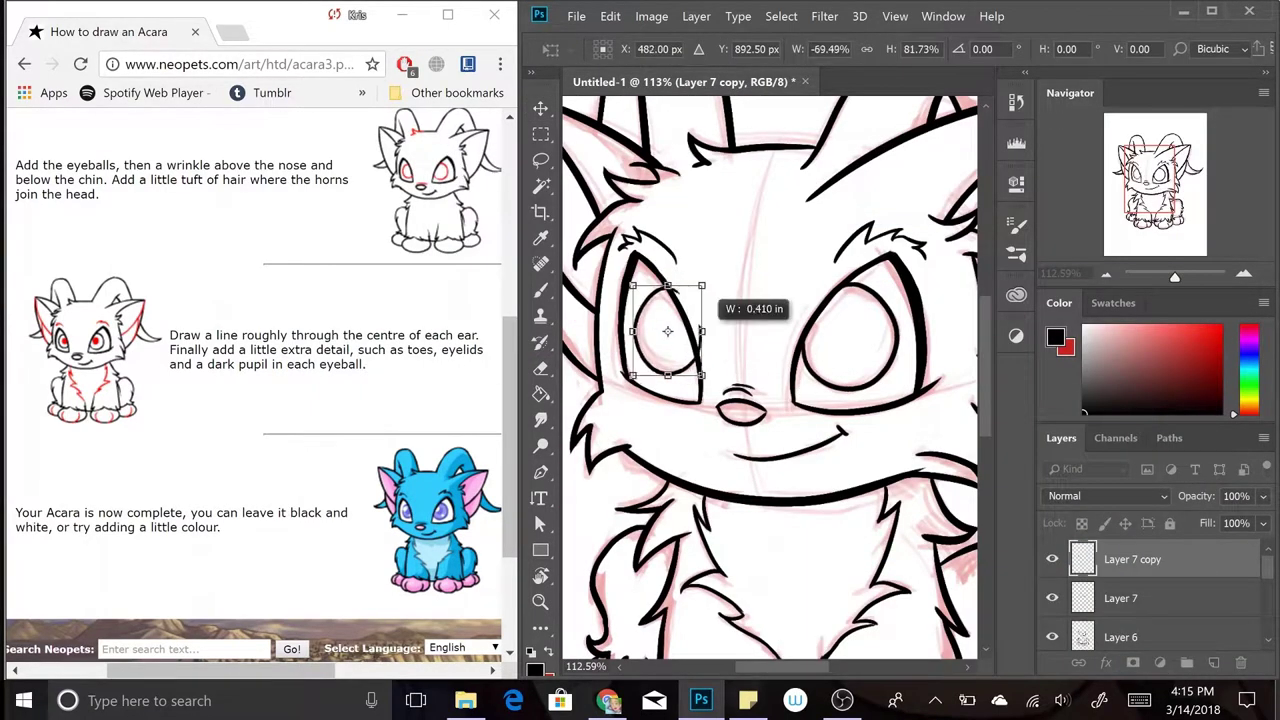
key(Return)
- Merge the line layers together and group the inked line art
key(ctrl+e)
key(ctrl+0)
key(ctrl+g)
- Save the drawing as acara.psd and open layer options for the line art group and a colour layer
key(ctrl+shift+s)
text(photo\\)
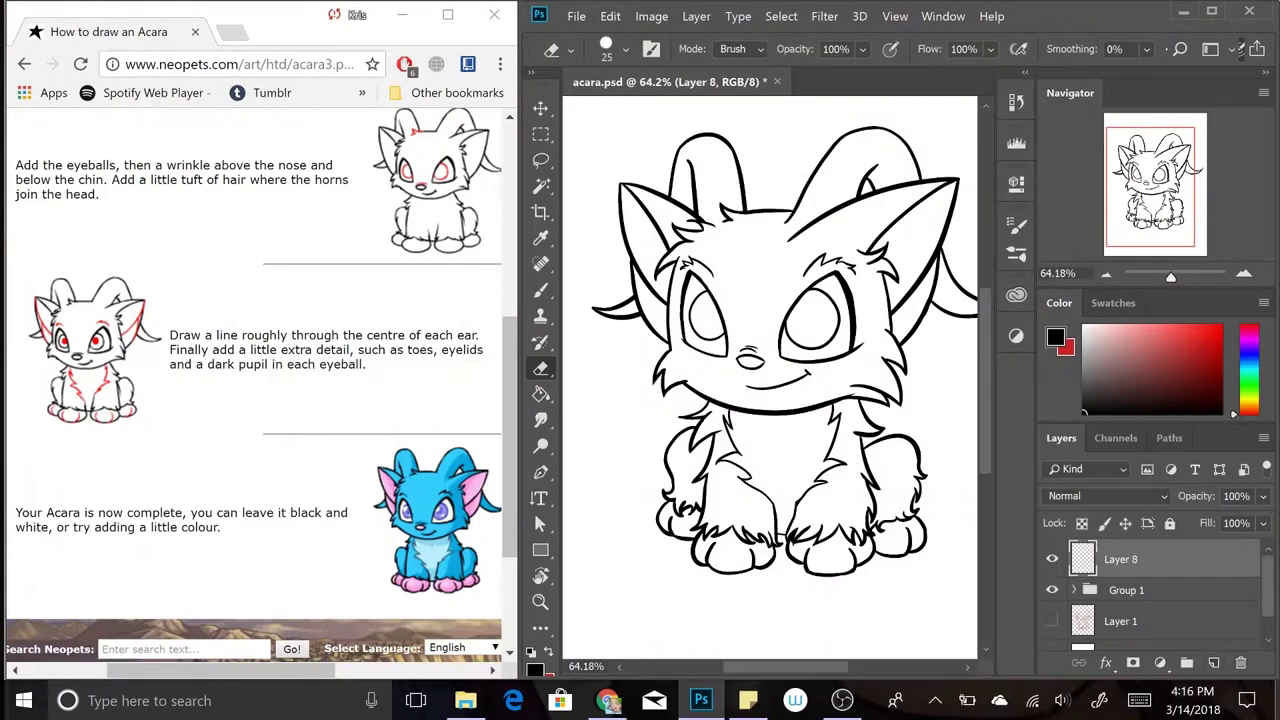
right_click(1250, 560)
right_click(1210, 560)
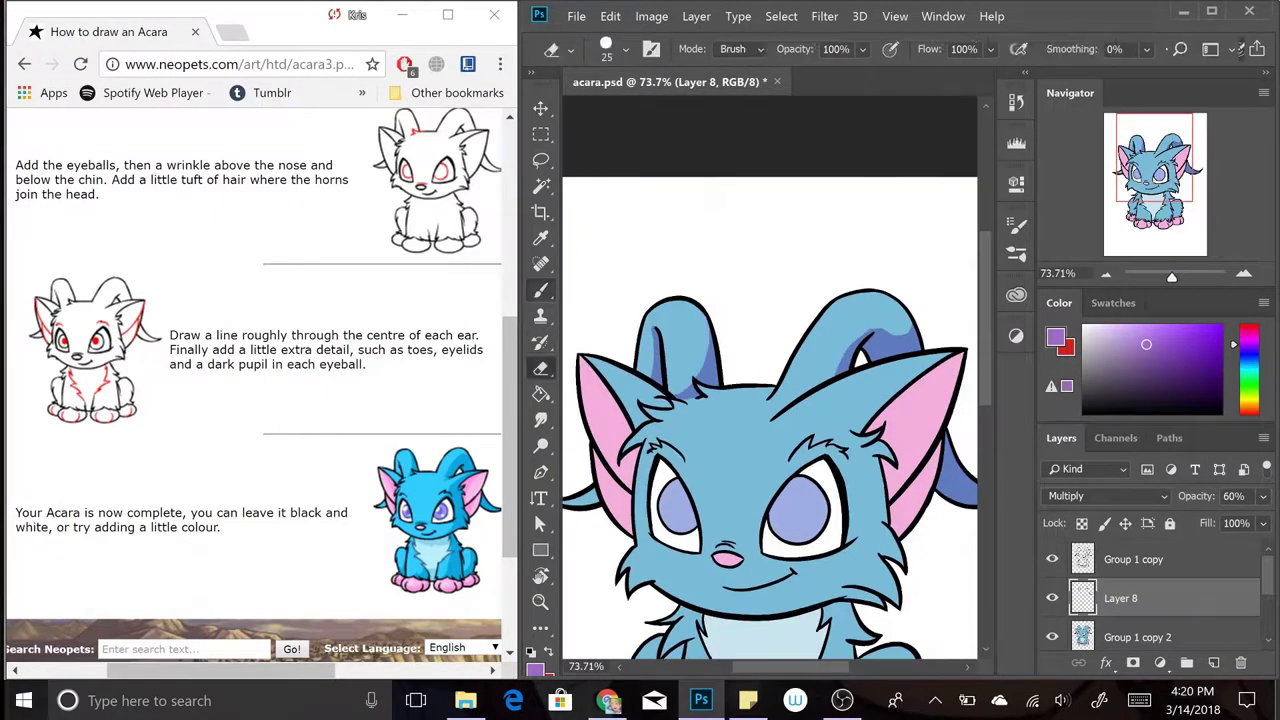
- Paint purple irises on both eyes on a new Multiply layer
key(b)
scroll(800, 400, up, 3)
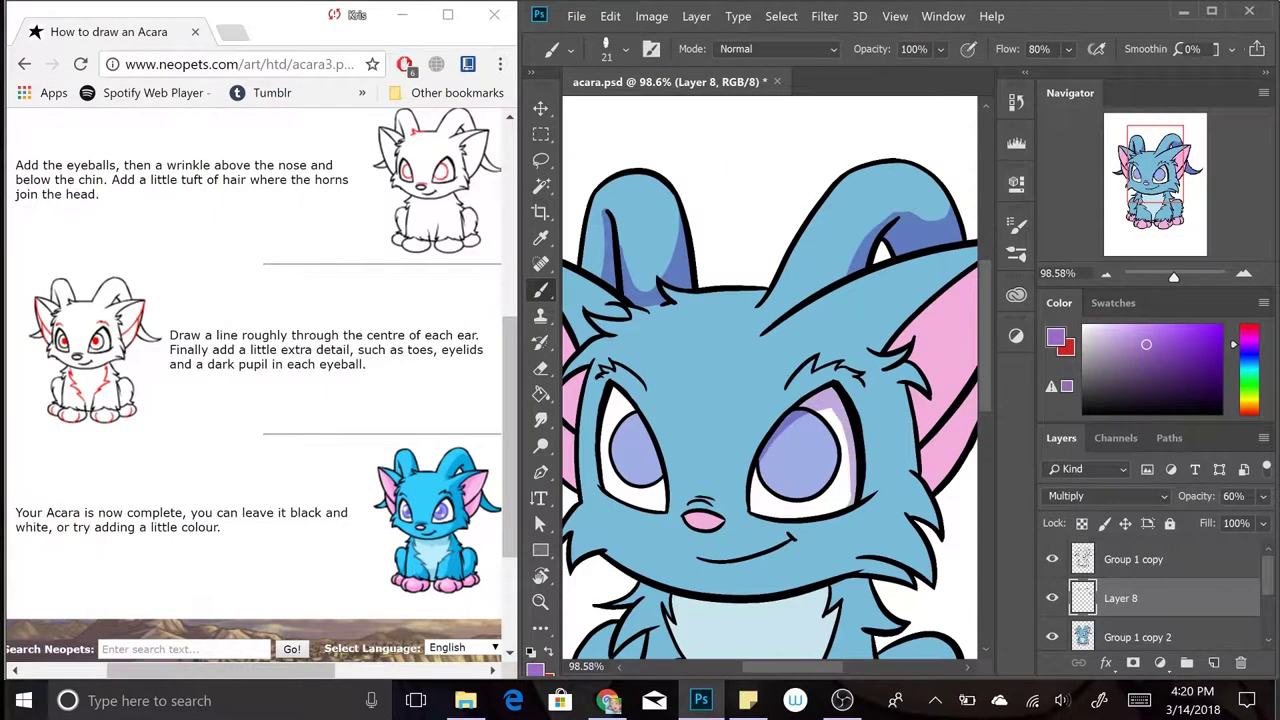
key(ctrl+shift+alt+n)
drag(800, 430, 798, 432)
click(1107, 496)
click(1080, 168)
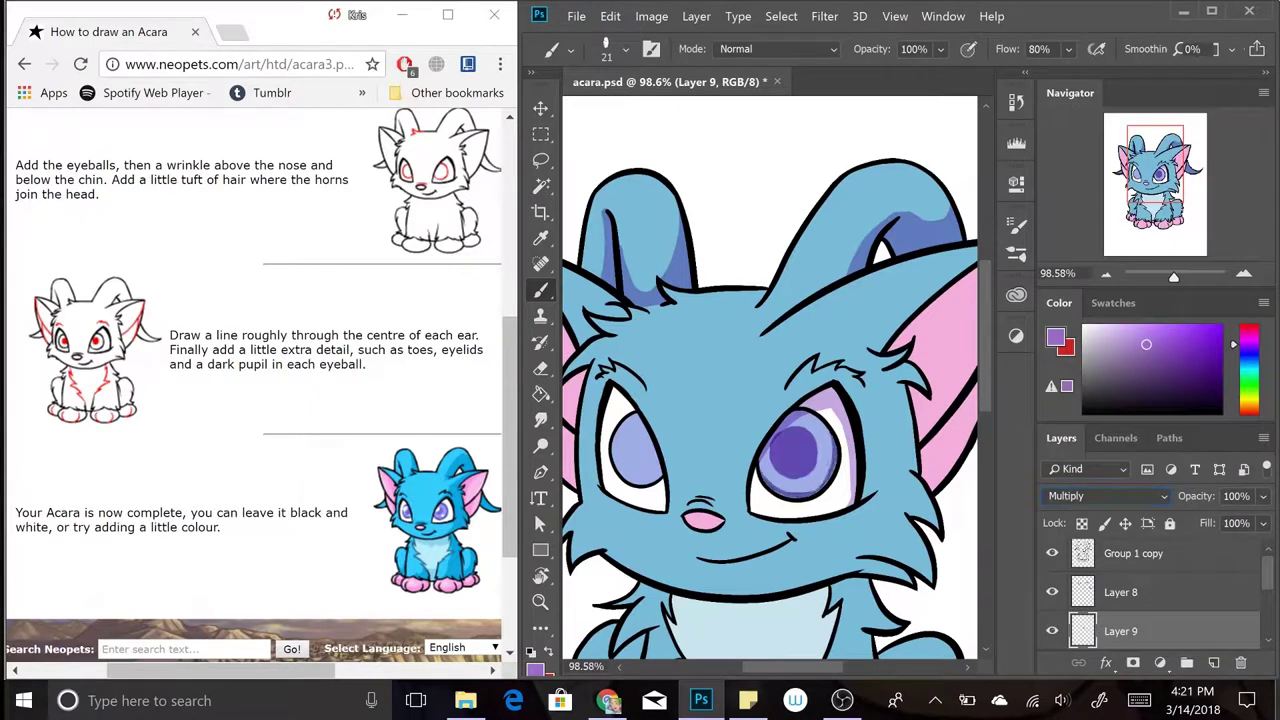
click(638, 448)
- Back on the shading layer, shade the cheek beside the ear and erase the excess
key(alt+bracketright)
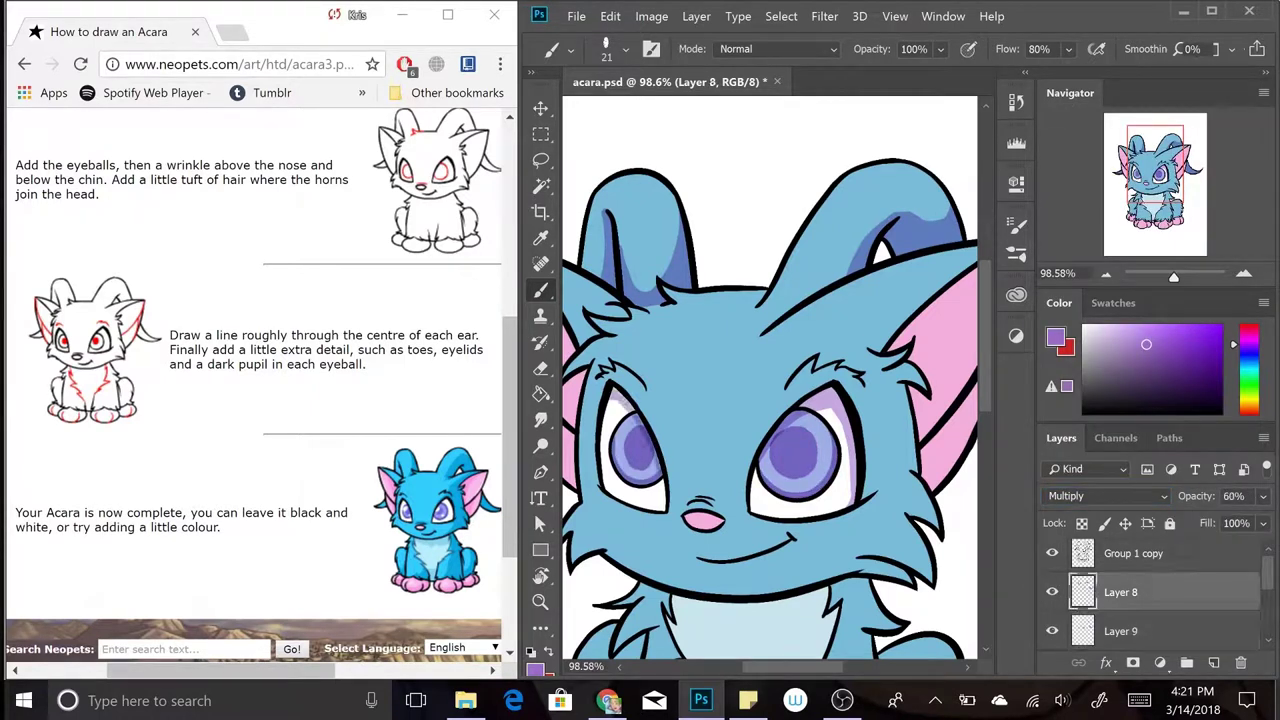
scroll(770, 380, up, 3)
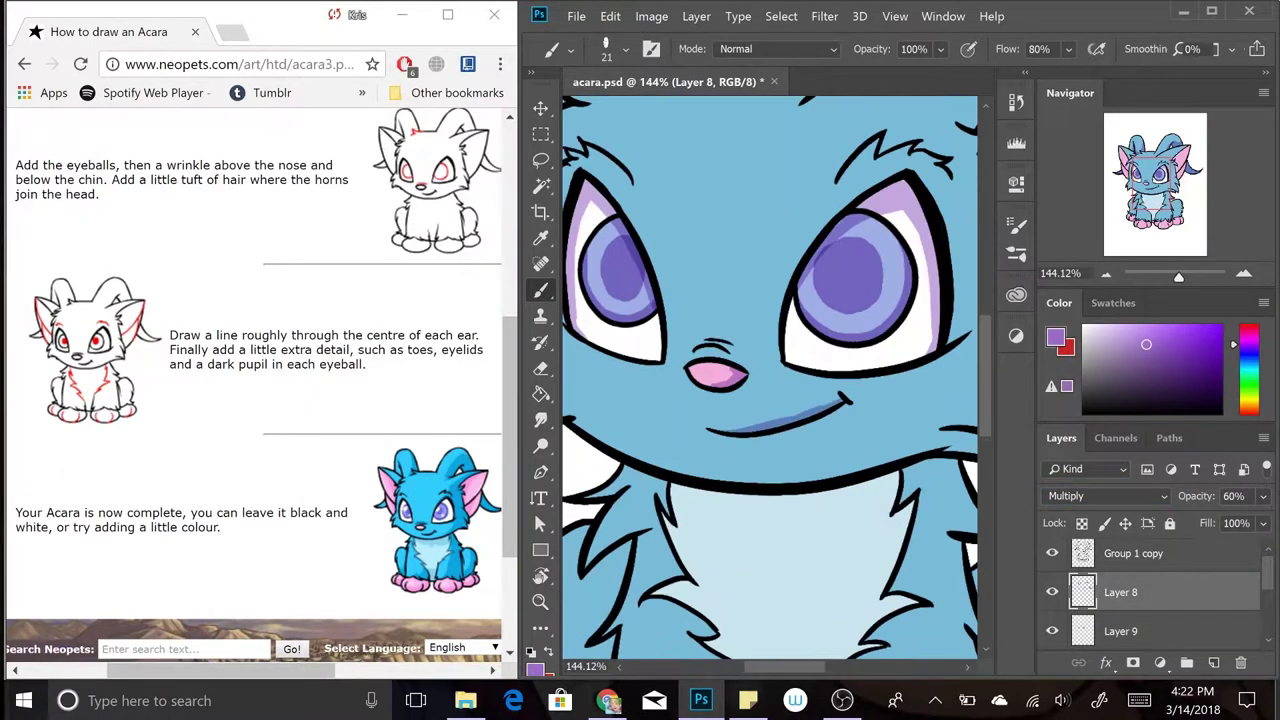
scroll(770, 380, down, 3)
scroll(770, 380, up, 2)
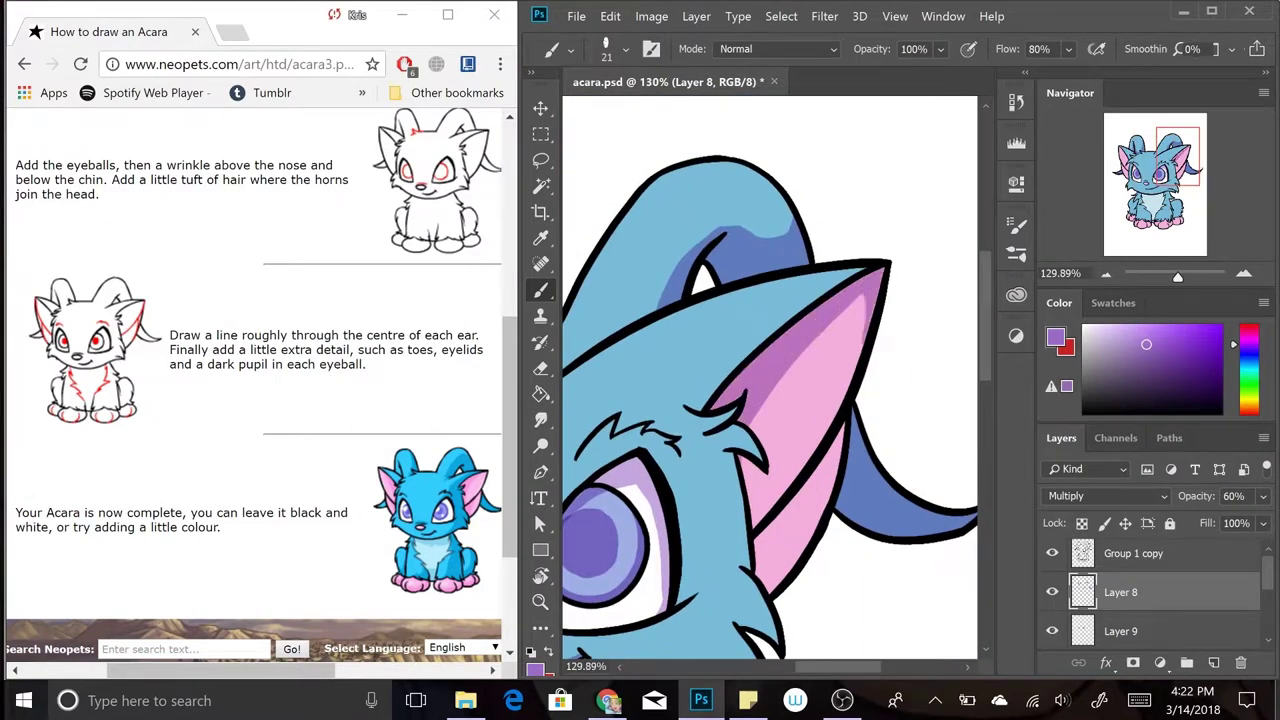
scroll(770, 380, down, 2)
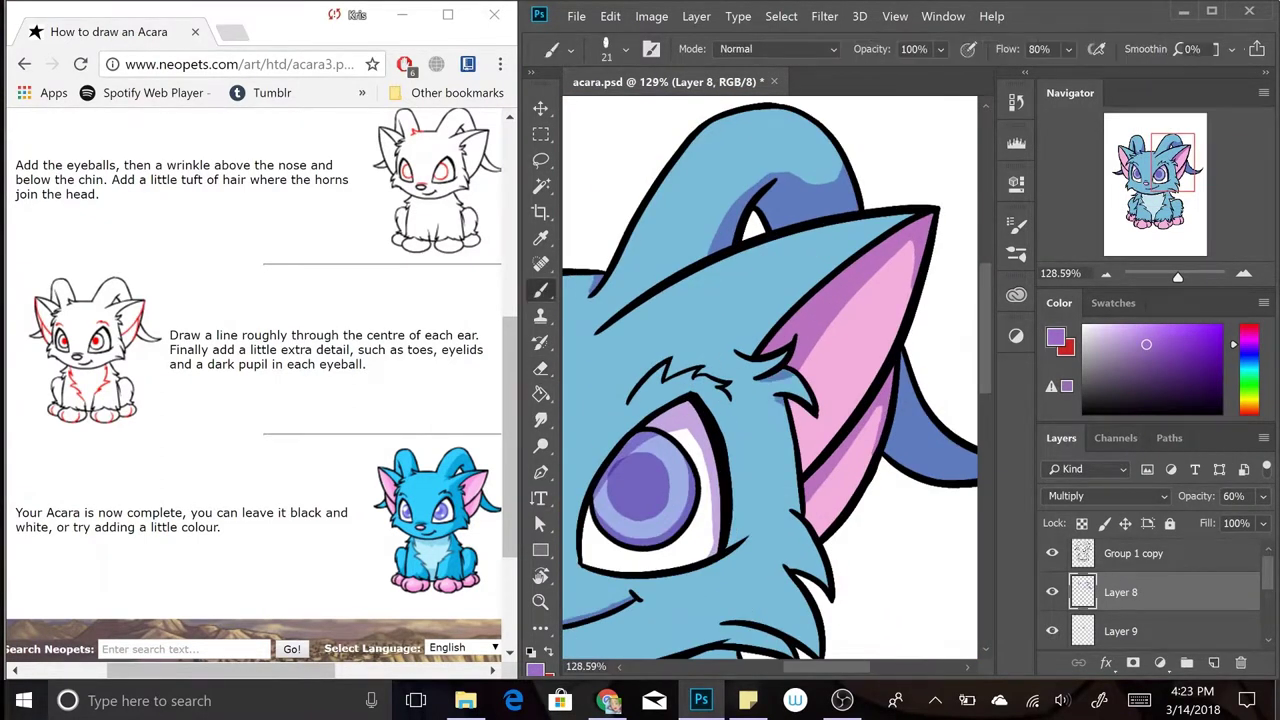
scroll(770, 380, up, 3)
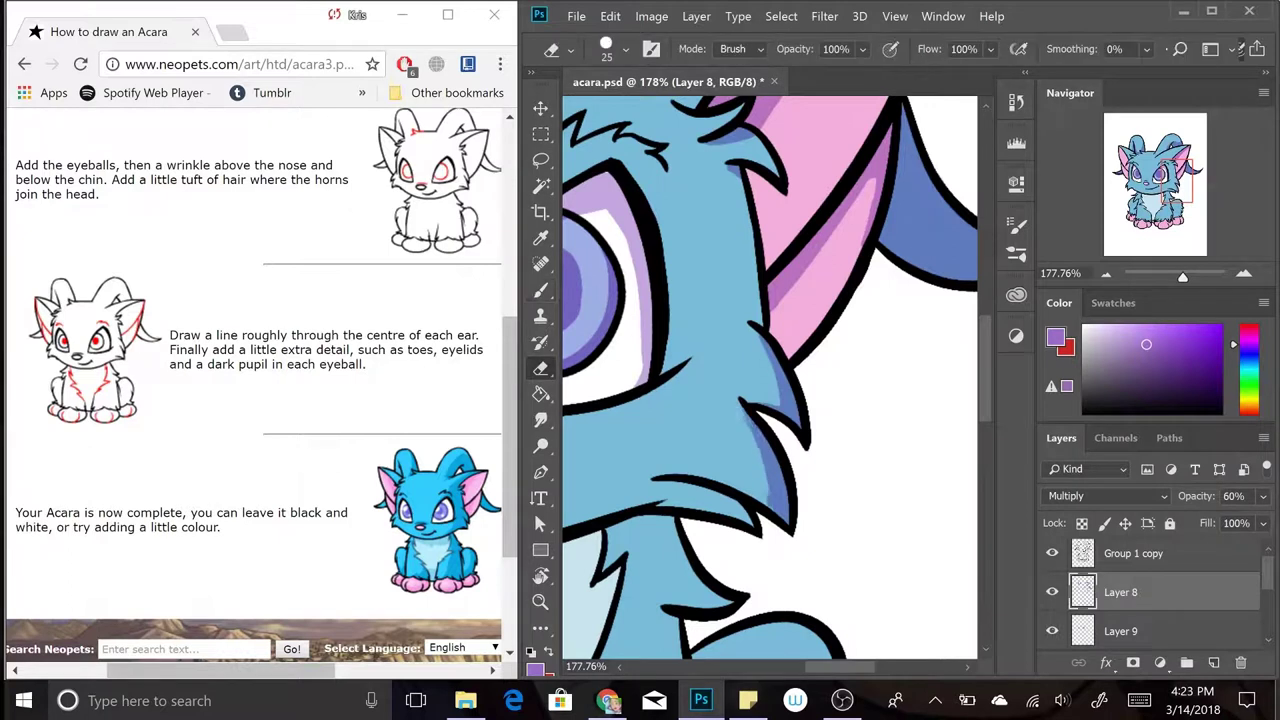
scroll(770, 380, down, 3)
scroll(770, 380, up, 2)
mouse_move(830, 300)
mouse_down()
mouse_move(790, 540)
mouse_move(850, 480)
mouse_move(790, 565)
mouse_up()
key(e)
drag(860, 470, 806, 530)
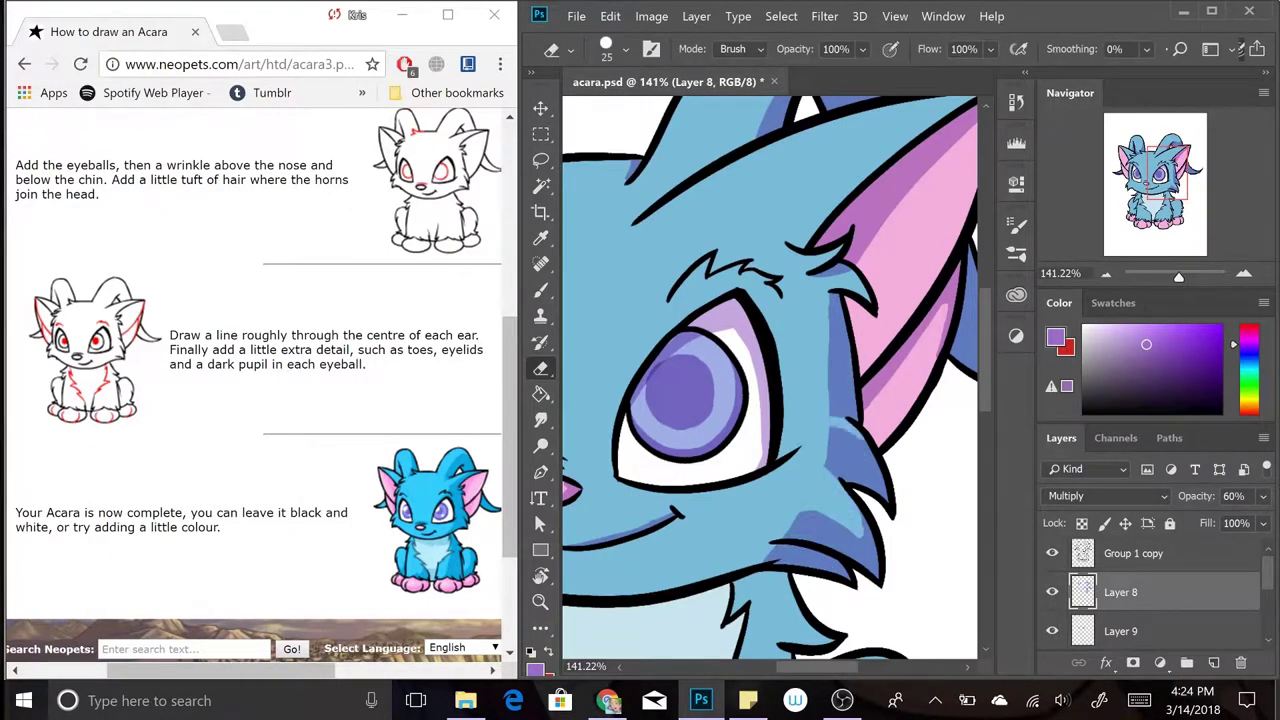
scroll(860, 420, up, 1)
key(b)
key(e)
drag(812, 460, 765, 490)
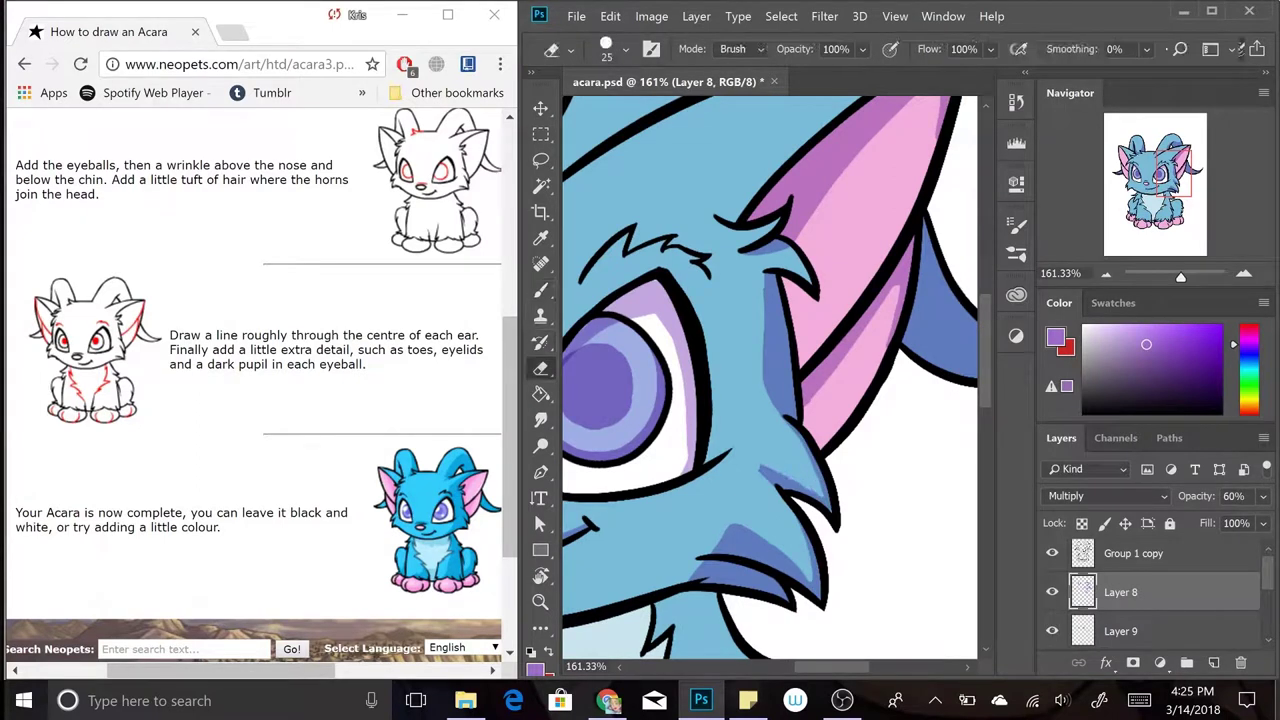
drag(830, 428, 760, 510)
key(b)
- Shade above the left eye, add an eyebrow stroke, and shade the left ear's inner edge
scroll(800, 450, down, 1)
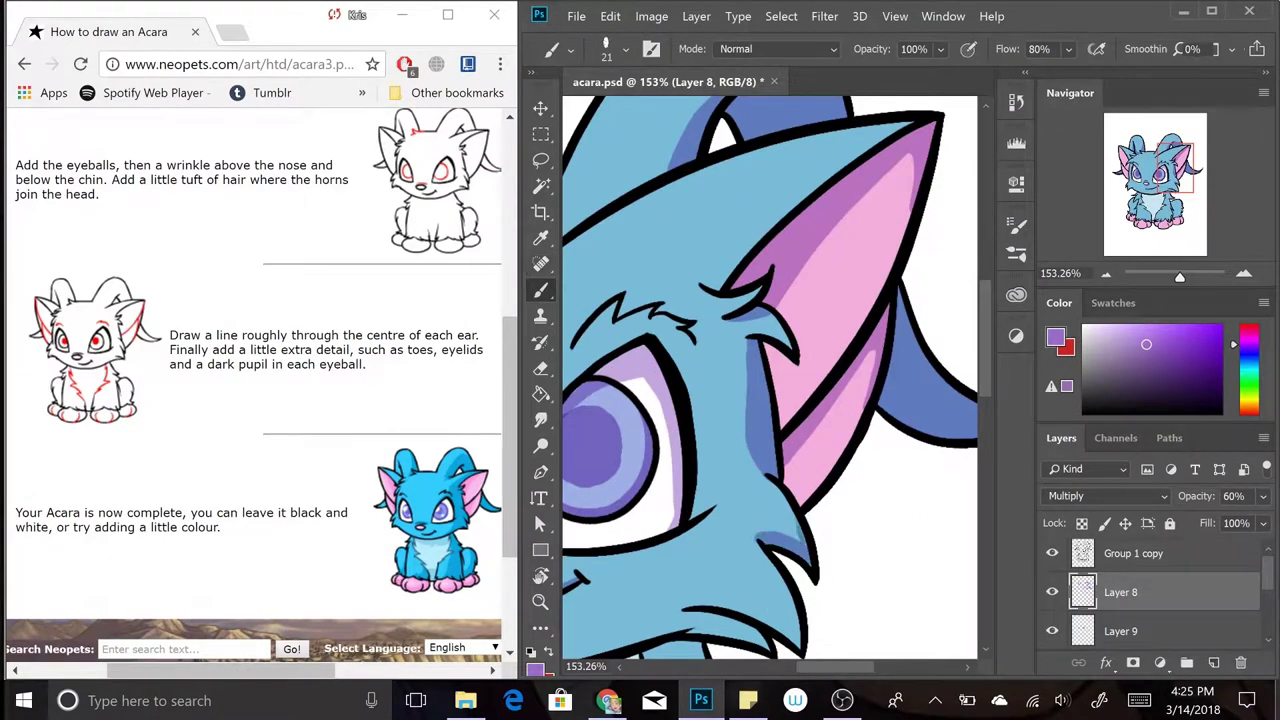
scroll(770, 380, down, 3)
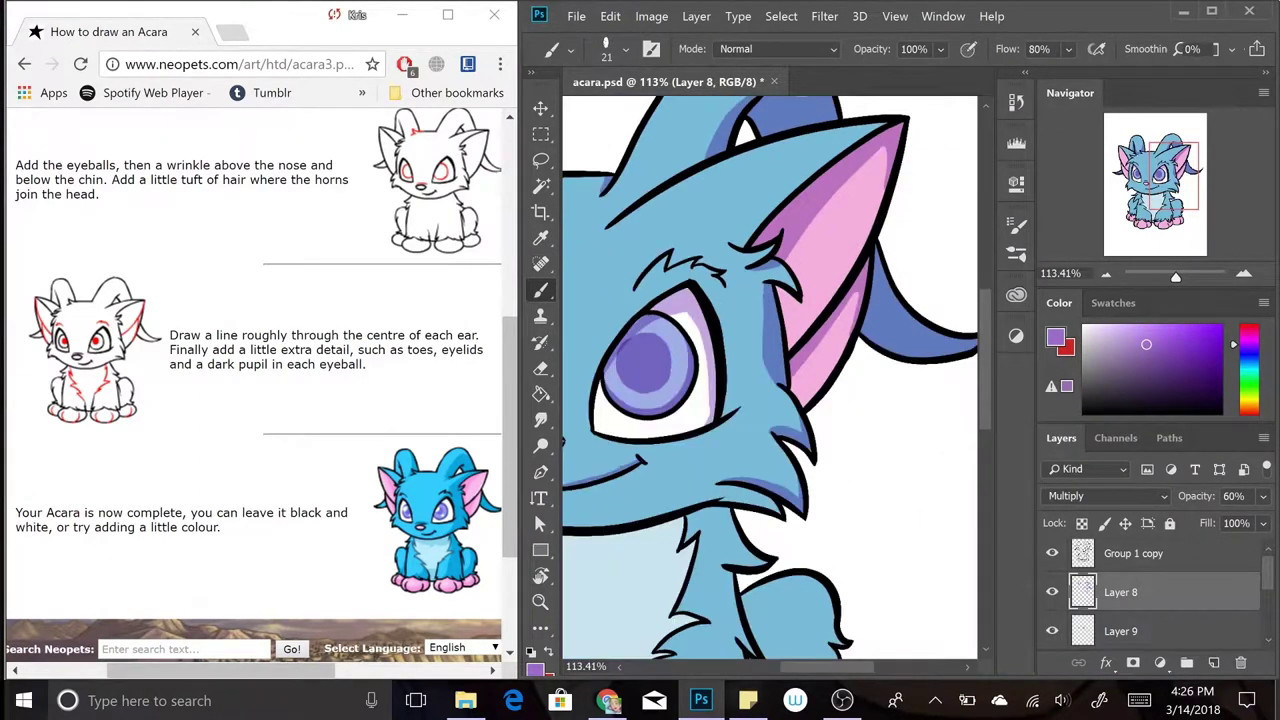
scroll(770, 380, down, 1)
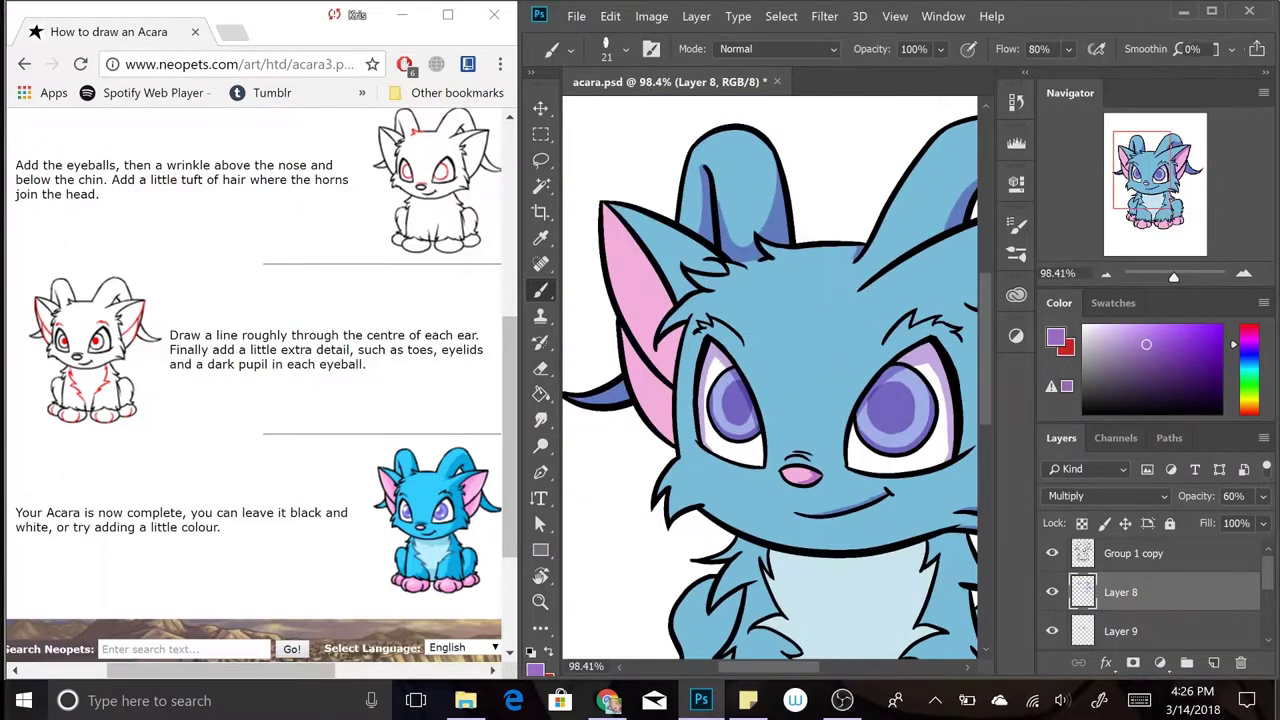
scroll(770, 380, up, 3)
drag(600, 210, 735, 305)
key(ctrl+alt+z)
scroll(770, 380, down, 2)
scroll(770, 380, up, 2)
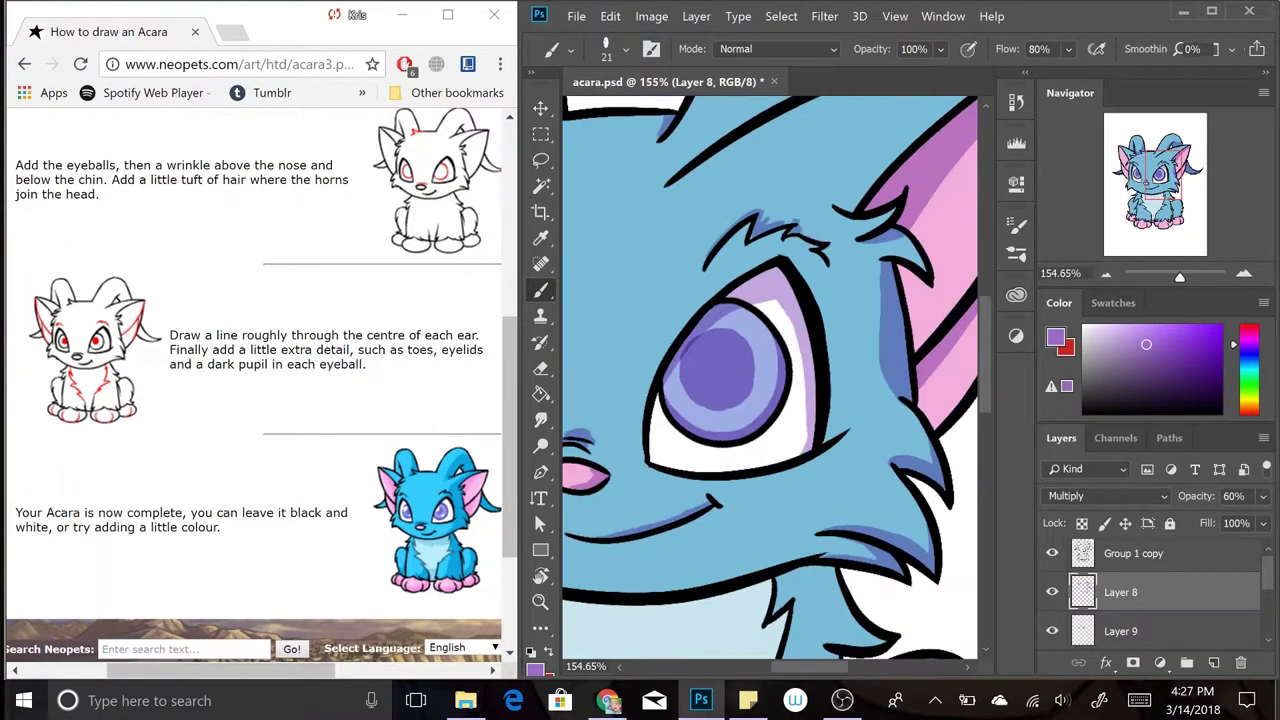
drag(628, 204, 691, 233)
scroll(770, 380, down, 2)
drag(612, 141, 665, 181)
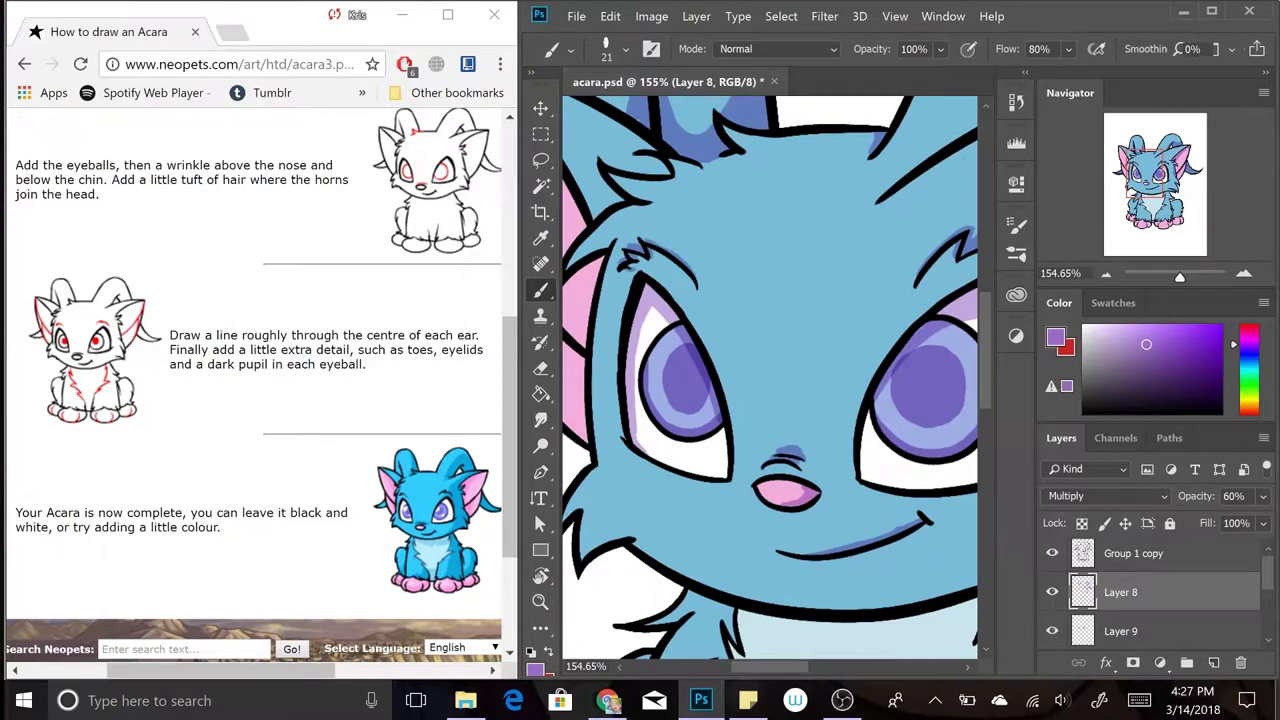
scroll(770, 380, down, 1)
drag(648, 258, 712, 400)
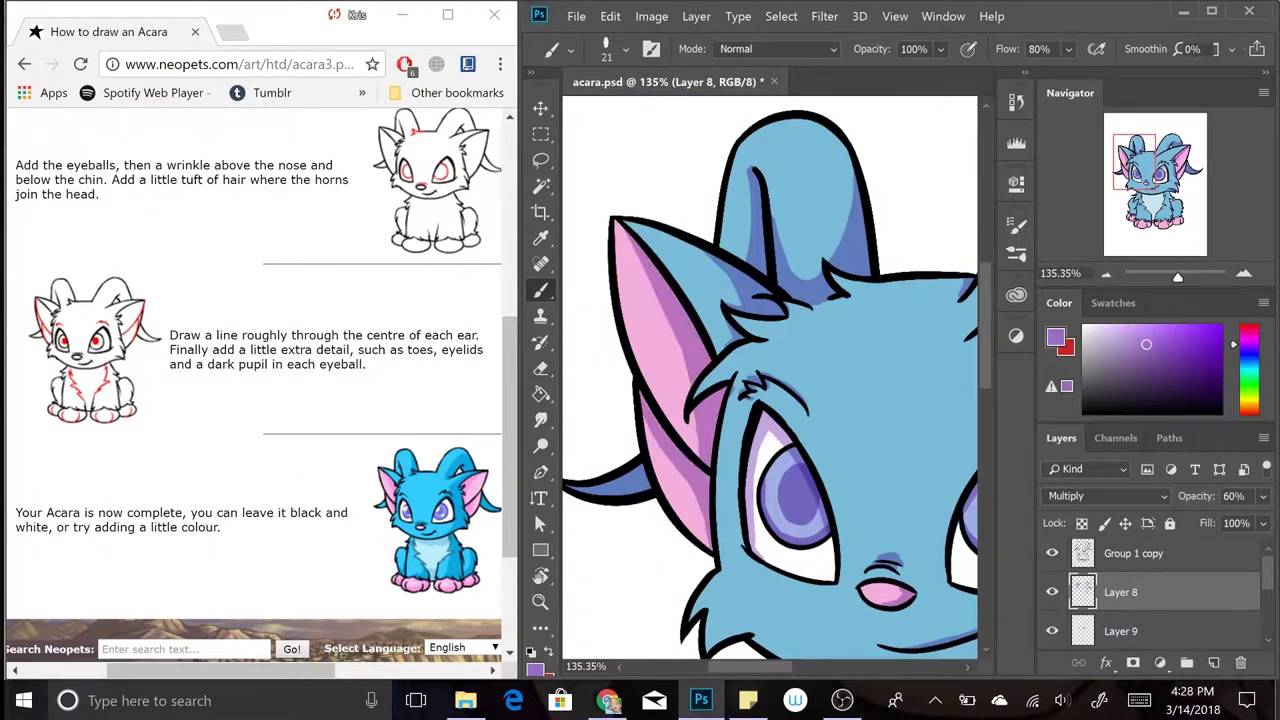
- Shade along the underside of the chin after undoing a purple bucket fill
scroll(770, 380, up, 3)
scroll(770, 380, down, 4)
scroll(770, 380, down, 5)
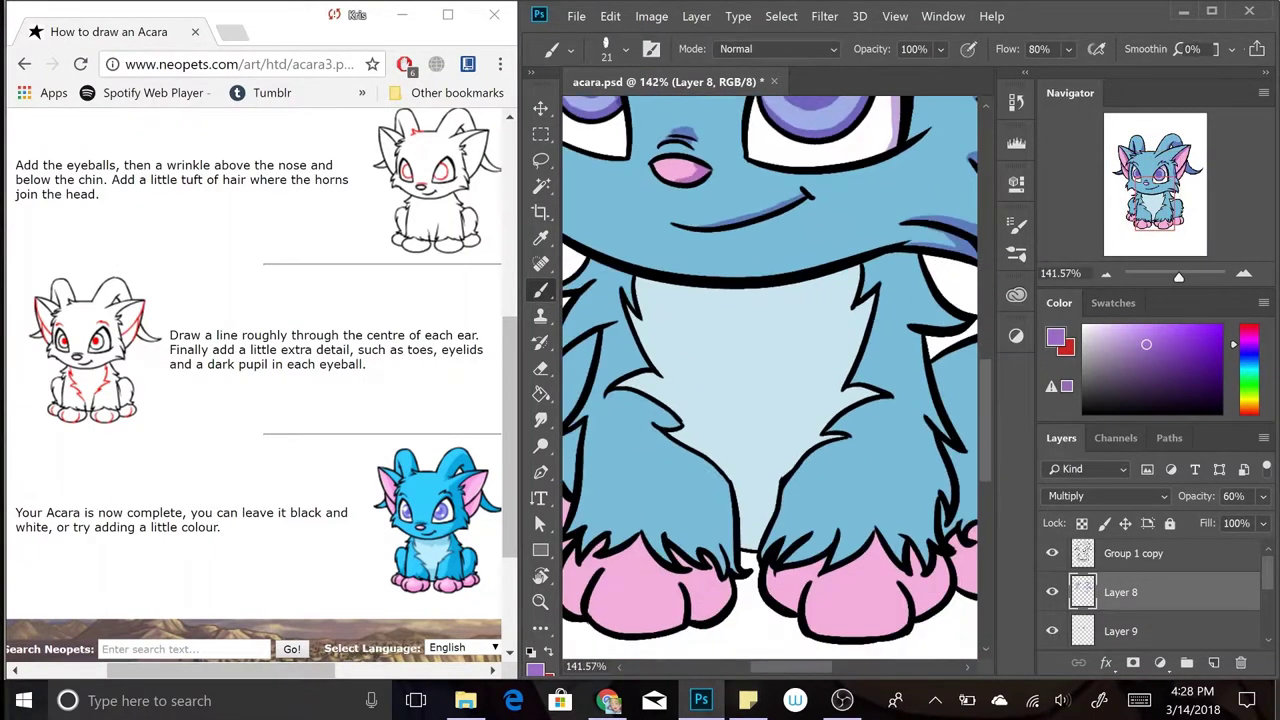
scroll(770, 380, up, 1)
scroll(770, 380, down, 3)
scroll(770, 380, up, 4)
scroll(770, 380, down, 2)
key(g)
click(770, 380)
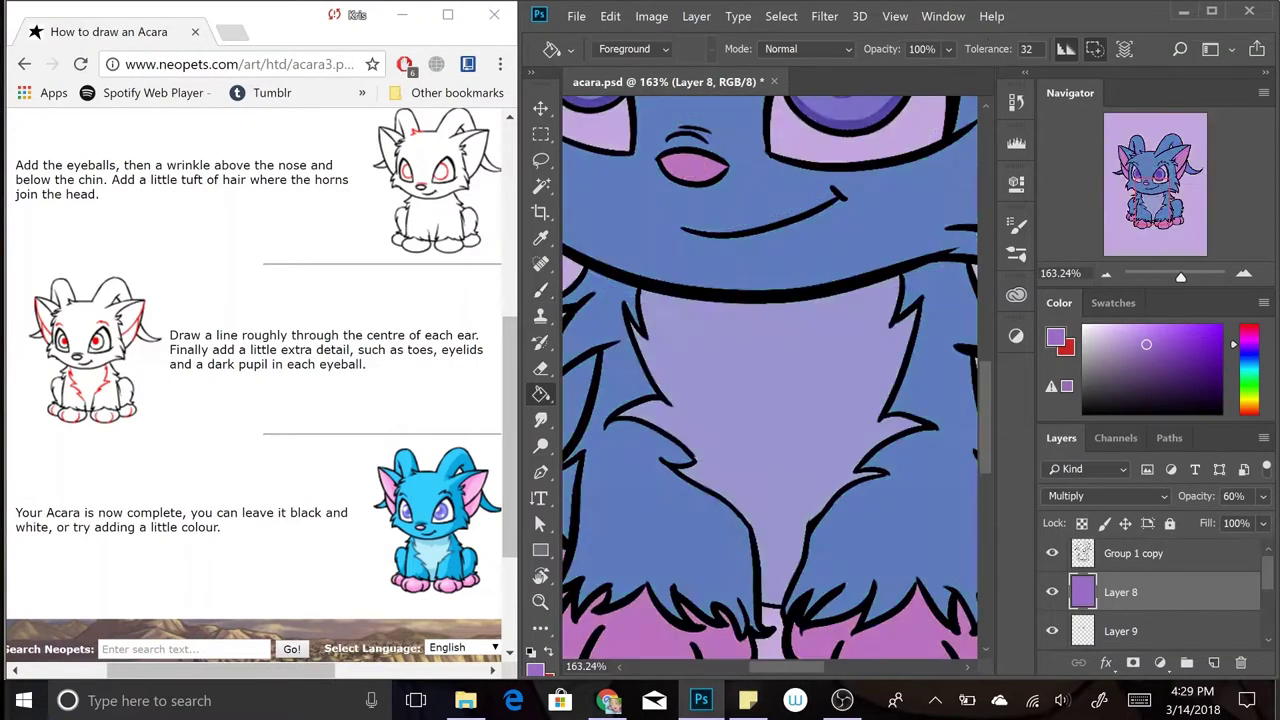
key(ctrl+z)
key(b)
mouse_move(645, 312)
mouse_down()
mouse_move(828, 314)
mouse_move(945, 272)
mouse_up()
- Shade down the right side of the face, the right leg and the right paw
scroll(770, 380, right, 3)
scroll(770, 380, down, 1)
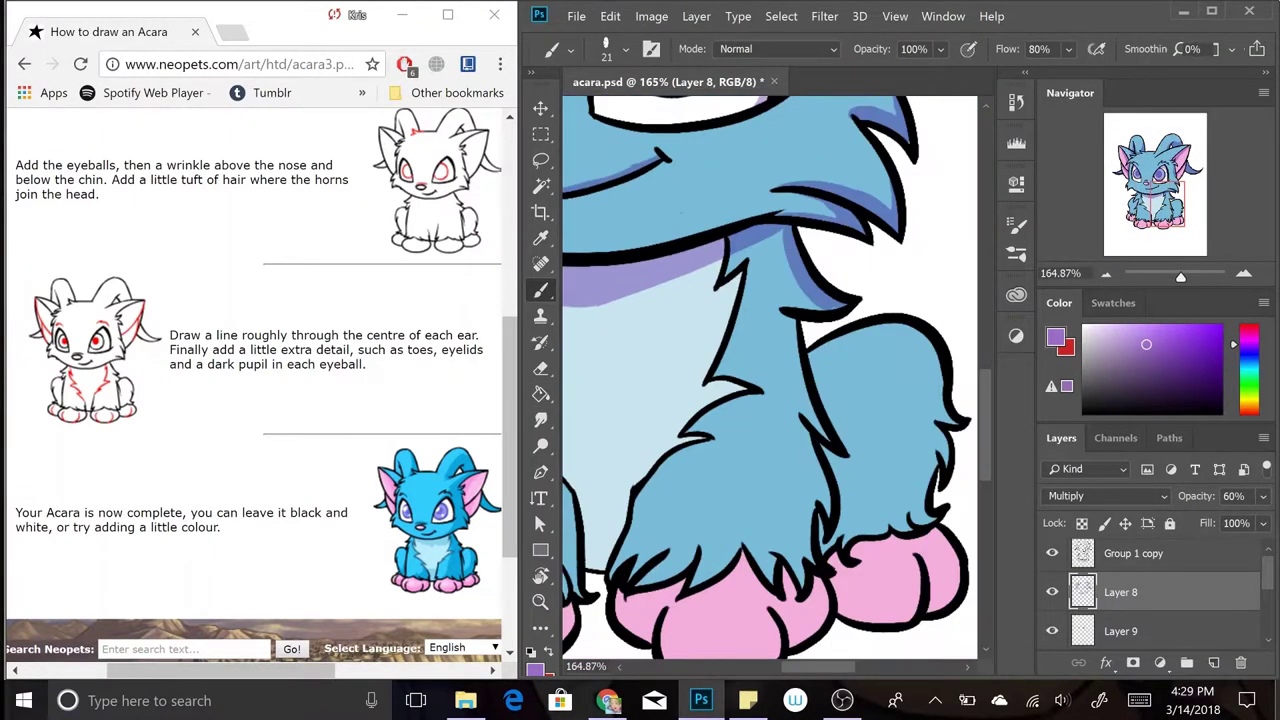
scroll(770, 380, up, 5)
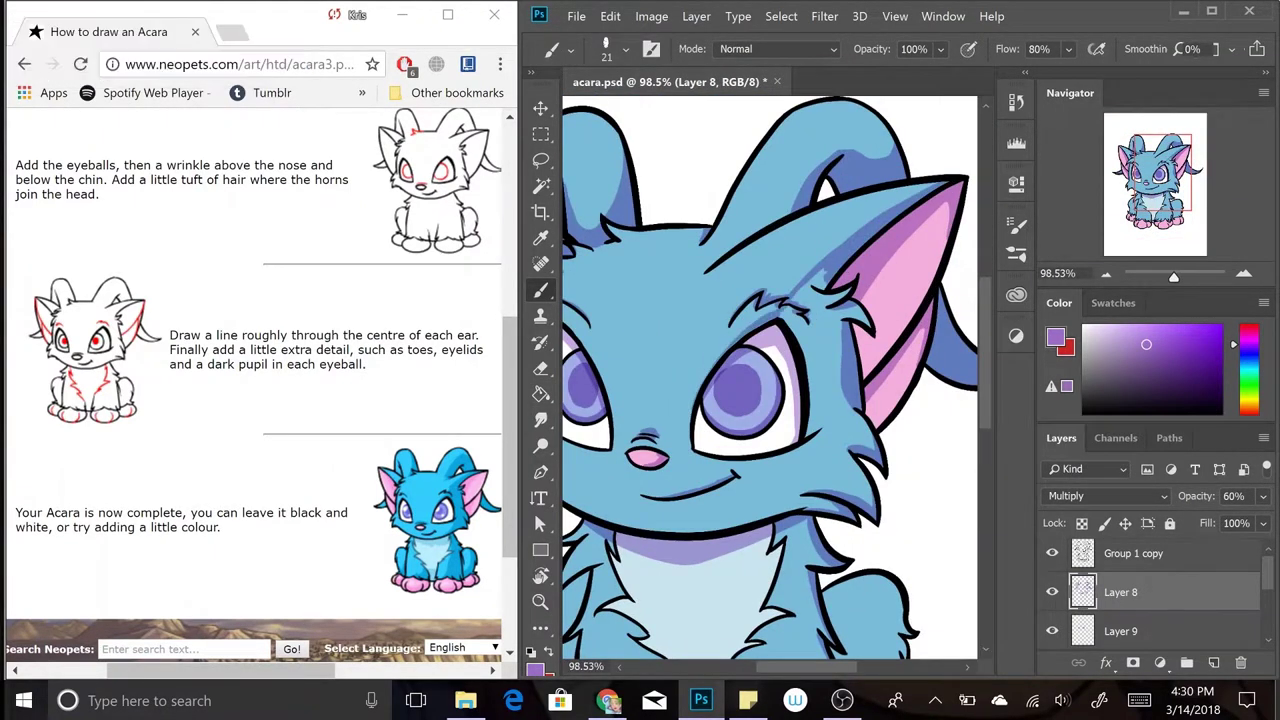
mouse_move(800, 275)
mouse_down()
mouse_move(845, 400)
mouse_move(850, 450)
mouse_move(830, 505)
mouse_up()
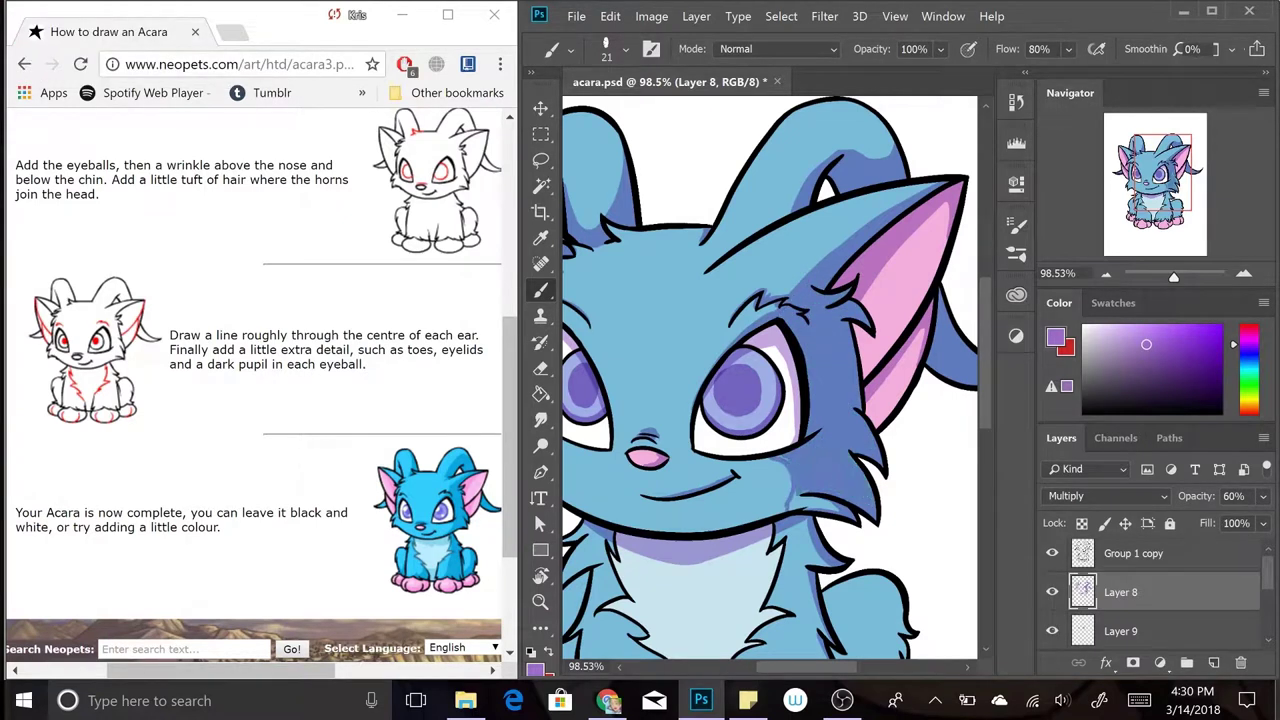
scroll(810, 500, down, 3)
scroll(770, 380, up, 2)
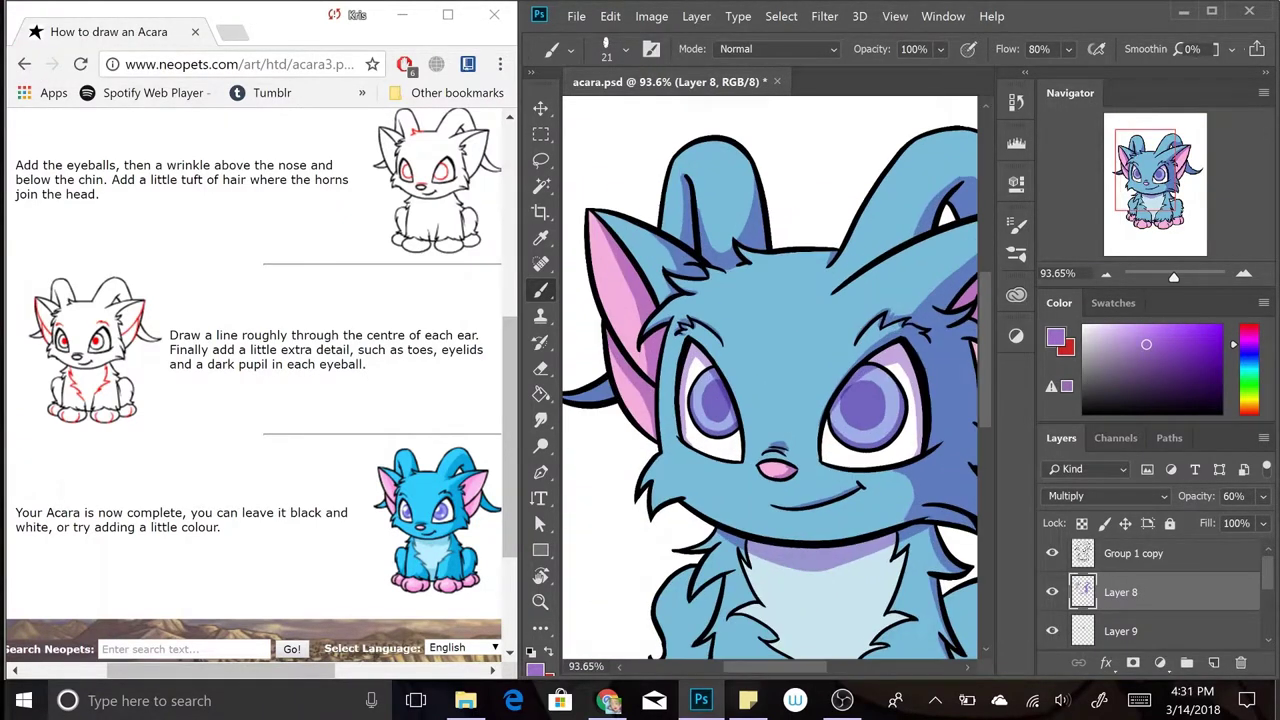
scroll(770, 380, up, 2)
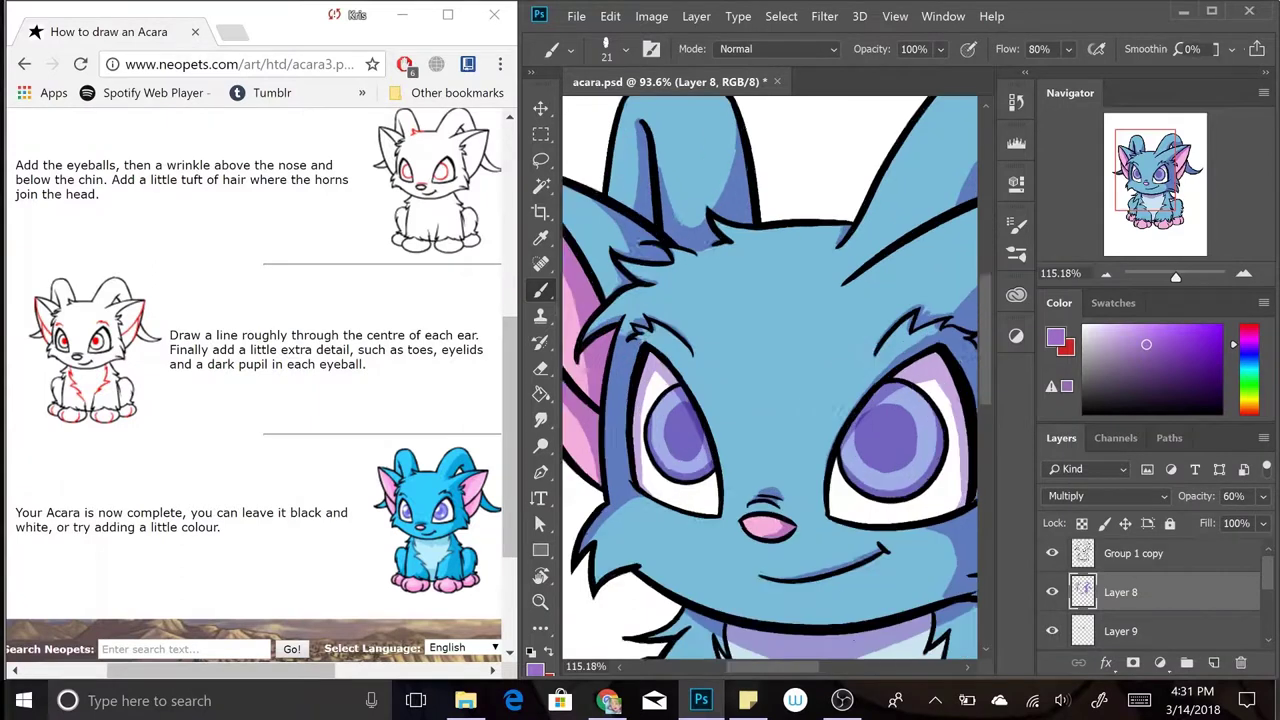
scroll(770, 380, down, 2)
scroll(770, 380, down, 3)
drag(790, 315, 765, 525)
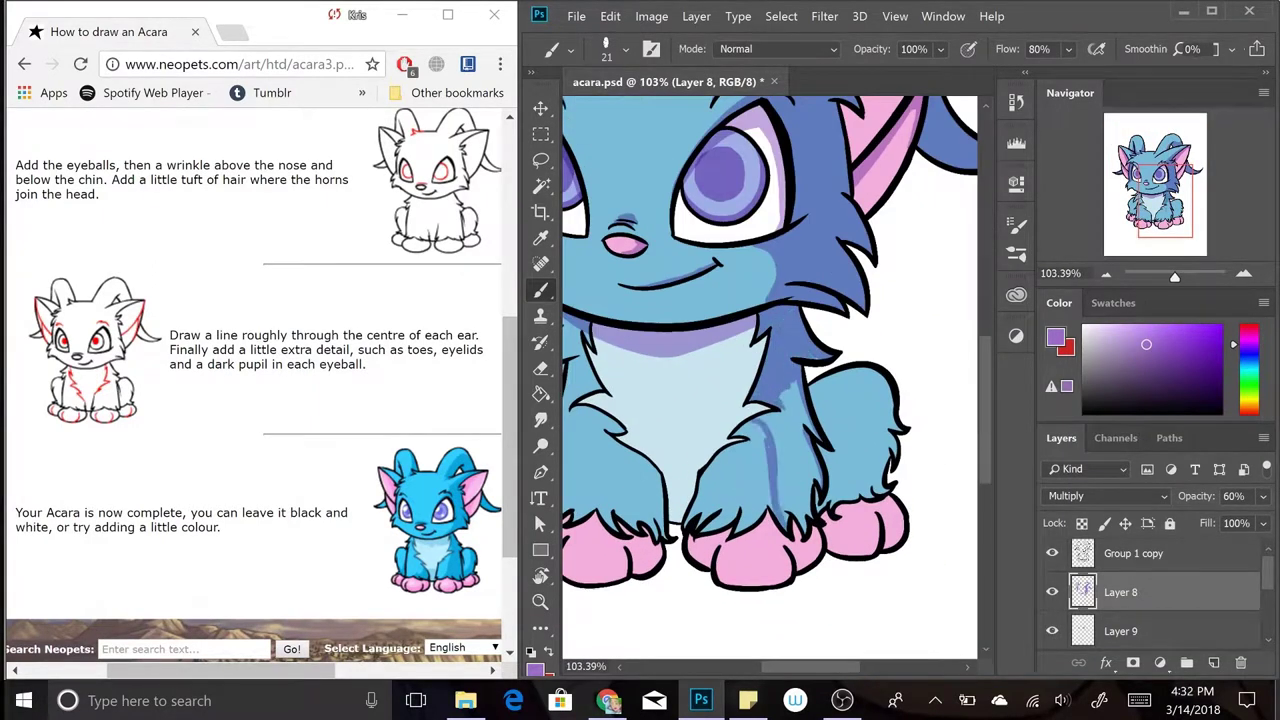
drag(815, 385, 785, 530)
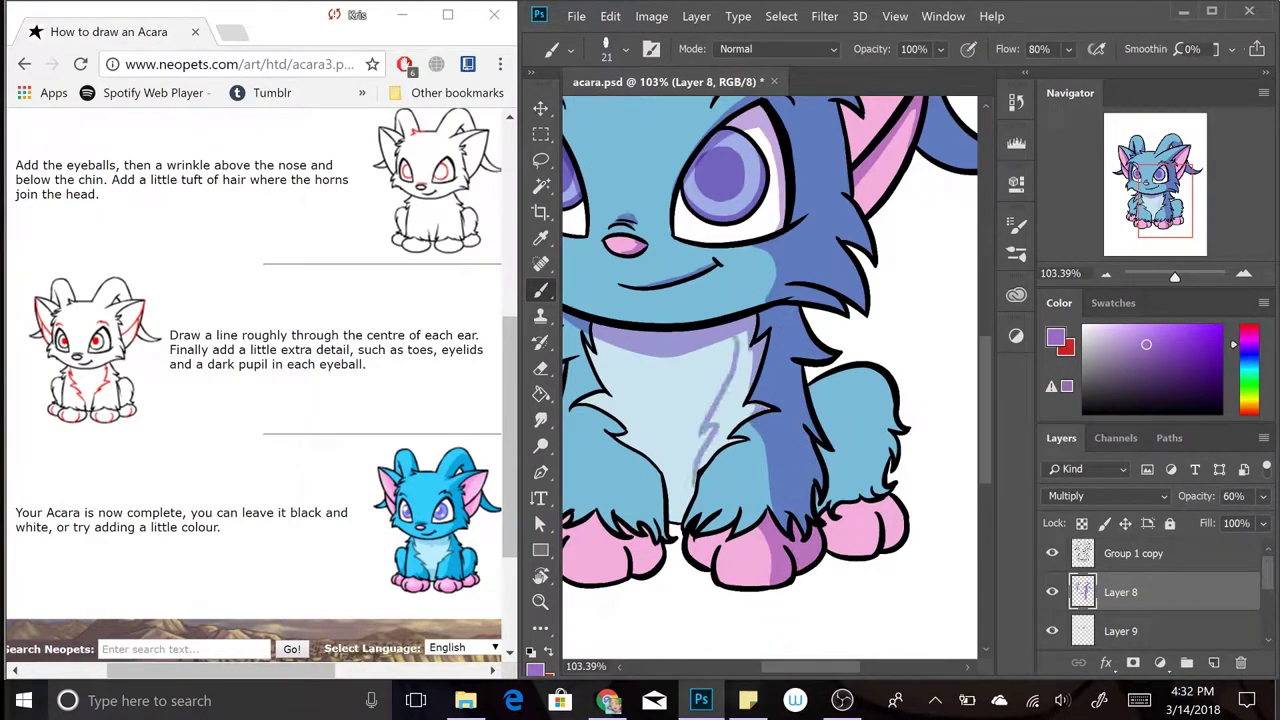
mouse_move(843, 395)
mouse_down()
mouse_move(830, 520)
mouse_move(898, 525)
mouse_up()
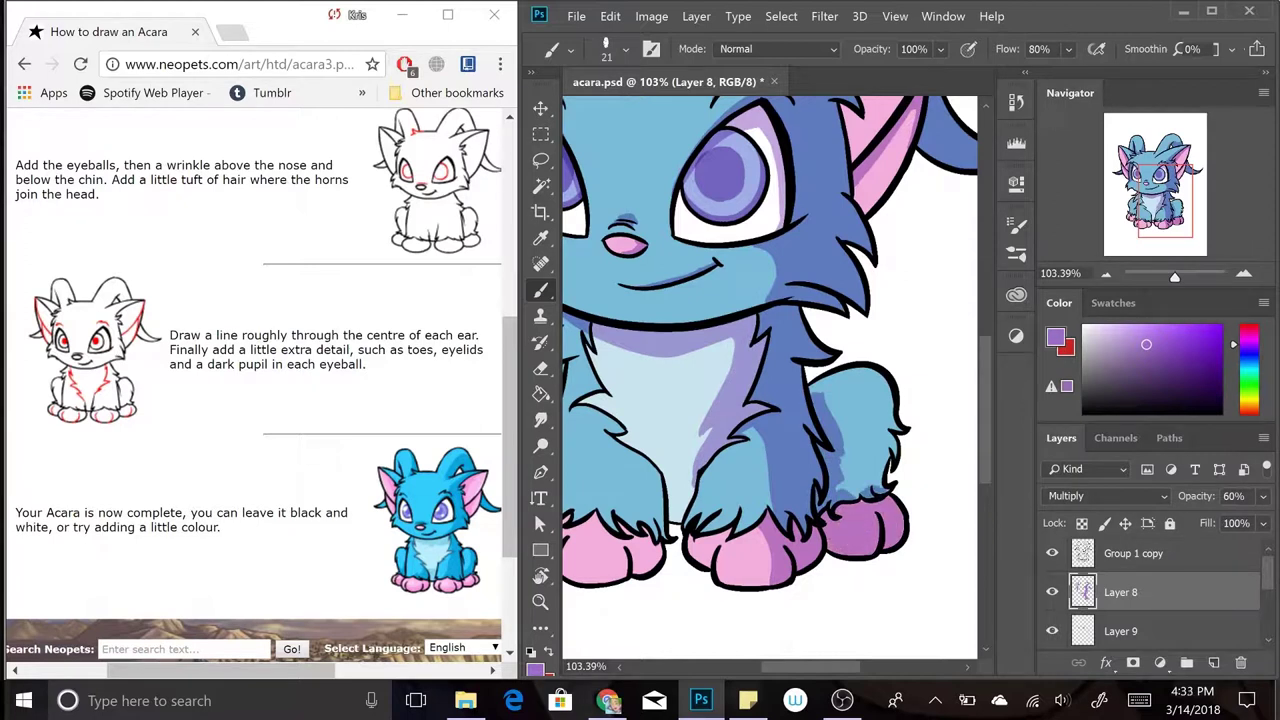
- Try darker blue shading down the left leg, undo it, and open brush presets for blending
scroll(770, 380, up, 2)
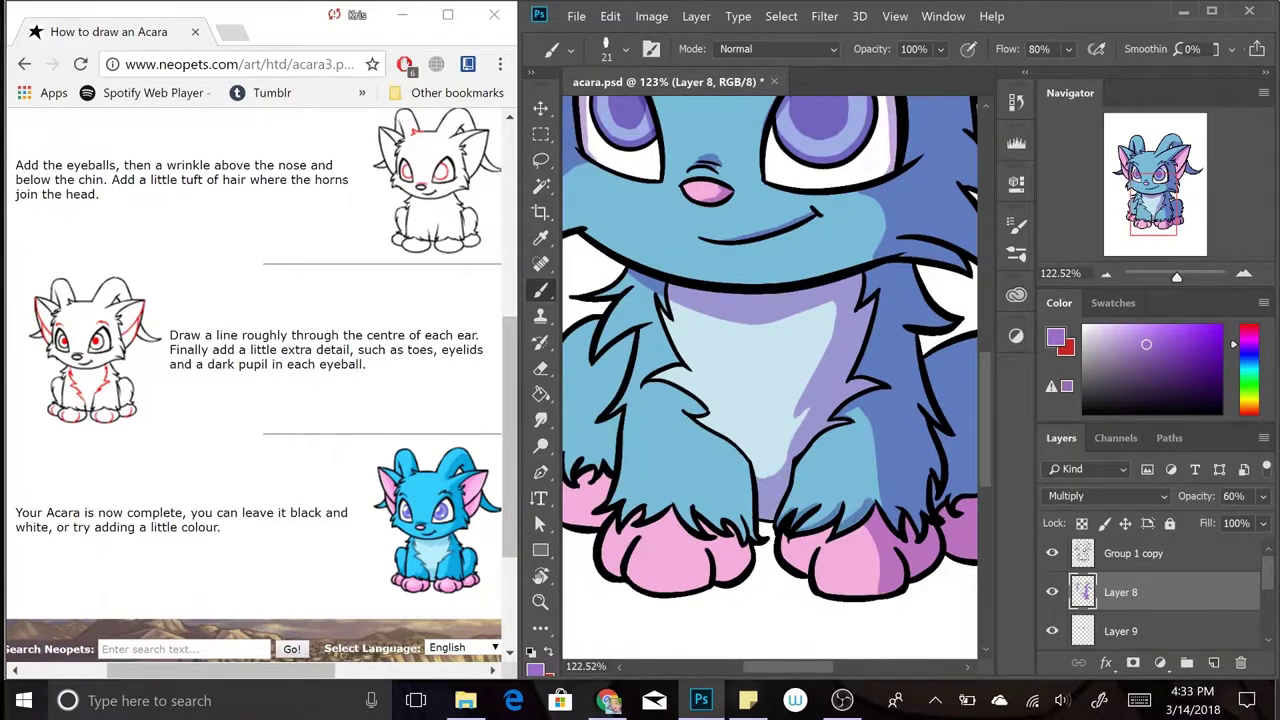
drag(662, 305, 745, 535)
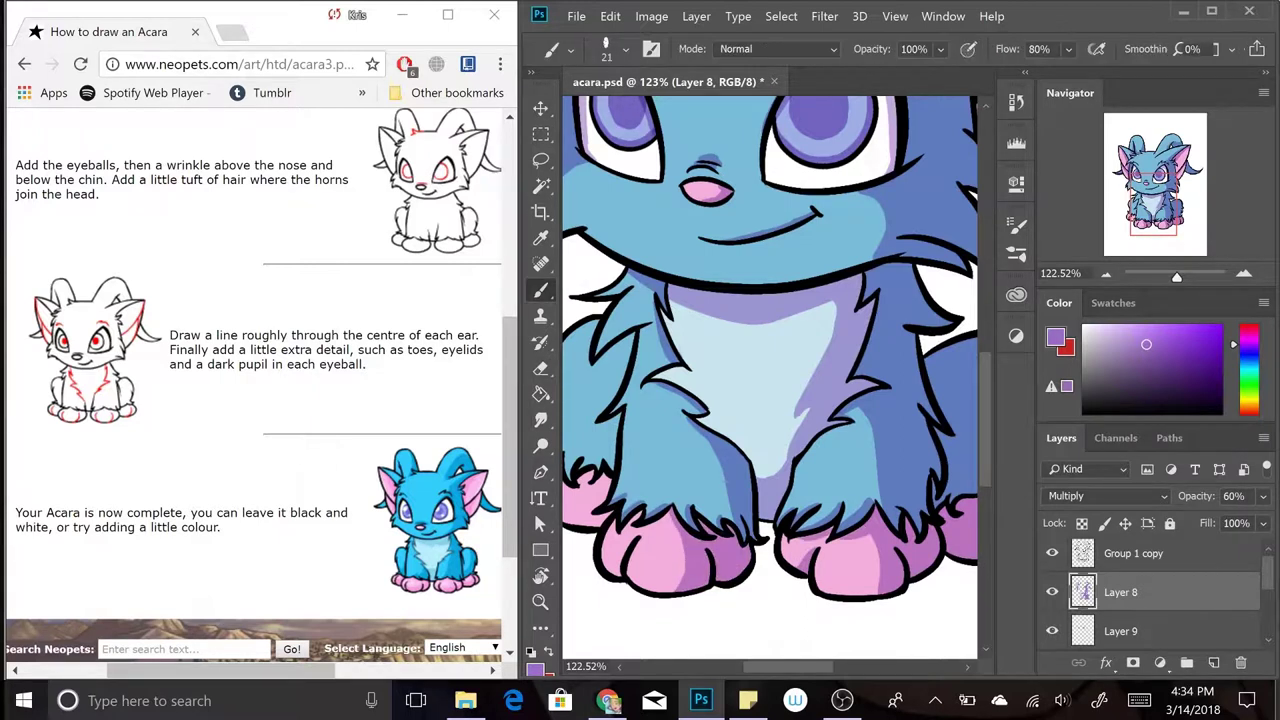
scroll(700, 450, up, 2)
key(ctrl+alt+z)
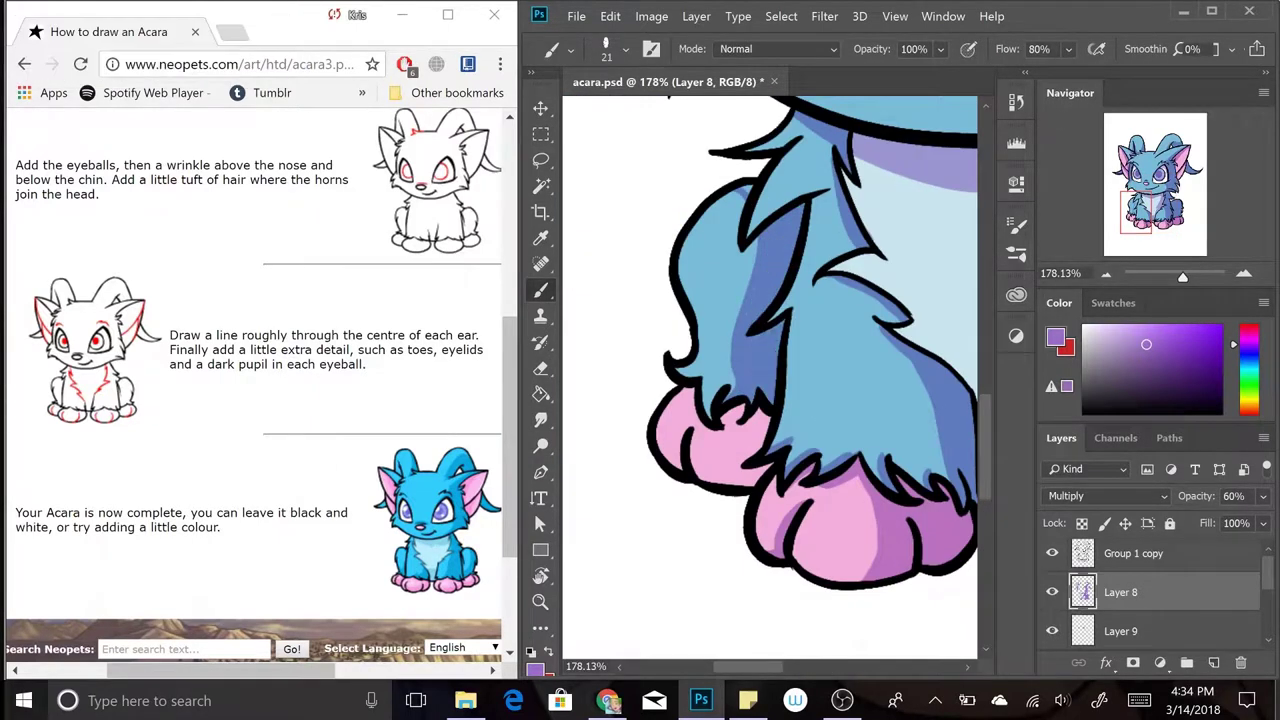
scroll(680, 447, down, 3)
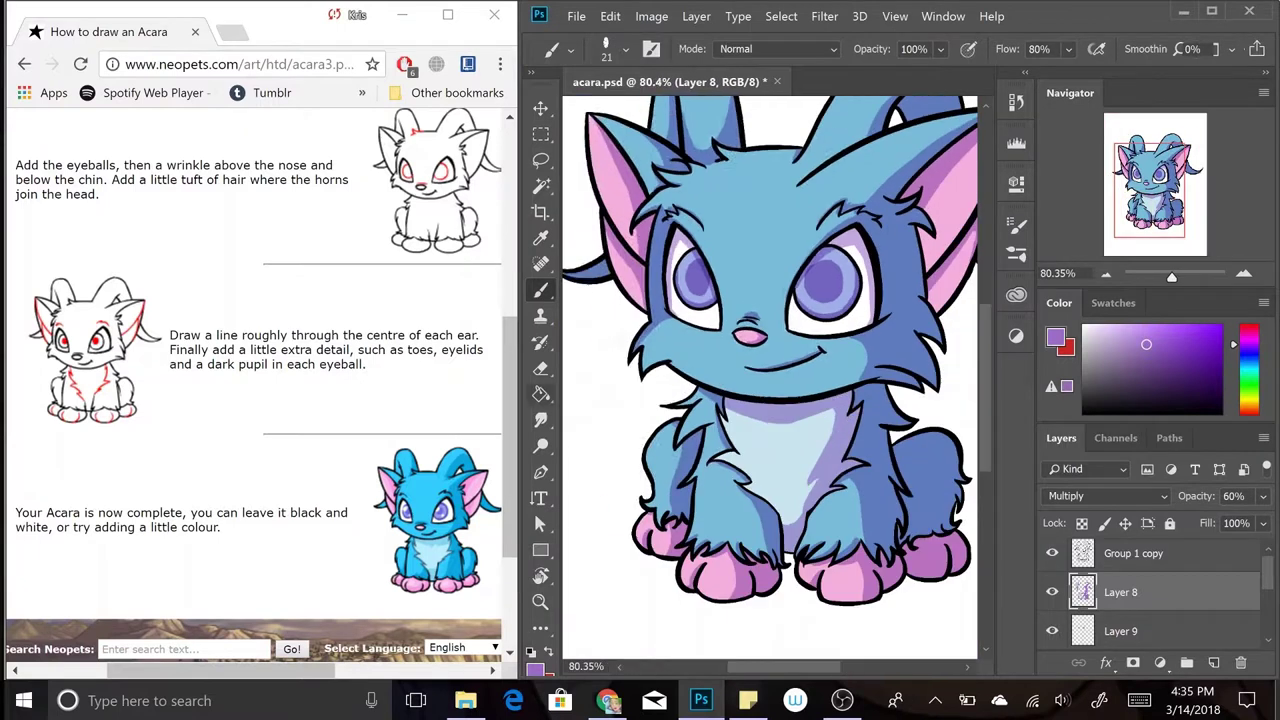
key(r)
click(570, 49)
- Blend the blue shading on the chest and left leg with the All Purpose Blend brush at 24% strength
click(680, 330)
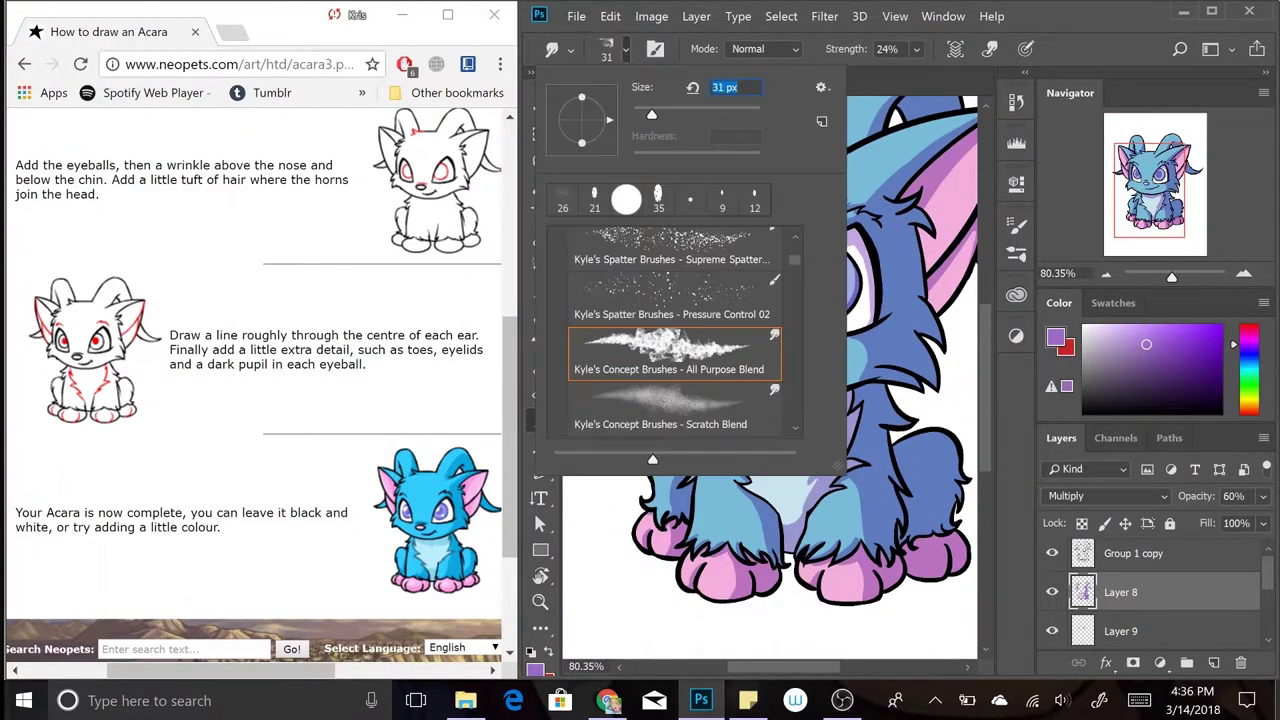
key(Return)
key(2)
key(4)
mouse_move(760, 420)
mouse_down()
mouse_move(800, 500)
mouse_move(725, 590)
mouse_up()
drag(677, 445, 668, 550)
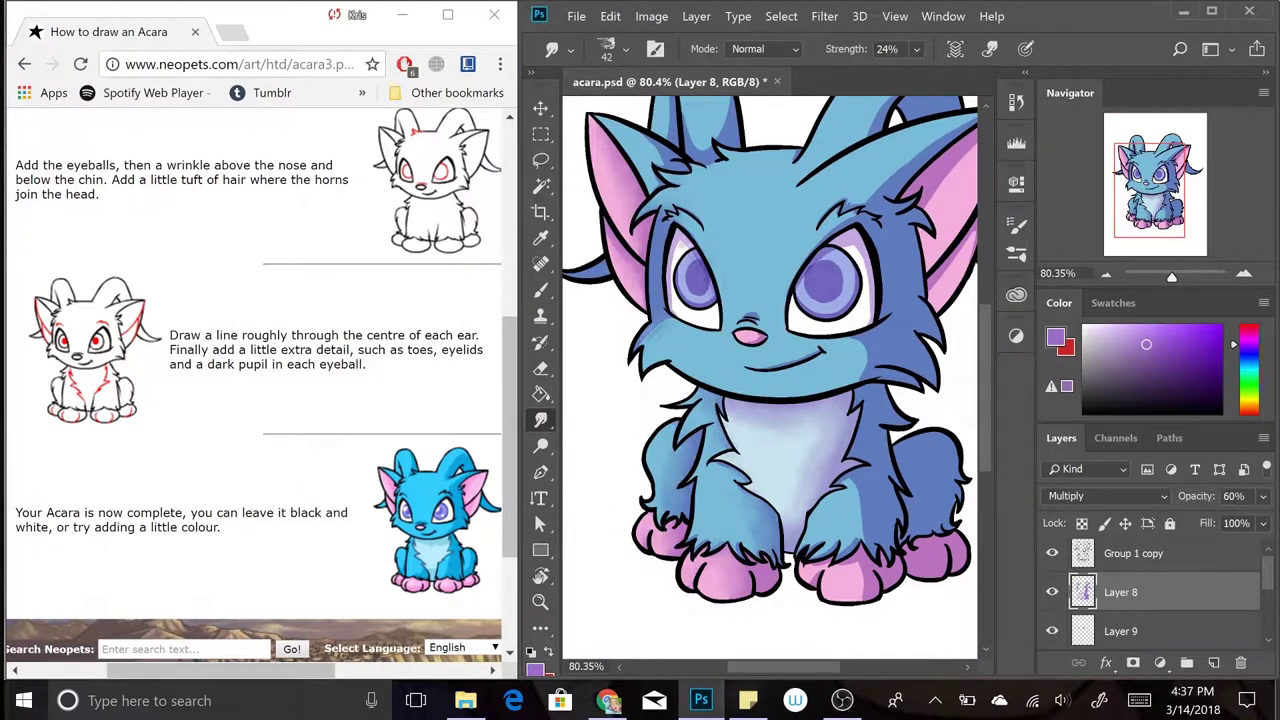
key(ctrl+alt+z)
key(ctrl+alt+z)
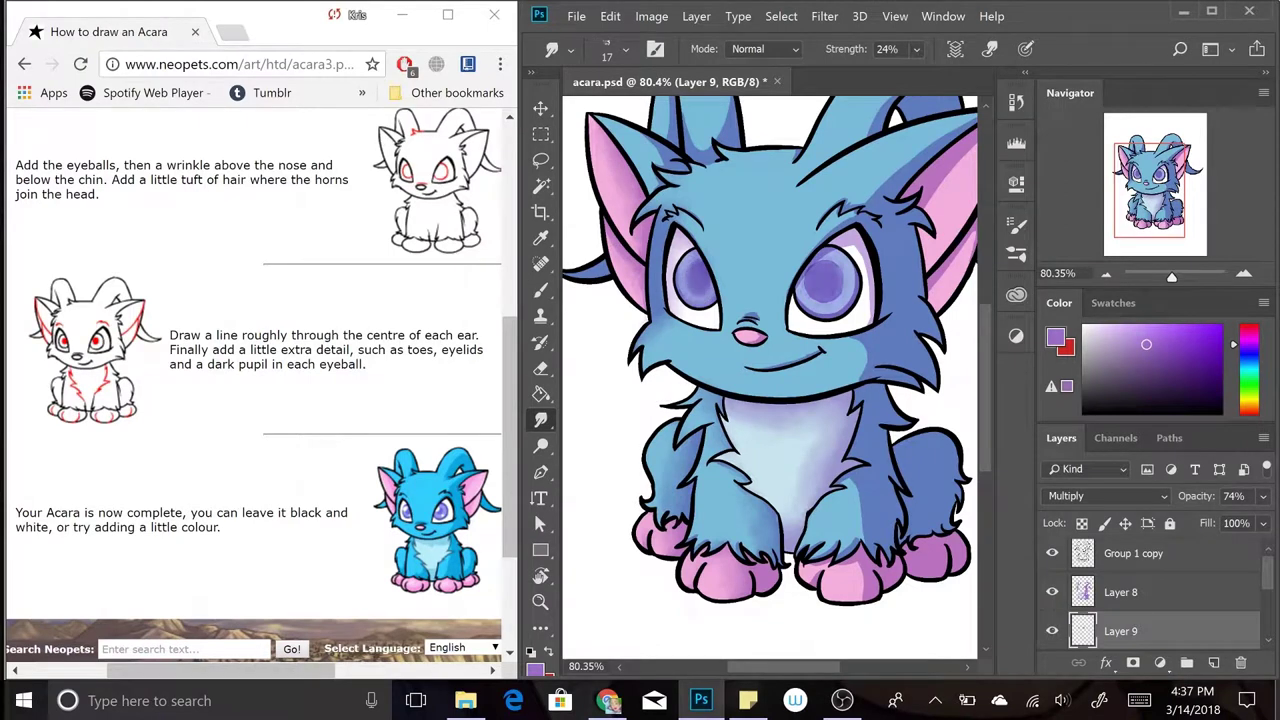
right_click(830, 300)
key(Return)
key(alt+bracketright)
scroll(860, 400, up, 2)
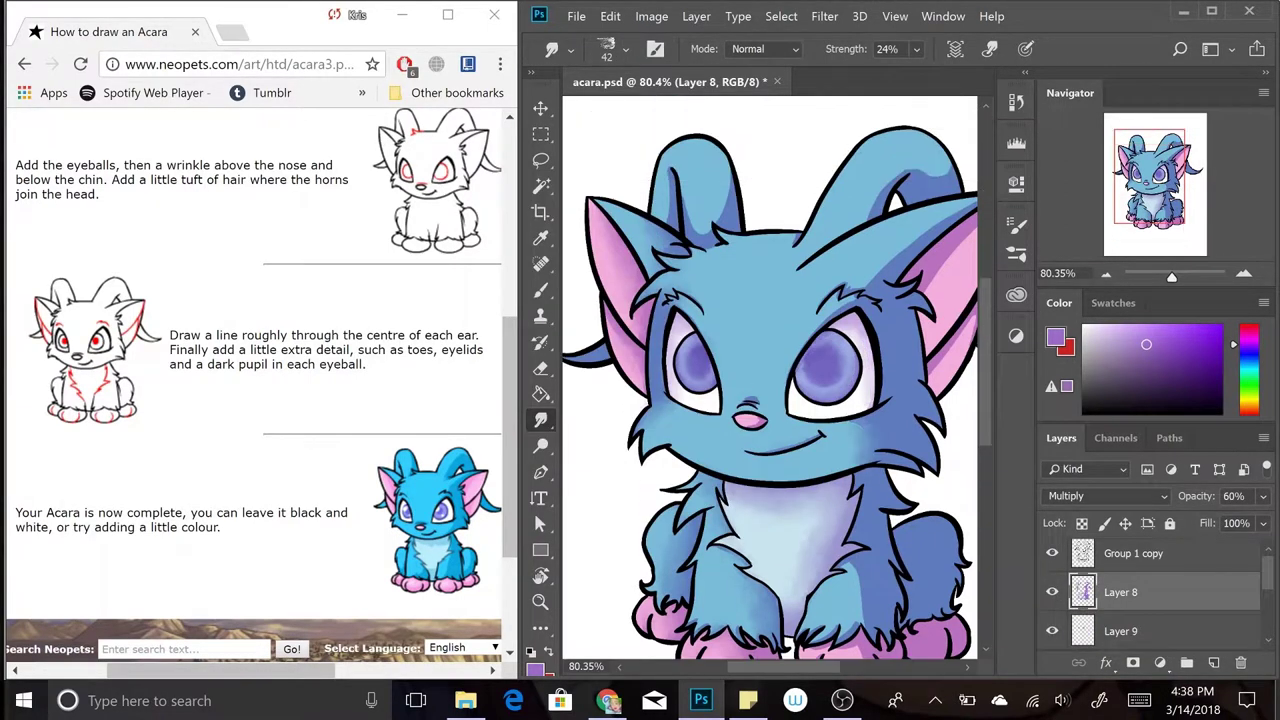
scroll(770, 380, right, 2)
scroll(770, 380, down, 3)
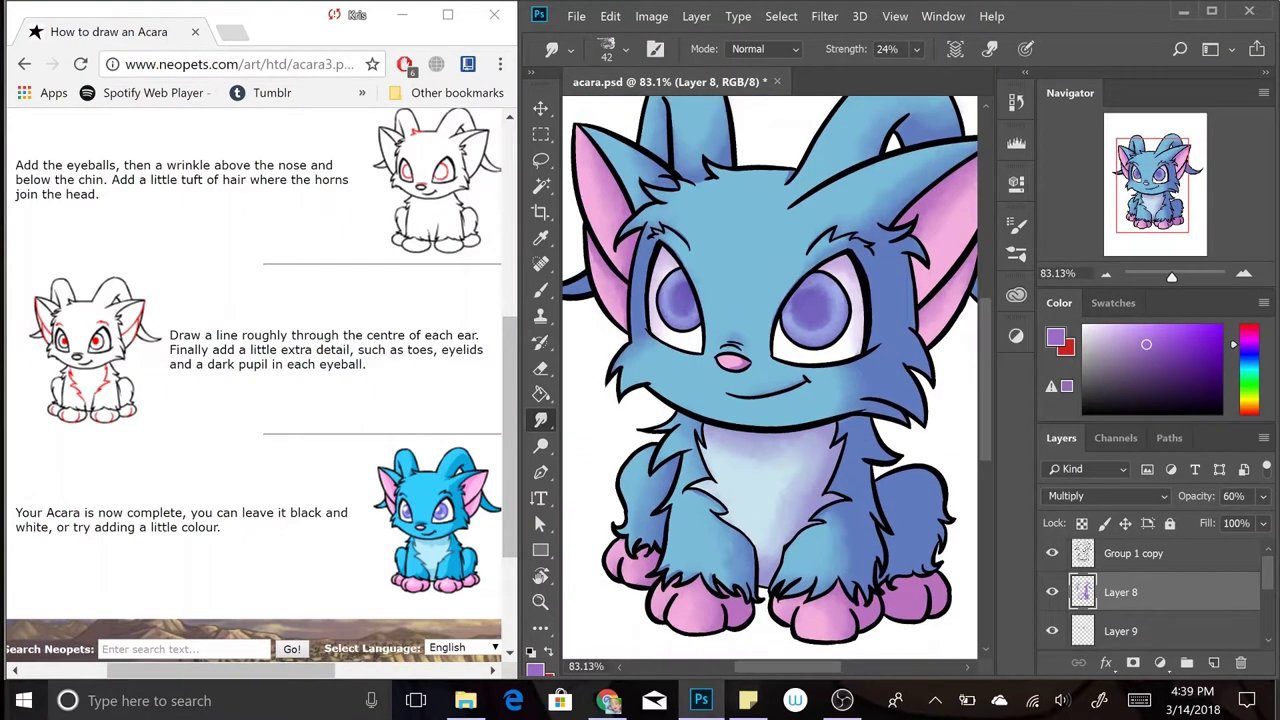
- Set the new Layer 10 to Multiply at 52% opacity
key(b)
click(1107, 495)
click(1075, 165)
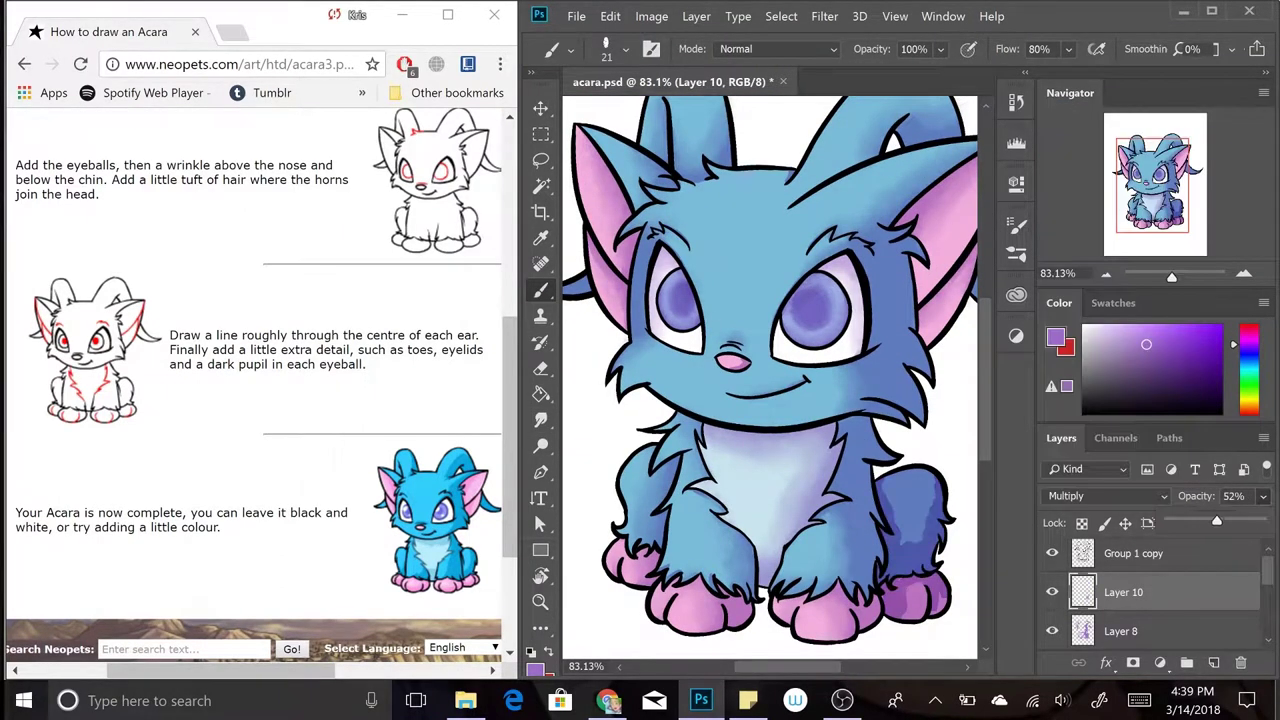
drag(1197, 495, 1160, 495)
- Paint darker shadow strokes down the Acara's fur
scroll(770, 380, up, 2)
drag(816, 348, 816, 394)
drag(818, 472, 813, 552)
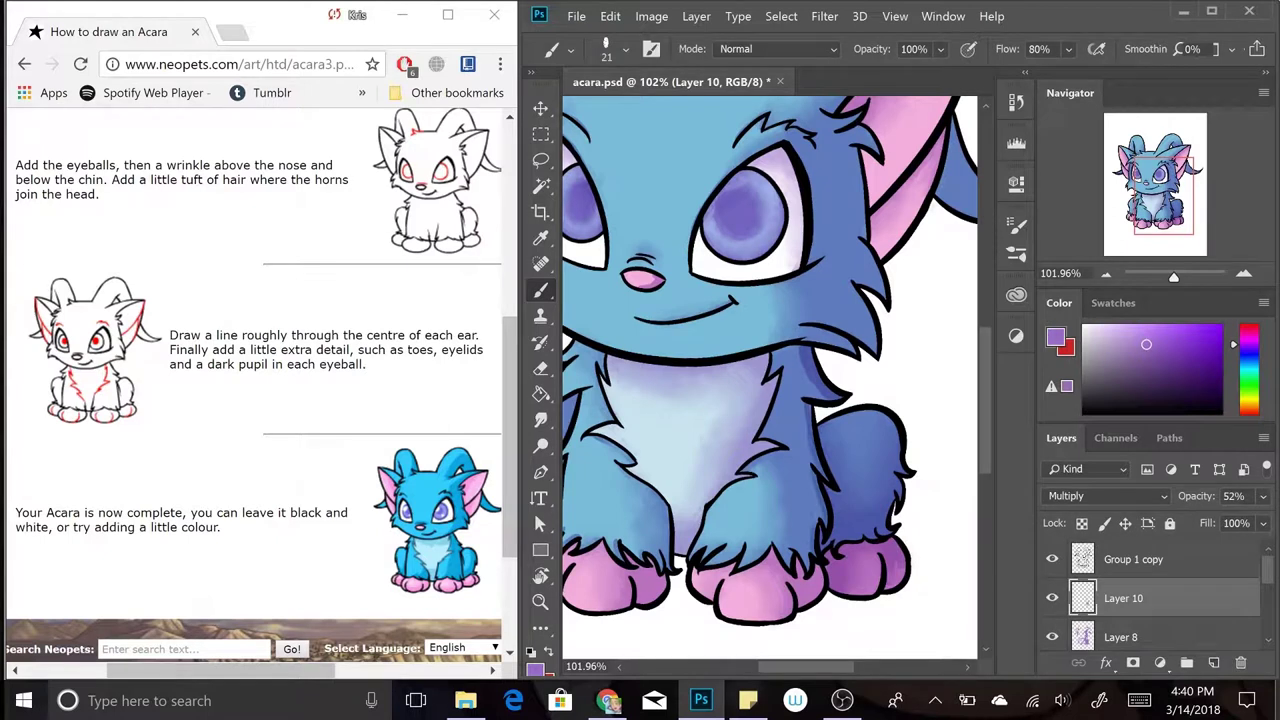
scroll(770, 380, down, 2)
scroll(770, 450, up, 4)
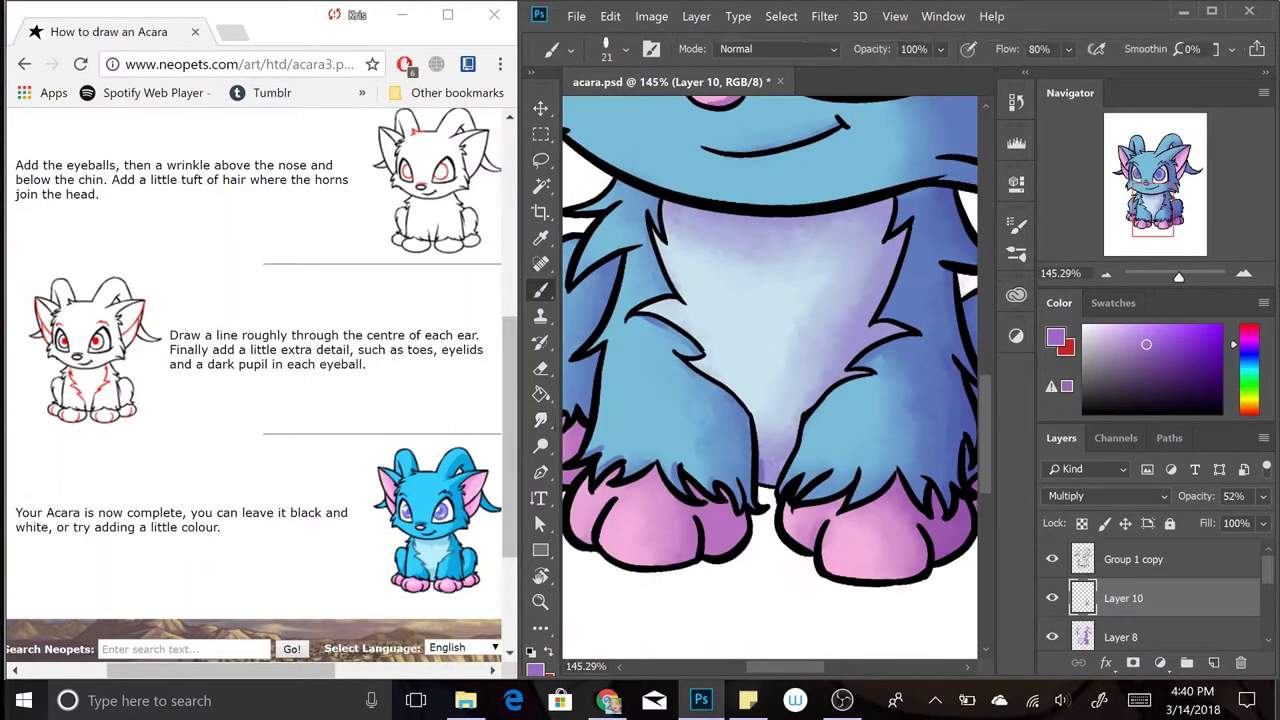
scroll(770, 380, down, 2)
- Smudge the new shadows, alternating with touch-up painting, then add a new layer for highlights
key(shift+r)
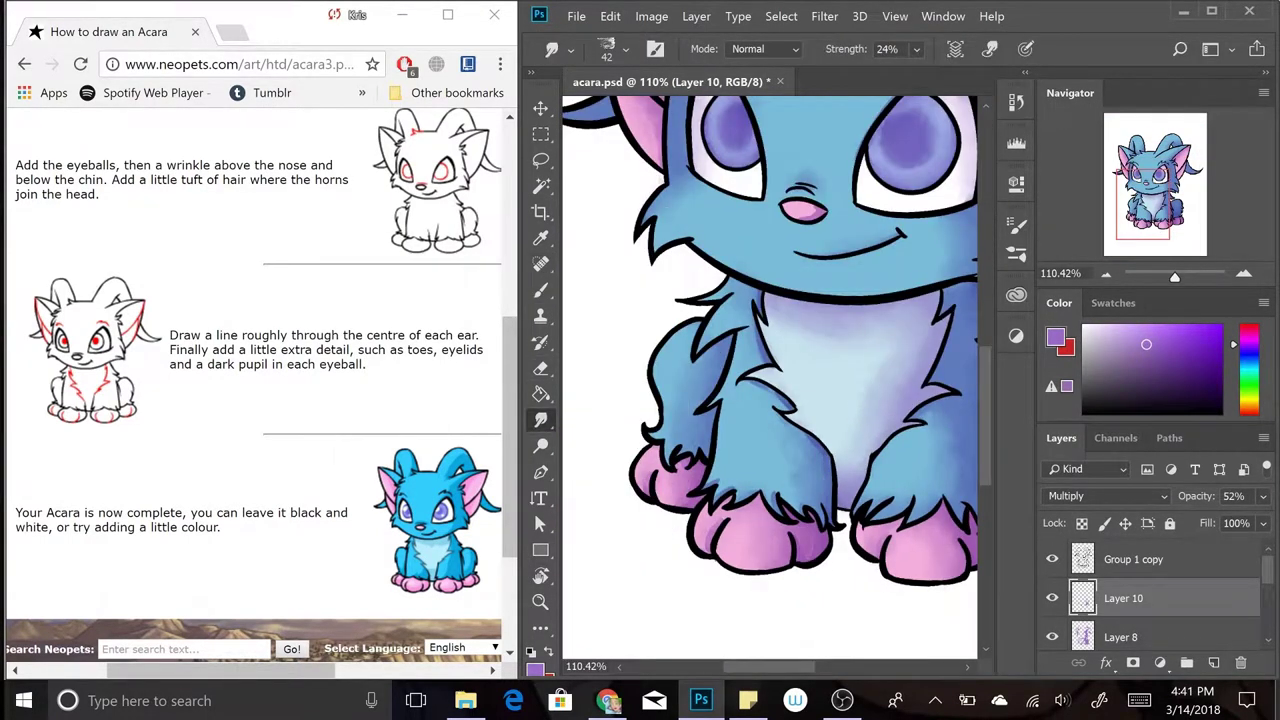
scroll(770, 380, down, 2)
scroll(890, 292, up, 3)
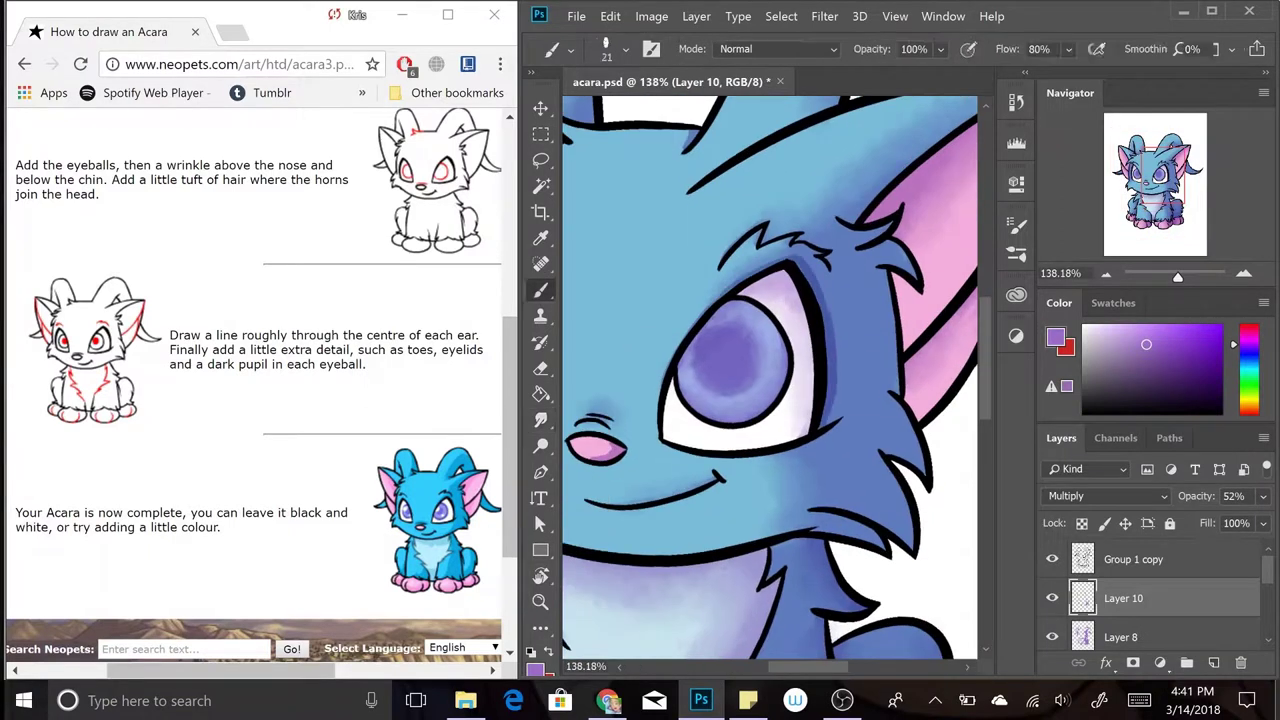
key(b)
scroll(770, 380, down, 2)
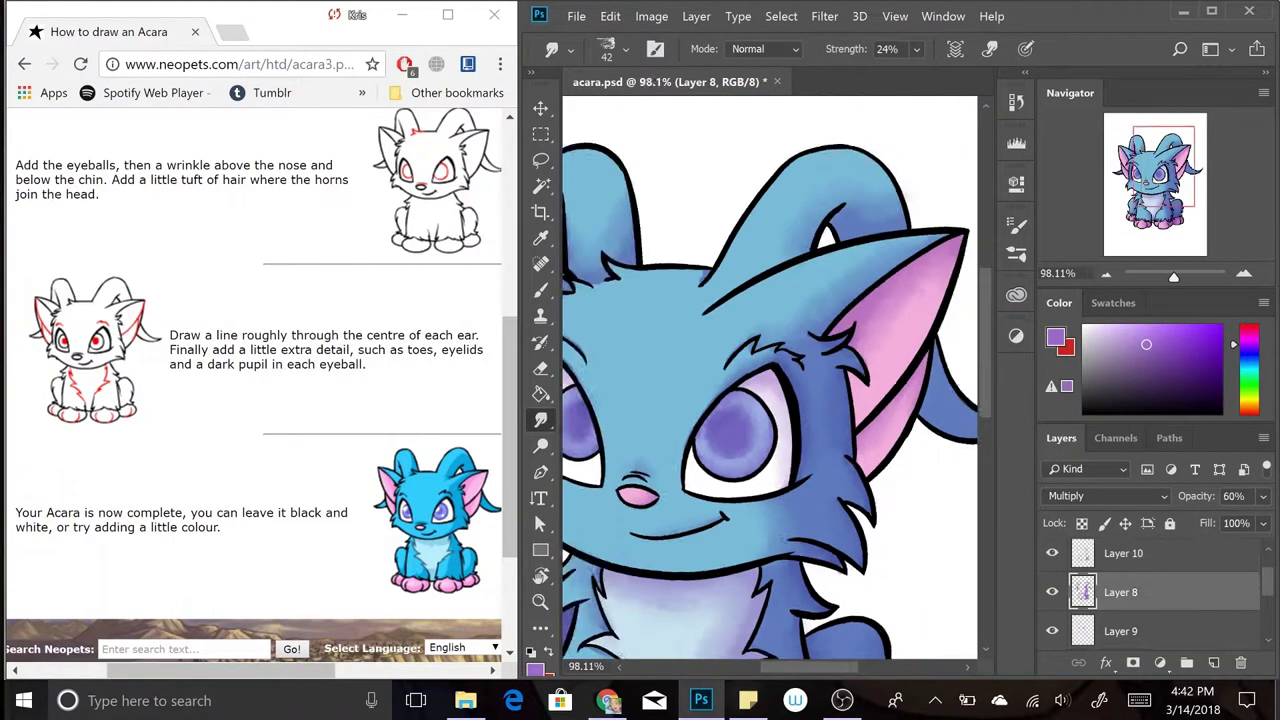
scroll(770, 380, up, 1)
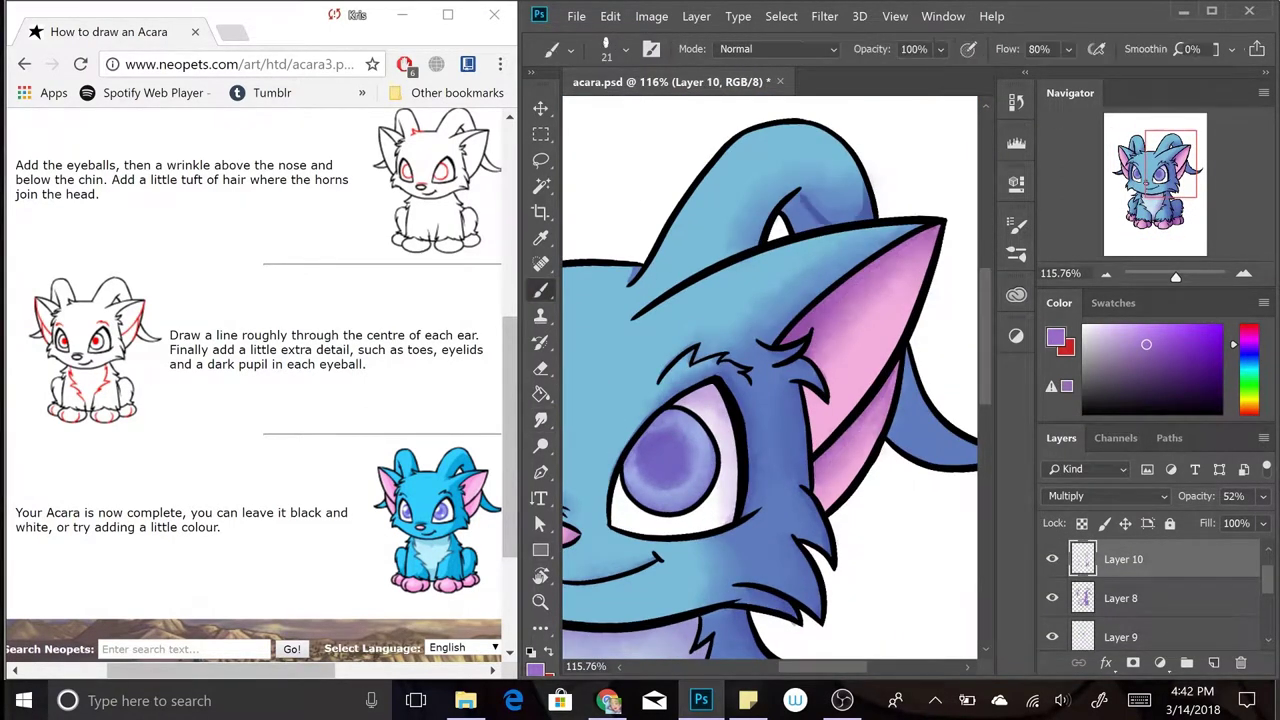
scroll(940, 430, up, 2)
scroll(770, 380, down, 2)
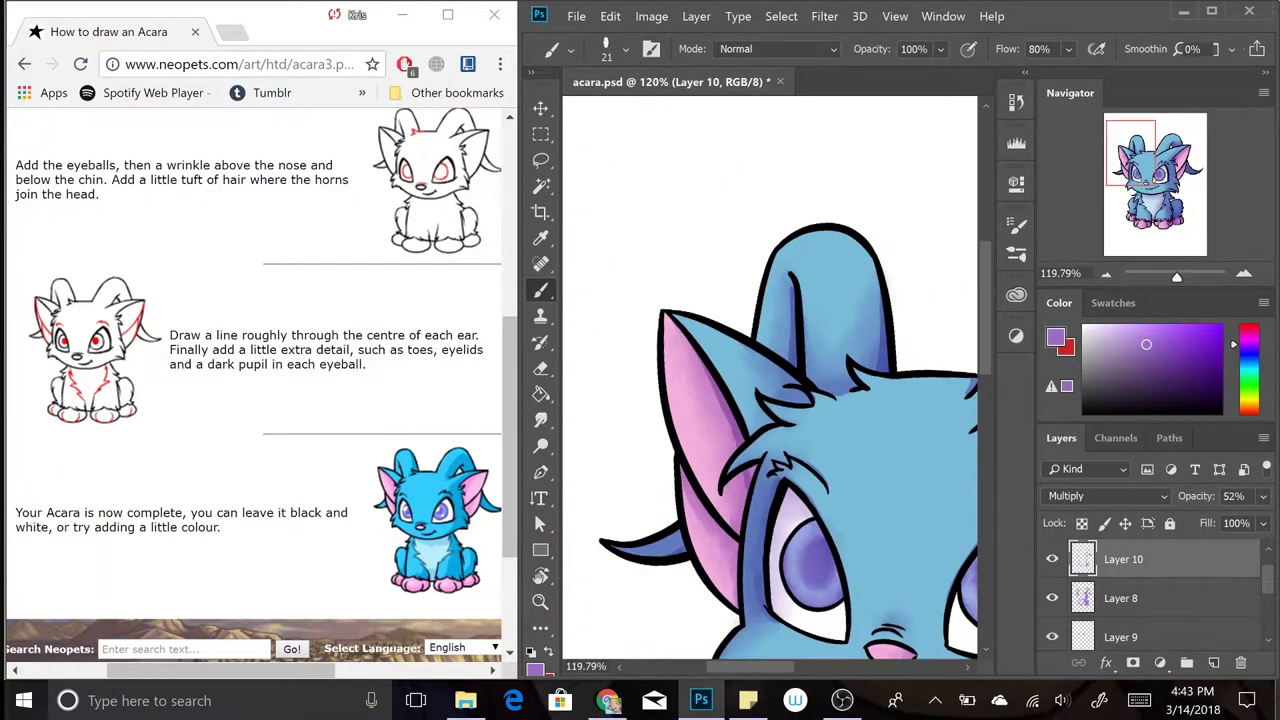
key(r)
scroll(770, 380, down, 2)
scroll(770, 380, up, 2)
key(b)
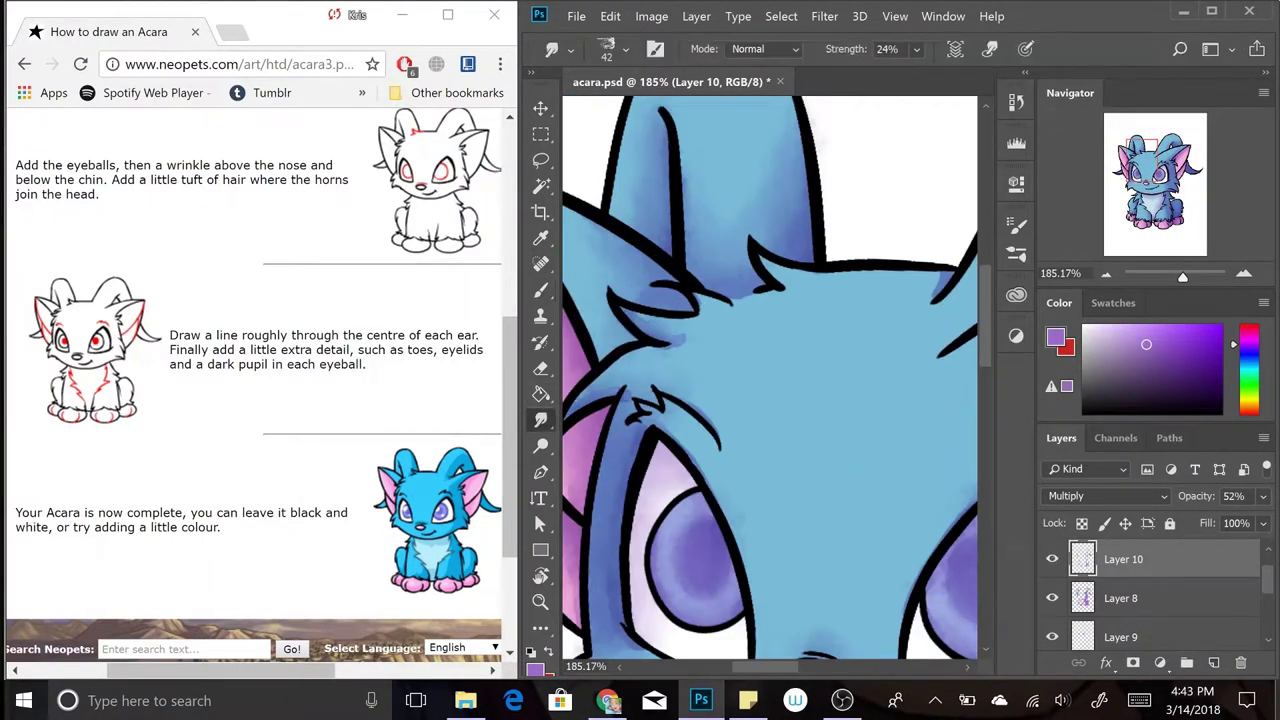
scroll(770, 380, down, 1)
scroll(770, 380, up, 2)
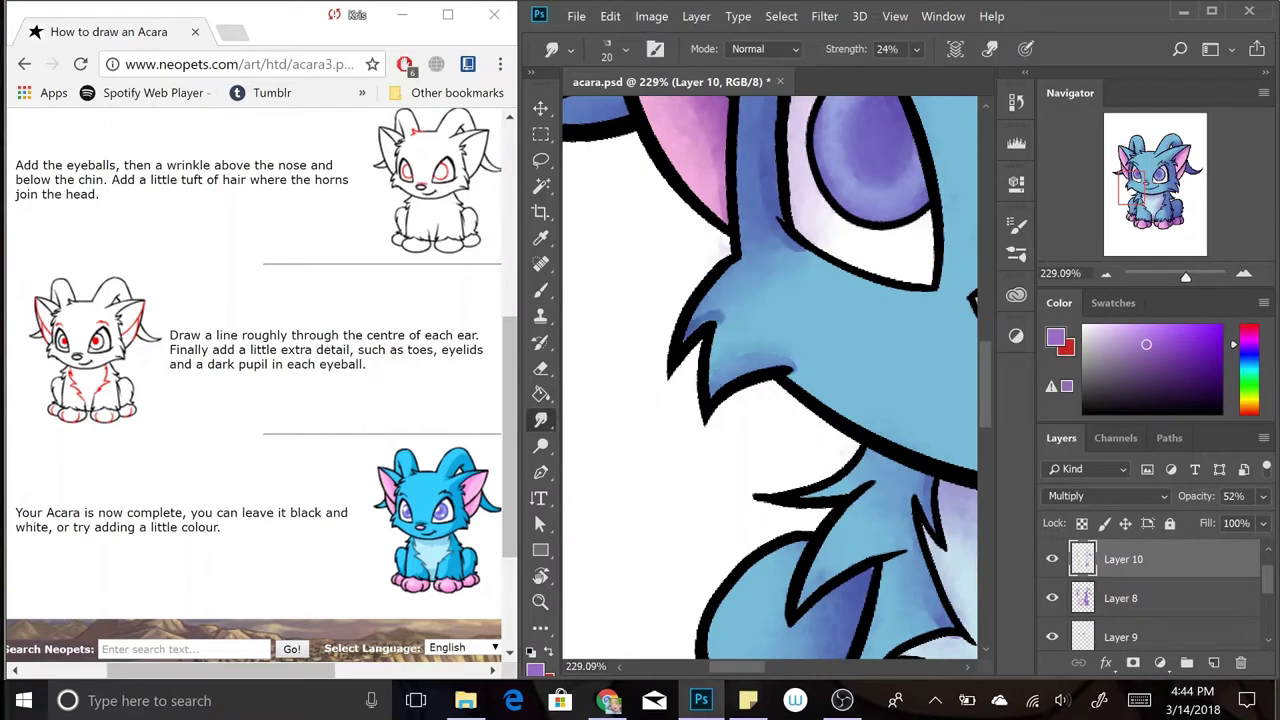
scroll(770, 380, down, 4)
key(r)
key(ctrl+shift+alt+n)
scroll(770, 380, down, 1)
- Paint pale lavender highlights on the forehead, cheeks and chest on a Screen layer
key(b)
scroll(770, 380, up, 3)
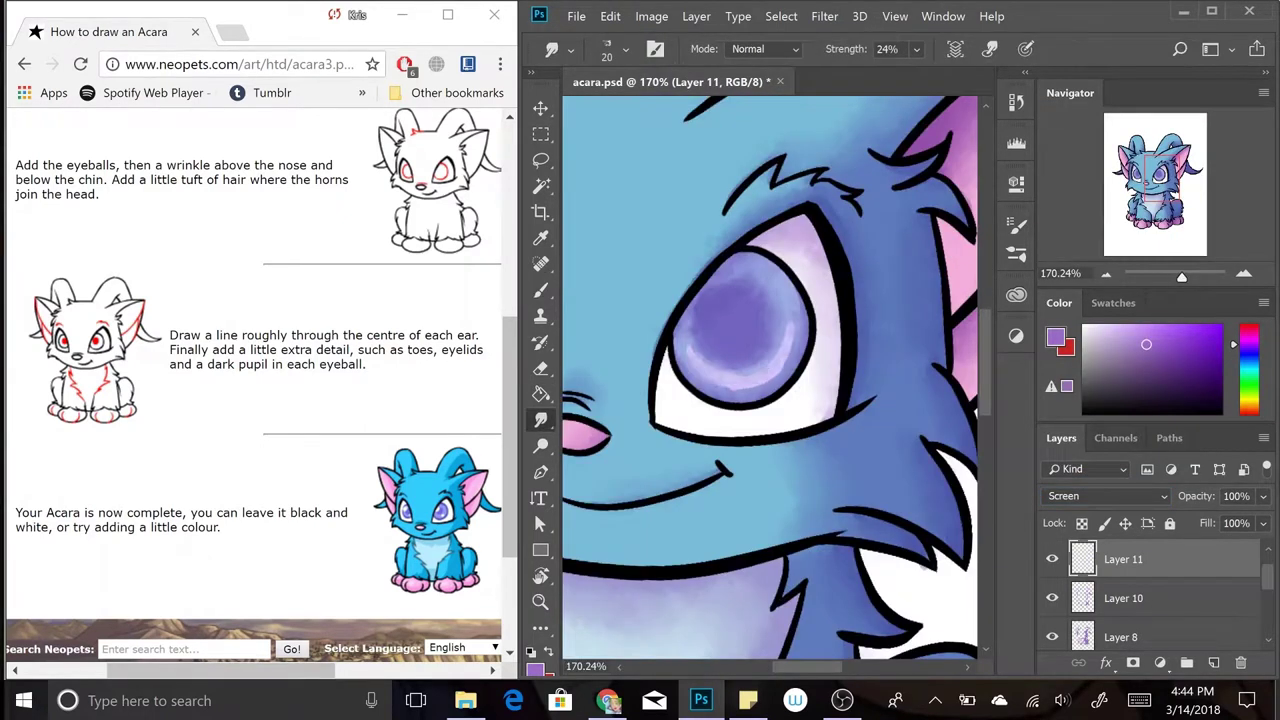
scroll(770, 380, down, 1)
scroll(770, 380, down, 2)
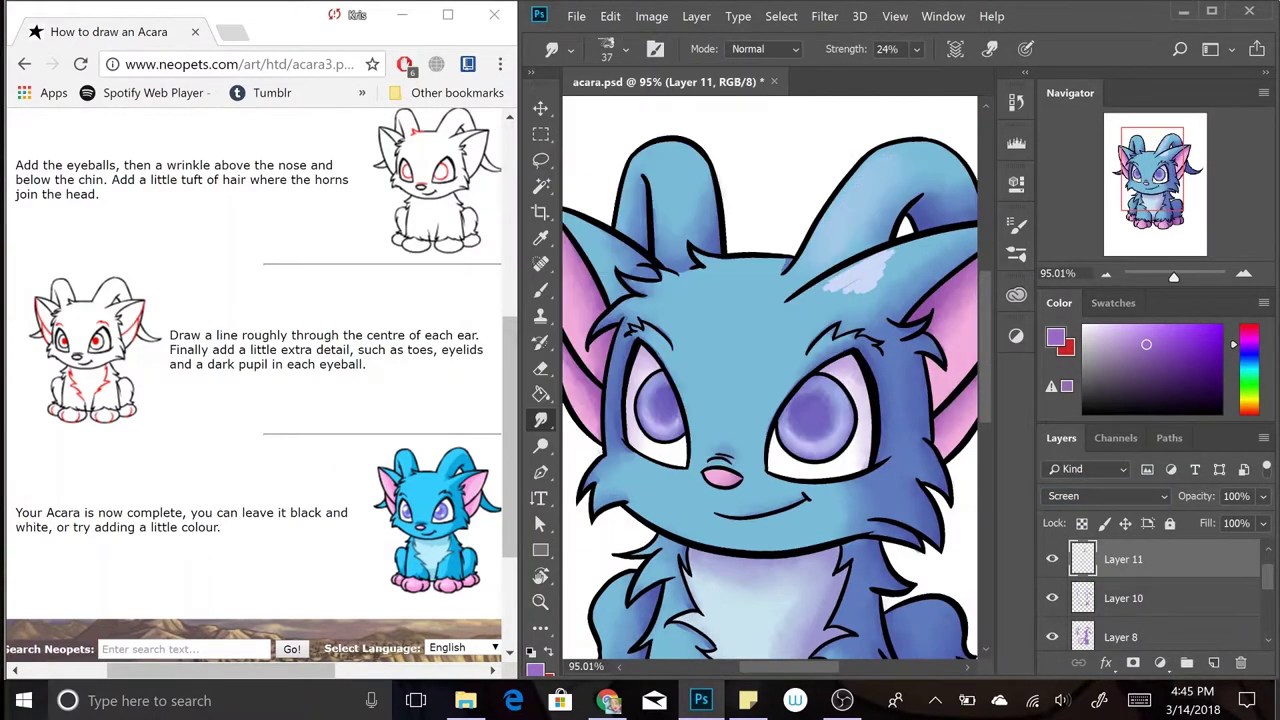
scroll(770, 380, down, 1)
scroll(770, 380, up, 2)
scroll(770, 380, down, 1)
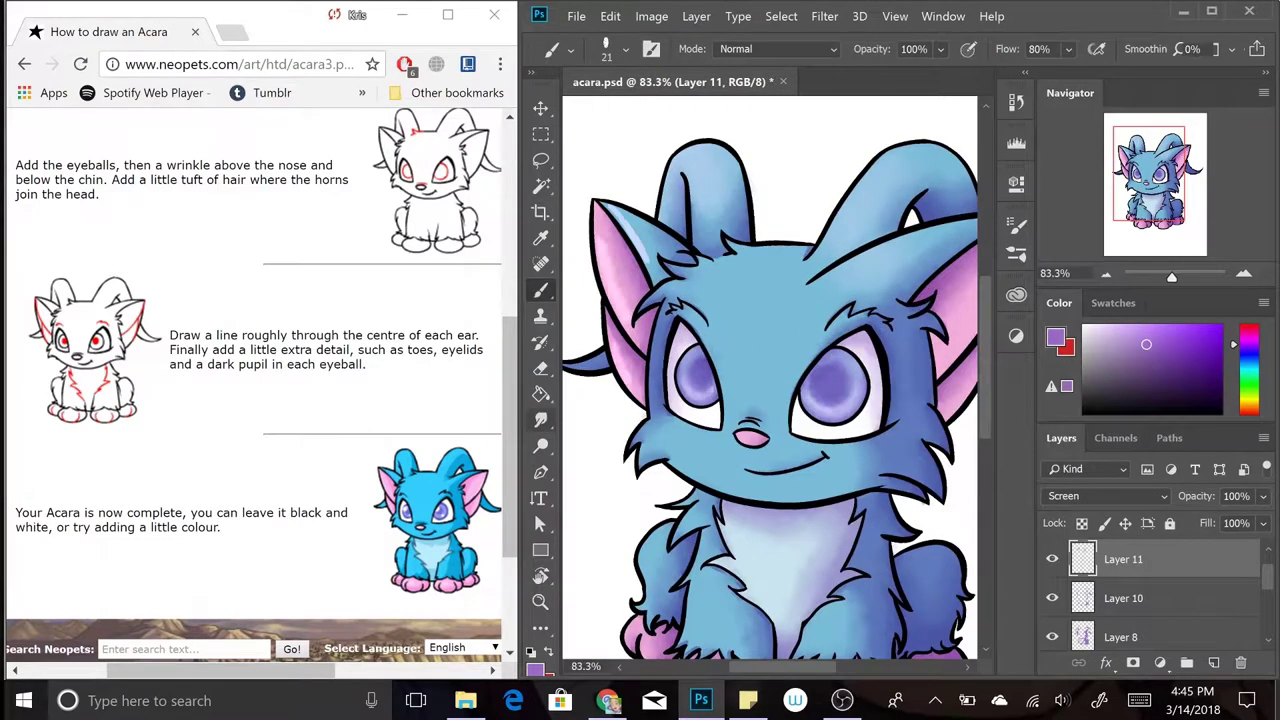
scroll(770, 380, up, 1)
drag(685, 320, 745, 236)
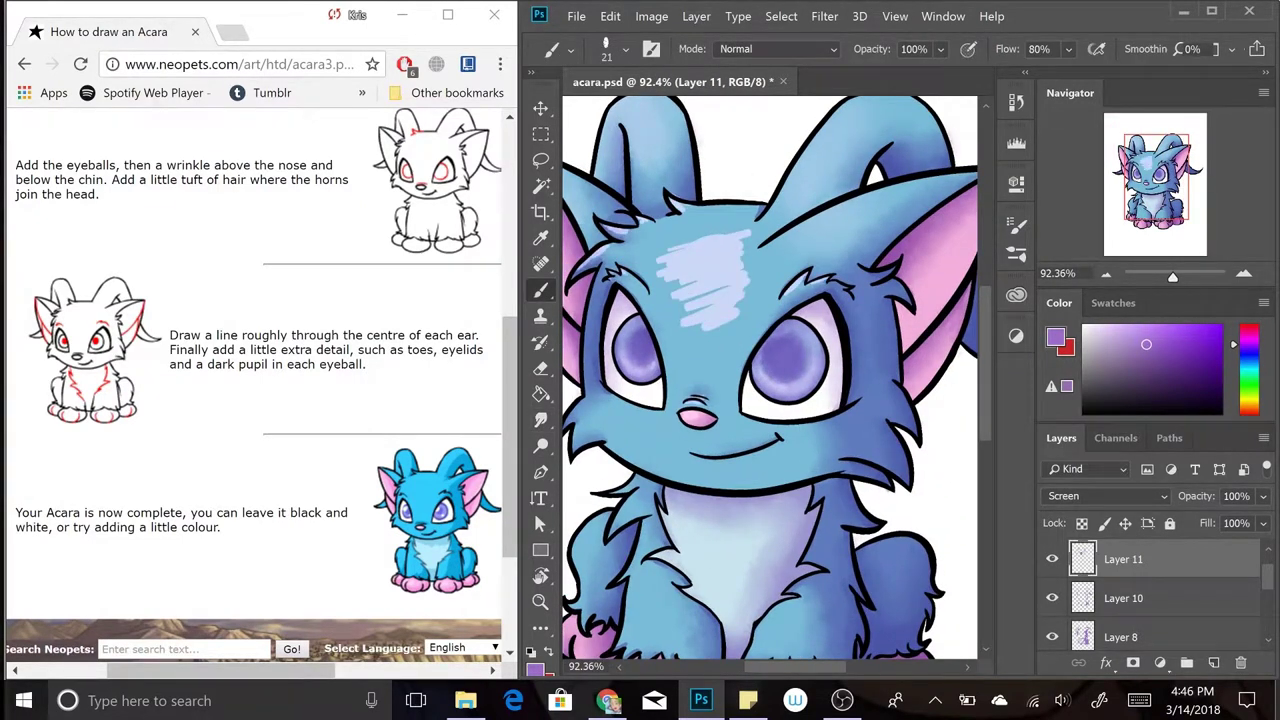
scroll(770, 380, down, 1)
drag(680, 370, 712, 385)
drag(860, 402, 890, 380)
drag(760, 550, 828, 474)
- Add lavender highlights to the lower body and legs
scroll(770, 380, up, 2)
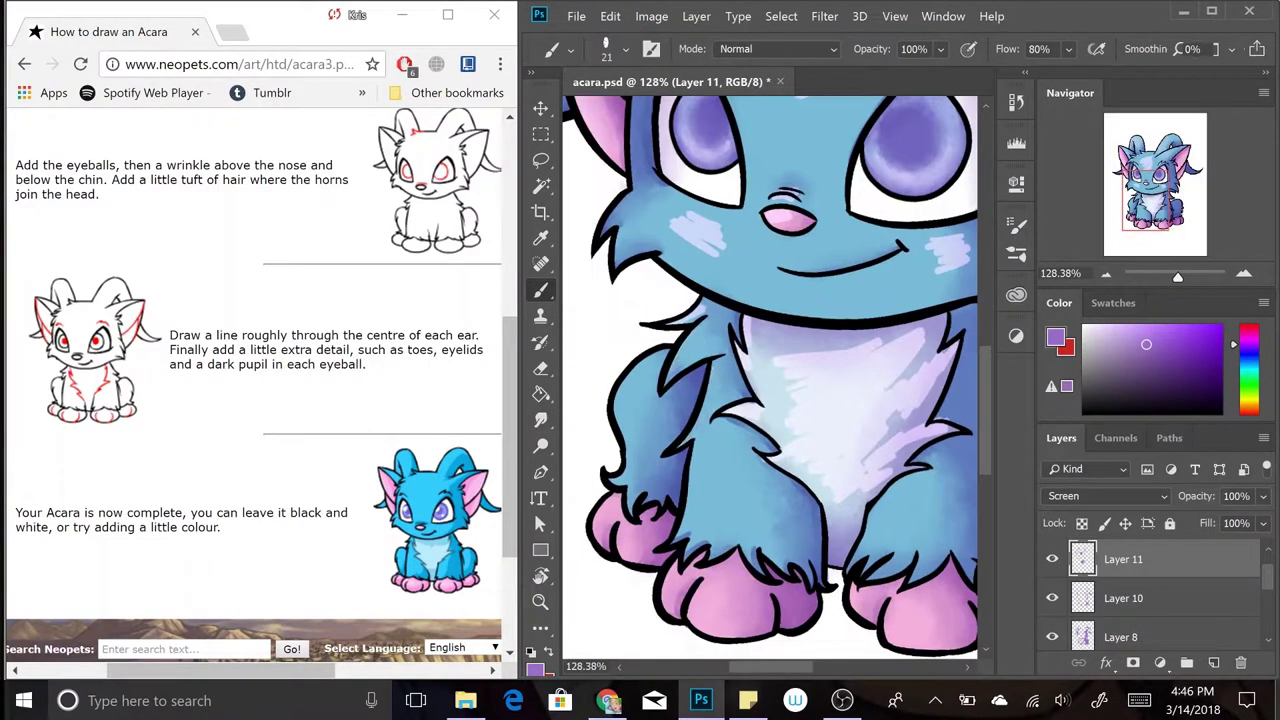
drag(700, 530, 700, 440)
drag(630, 465, 640, 365)
drag(715, 630, 700, 580)
scroll(770, 380, down, 3)
- Smudge the lavender highlights on the forehead, cheeks, body and legs
key(r)
drag(695, 310, 770, 240)
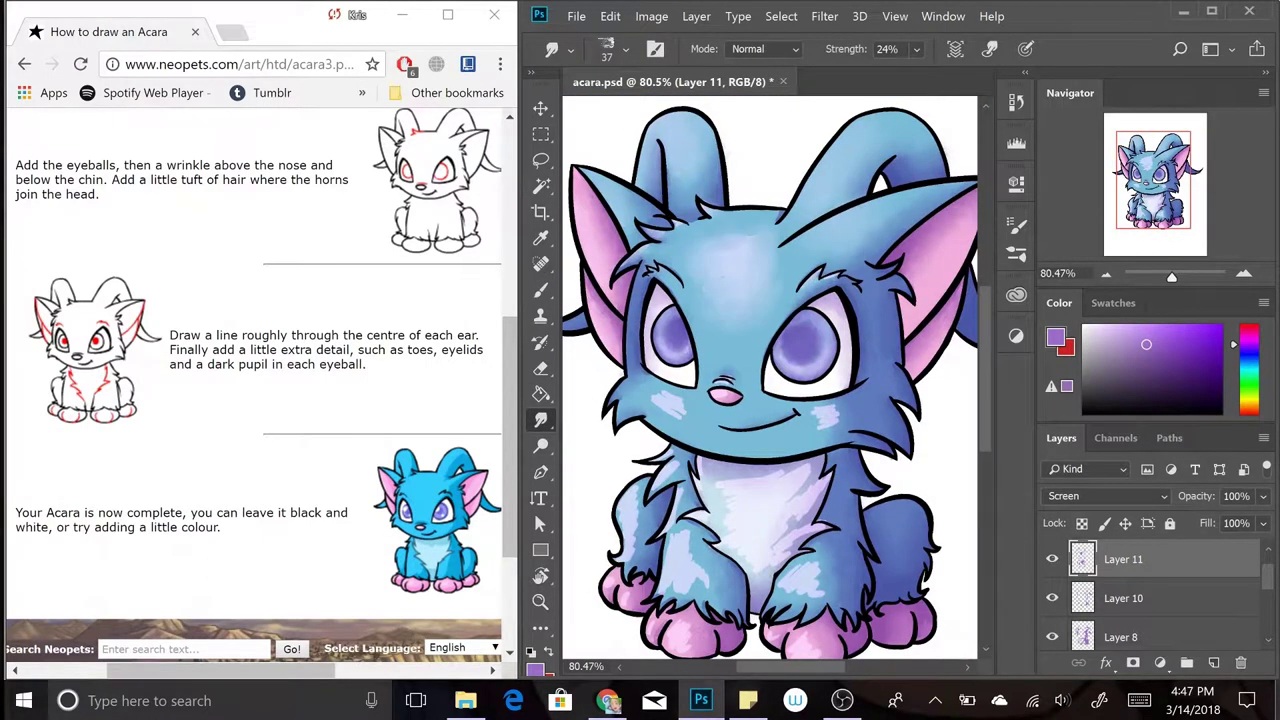
drag(650, 415, 685, 390)
scroll(770, 380, up, 1)
drag(630, 455, 690, 350)
drag(725, 500, 675, 380)
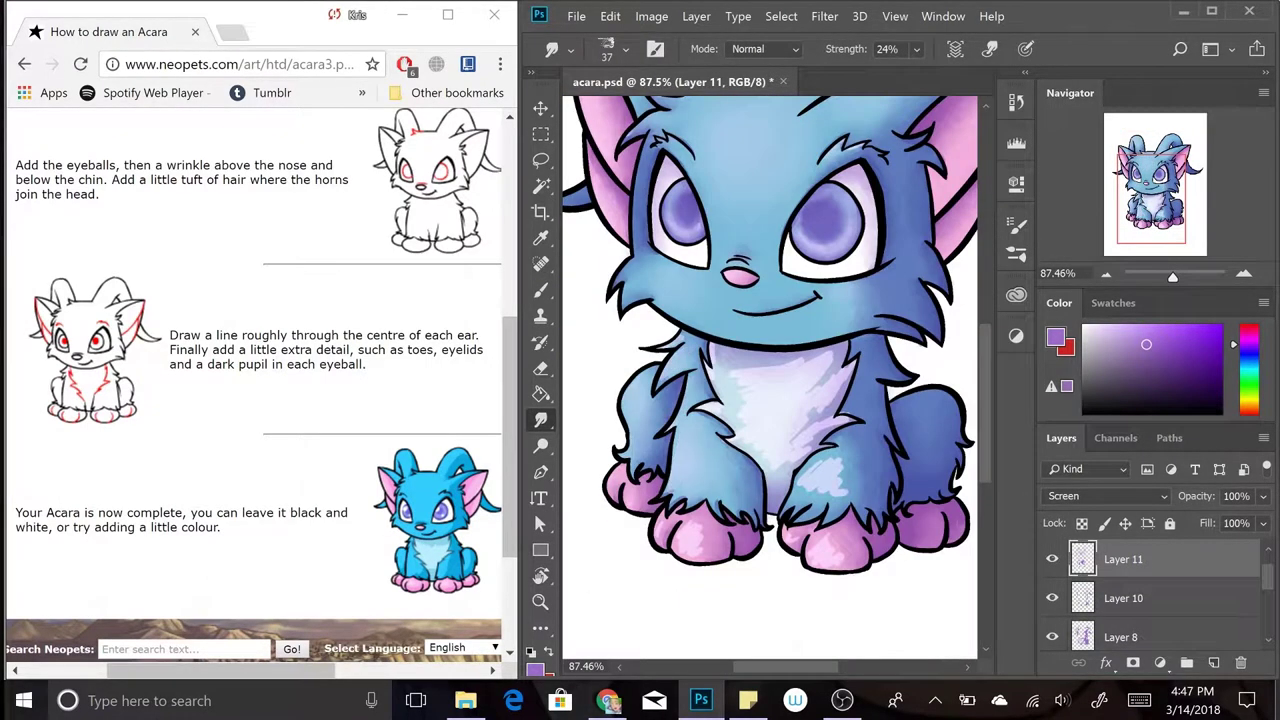
drag(695, 550, 690, 525)
mouse_move(840, 500)
mouse_down()
mouse_move(800, 360)
mouse_move(840, 372)
mouse_up()
scroll(770, 380, up, 3)
key(b)
- Dab darker purple into both eyes on new layers, then group all the Acara layers
key(ctrl+shift+alt+n)
drag(655, 355, 658, 360)
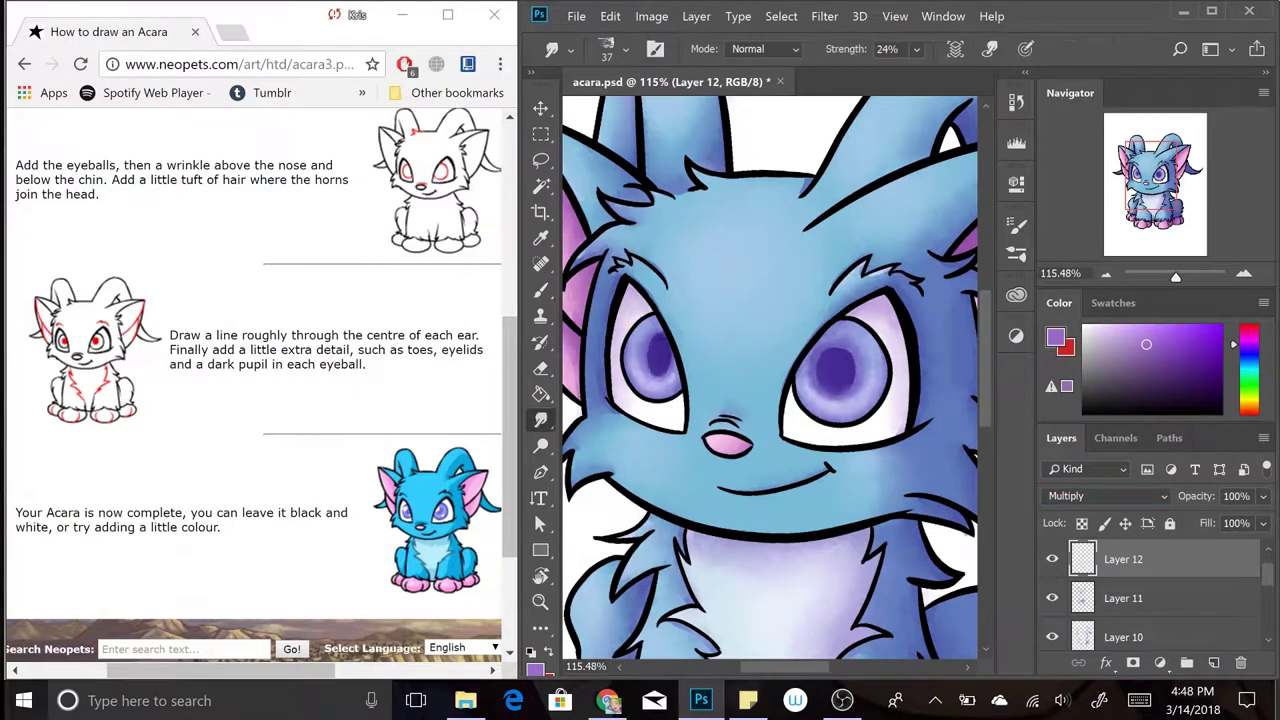
key(ctrl+shift+alt+n)
drag(845, 365, 888, 360)
scroll(770, 380, up, 1)
key(ctrl+shift+alt+n)
key(ctrl+alt+z)
scroll(770, 380, down, 4)
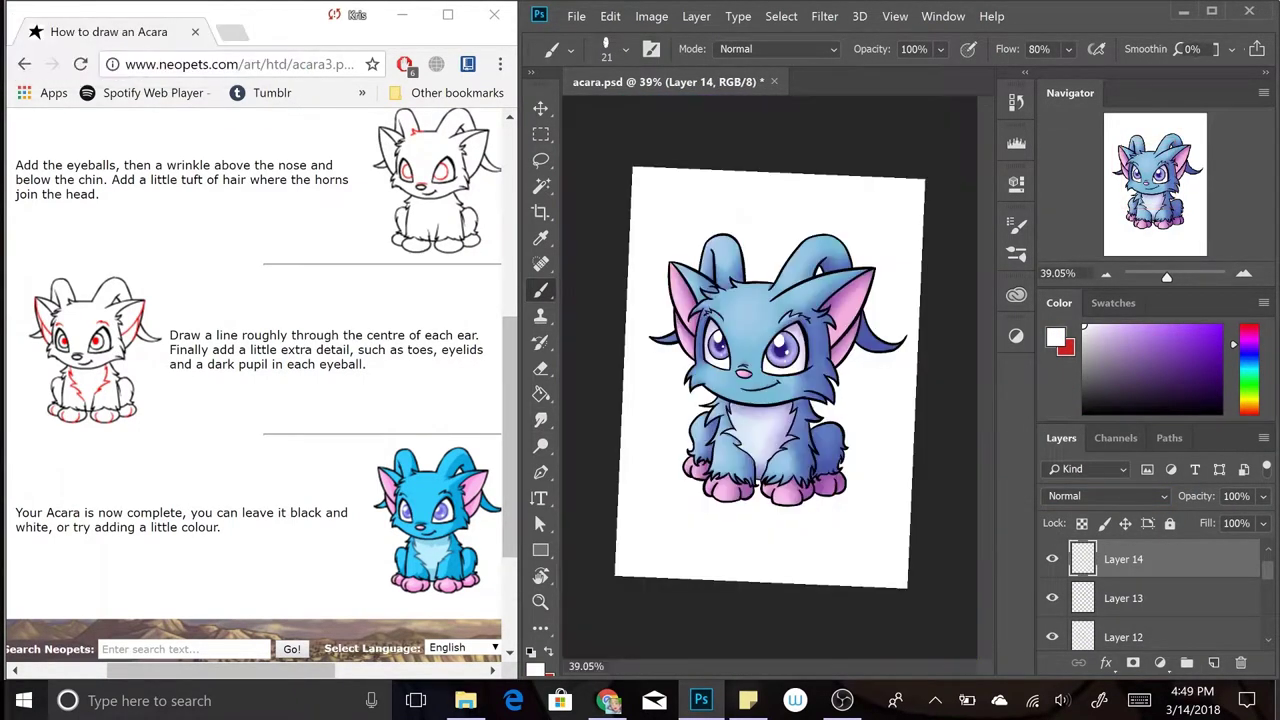
key(ctrl+g)
key(r)
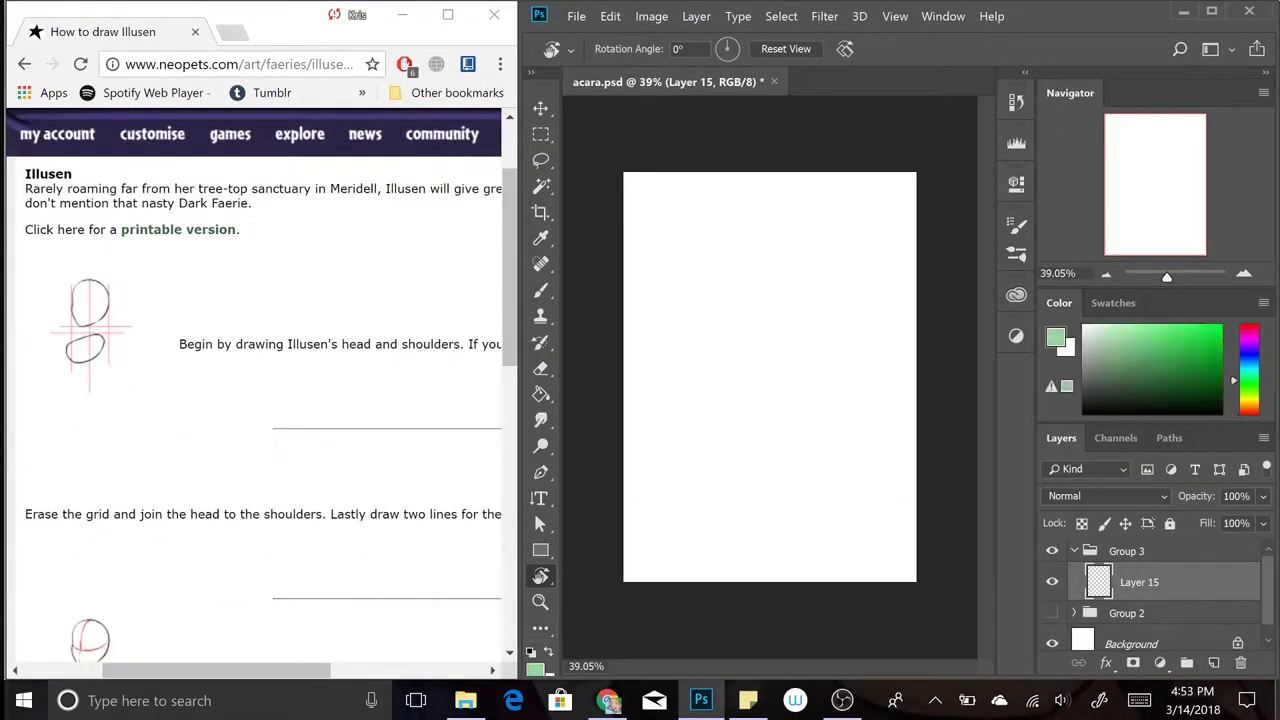
- Choose a 14 px sketching brush at 53% opacity and zoom in on the head
key(b)
click(619, 48)
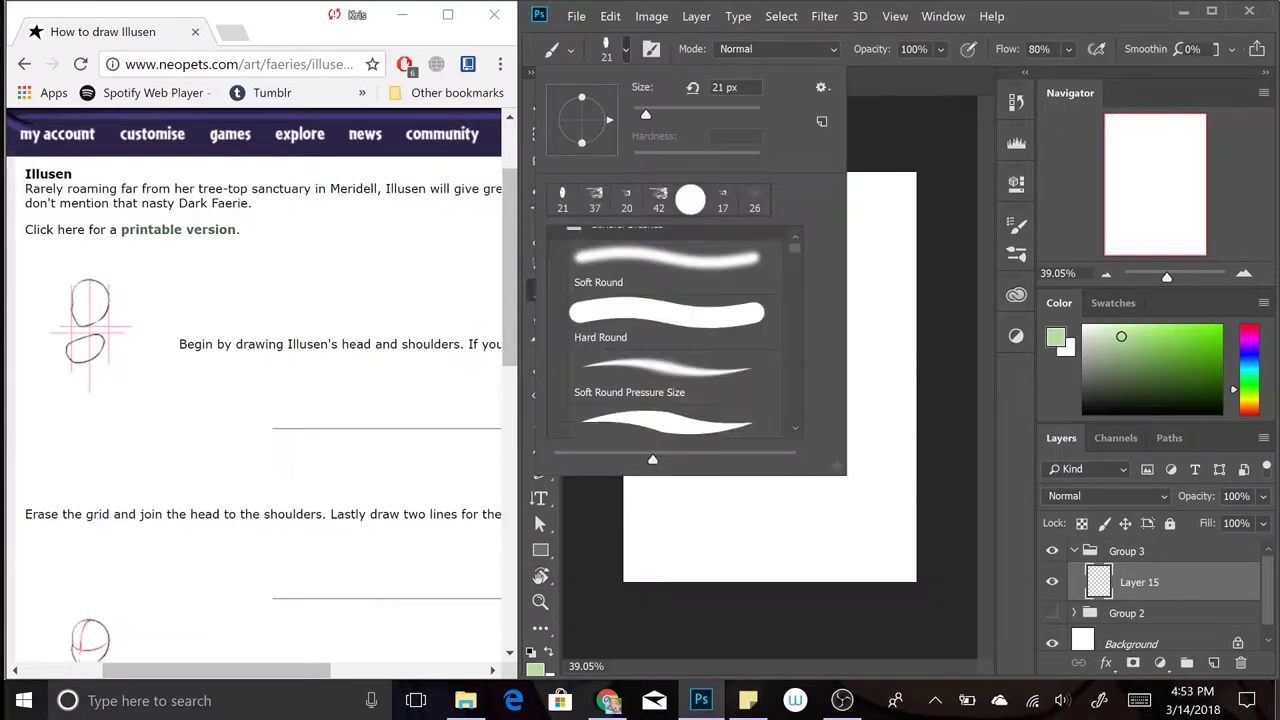
double_click(603, 300)
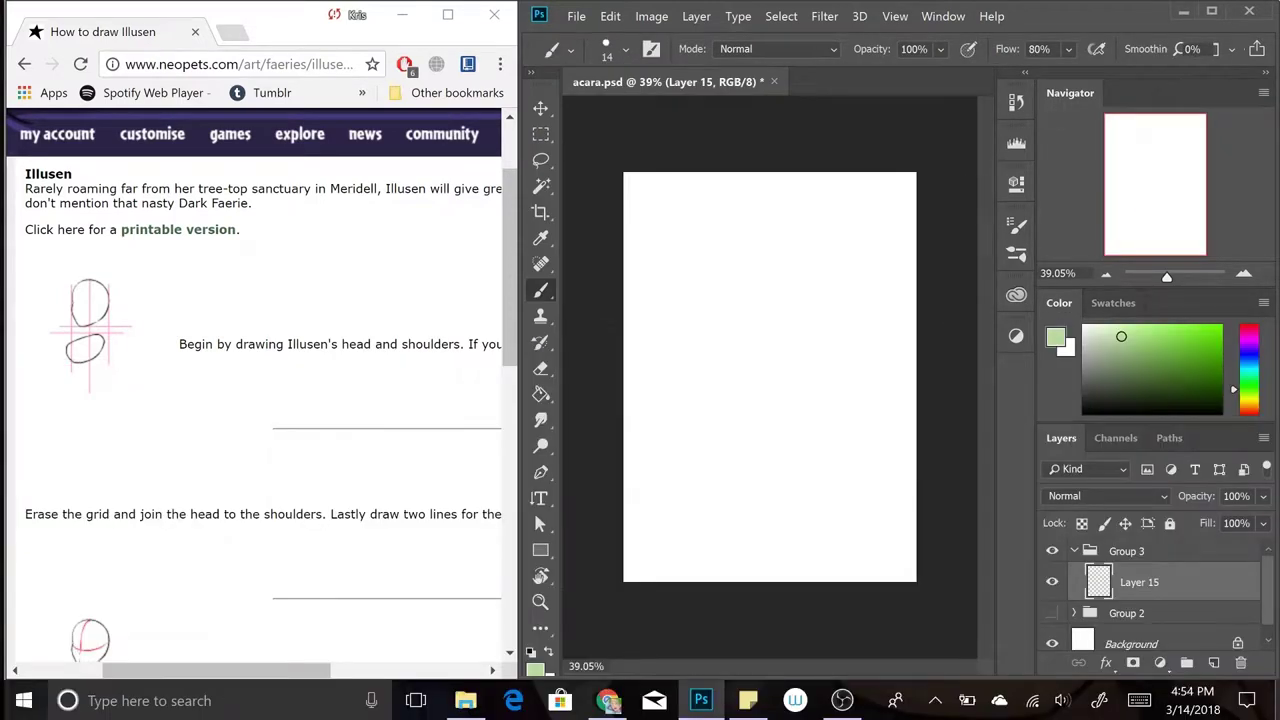
key(5)
key(3)
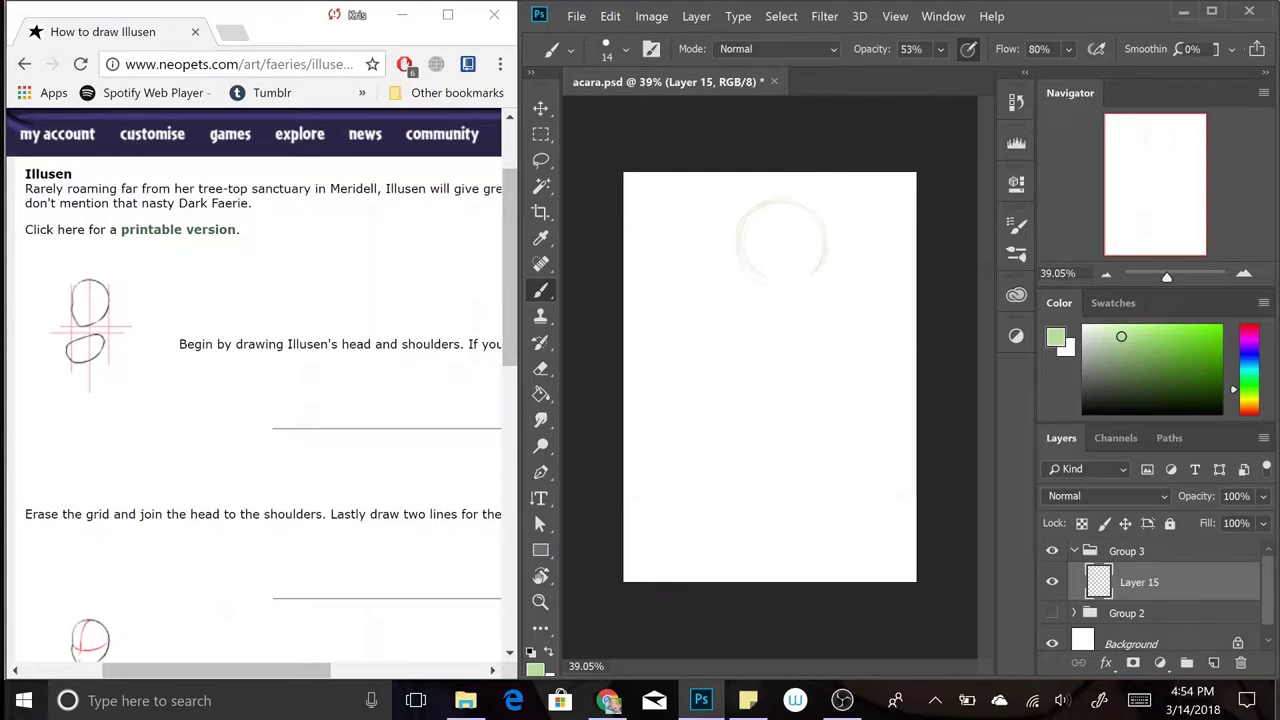
key(ctrl+plus)
- Sketch Illusen's closed eye as an oval on the face
drag(622, 290, 805, 340)
key(ctrl+z)
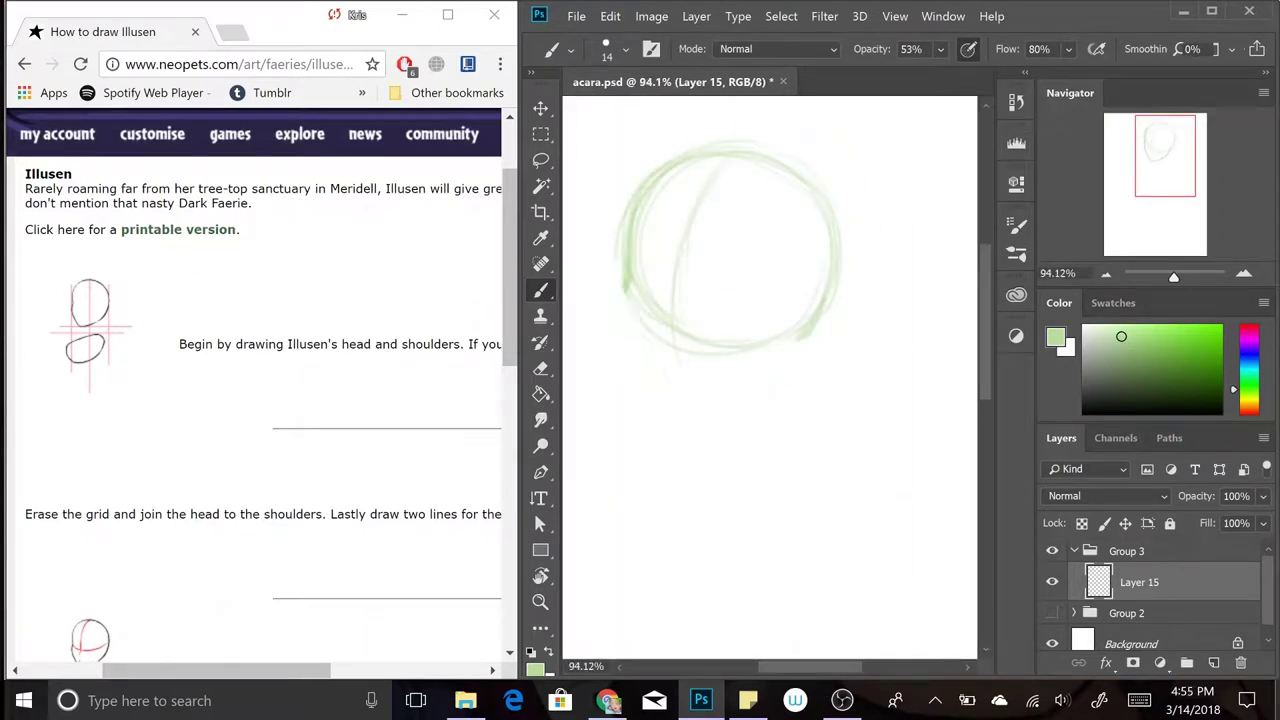
scroll(770, 380, up, 1)
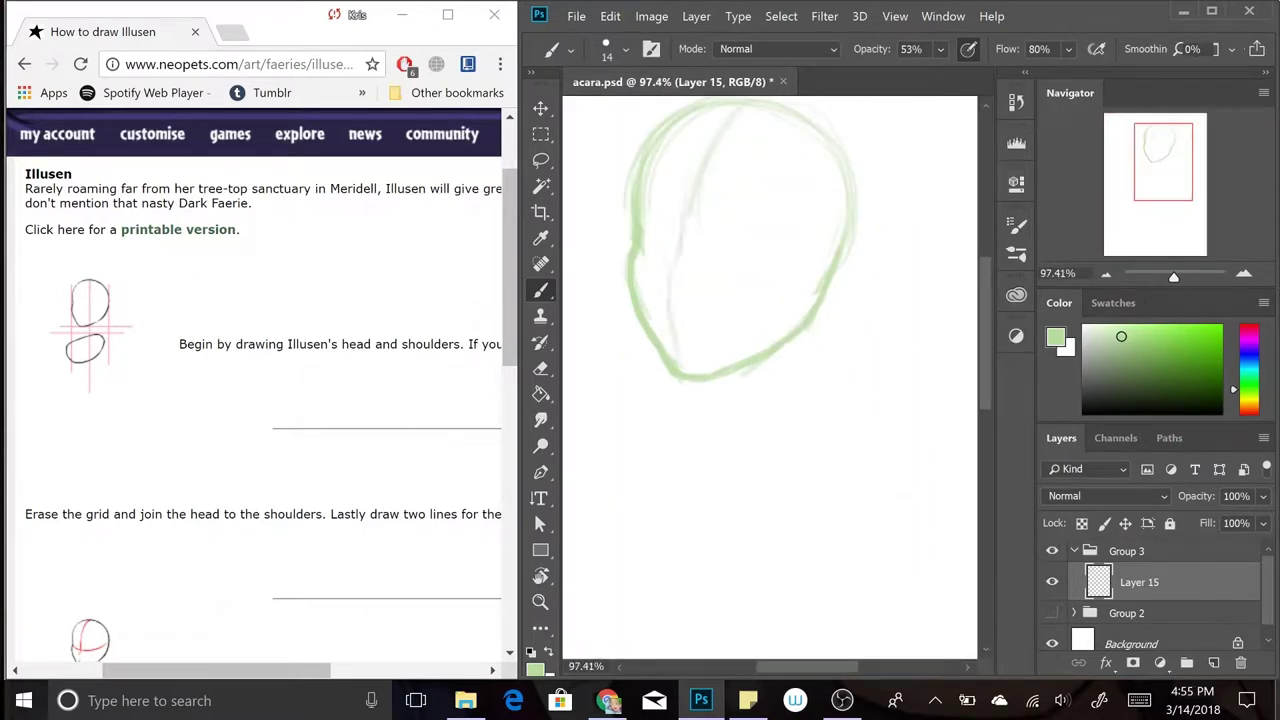
scroll(790, 260, down, 5)
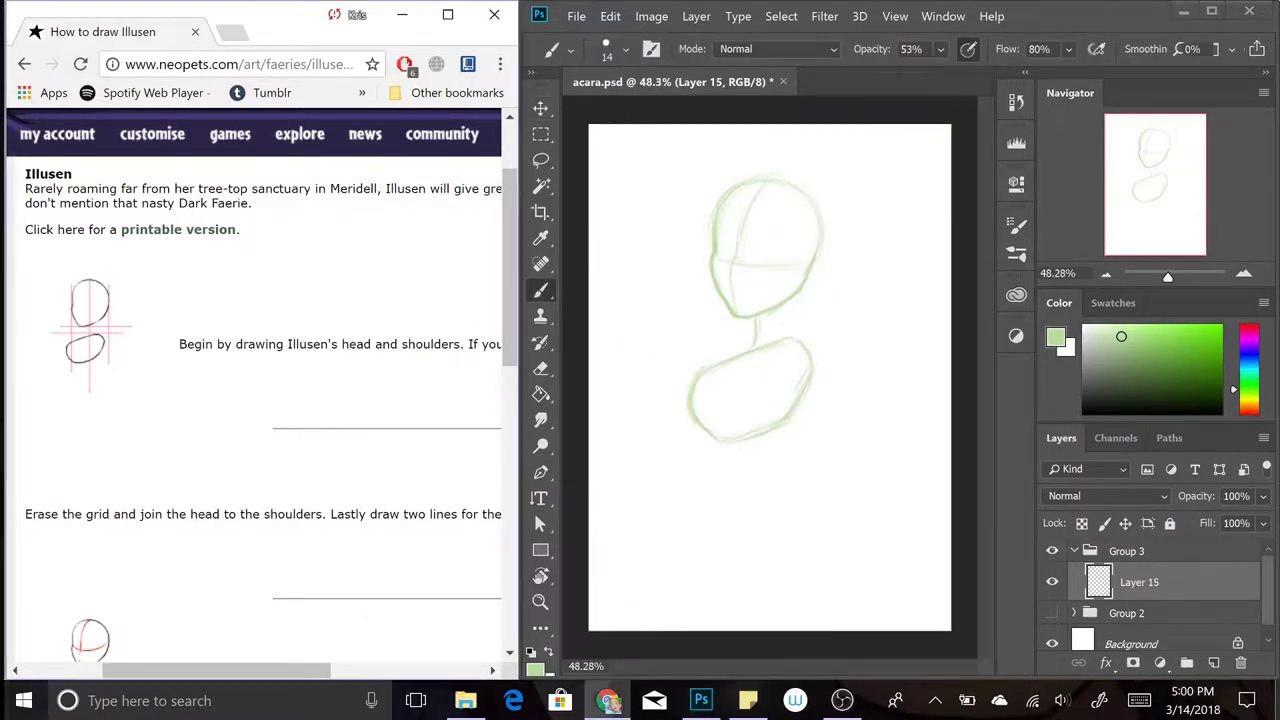
scroll(260, 390, down, 2)
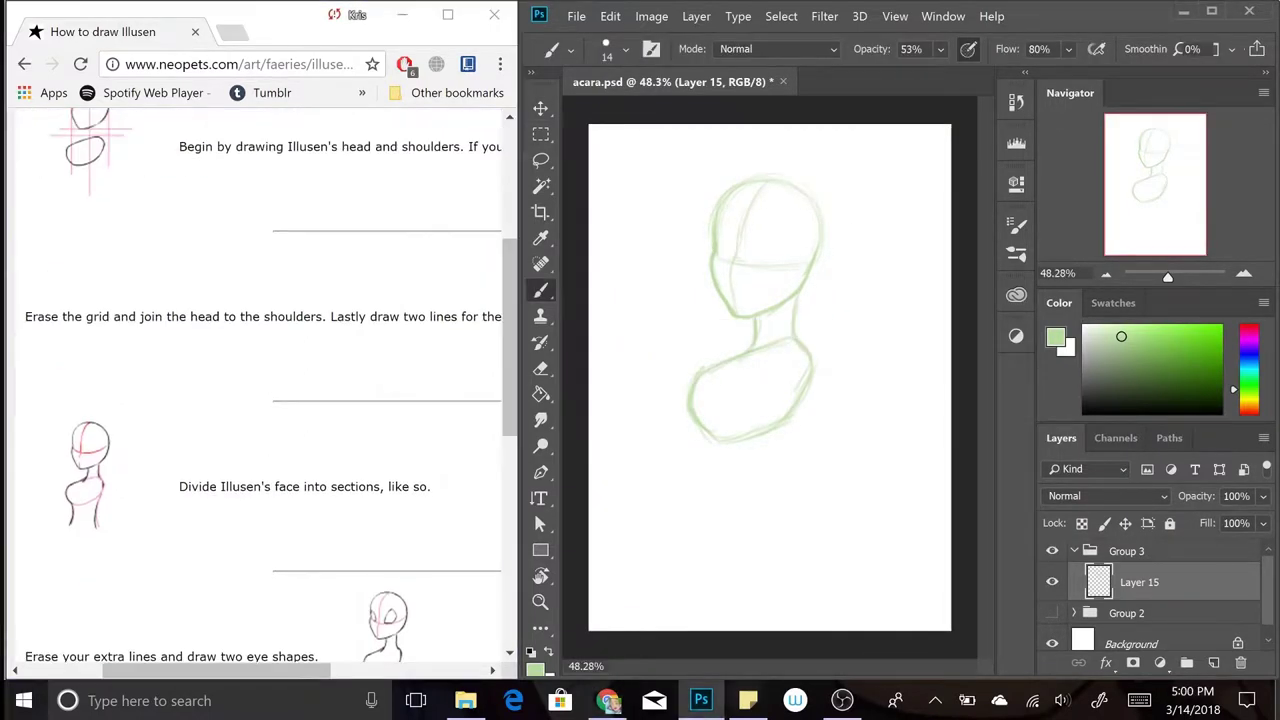
scroll(260, 390, down, 2)
scroll(730, 458, up, 3)
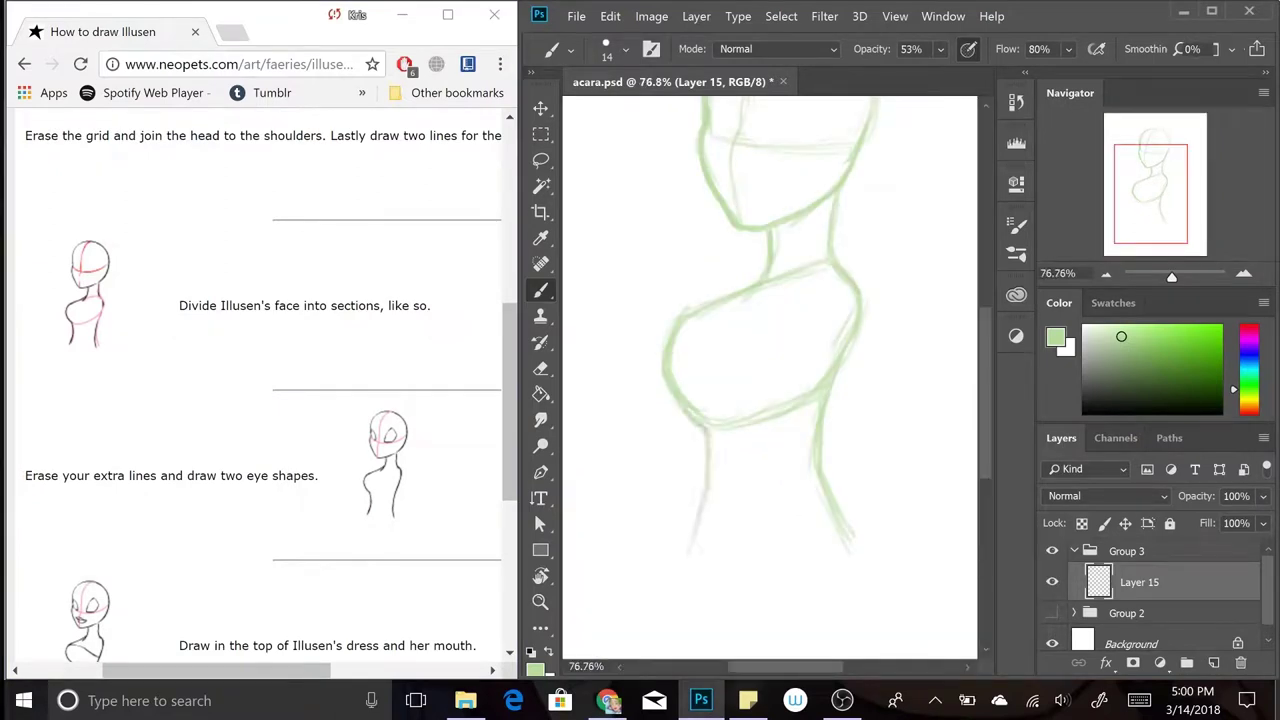
scroll(770, 380, up, 3)
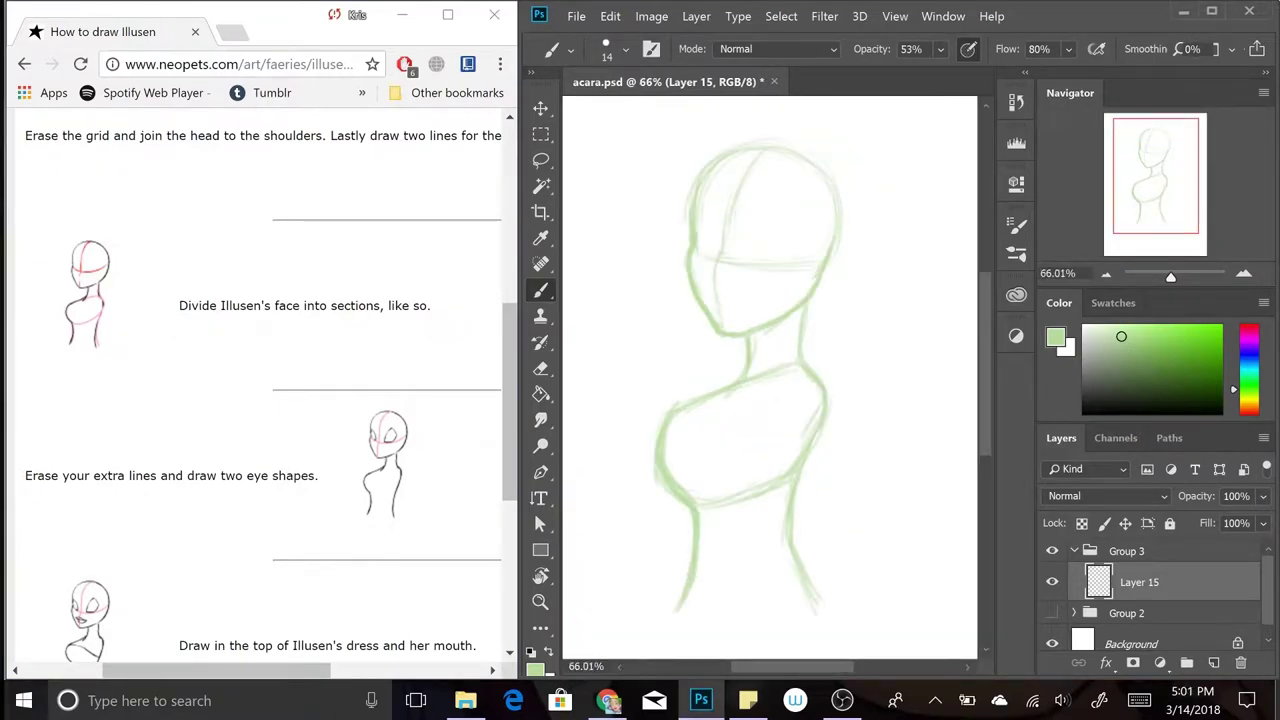
scroll(780, 300, up, 3)
drag(848, 290, 765, 343)
drag(705, 280, 675, 335)
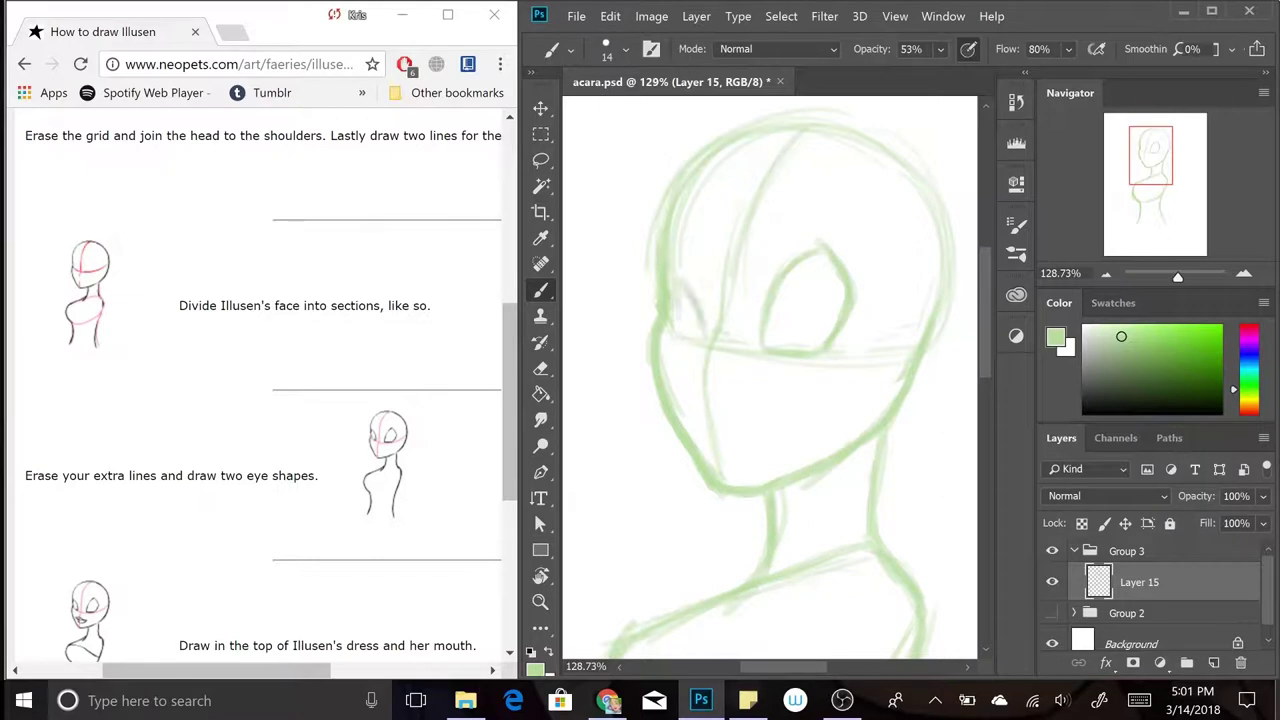
- Erase stray lines and draw the mouth on the face
key(e)
scroll(260, 400, down, 2)
scroll(770, 450, down, 2)
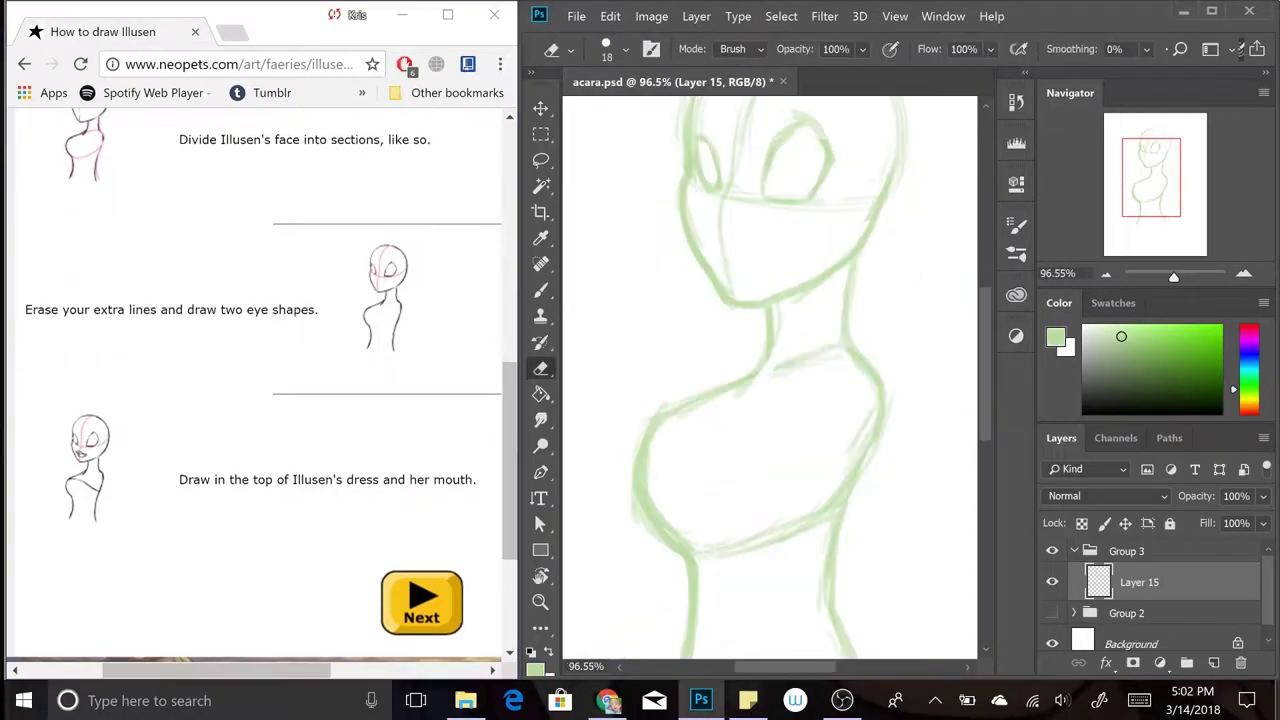
key(b)
scroll(770, 380, down, 1)
scroll(770, 300, up, 3)
drag(714, 328, 810, 345)
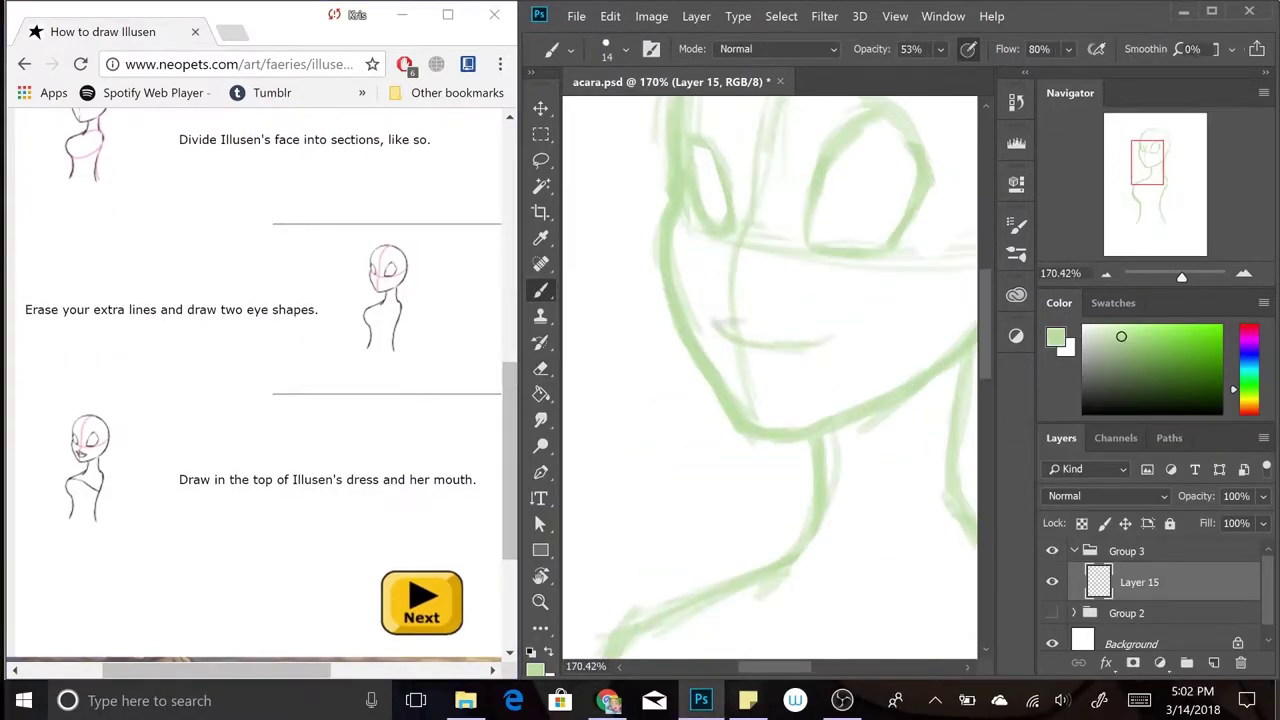
- Cancel a trial transform of the mouth and advance the Chrome tutorial to the next page
scroll(670, 232, down, 2)
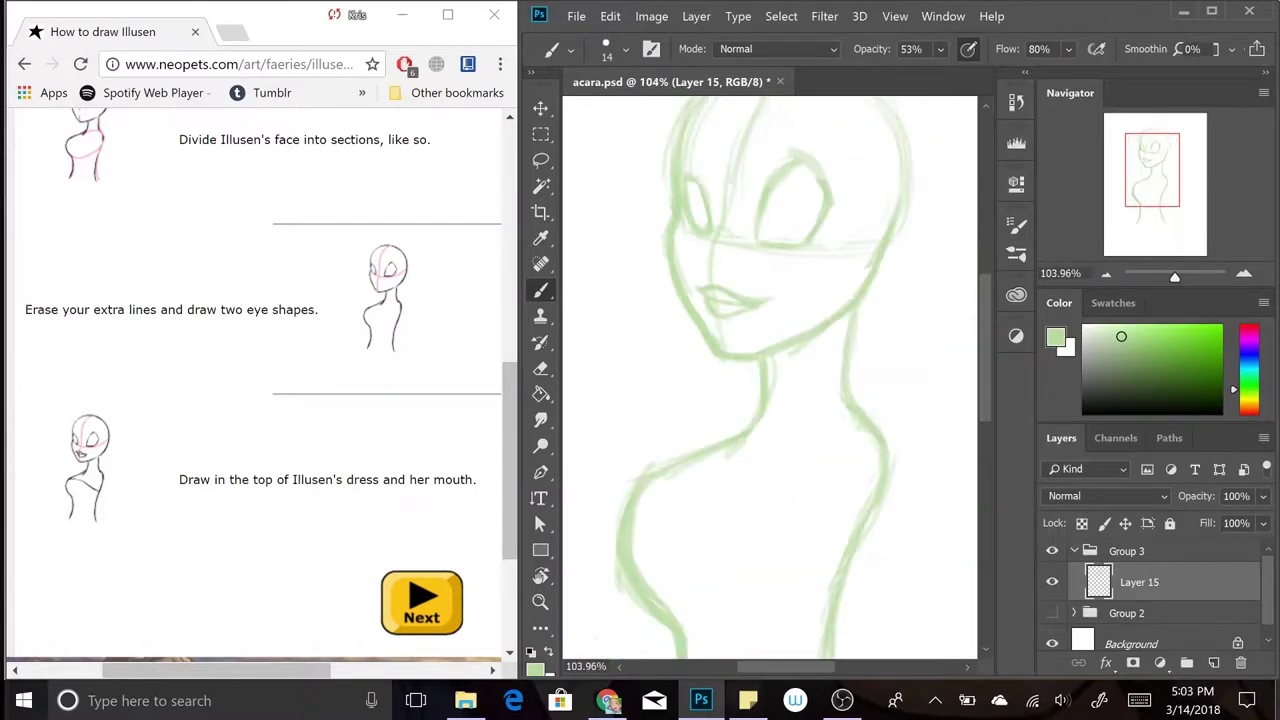
key(ctrl+t)
right_click(783, 217)
key(Escape)
key(Escape)
key(l)
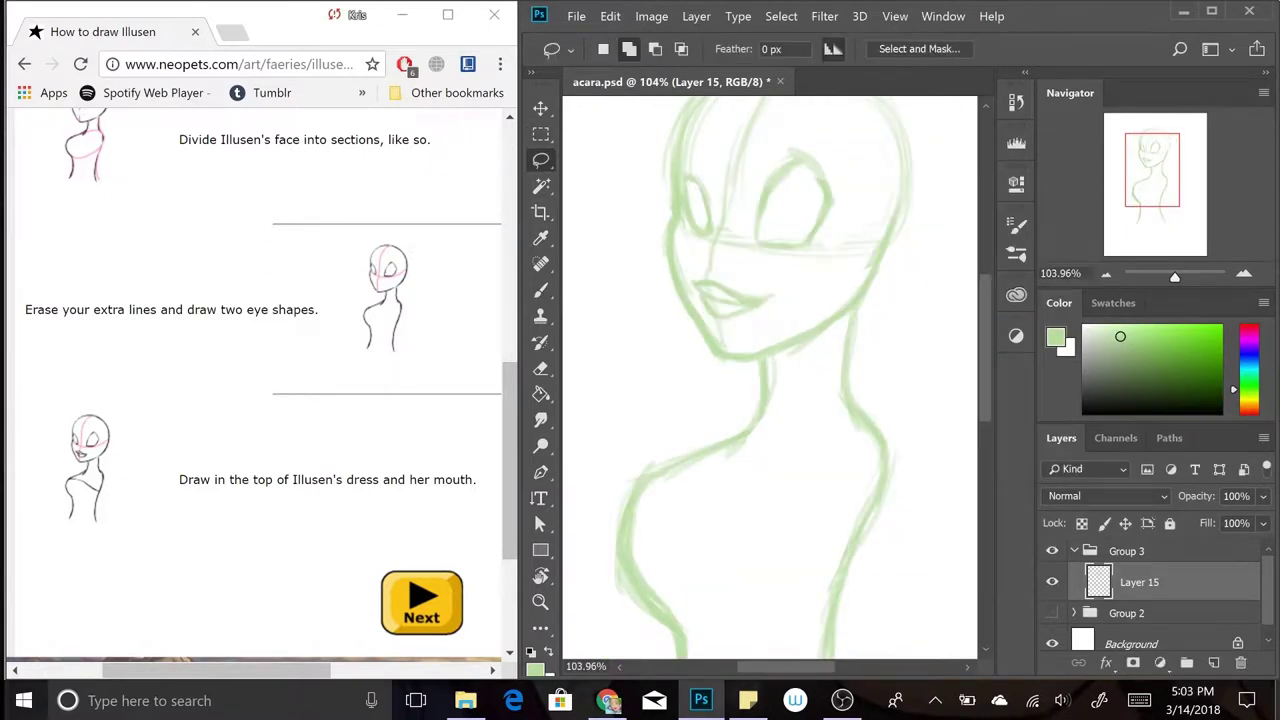
key(b)
scroll(770, 378, down, 1)
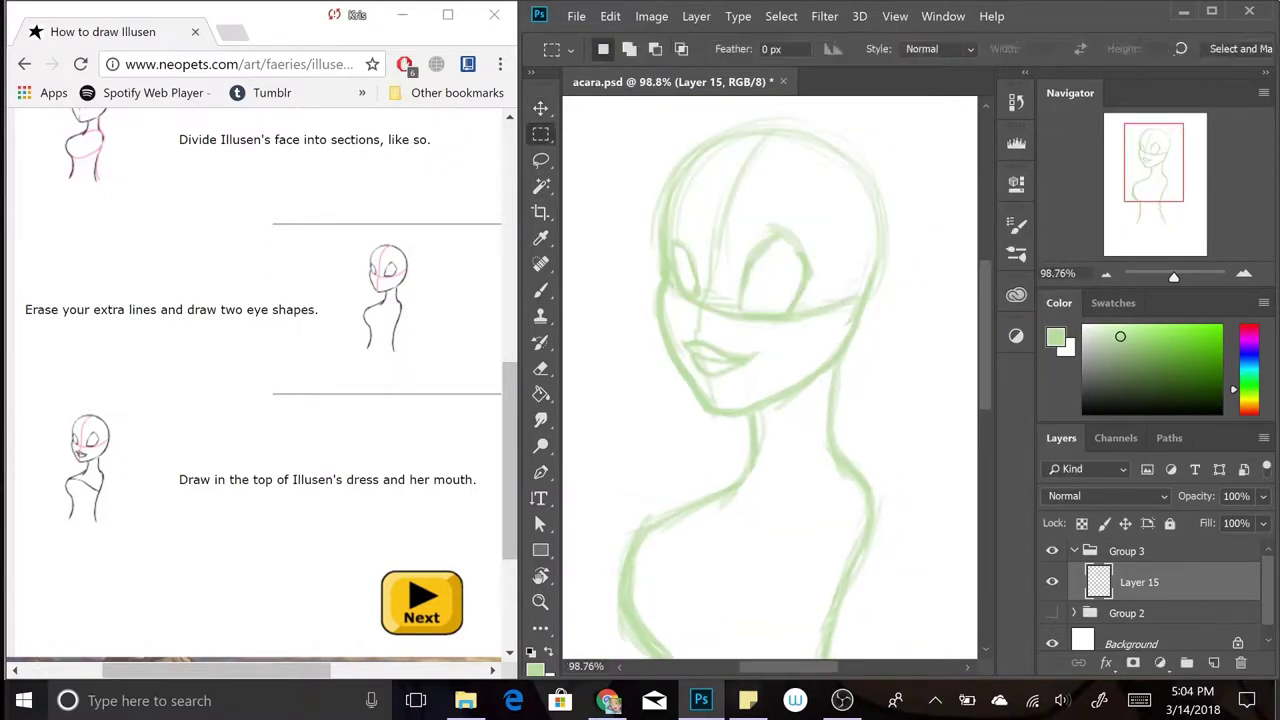
click(421, 603)
scroll(770, 378, down, 3)
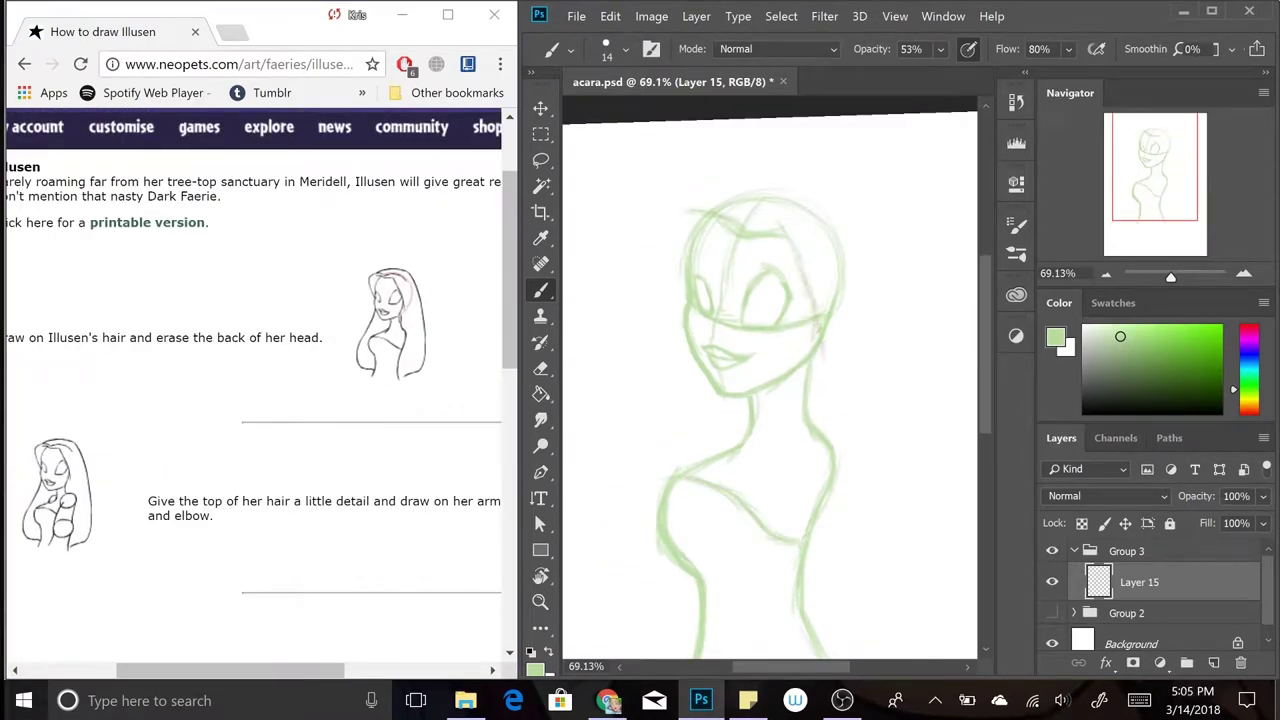
- Lasso Illusen's face and scale its width to 94%
key(l)
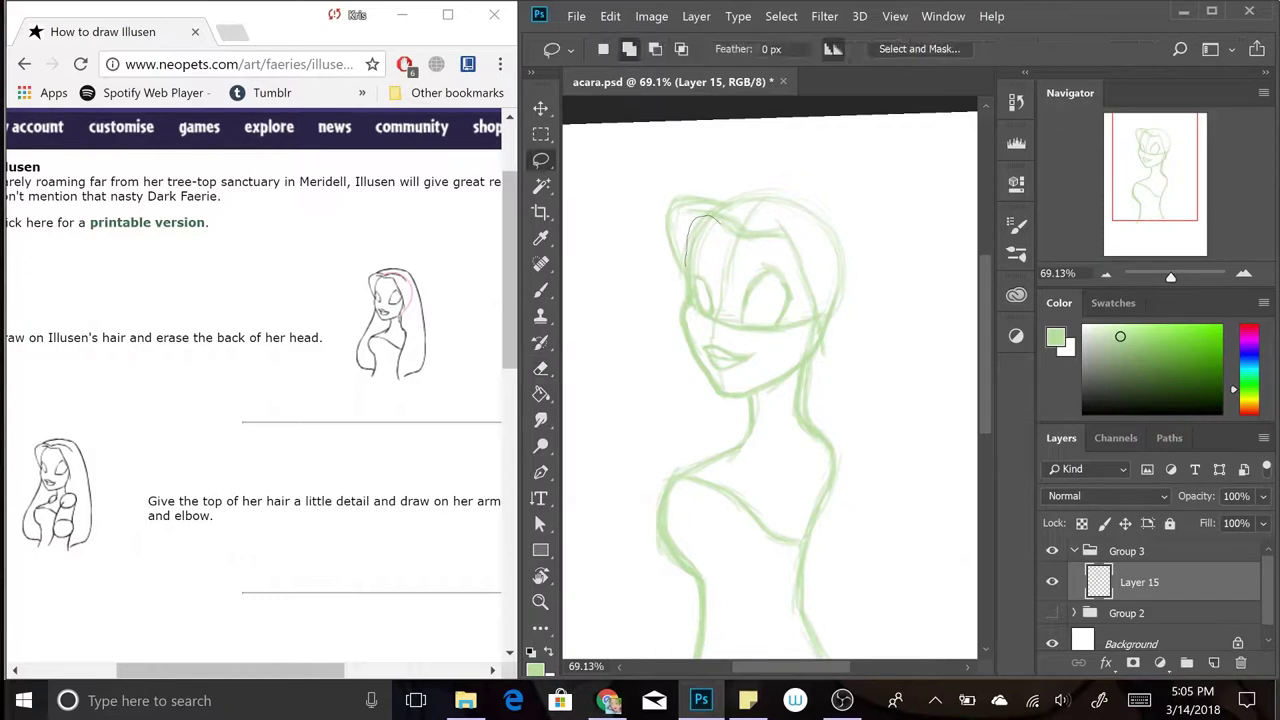
drag(700, 222, 702, 226)
key(ctrl+t)
drag(658, 320, 666, 319)
key(Return)
key(ctrl+d)
key(b)
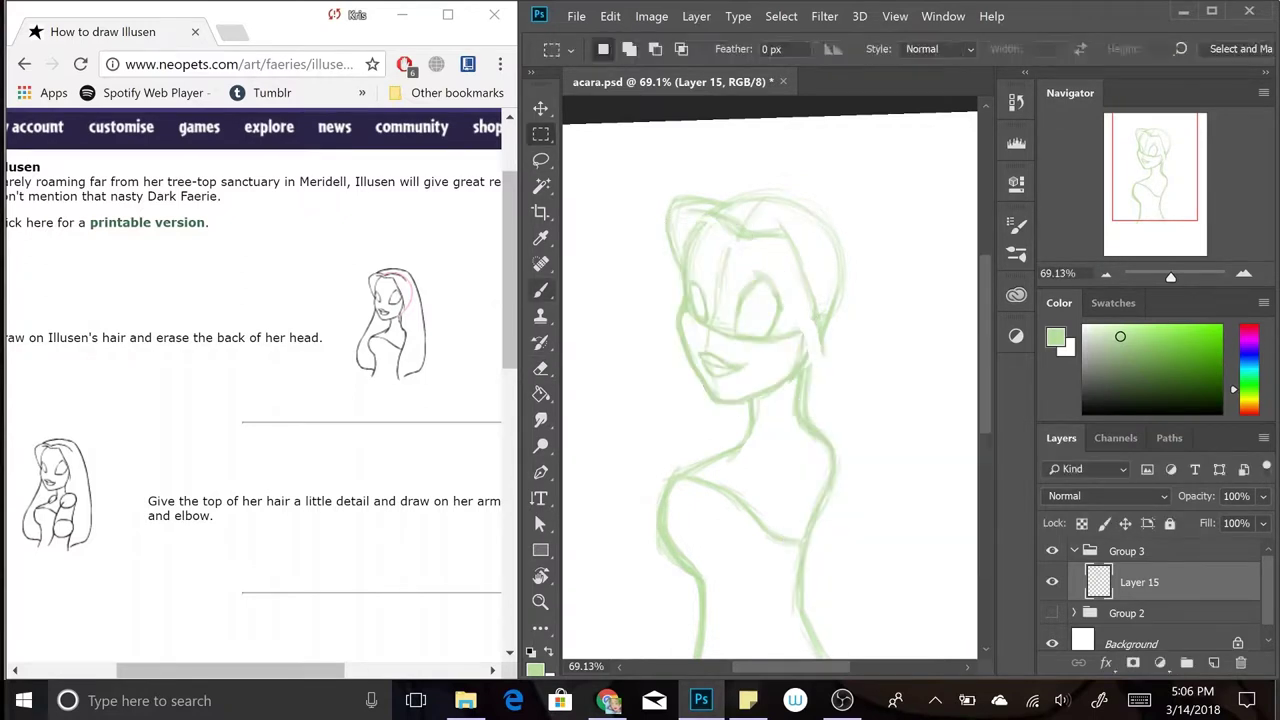
- Sketch a long hair strand, add Layer 16, and try then undo arm strokes
scroll(770, 378, down, 2)
scroll(770, 378, down, 2)
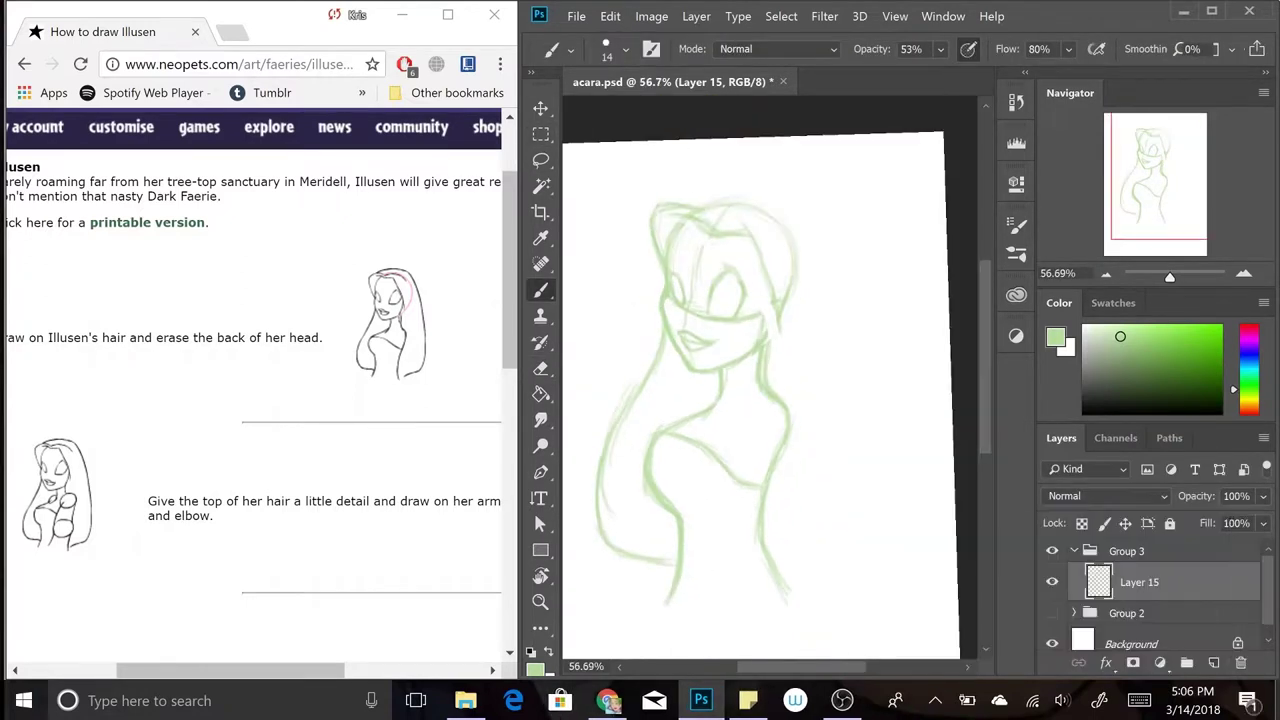
drag(790, 196, 862, 585)
key(ctrl+shift+alt+n)
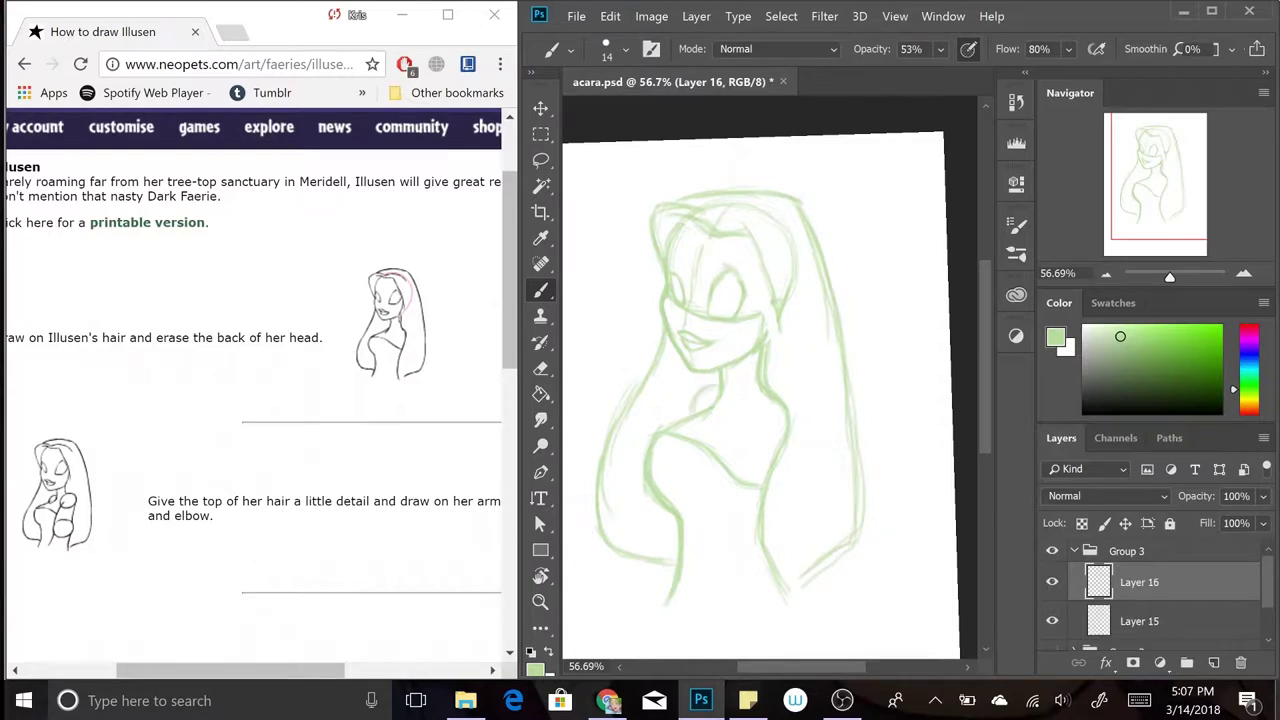
scroll(760, 380, down, 2)
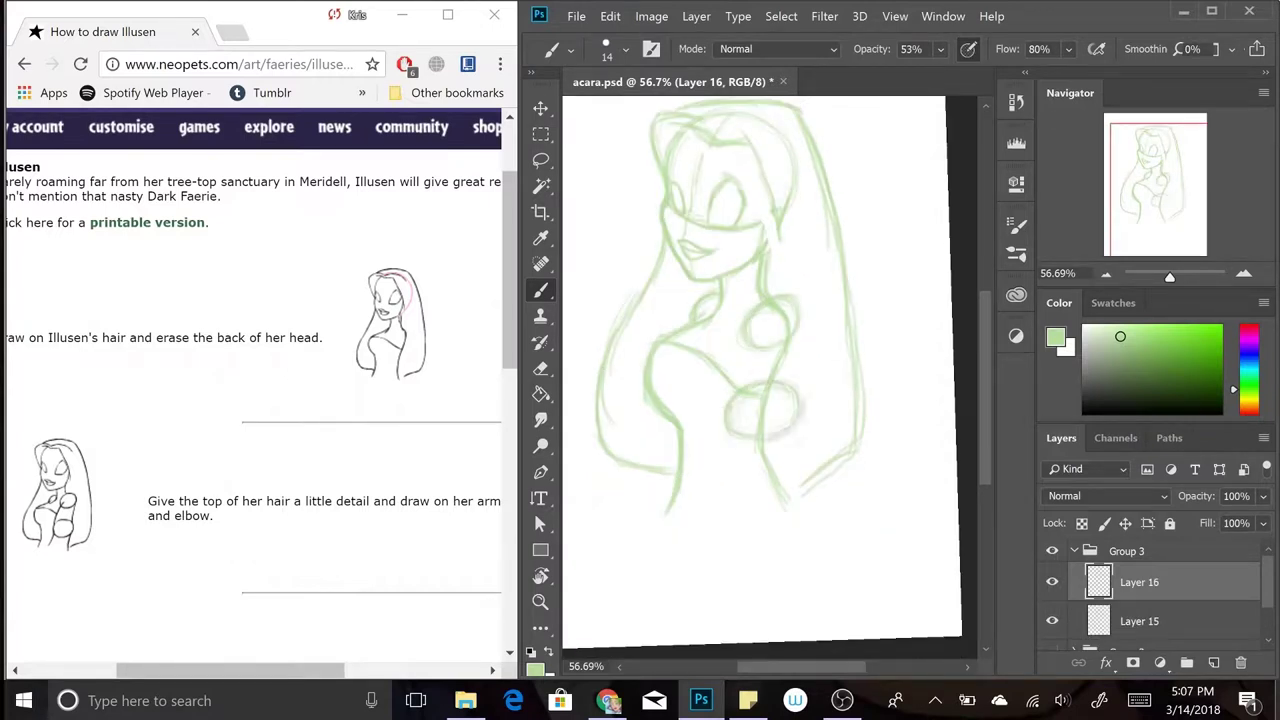
drag(740, 438, 714, 496)
drag(794, 428, 782, 512)
drag(728, 458, 716, 484)
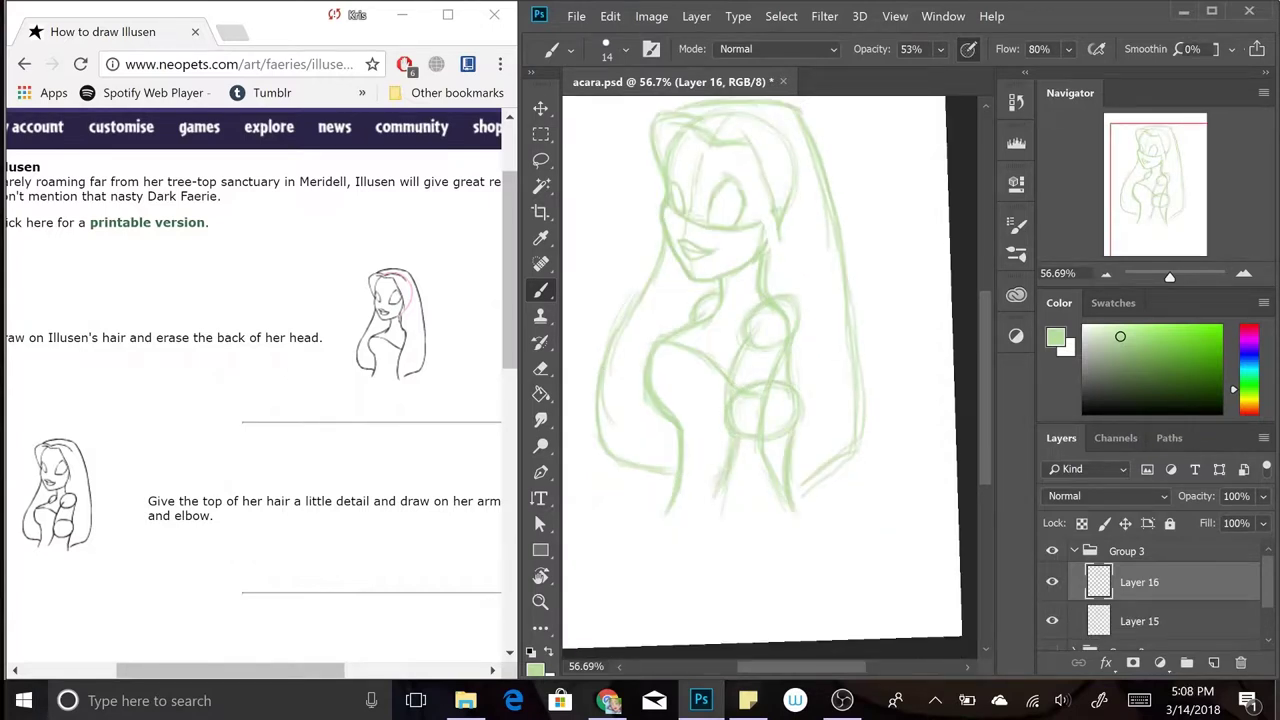
key(ctrl+z)
key(ctrl+z)
scroll(250, 390, down, 3)
- Brush Illusen's arm stroke on the lower sketch layer, then return to the upper sketch layer
scroll(250, 390, right, 2)
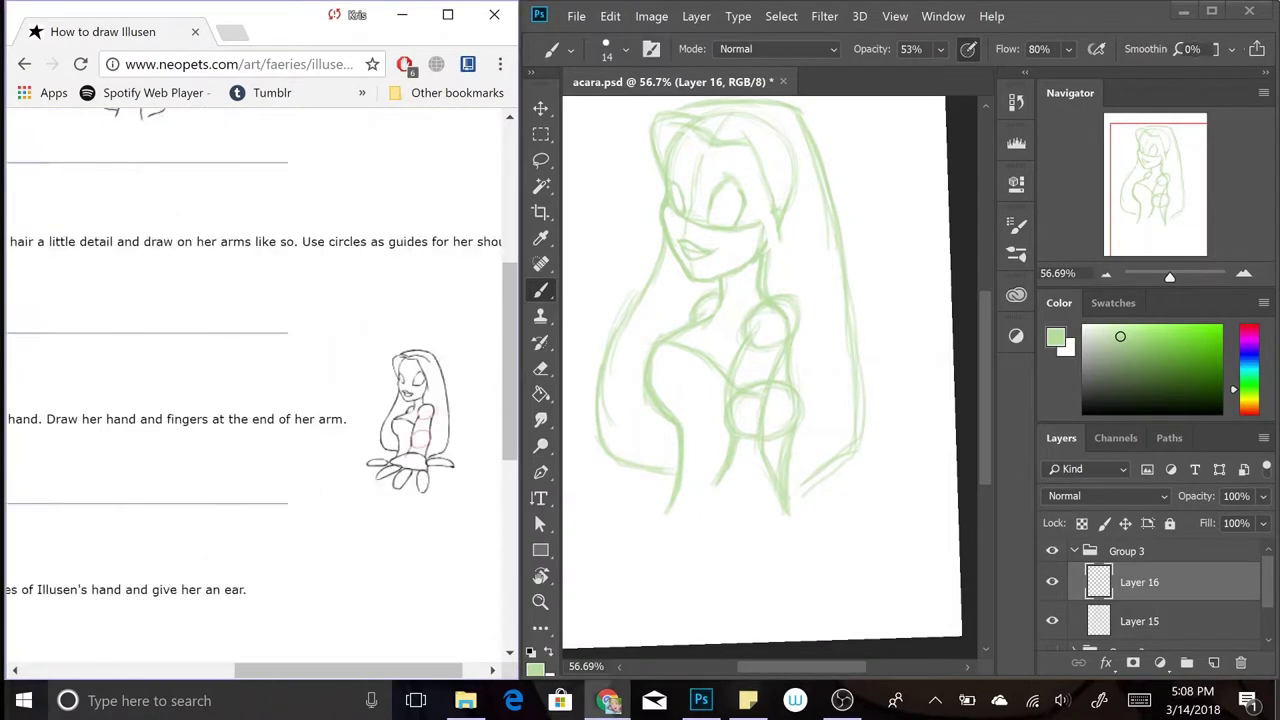
key(e)
key(alt+bracketleft)
key(b)
drag(766, 192, 772, 260)
scroll(260, 390, left, 3)
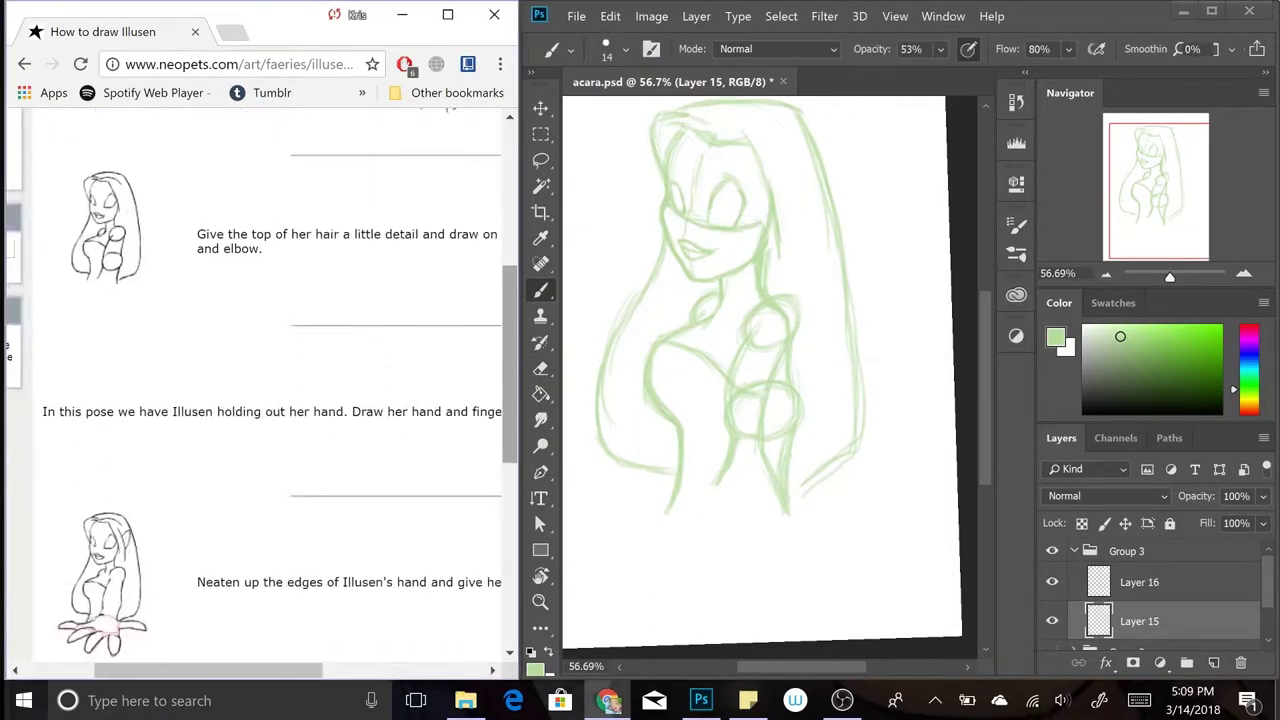
scroll(260, 390, right, 3)
scroll(260, 390, left, 3)
scroll(760, 380, down, 2)
scroll(255, 390, right, 3)
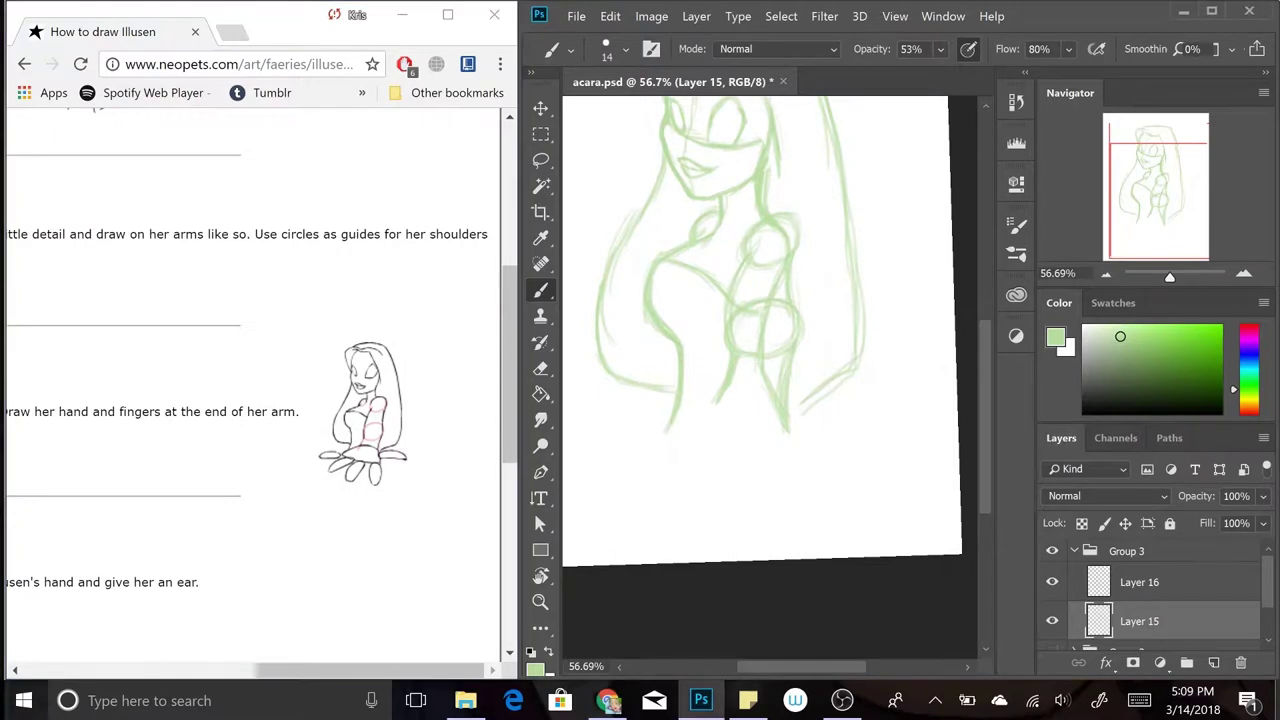
key(alt+bracketright)
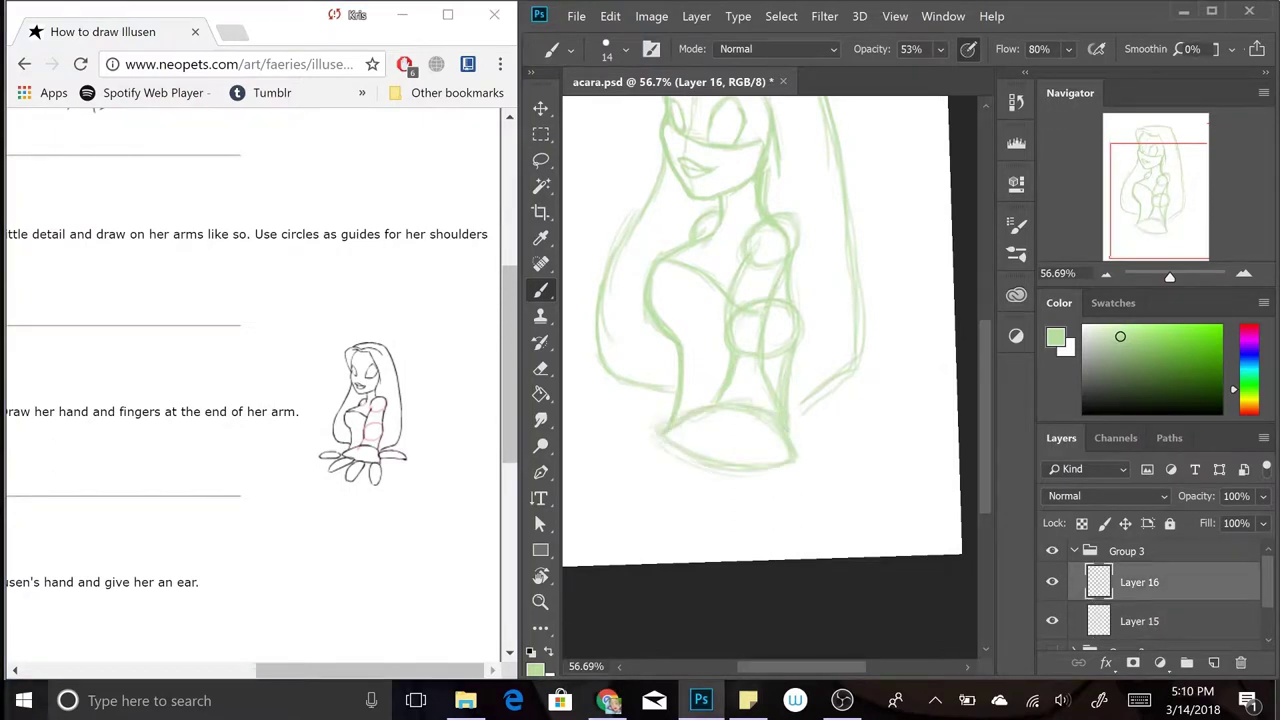
scroll(760, 380, down, 2)
scroll(760, 380, up, 4)
- Lasso the hand strokes and warp them into a better hand shape
drag(688, 450, 622, 458)
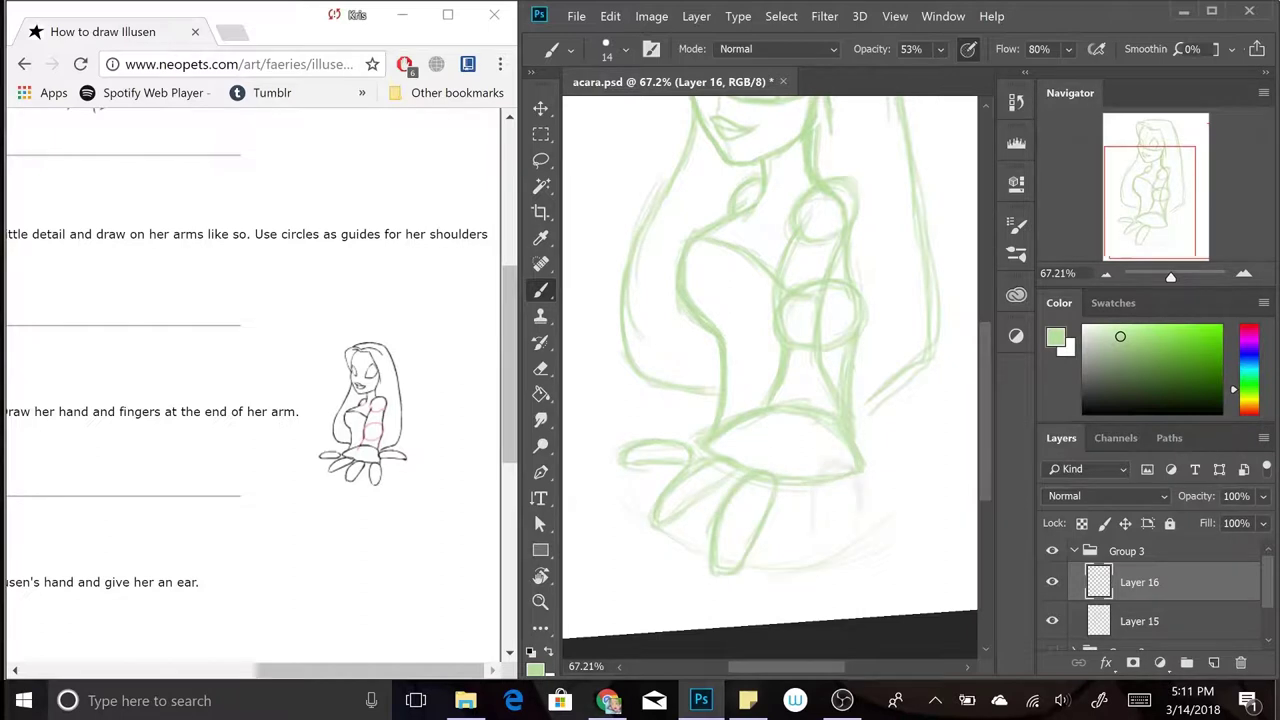
key(ctrl+alt+z)
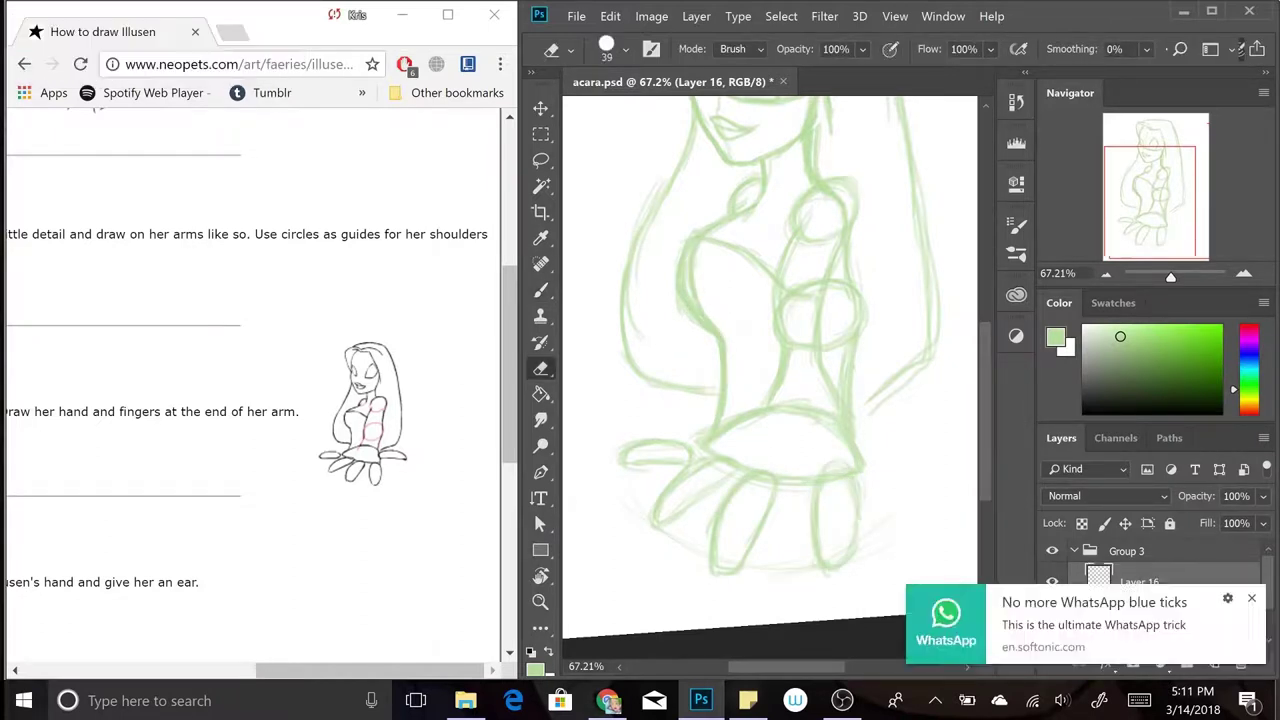
key(l)
drag(700, 458, 775, 470)
key(ctrl+t)
drag(700, 584, 715, 540)
key(Return)
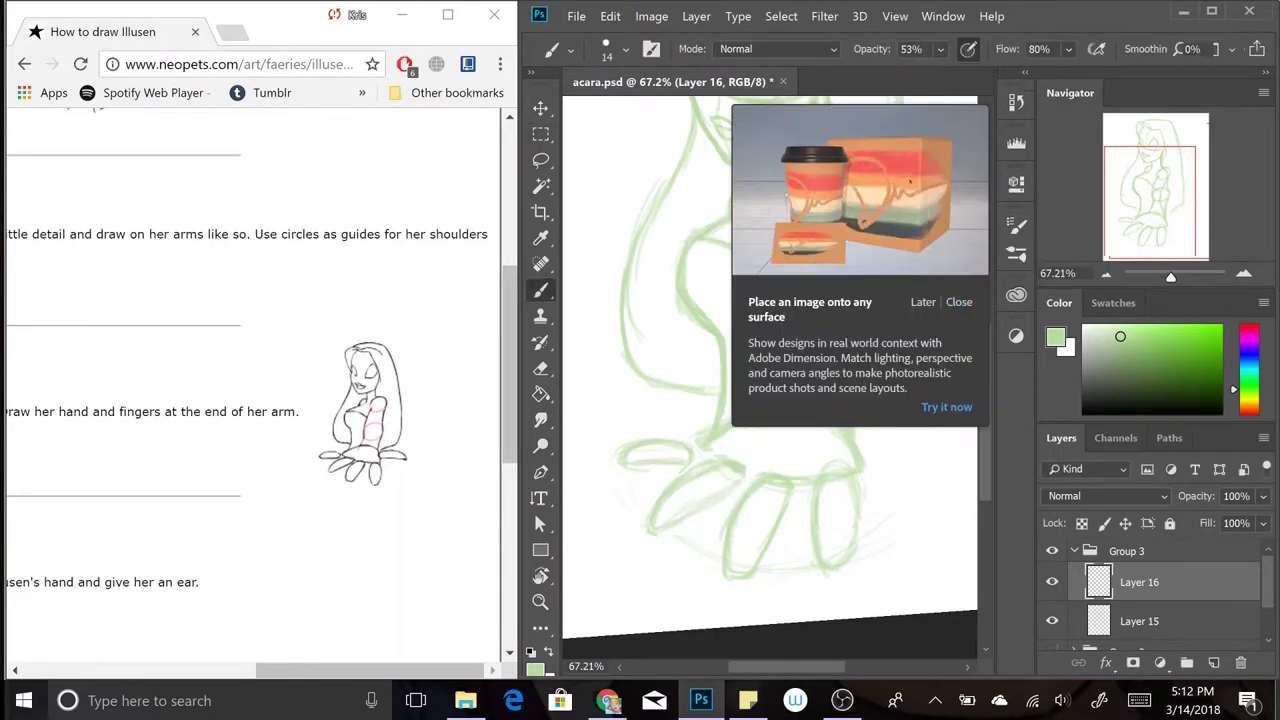
- Deselect the warped hand, undo the last change, and ready the hand strokes for moving
key(m)
key(ctrl+d)
key(b)
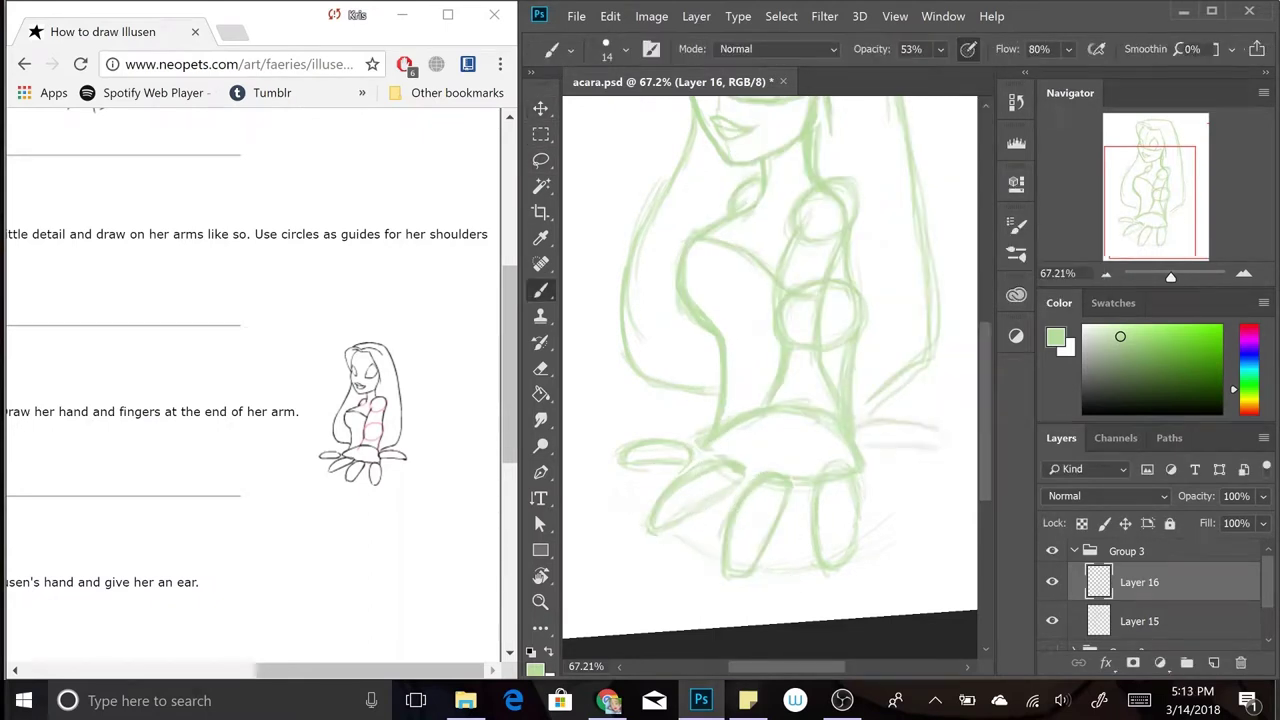
scroll(770, 360, down, 2)
key(ctrl+z)
key(v)
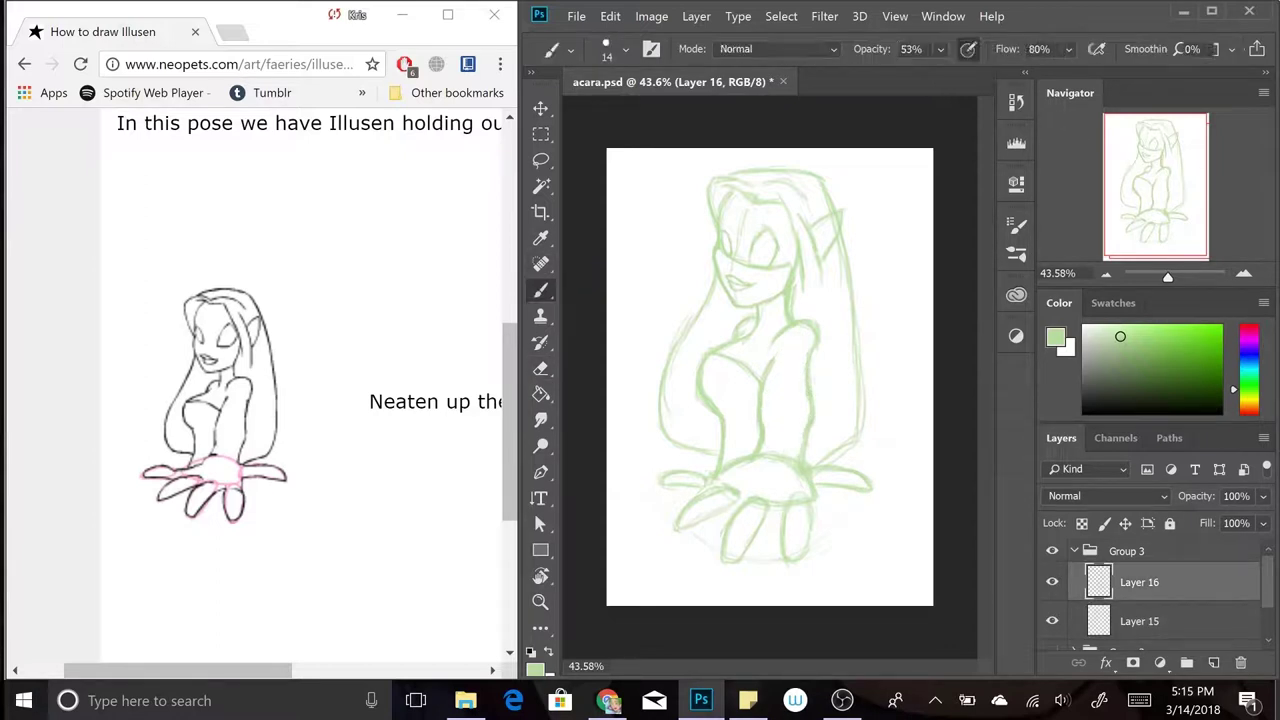
- Add a new empty layer, then erase a stray stroke beside the hand on Layer 16
scroll(260, 390, right, 3)
scroll(260, 390, down, 5)
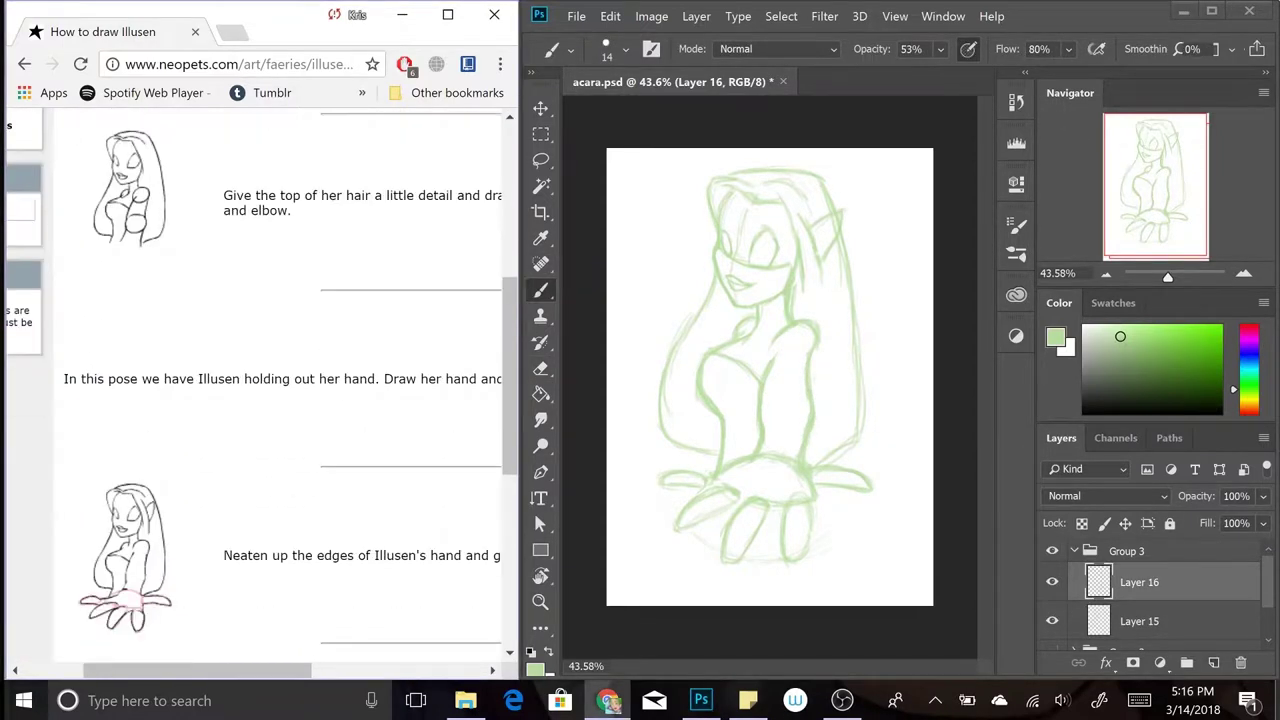
scroll(760, 280, up, 5)
scroll(280, 380, down, 3)
key(ctrl+shift+alt+n)
scroll(770, 380, down, 4)
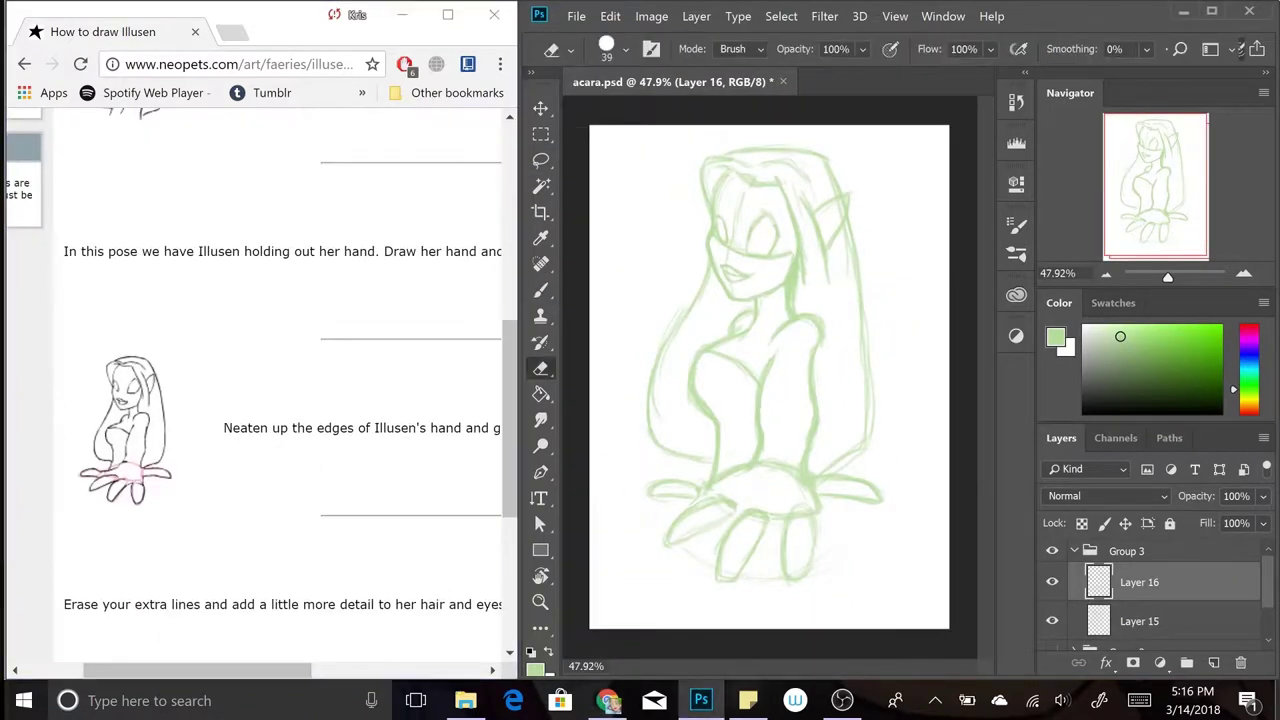
scroll(770, 380, up, 2)
key(b)
key(e)
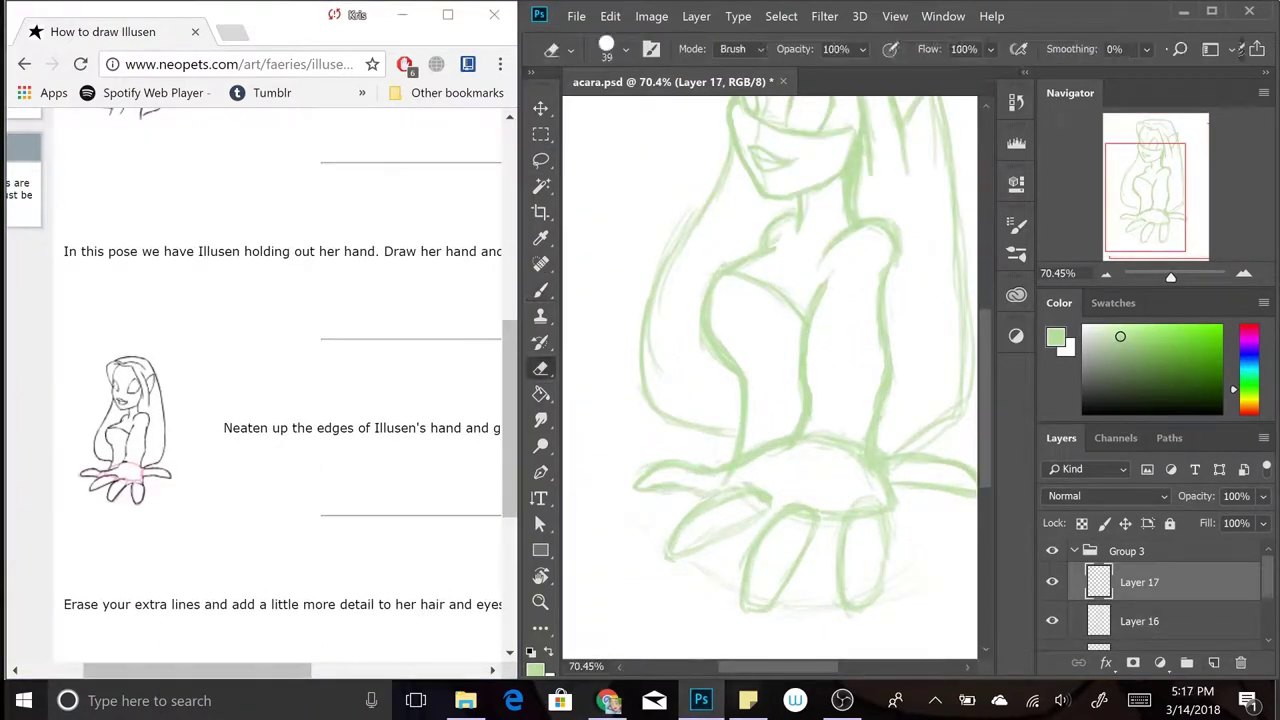
key(alt+bracketleft)
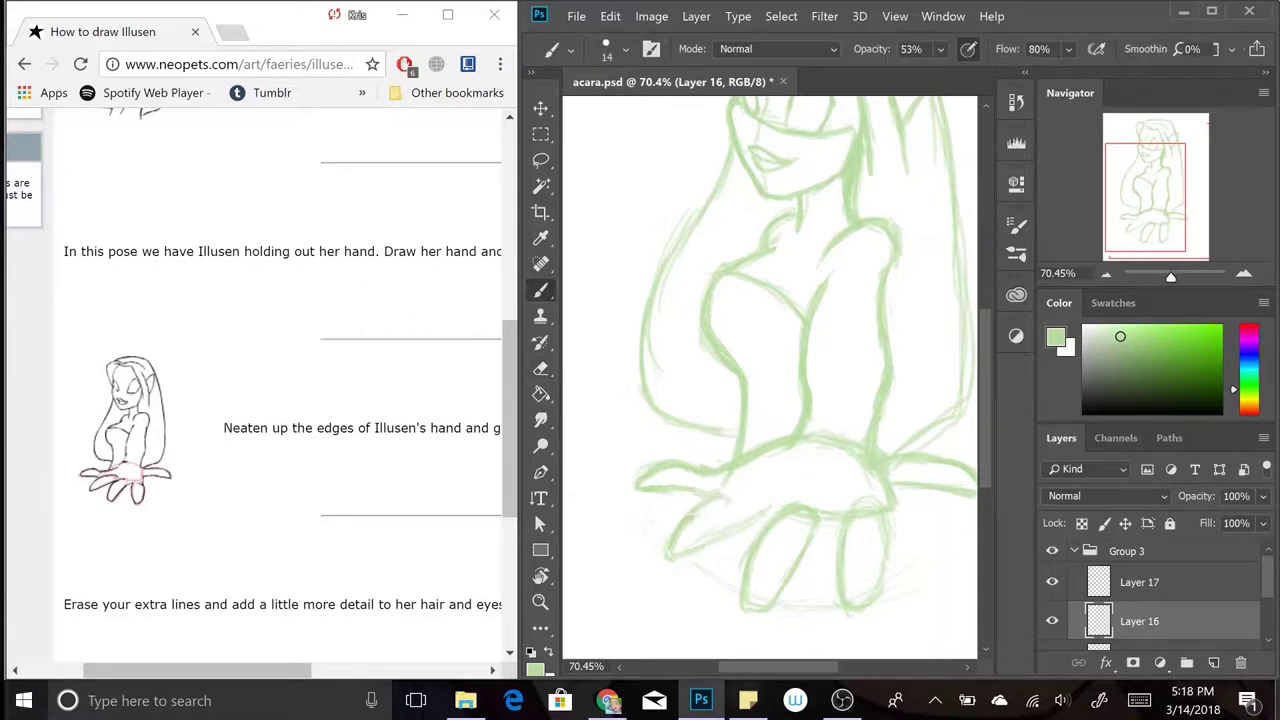
drag(738, 450, 752, 468)
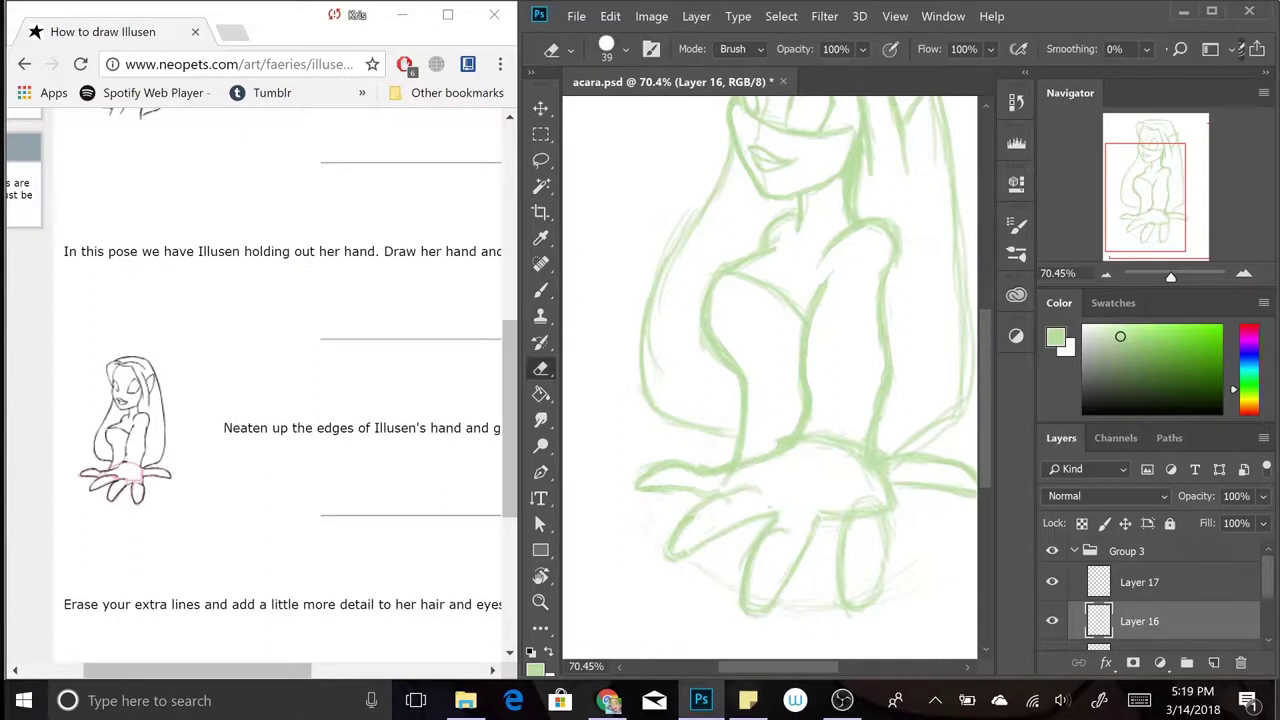
- Undo the last hand stroke and sketch new finger lines on the hand
key(b)
scroll(823, 541, down, 3)
scroll(823, 541, up, 4)
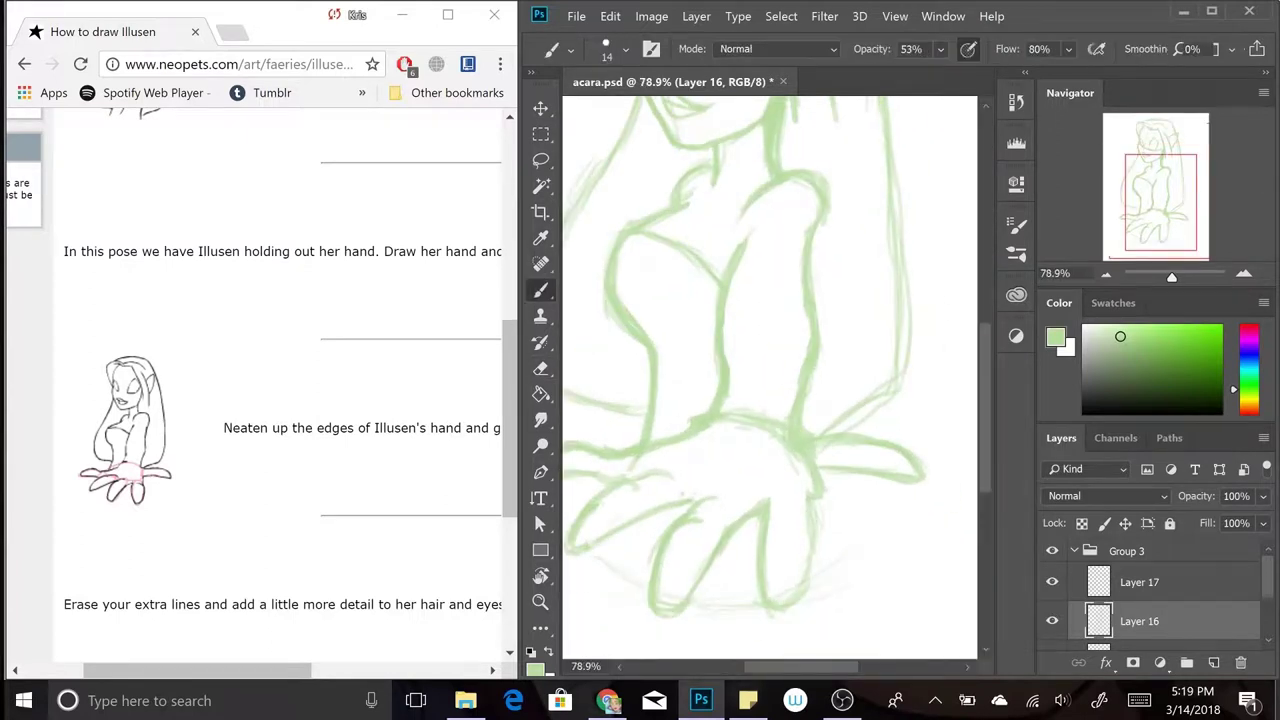
key(ctrl+z)
drag(812, 450, 893, 456)
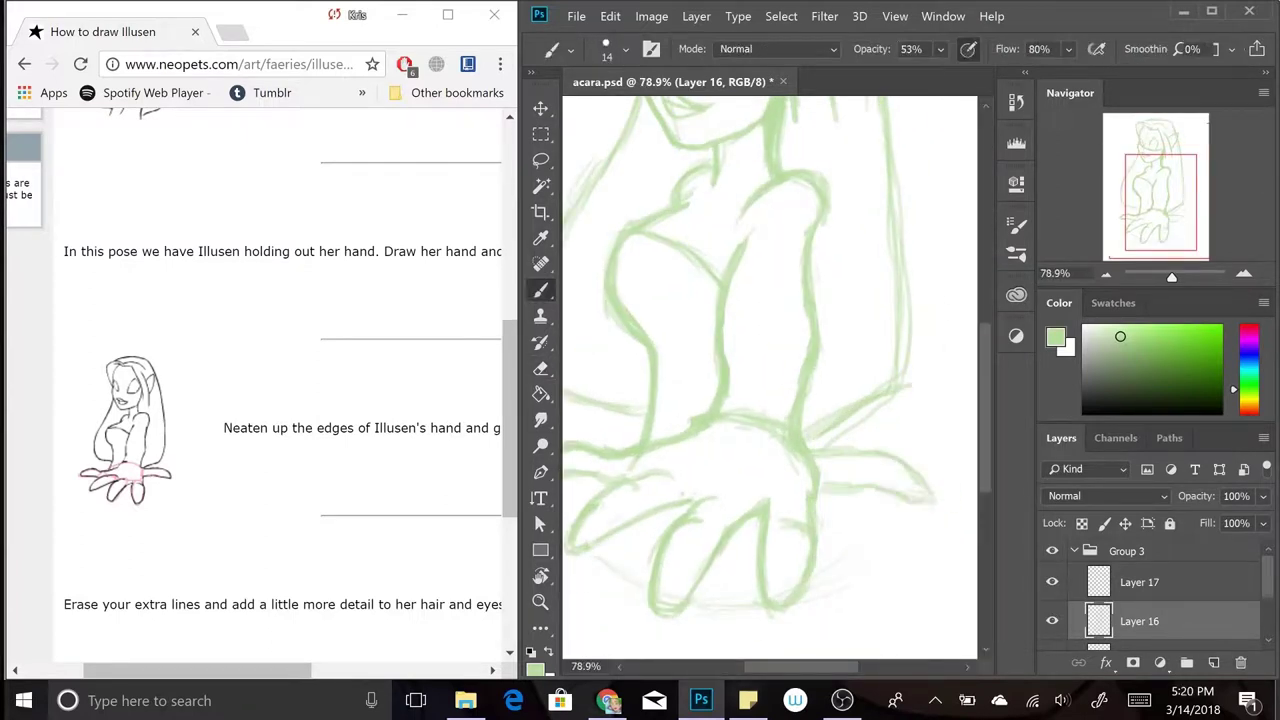
scroll(784, 400, down, 2)
scroll(260, 400, down, 5)
scroll(784, 400, up, 2)
- Commit the hand transform, then lasso the left fingers and rotate them to a new angle
key(v)
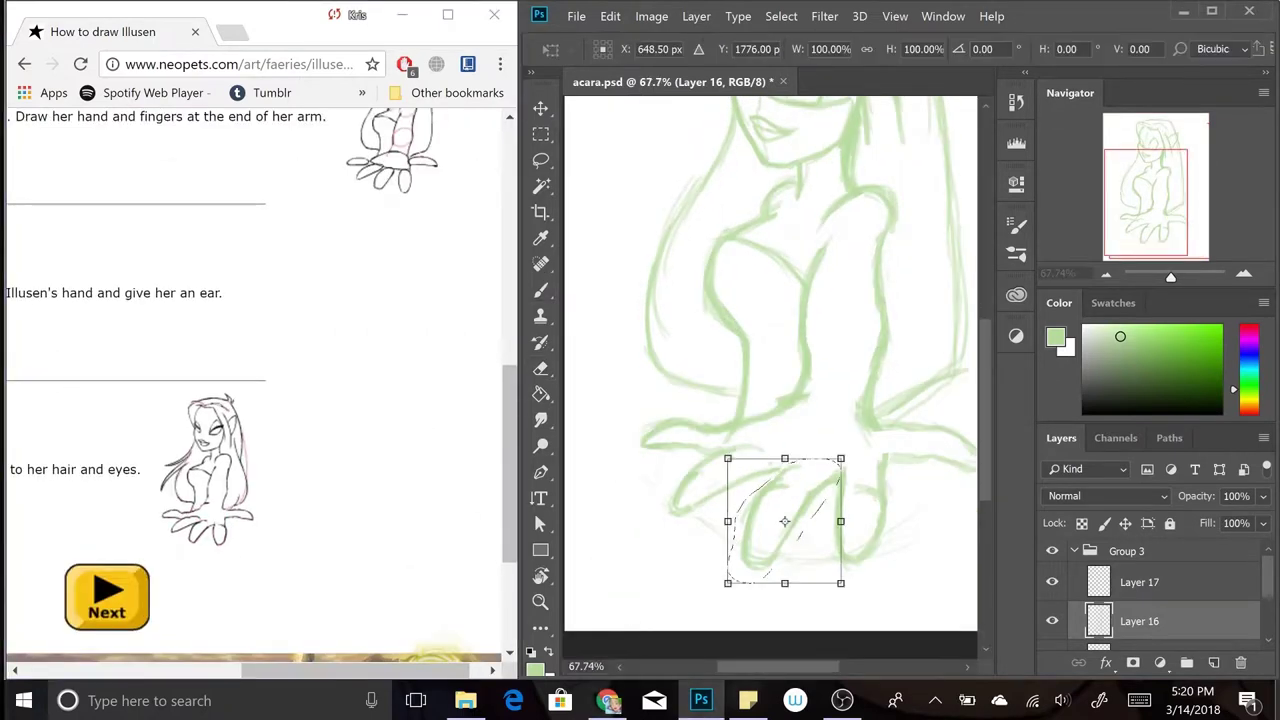
key(b)
key(Return)
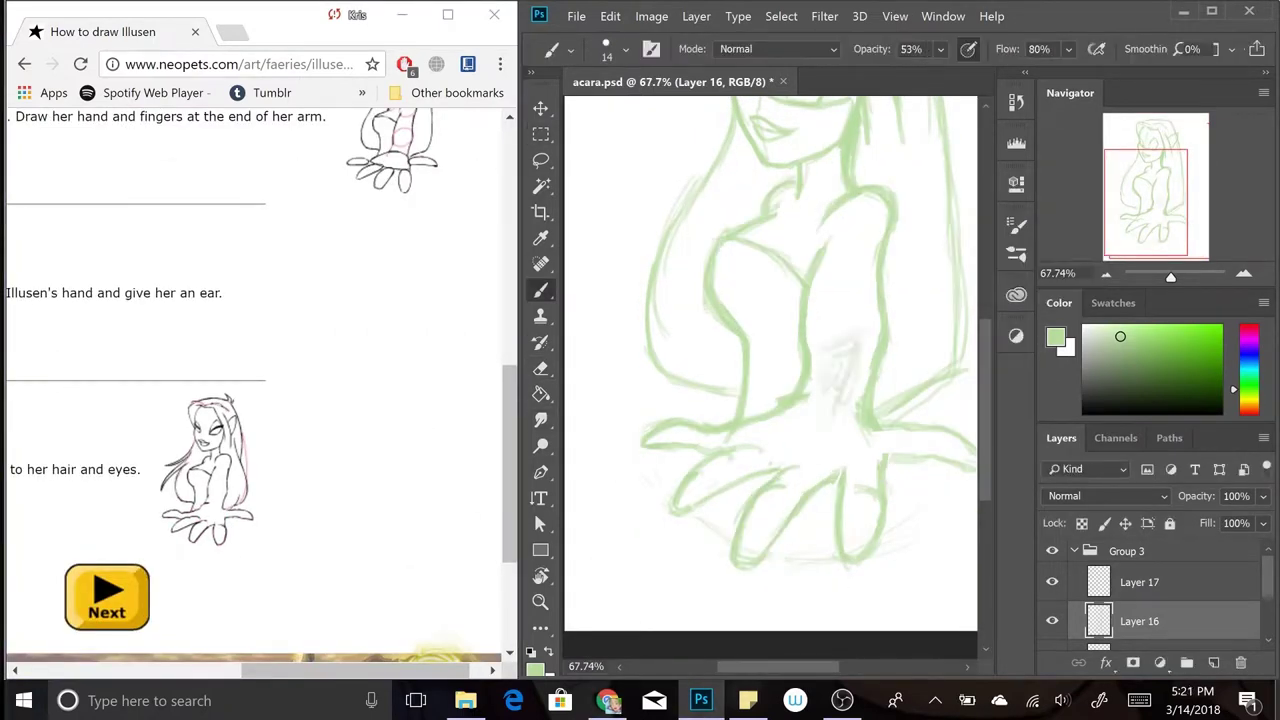
drag(834, 488, 836, 490)
key(ctrl+t)
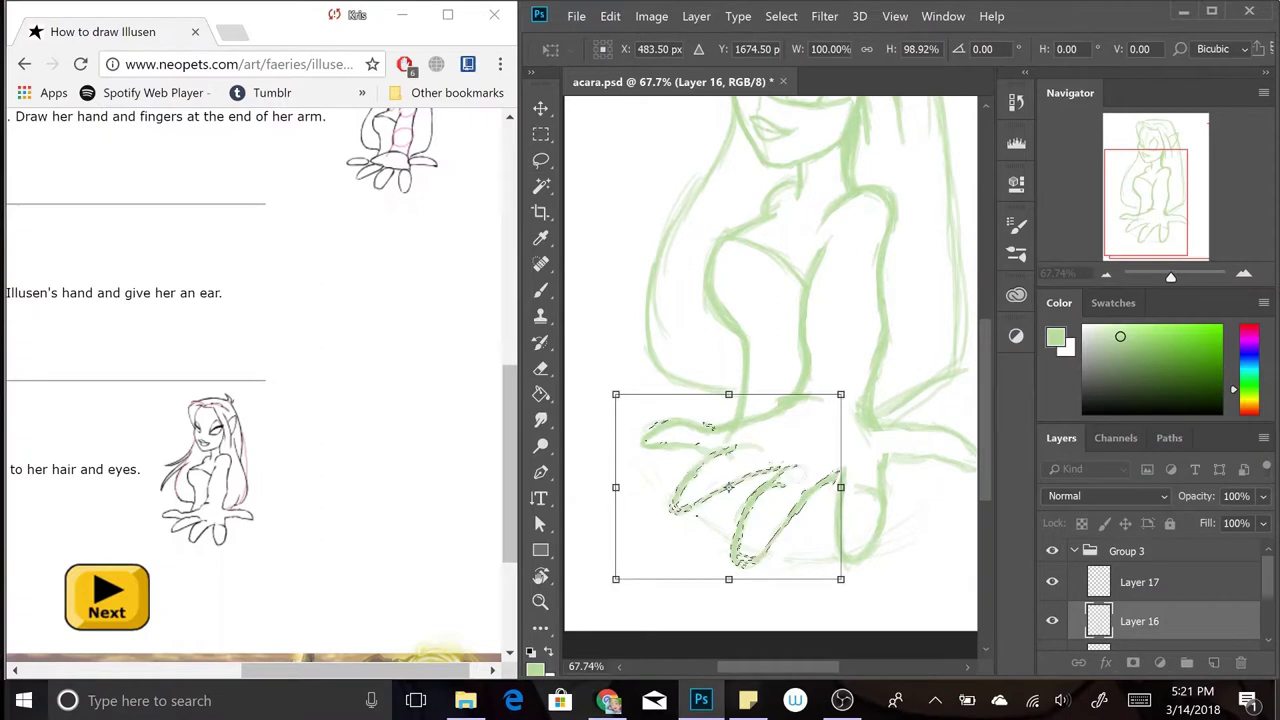
drag(790, 540, 766, 514)
click(1140, 646)
click(1006, 283)
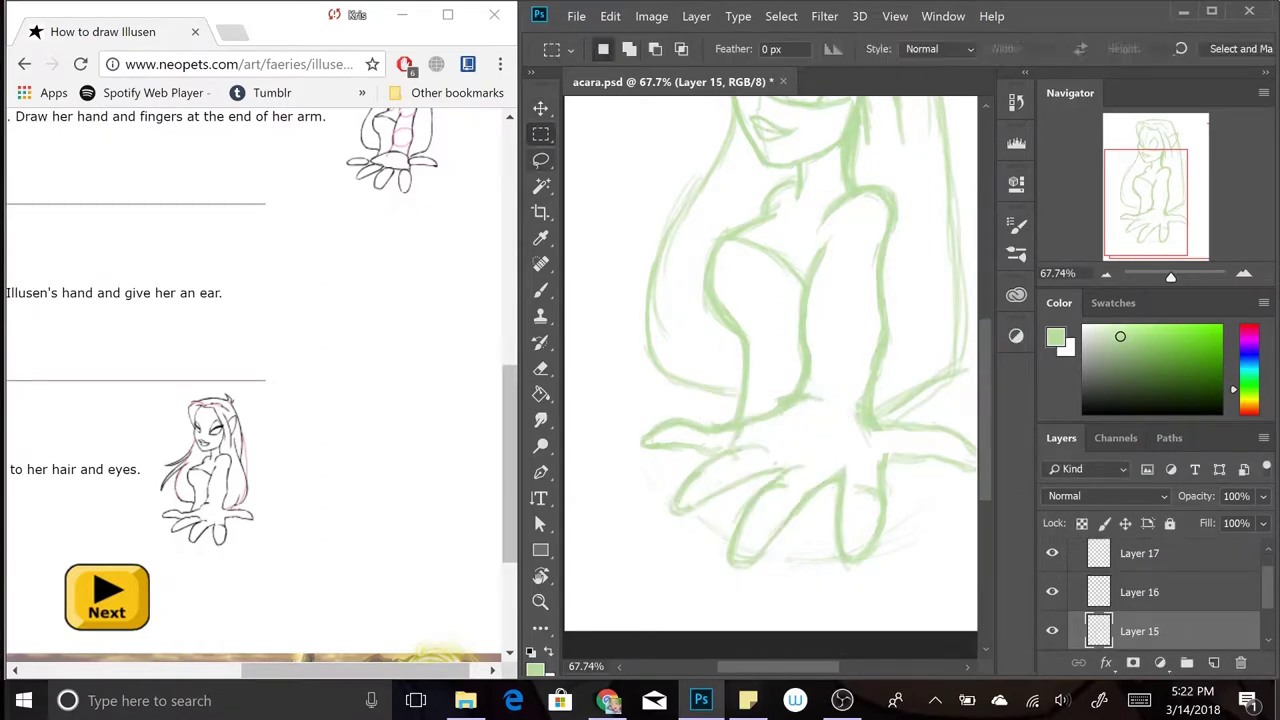
- Tidy the fingers on Layers 17 and 16, alternating between Eraser and Brush
key(alt+])
key(e)
key(alt+[)
key(b)
key(e)
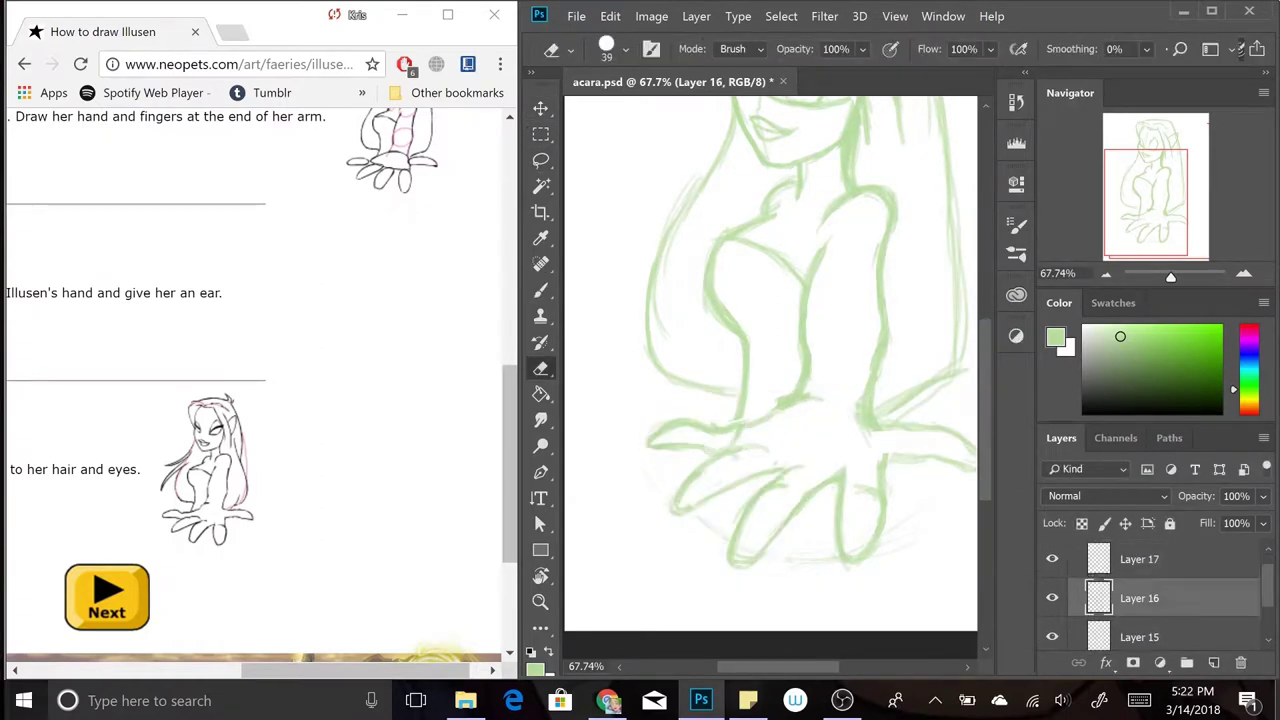
key(b)
scroll(770, 360, down, 2)
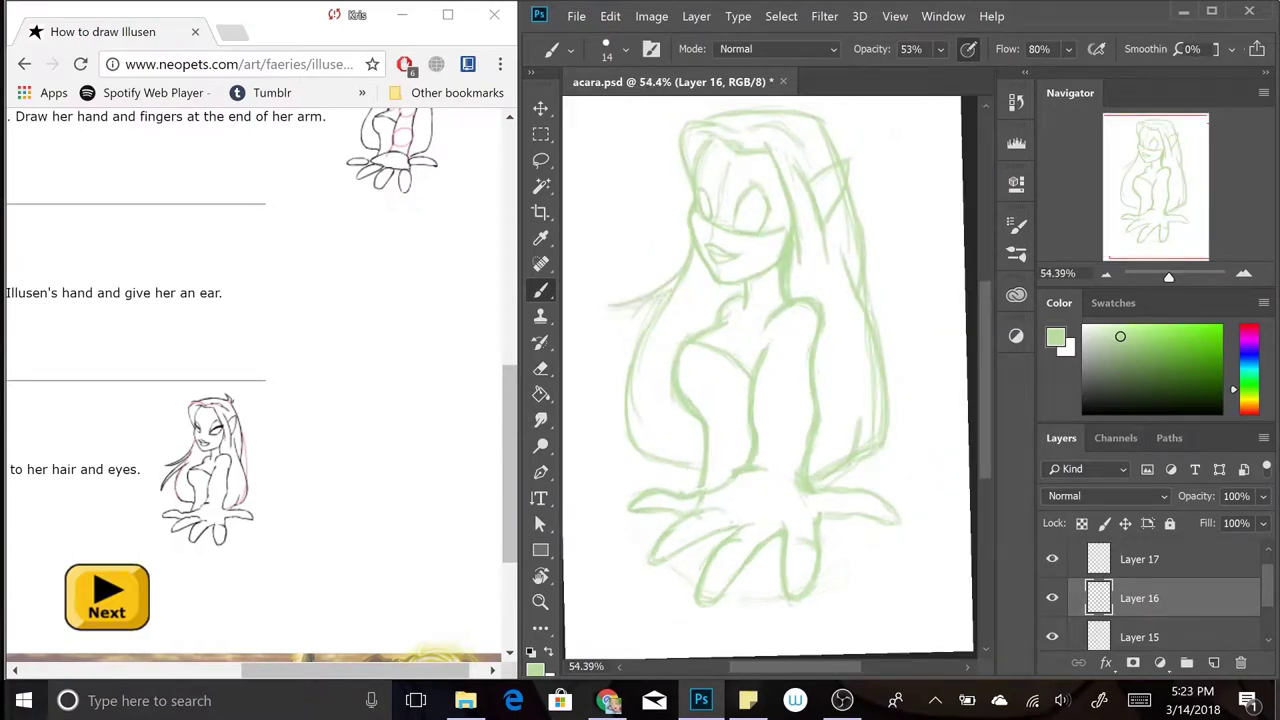
- Erase on Layer 15, adding and then removing an empty sketch layer
key(alt+[)
key(e)
scroll(760, 240, up, 6)
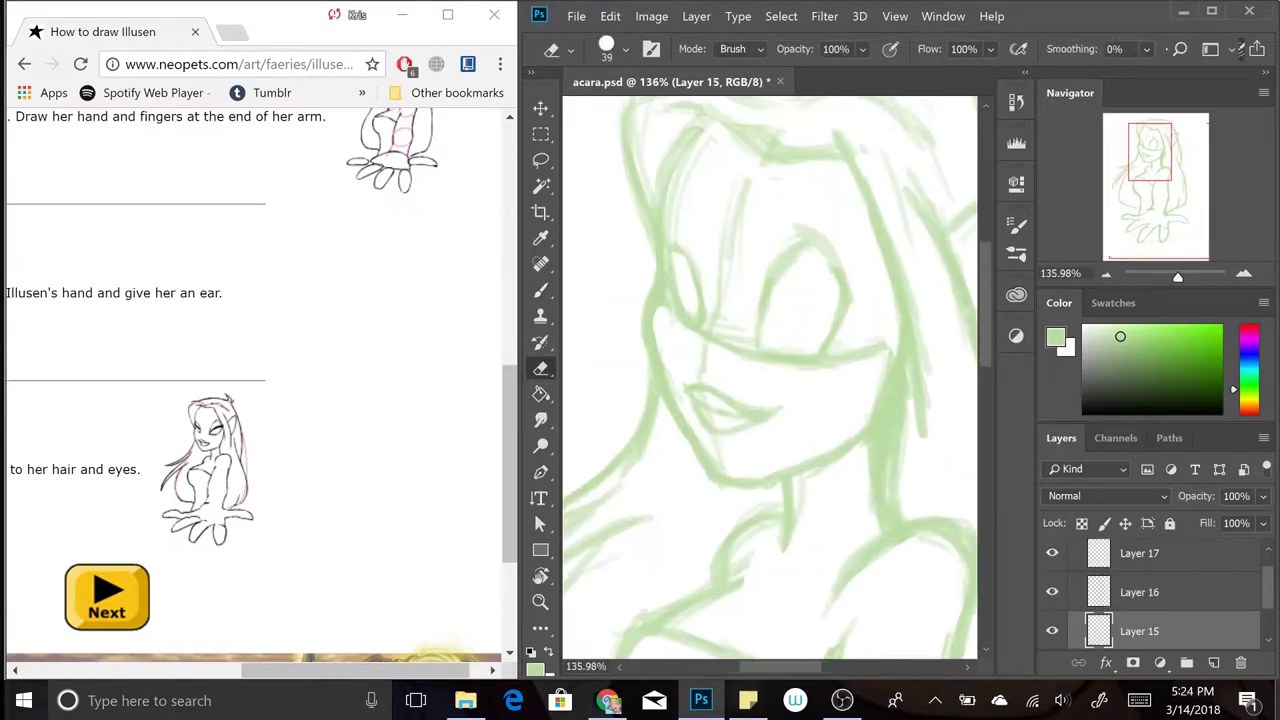
key(ctrl+shift+alt+n)
key(b)
key(ctrl+z)
key(e)
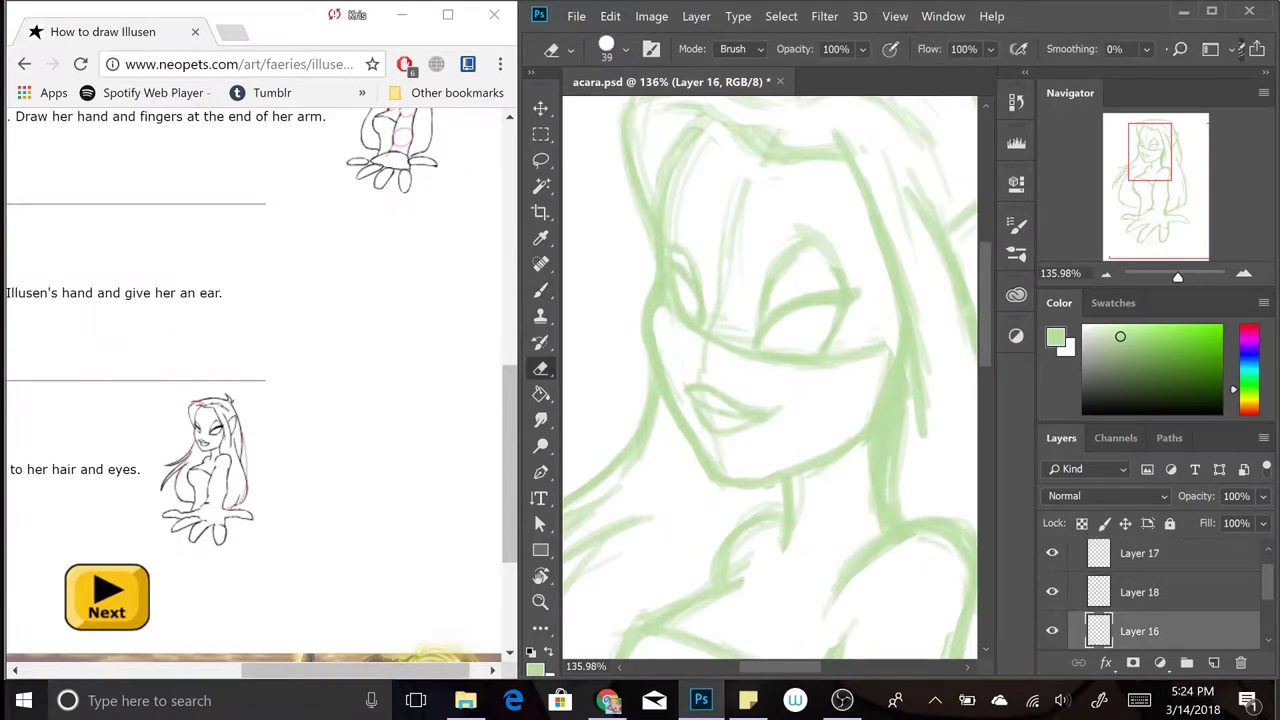
- Select Layer 18 to work on
scroll(770, 380, down, 3)
scroll(260, 390, up, 15)
scroll(260, 400, down, 4)
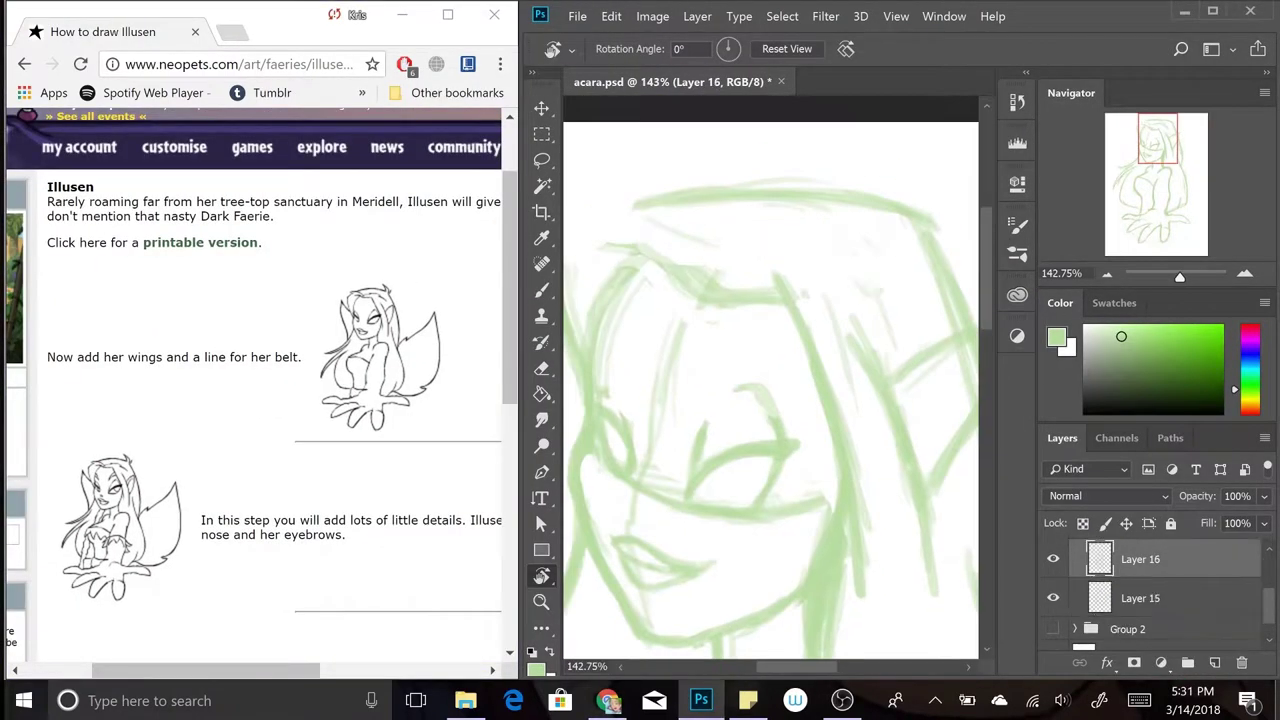
scroll(770, 400, down, 1)
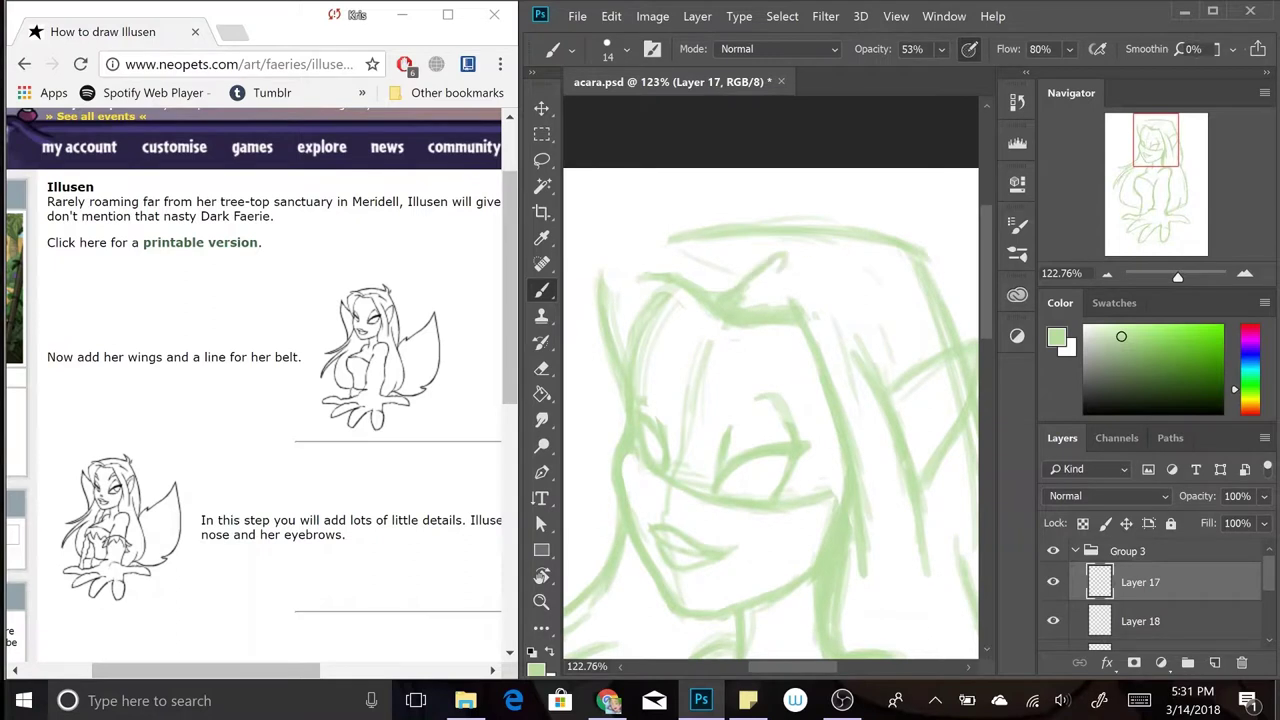
scroll(620, 414, down, 2)
scroll(770, 390, down, 2)
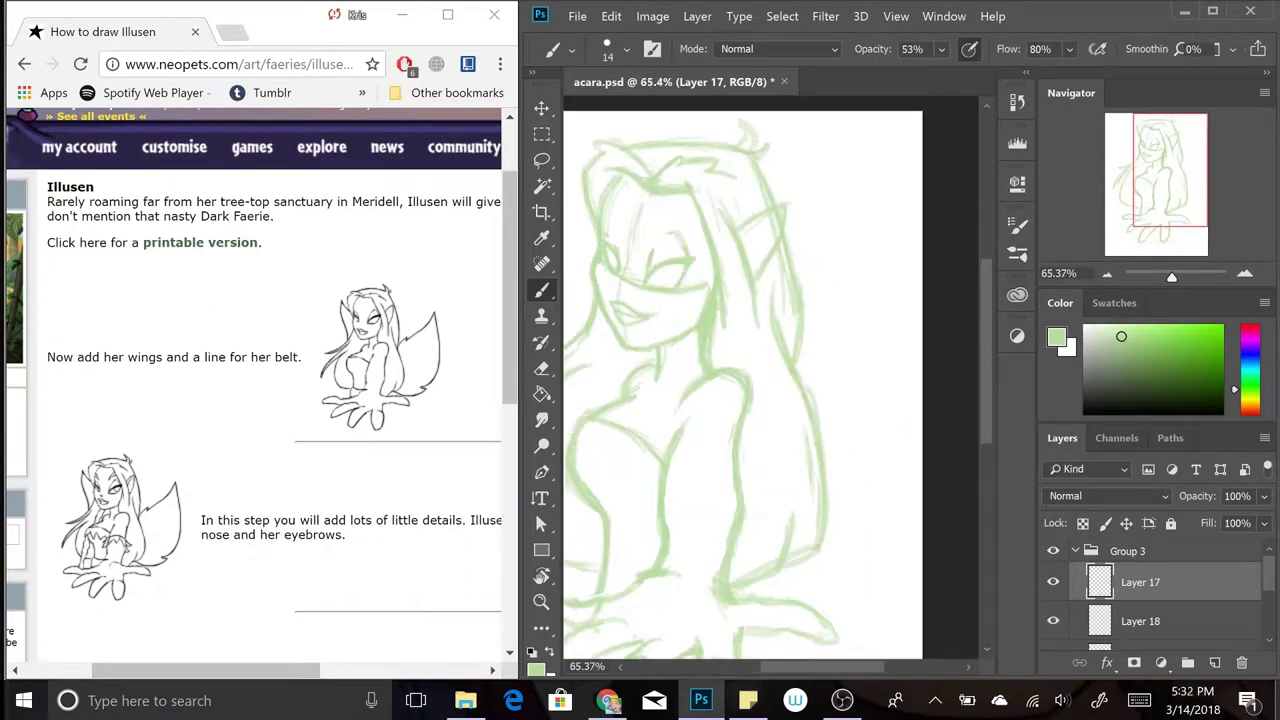
click(1140, 621)
scroll(770, 390, down, 1)
- Move to Layer 17, undo the last stroke, and add new Layers 19 and 20
key(alt+bracketright)
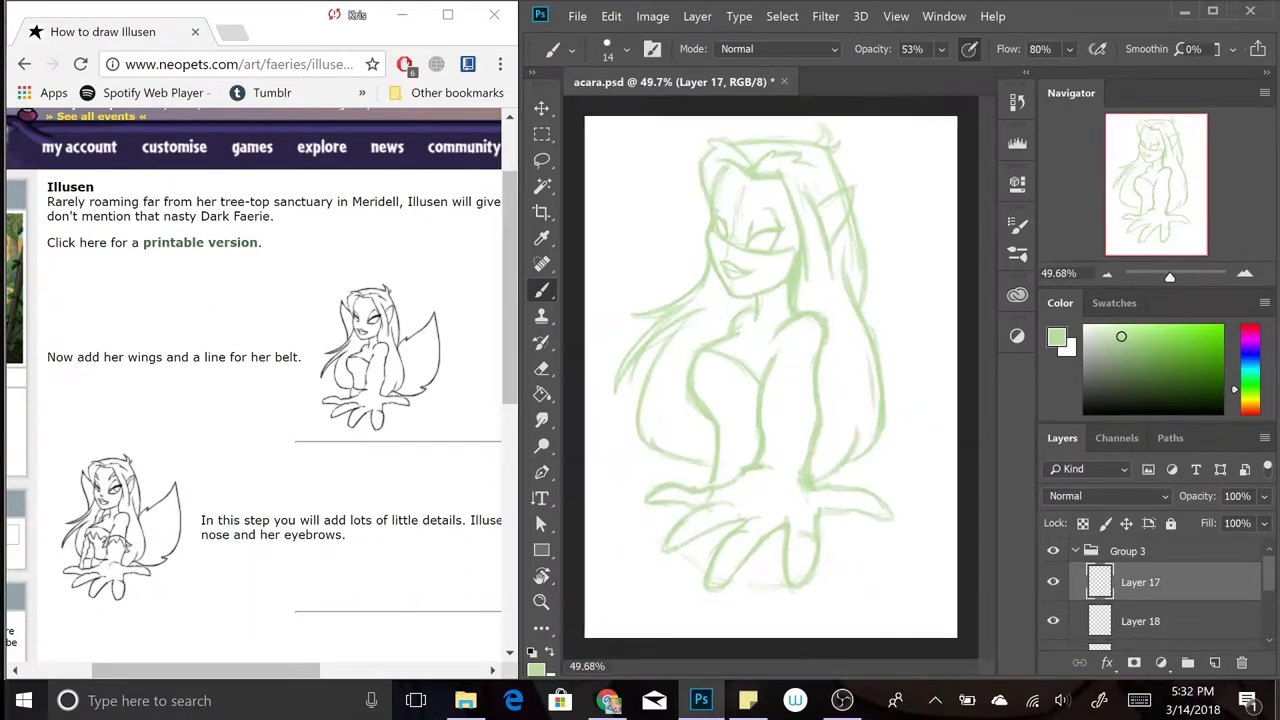
key(ctrl+alt+z)
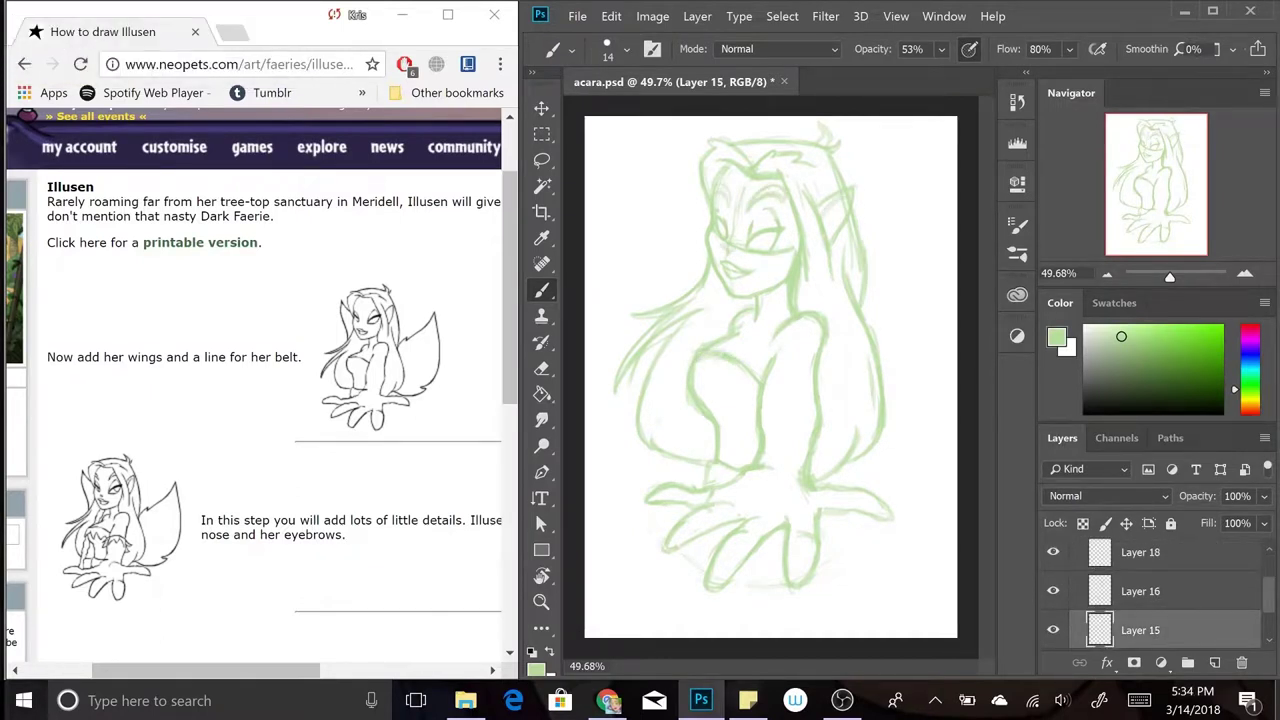
key(ctrl+shift+z)
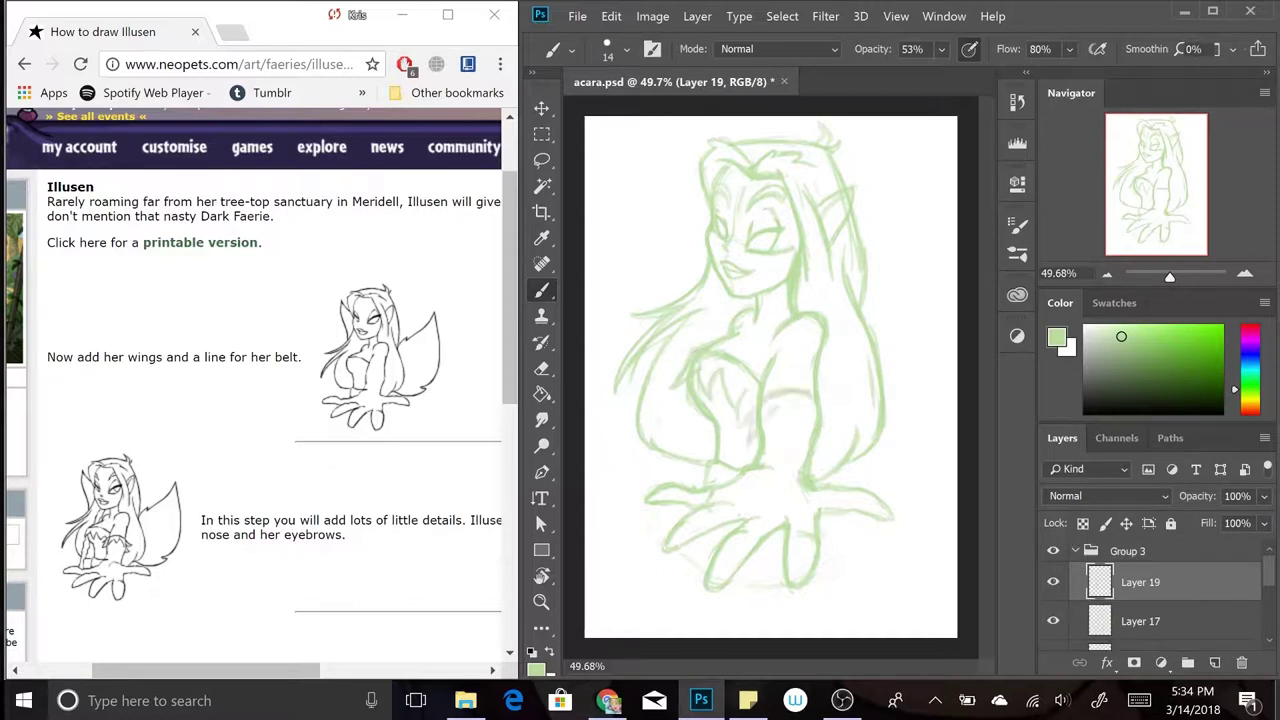
key(ctrl+z)
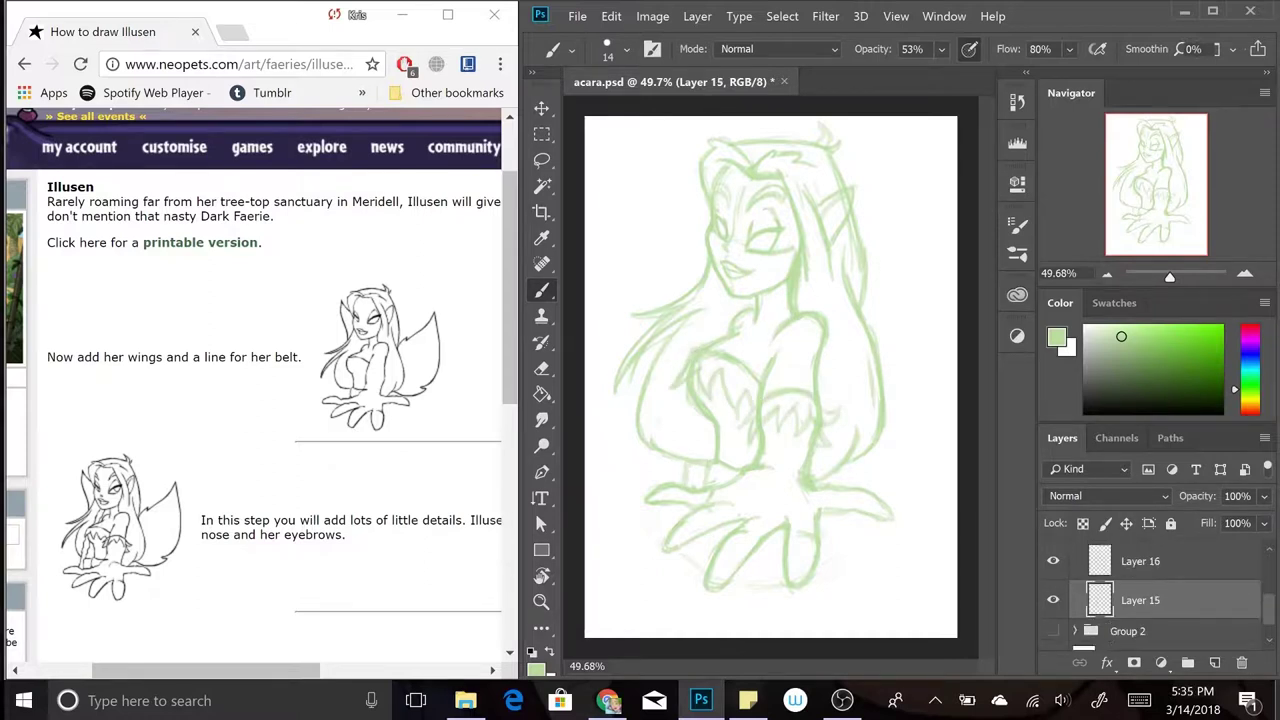
key(ctrl+shift+z)
- Transform and apply the small new stroke on Layer 20, then cancel a second transform
key(ctrl+t)
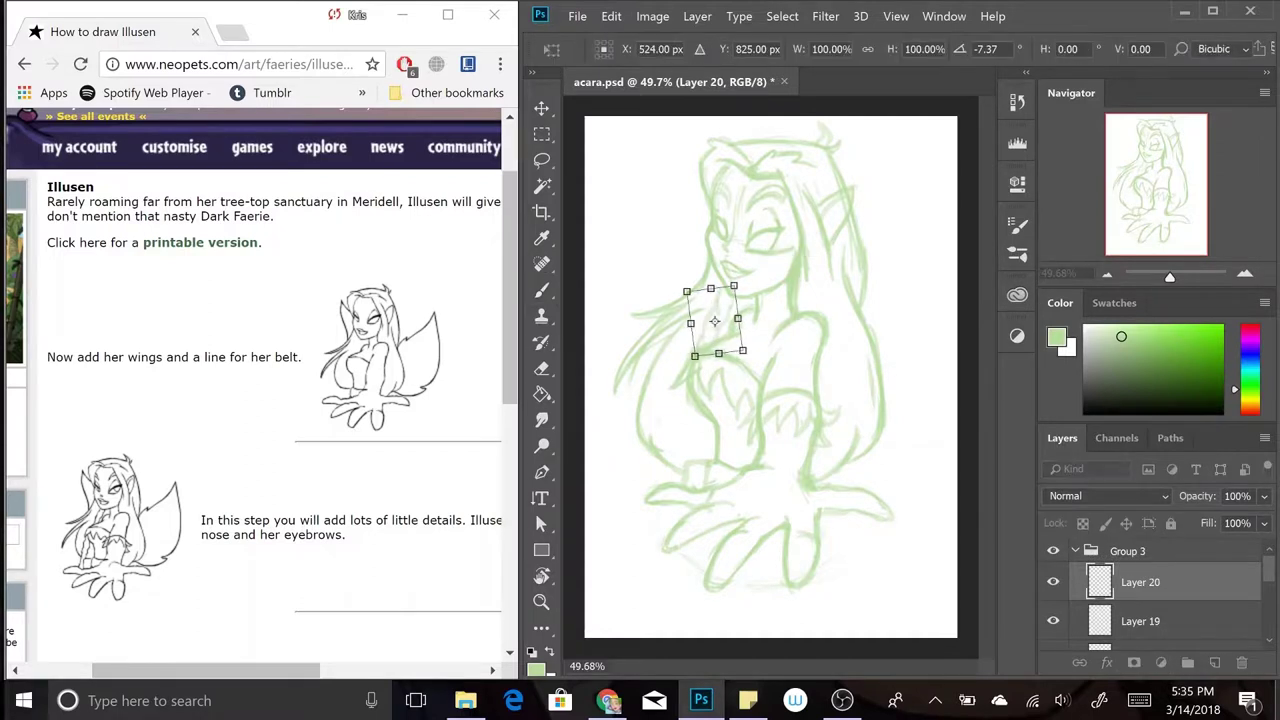
key(b)
key(Return)
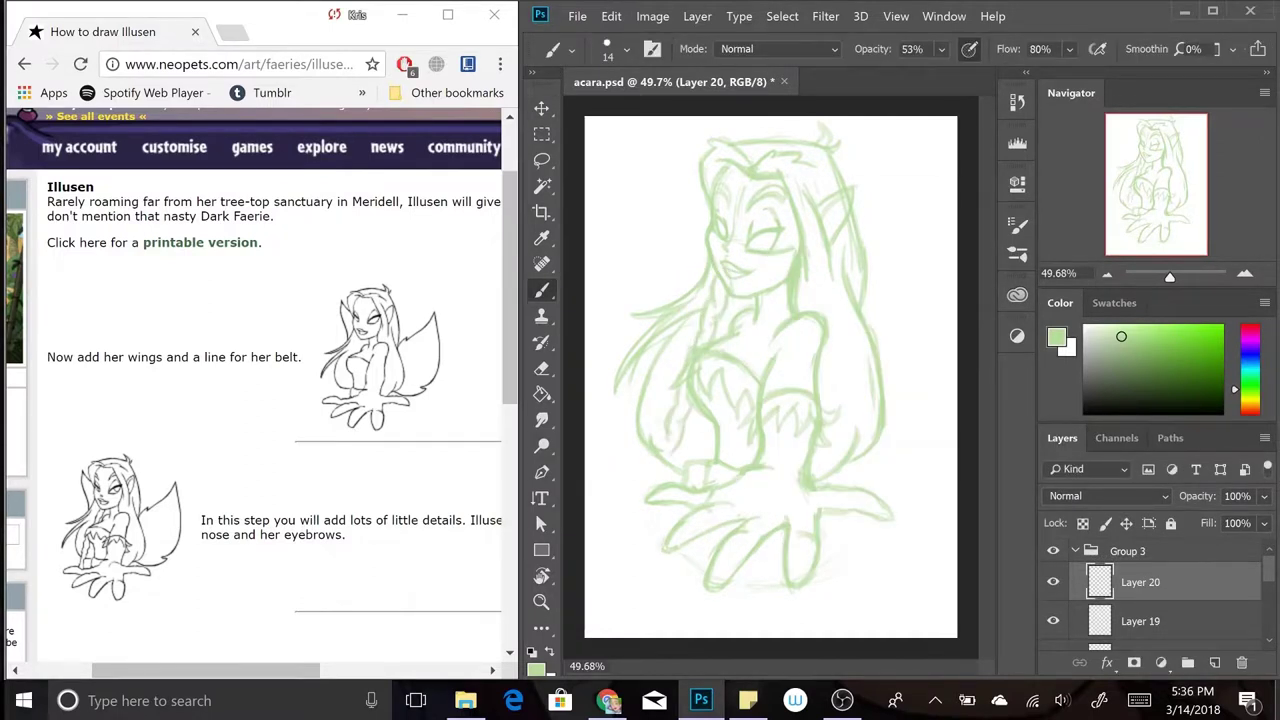
key(ctrl+t)
key(Escape)
key(m)
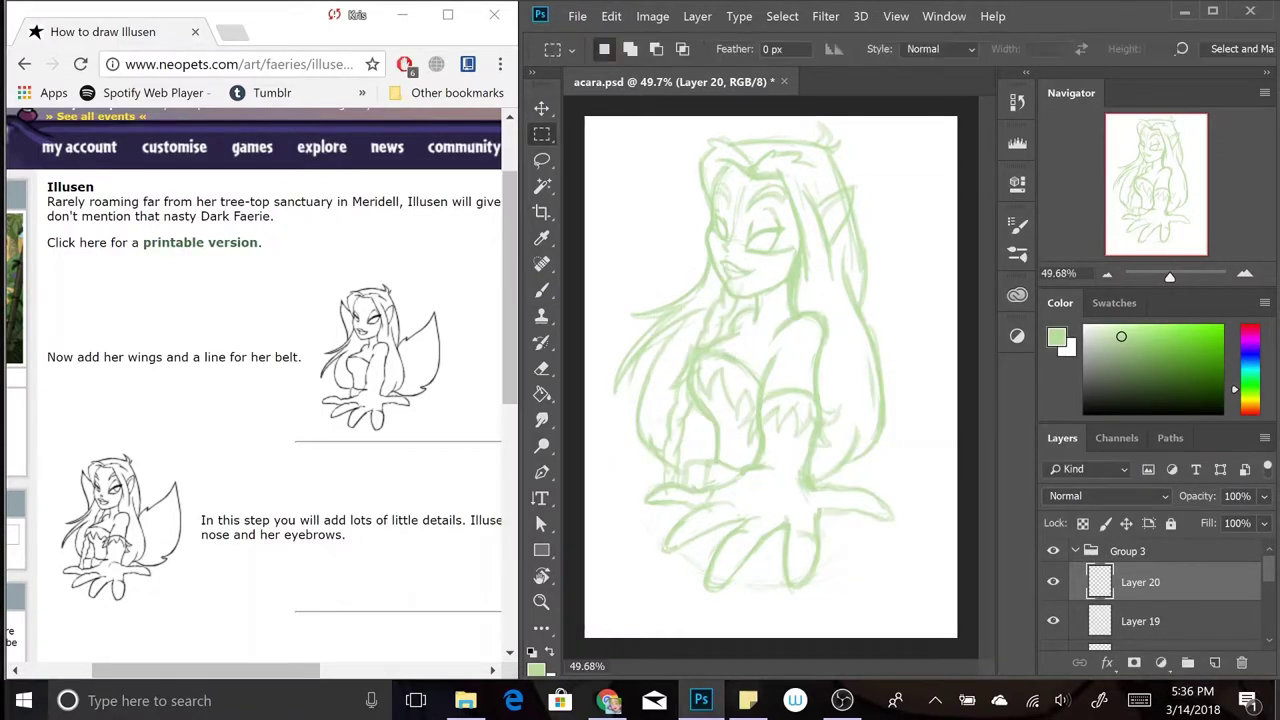
- Brush in the ear, hair strands and bodice zigzag details
scroll(260, 380, down, 2)
scroll(260, 380, right, 2)
scroll(260, 380, up, 1)
scroll(260, 380, left, 3)
key(b)
scroll(765, 240, up, 3)
scroll(260, 380, down, 1)
scroll(260, 380, right, 2)
scroll(765, 240, down, 3)
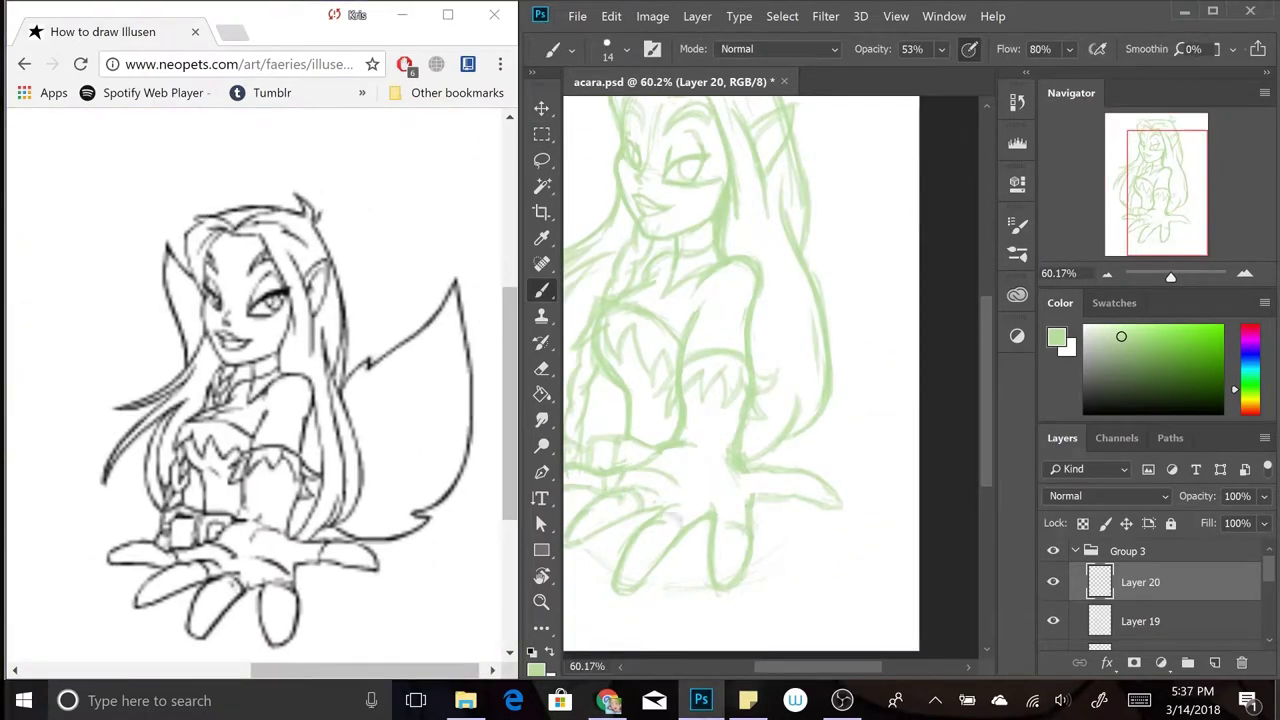
scroll(765, 370, up, 1)
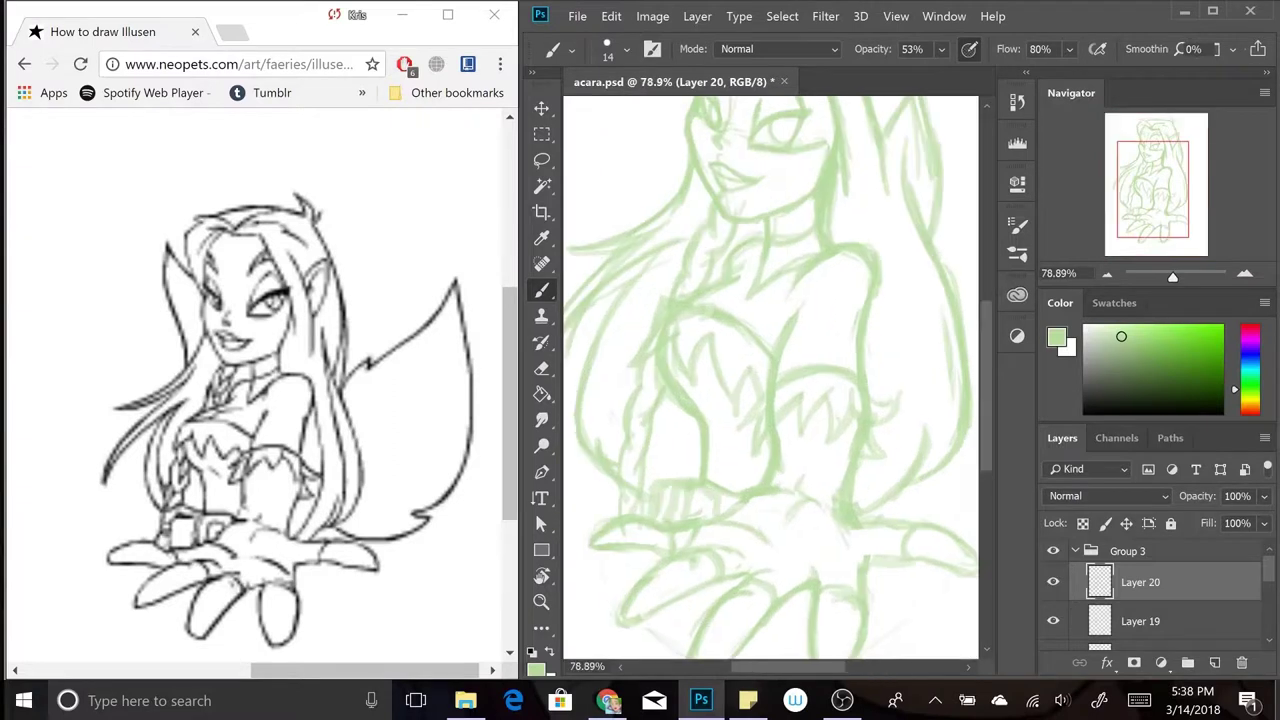
key(b)
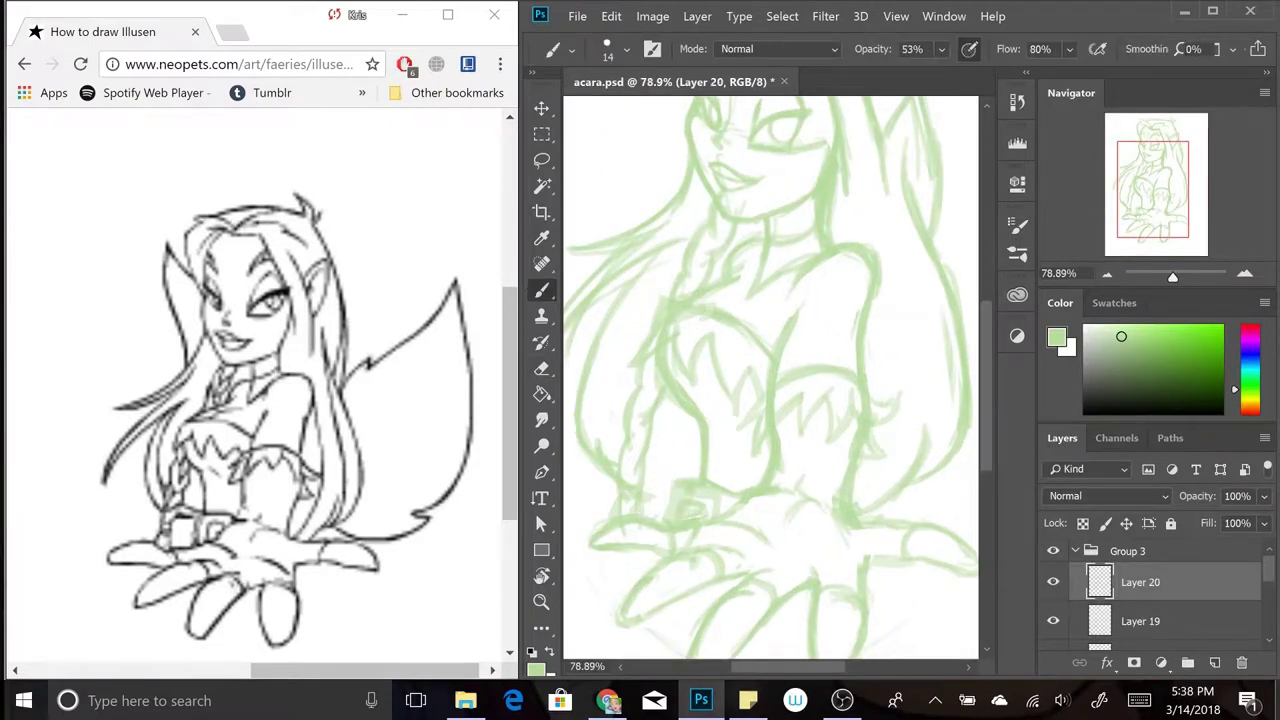
scroll(715, 245, down, 2)
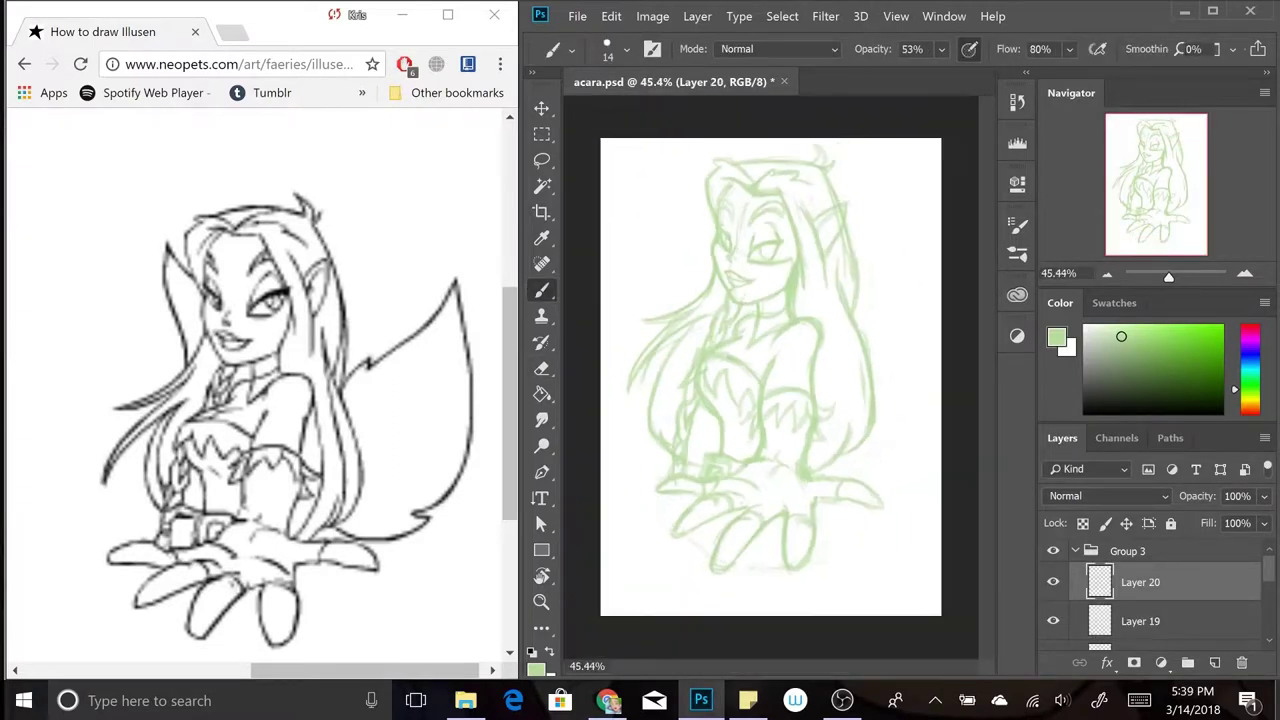
scroll(260, 380, down, 1)
scroll(260, 380, left, 2)
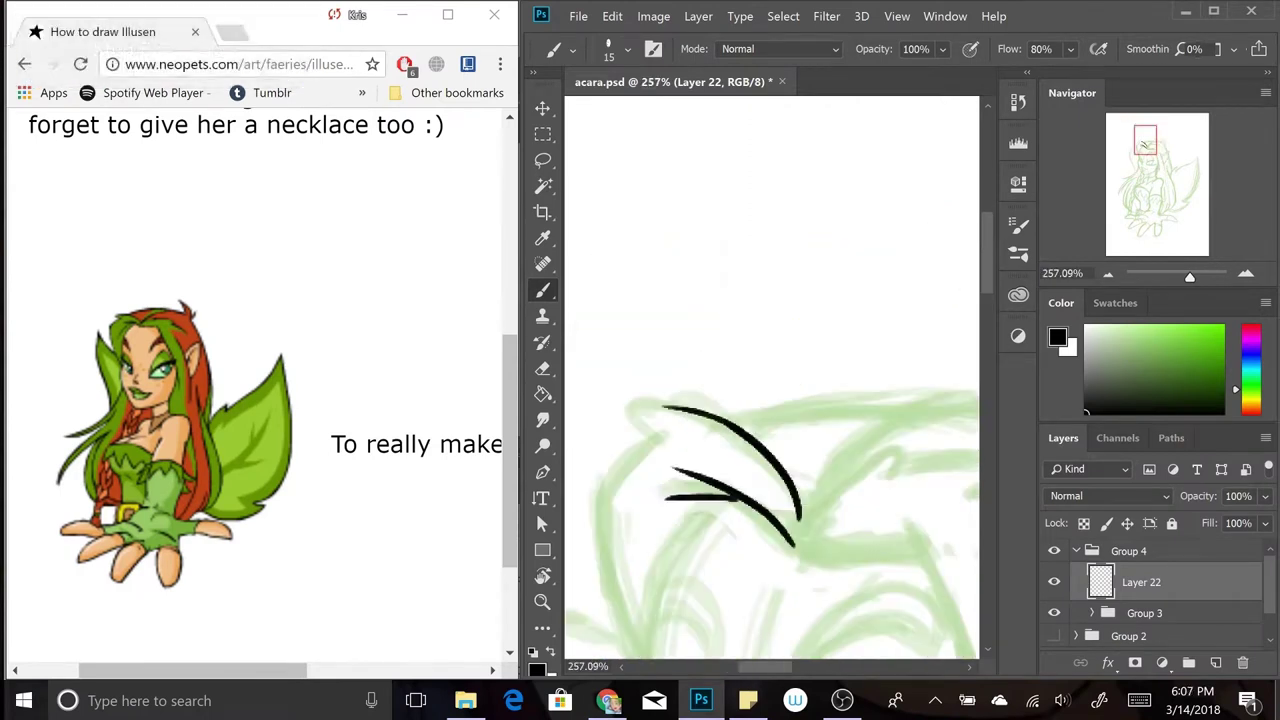
- Warp the black jawline outline into a smoother curve with Free Transform
key(ctrl+alt+z)
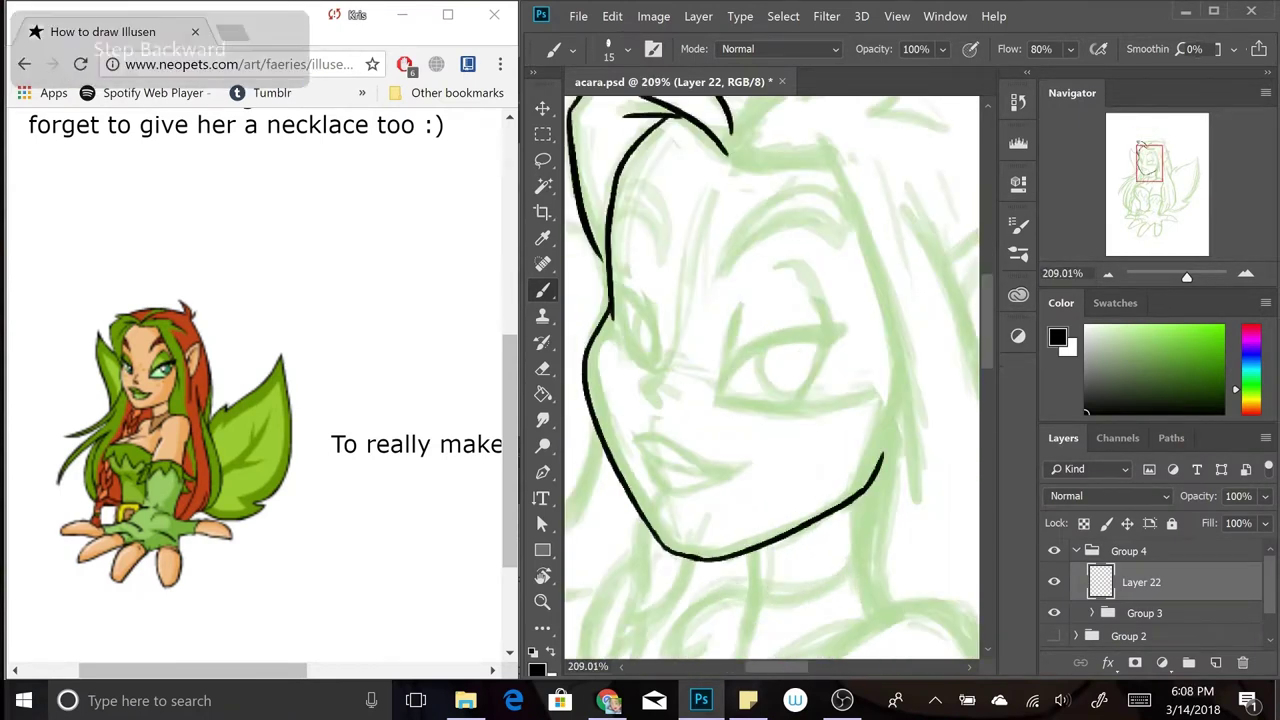
key(ctrl+t)
drag(731, 377, 690, 550)
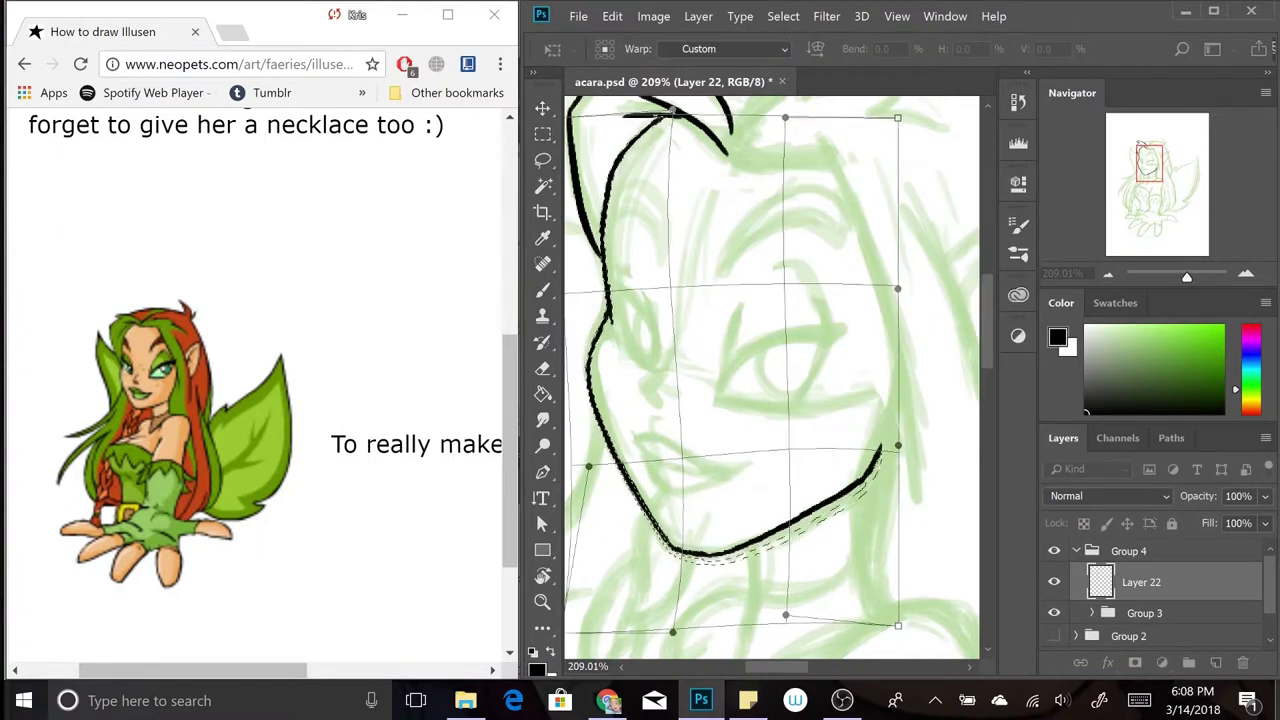
key(Return)
key(b)
- Ink the hair outline, hair strands, ear and chin beside the face
drag(726, 152, 870, 268)
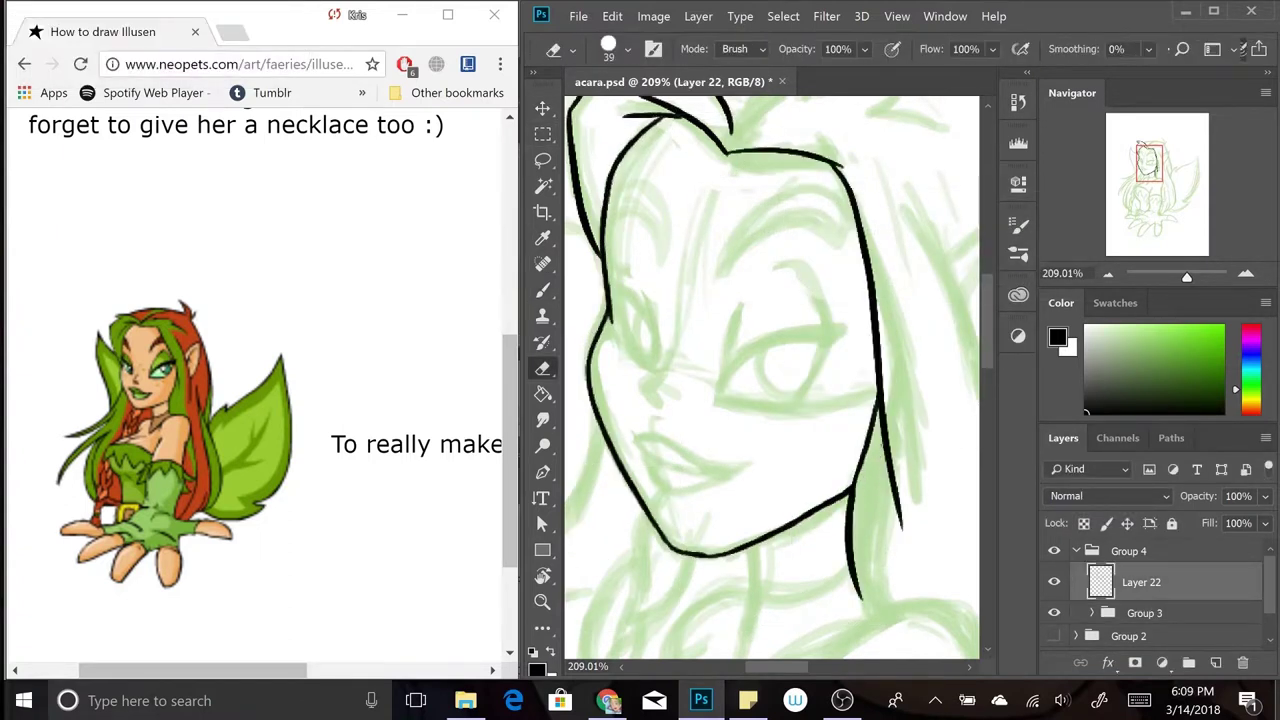
key(ctrl+alt+z)
drag(720, 165, 795, 178)
drag(758, 218, 800, 415)
drag(775, 300, 855, 215)
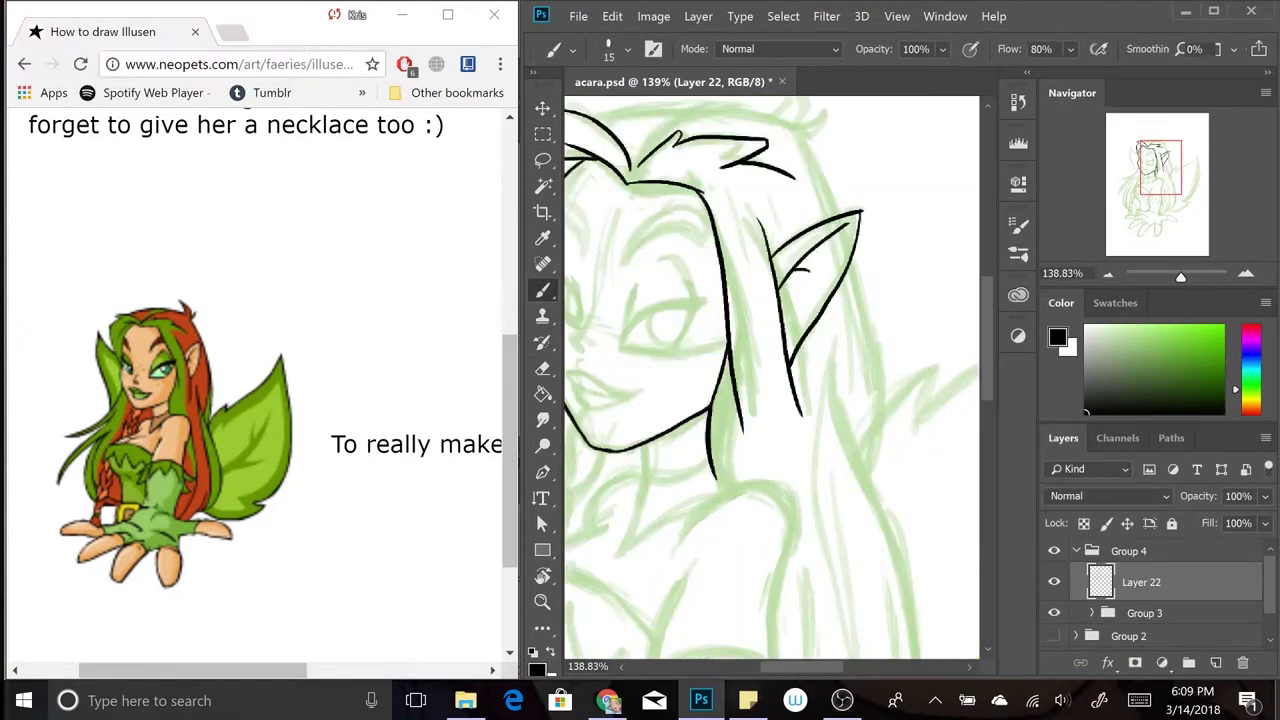
key(ctrl+minus)
key(ctrl+plus)
key(ctrl+alt+z)
scroll(770, 380, down, 3)
- Ink the neck and shoulder curve, the lower arm and the sleeve cuff
mouse_move(706, 482)
mouse_down()
mouse_move(786, 463)
mouse_move(870, 565)
mouse_up()
key(ctrl+alt+z)
mouse_move(790, 320)
mouse_down()
mouse_move(815, 366)
mouse_move(694, 418)
mouse_up()
scroll(770, 380, down, 3)
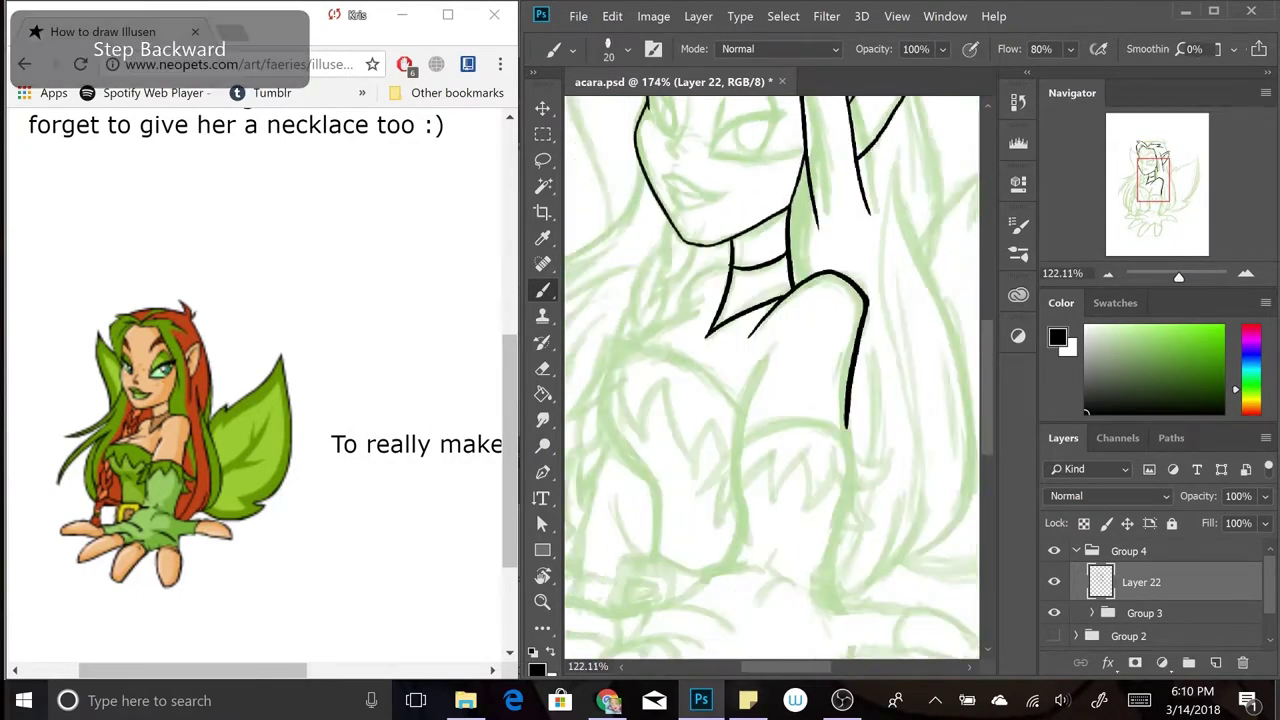
drag(750, 298, 855, 432)
scroll(770, 380, down, 2)
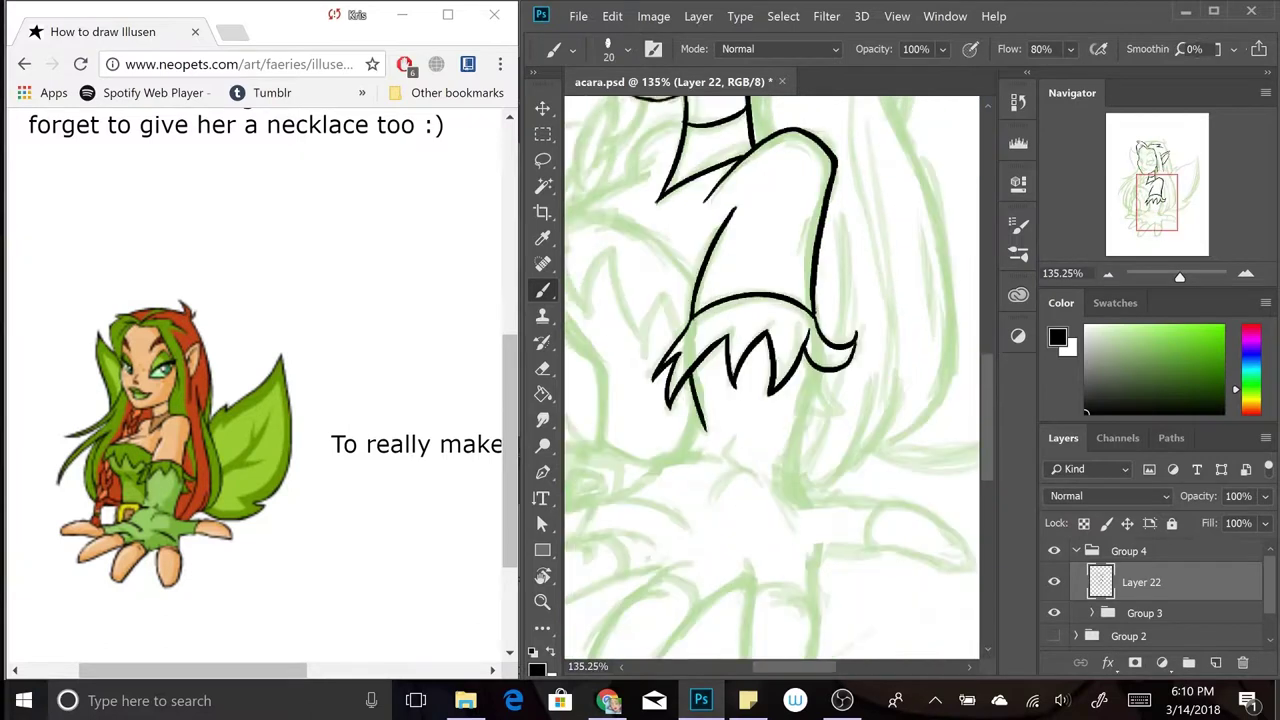
scroll(770, 380, up, 3)
- Ink a long stroke across the chest, dropping the extra short curve
drag(628, 345, 812, 425)
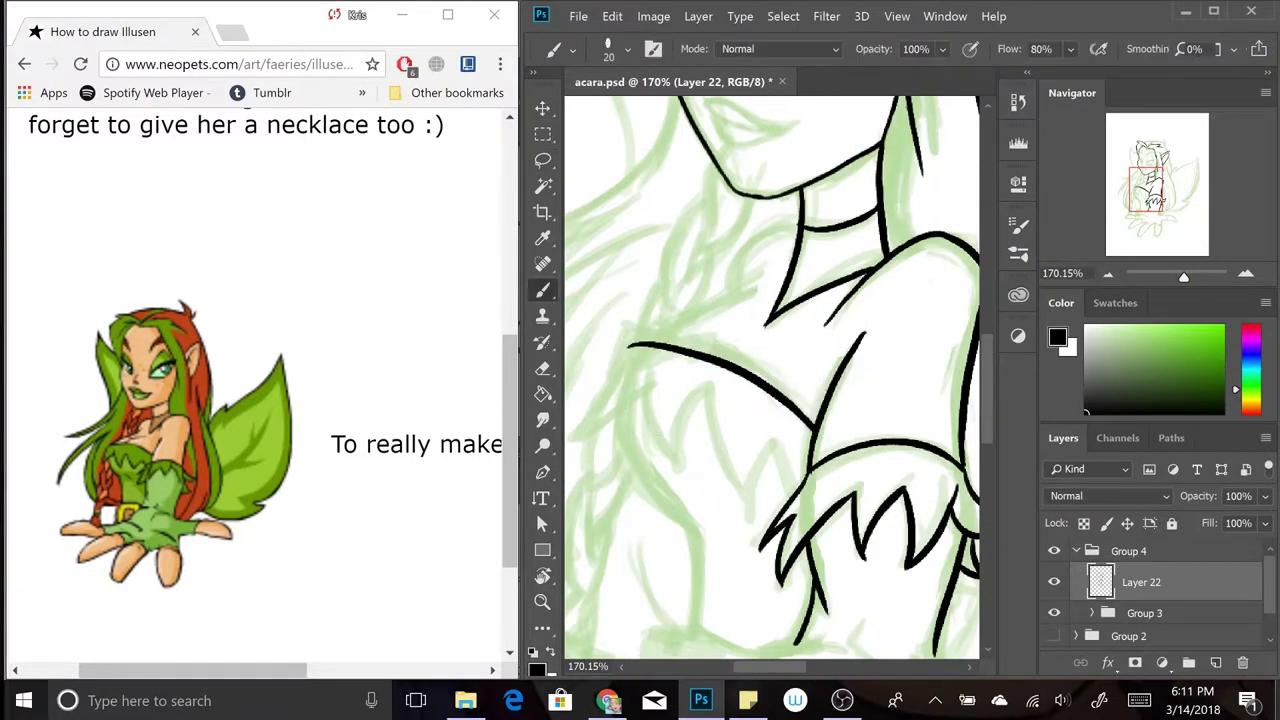
drag(708, 352, 768, 341)
scroll(770, 380, up, 2)
key(ctrl+alt+z)
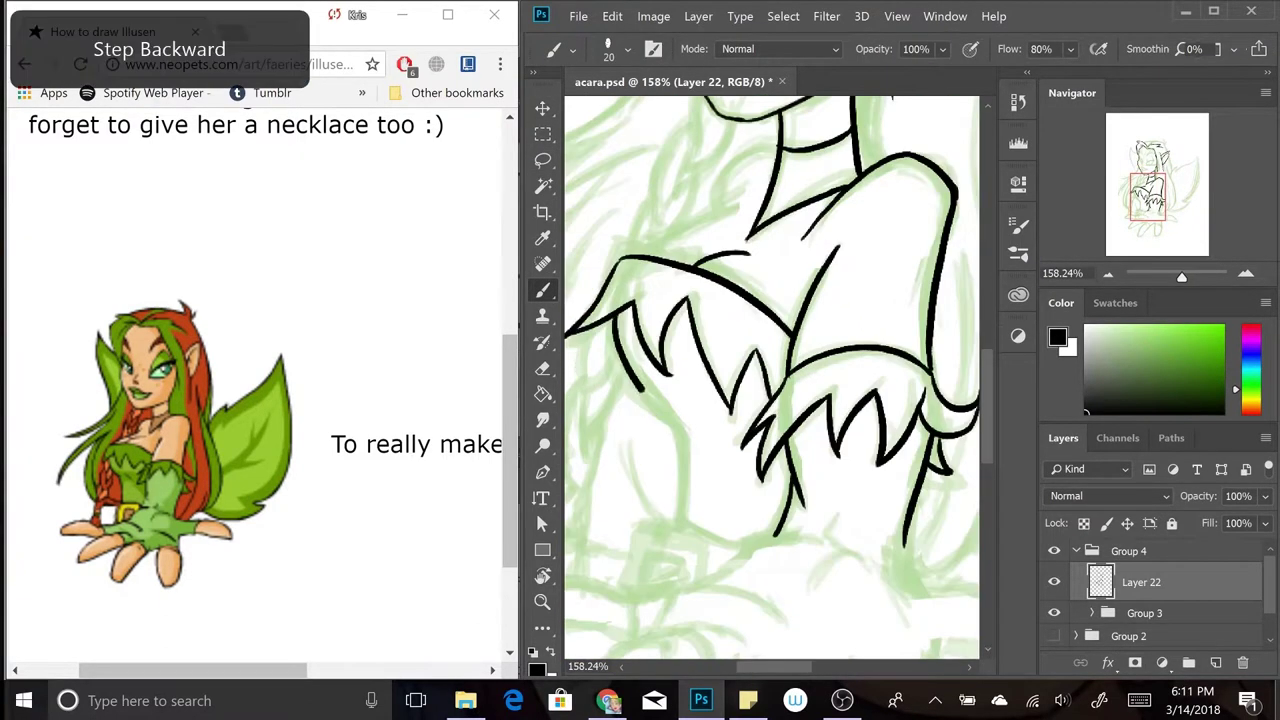
scroll(770, 380, up, 3)
key(ctrl+alt+z)
- Ink the lines around the neck and collar
mouse_move(663, 410)
mouse_down()
mouse_move(714, 360)
mouse_move(700, 425)
mouse_up()
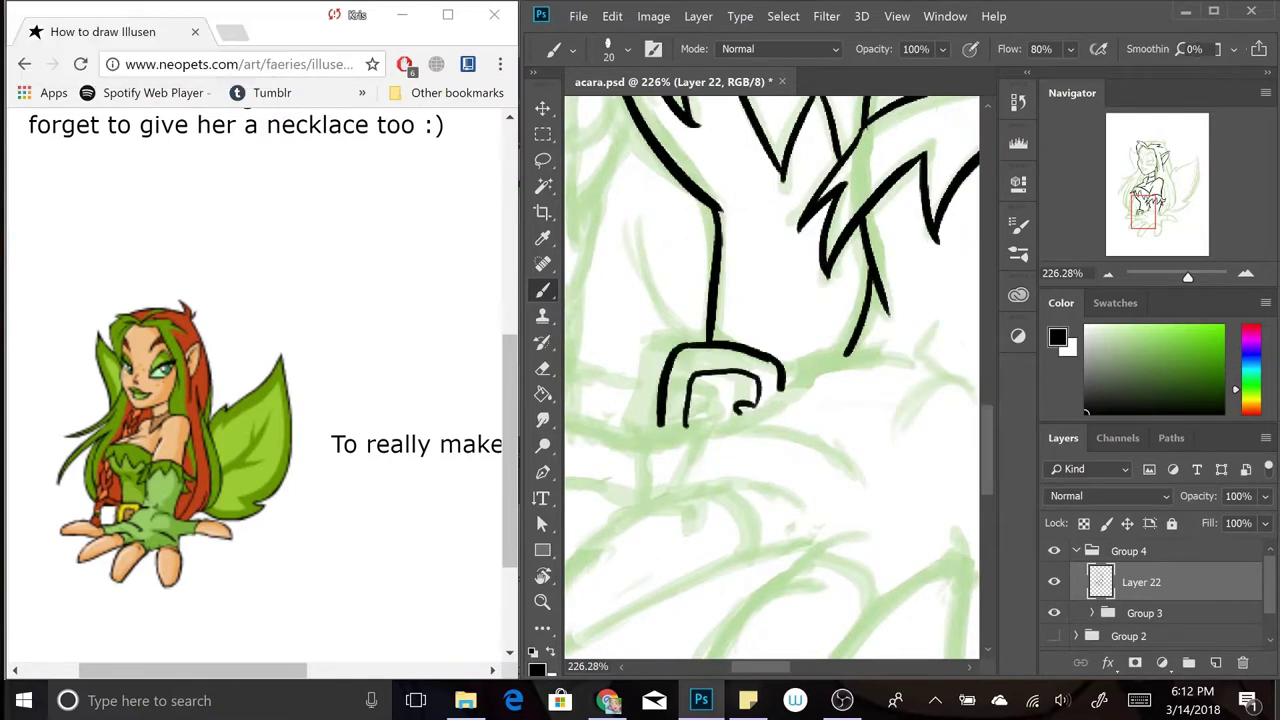
scroll(770, 380, down, 4)
mouse_move(640, 330)
mouse_down()
mouse_move(700, 430)
mouse_move(755, 405)
mouse_up()
scroll(770, 380, up, 4)
scroll(770, 380, down, 1)
key(ctrl+alt+z)
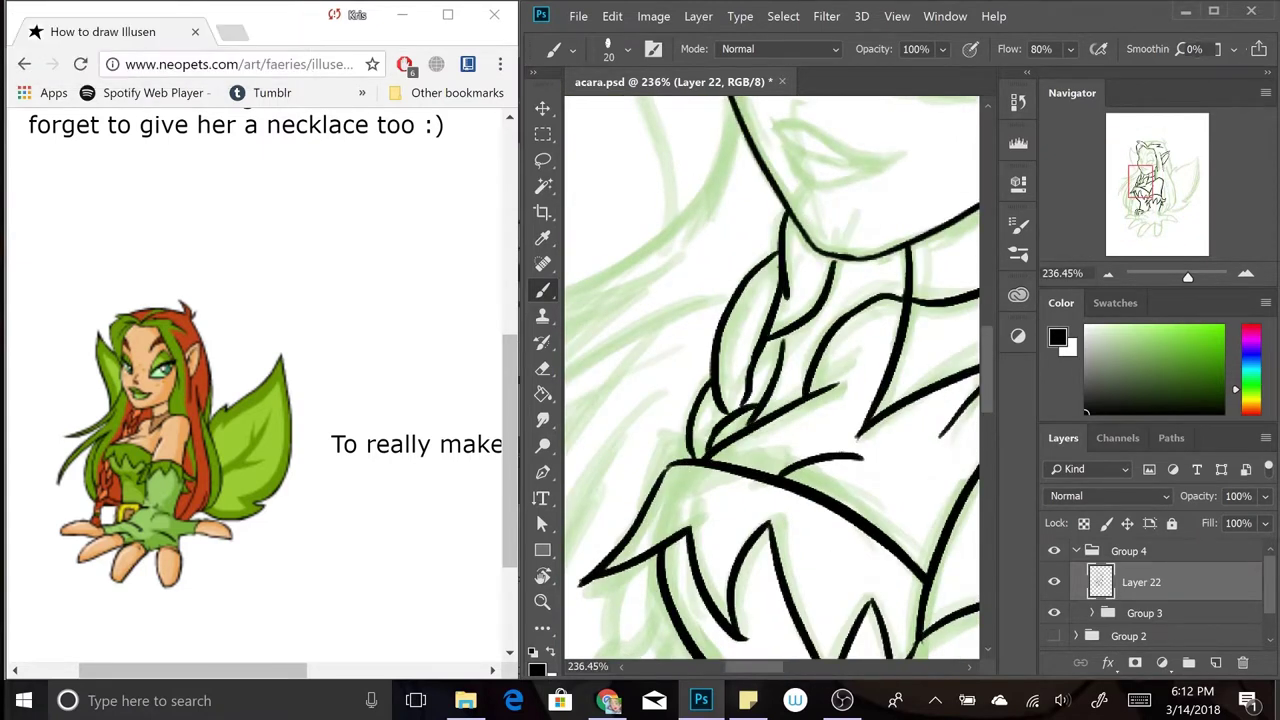
scroll(770, 380, up, 2)
key(ctrl+alt+z)
scroll(770, 380, down, 2)
- Ink the leafy sleeve edges on the left
drag(705, 340, 680, 500)
scroll(770, 380, up, 1)
scroll(770, 380, down, 3)
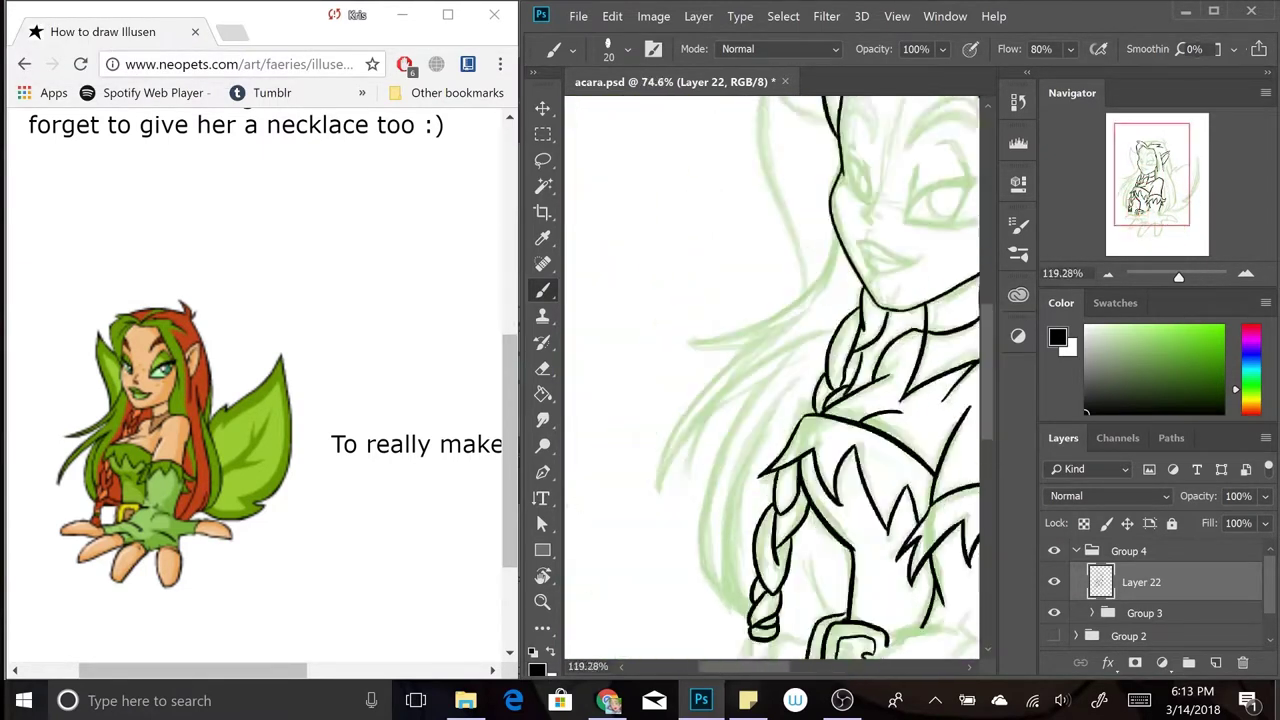
scroll(770, 380, up, 2)
- Ink the long hair strand on the left and the braid outline
drag(770, 335, 662, 450)
key(ctrl+alt+z)
drag(745, 365, 725, 548)
drag(815, 492, 795, 565)
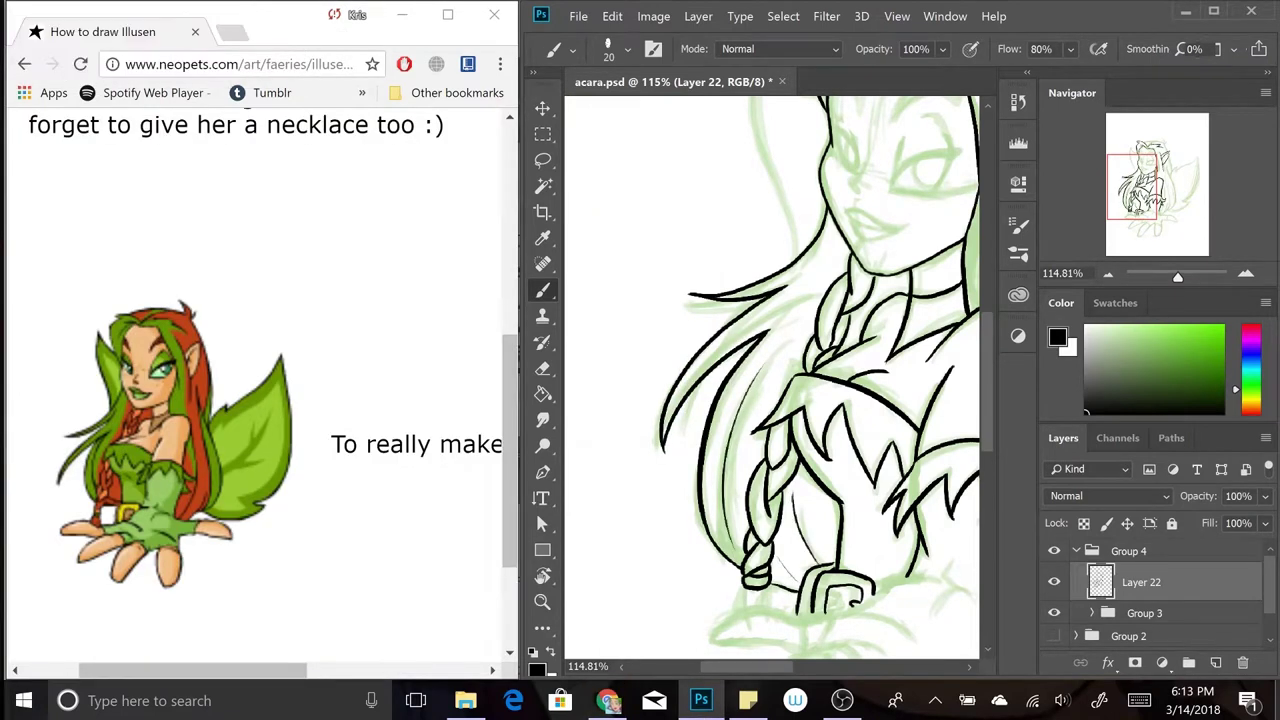
scroll(770, 380, up, 2)
scroll(770, 380, down, 3)
scroll(770, 380, up, 1)
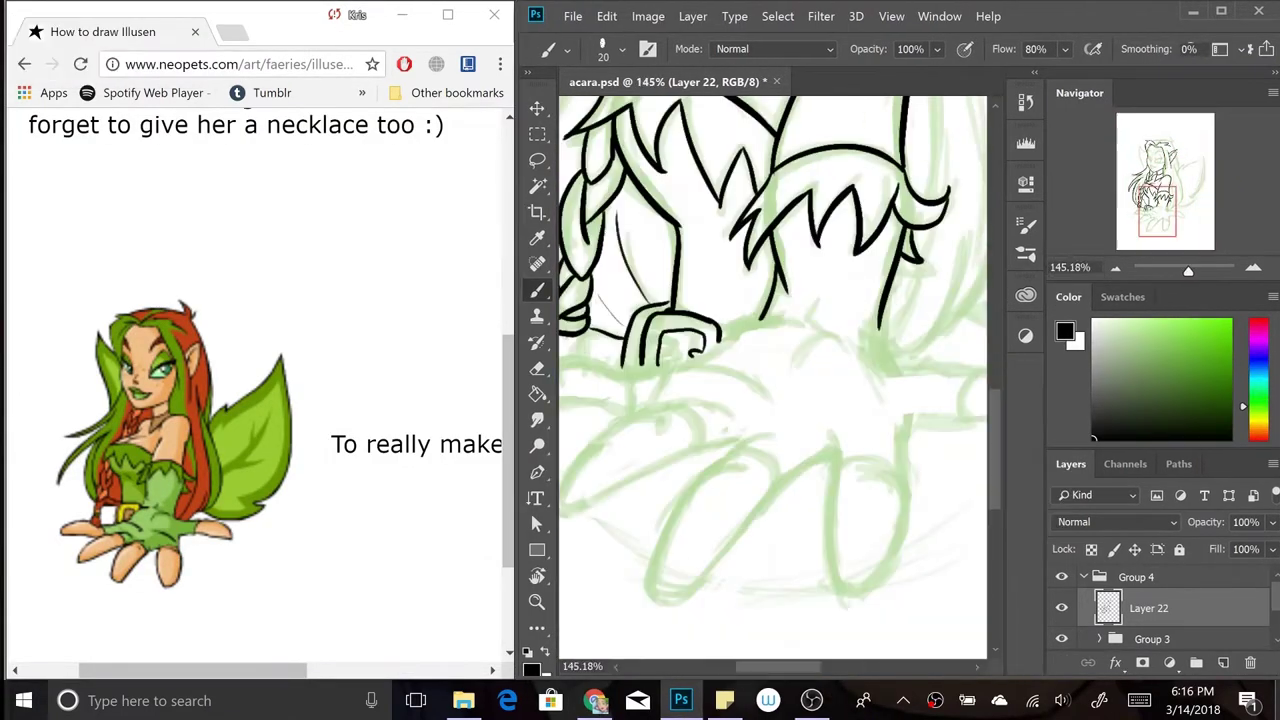
- Ink the sleeve's left and right lines above the hands
drag(838, 336, 797, 368)
scroll(770, 380, up, 1)
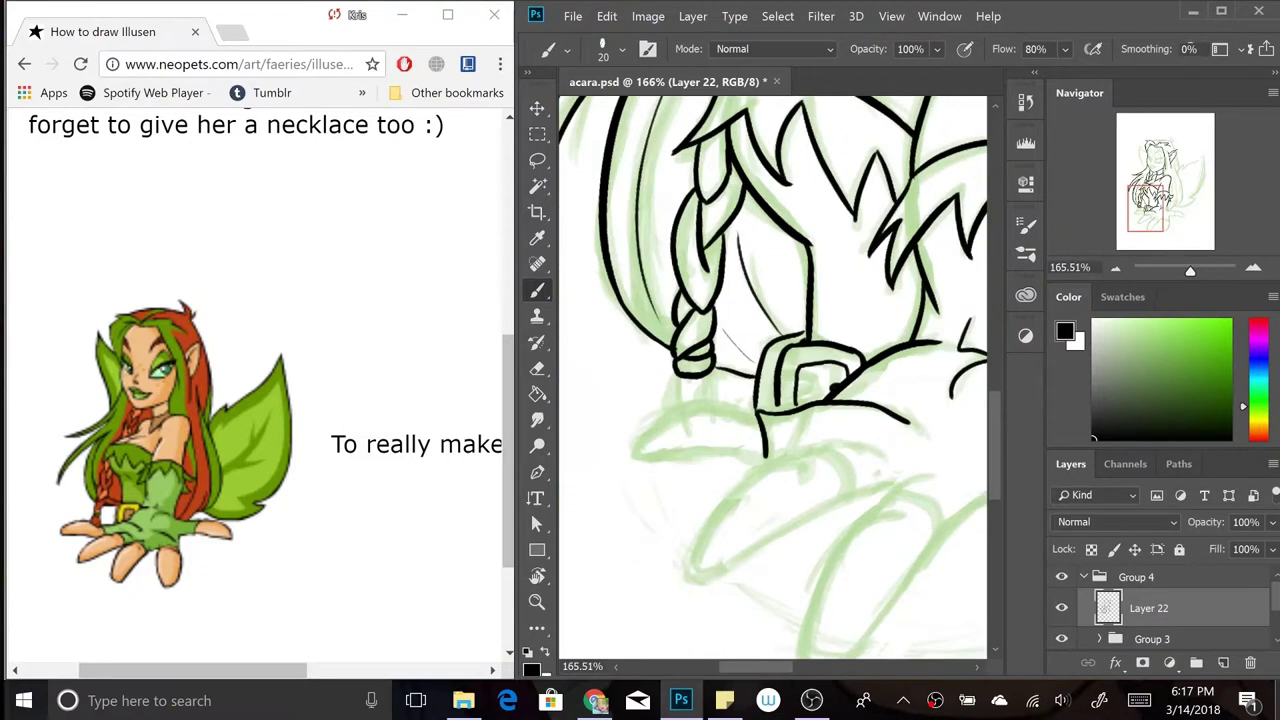
drag(736, 400, 632, 455)
scroll(770, 380, down, 1)
scroll(770, 380, up, 2)
drag(838, 378, 797, 430)
key(ctrl+alt+z)
mouse_move(721, 405)
mouse_down()
mouse_move(712, 600)
mouse_move(794, 420)
mouse_up()
key(ctrl+alt+z)
drag(715, 605, 794, 418)
scroll(798, 606, up, 1)
scroll(770, 380, down, 1)
key(ctrl+alt+z)
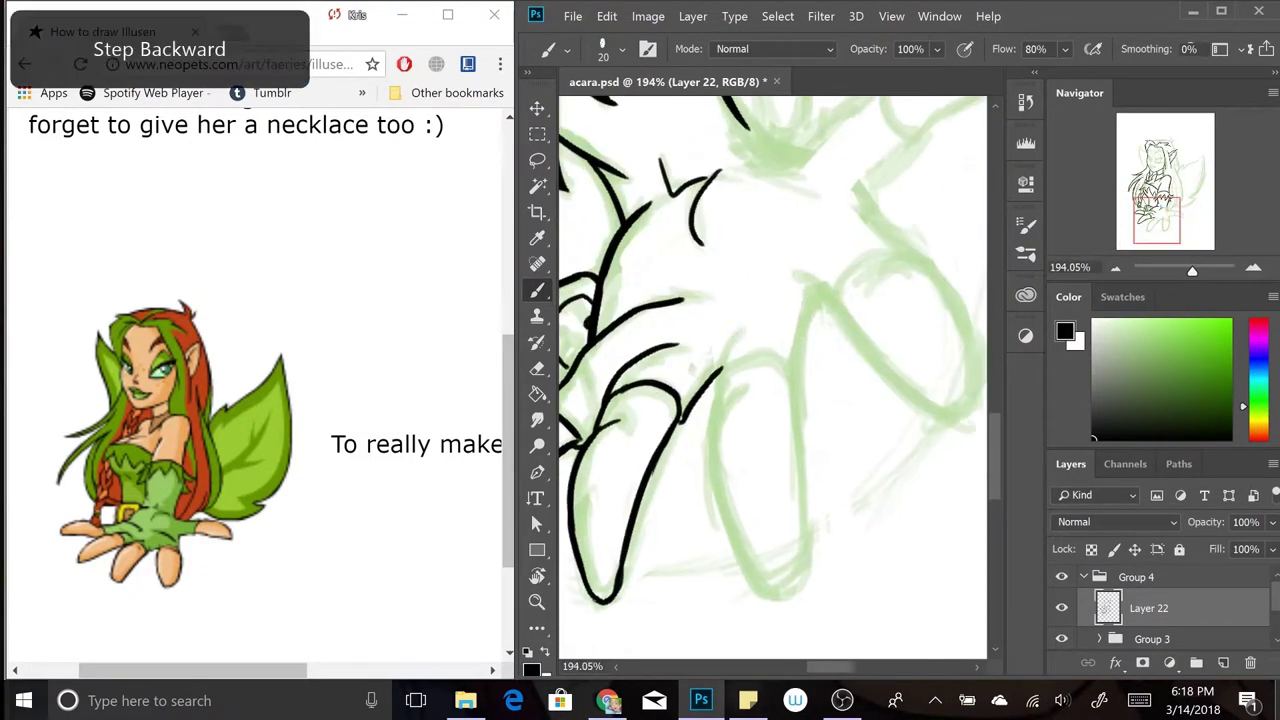
- Ink the finger curves and outline of the outstretched hand
drag(738, 326, 711, 404)
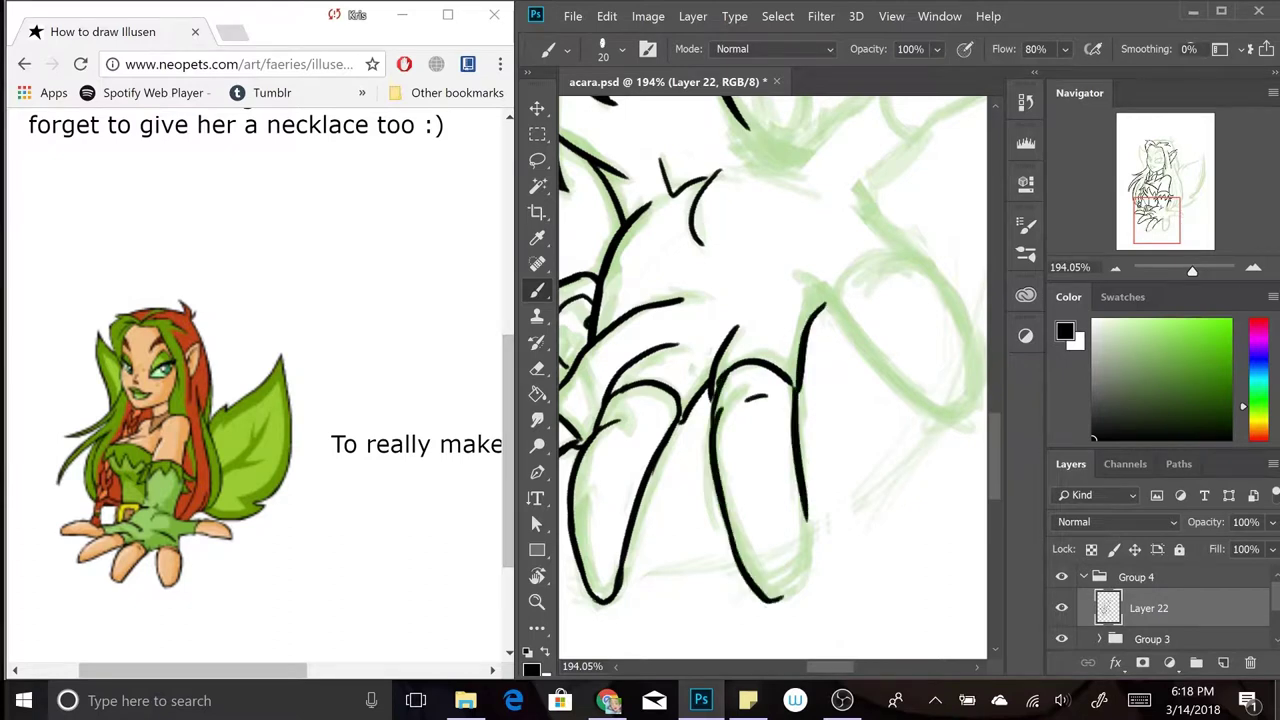
scroll(770, 380, up, 2)
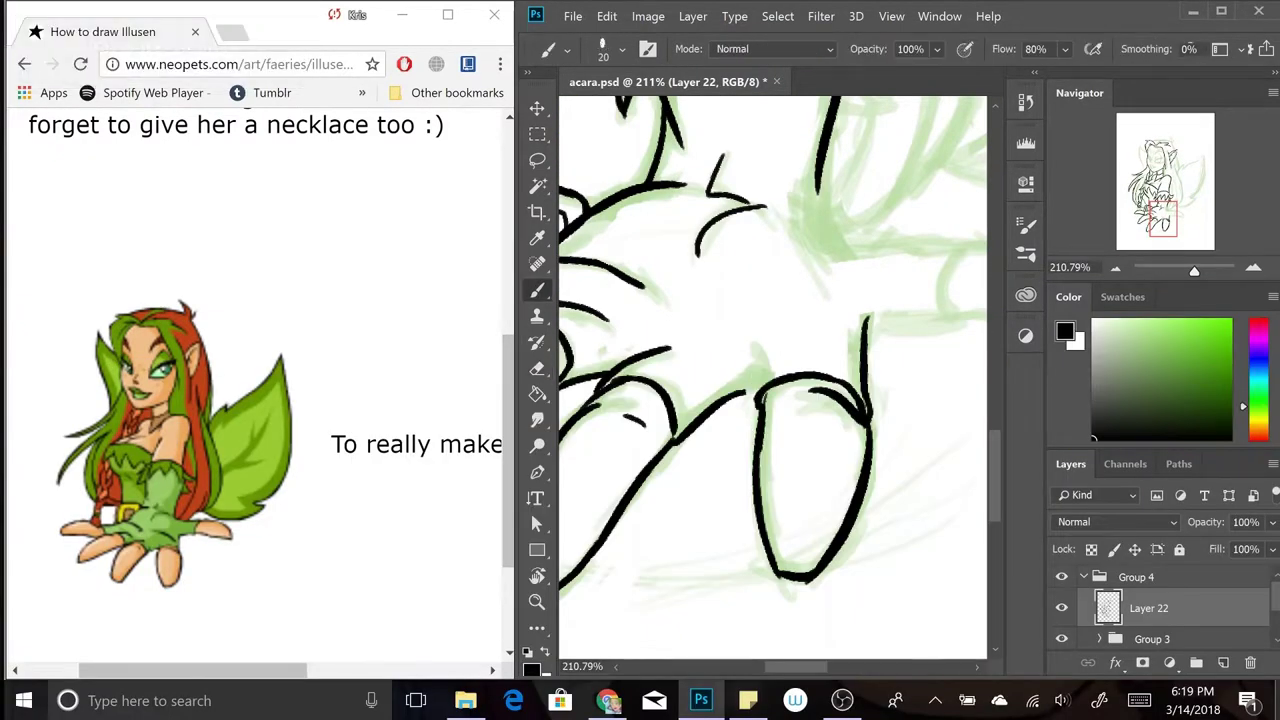
scroll(752, 400, down, 1)
scroll(752, 400, up, 2)
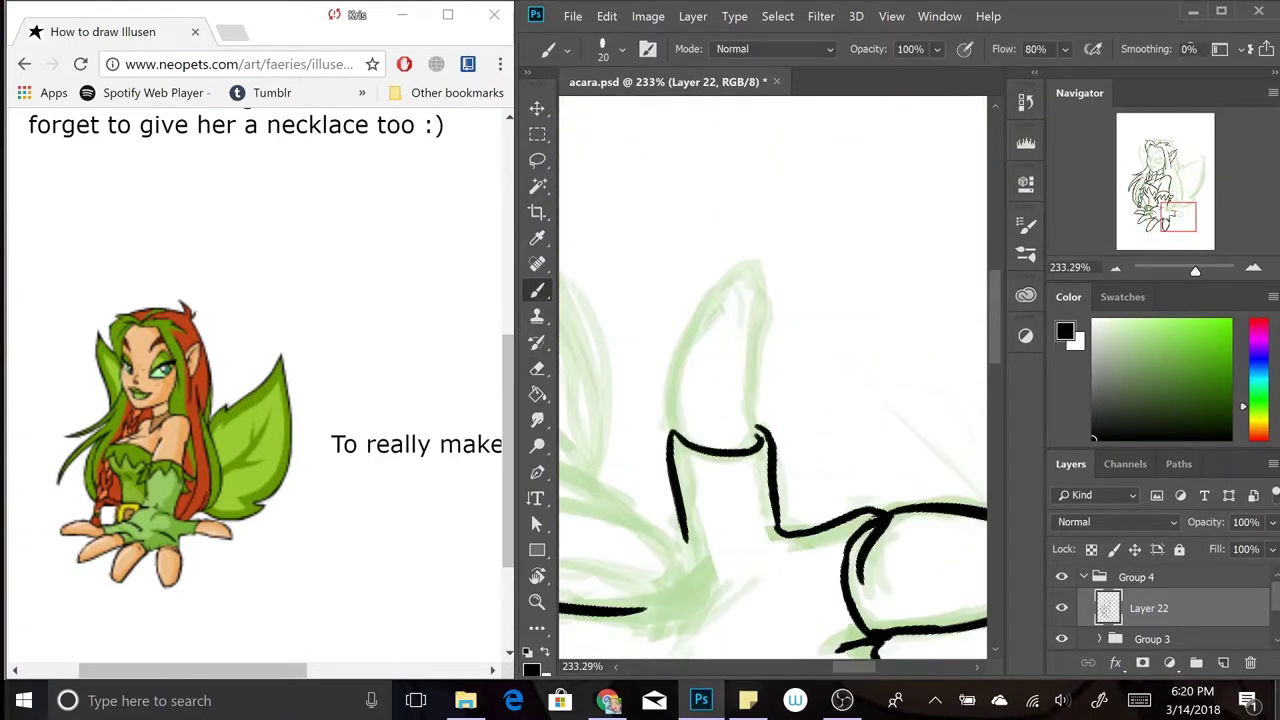
drag(670, 432, 768, 430)
scroll(770, 380, down, 4)
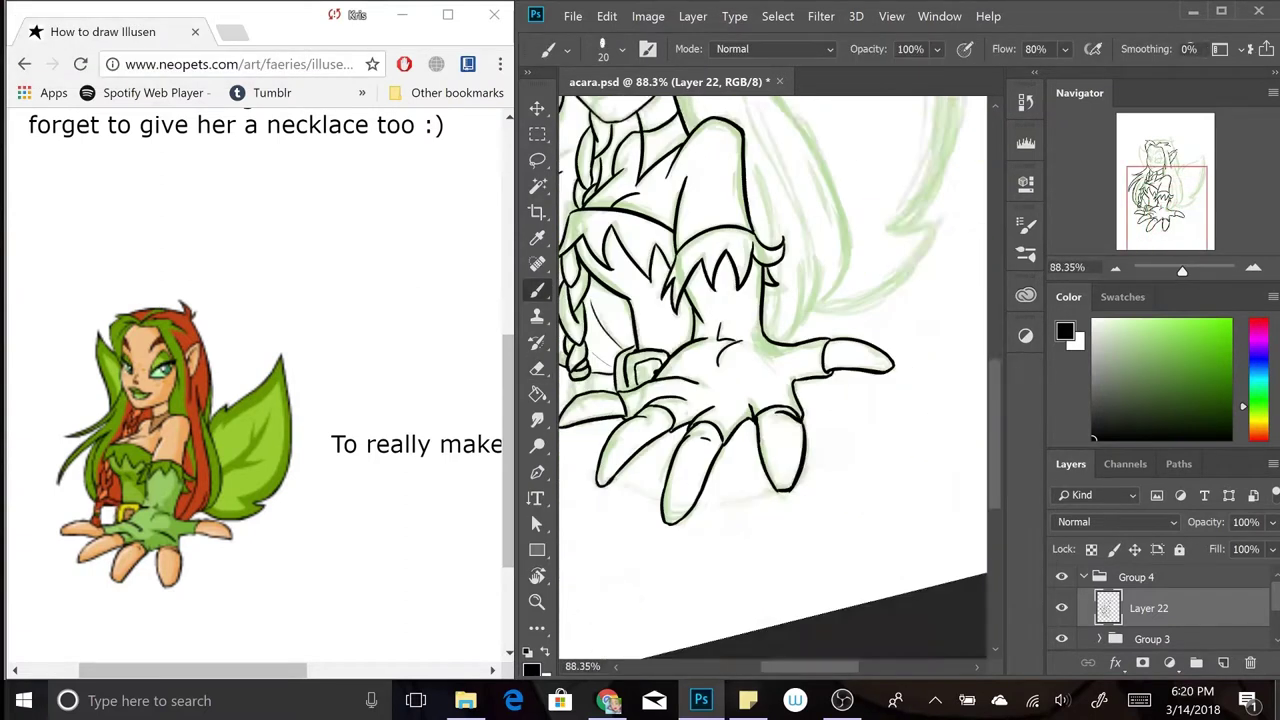
scroll(770, 380, up, 3)
scroll(770, 380, down, 2)
scroll(770, 380, up, 1)
key(ctrl+alt+z)
scroll(770, 380, down, 2)
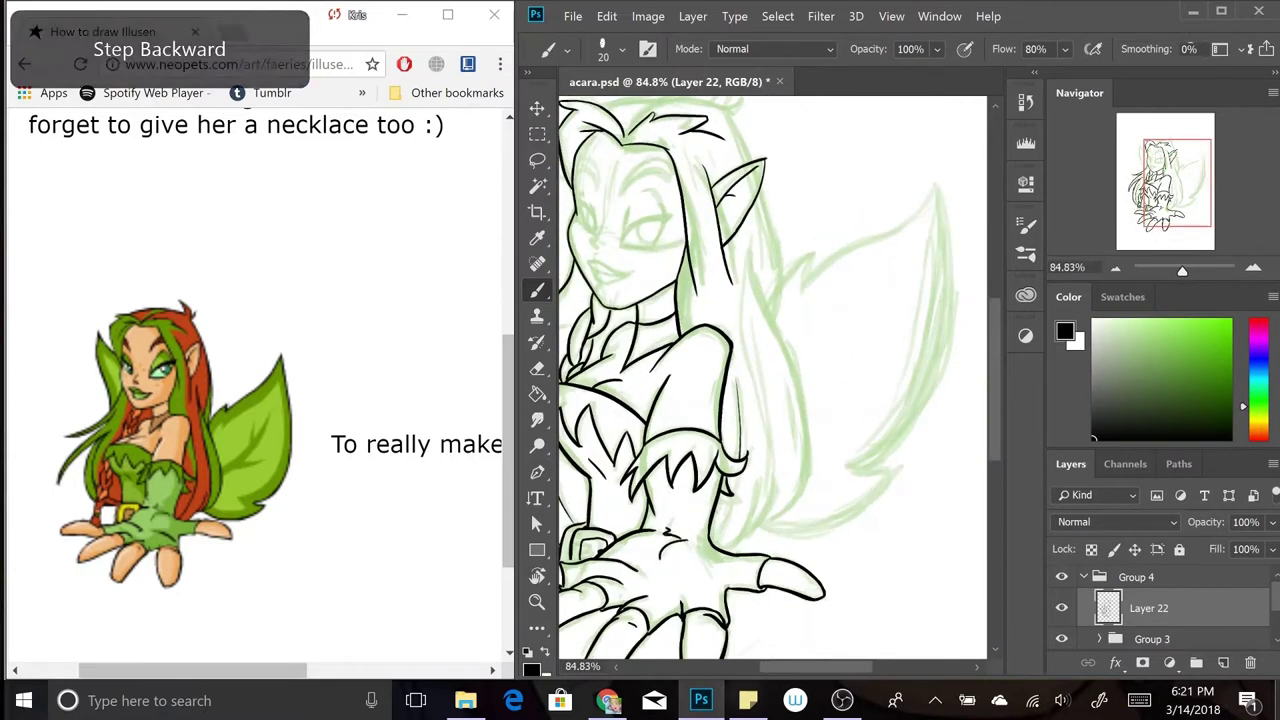
- Ink the hair strands near the hair tips
drag(728, 498, 712, 536)
key(ctrl+alt+z)
drag(778, 470, 726, 550)
key(ctrl+alt+z)
mouse_move(806, 244)
mouse_down()
mouse_move(795, 490)
mouse_move(762, 522)
mouse_up()
scroll(740, 525, up, 5)
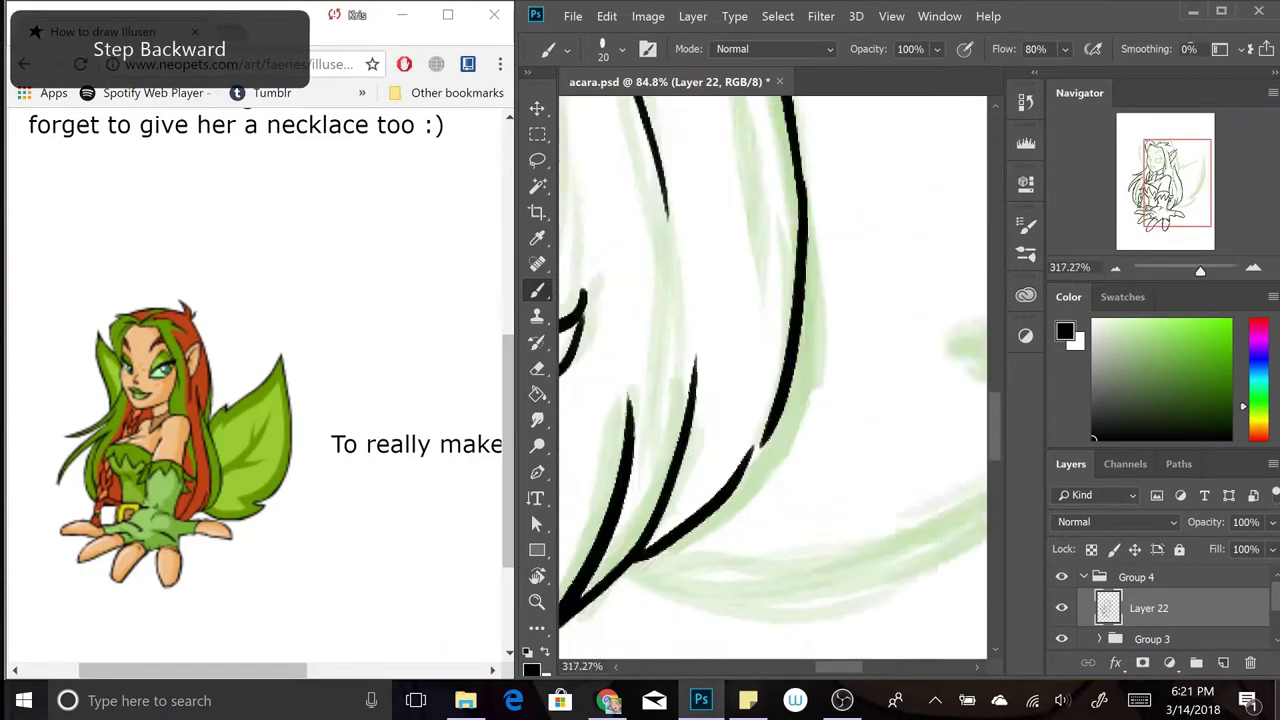
scroll(770, 380, down, 4)
scroll(770, 380, up, 2)
scroll(770, 380, down, 3)
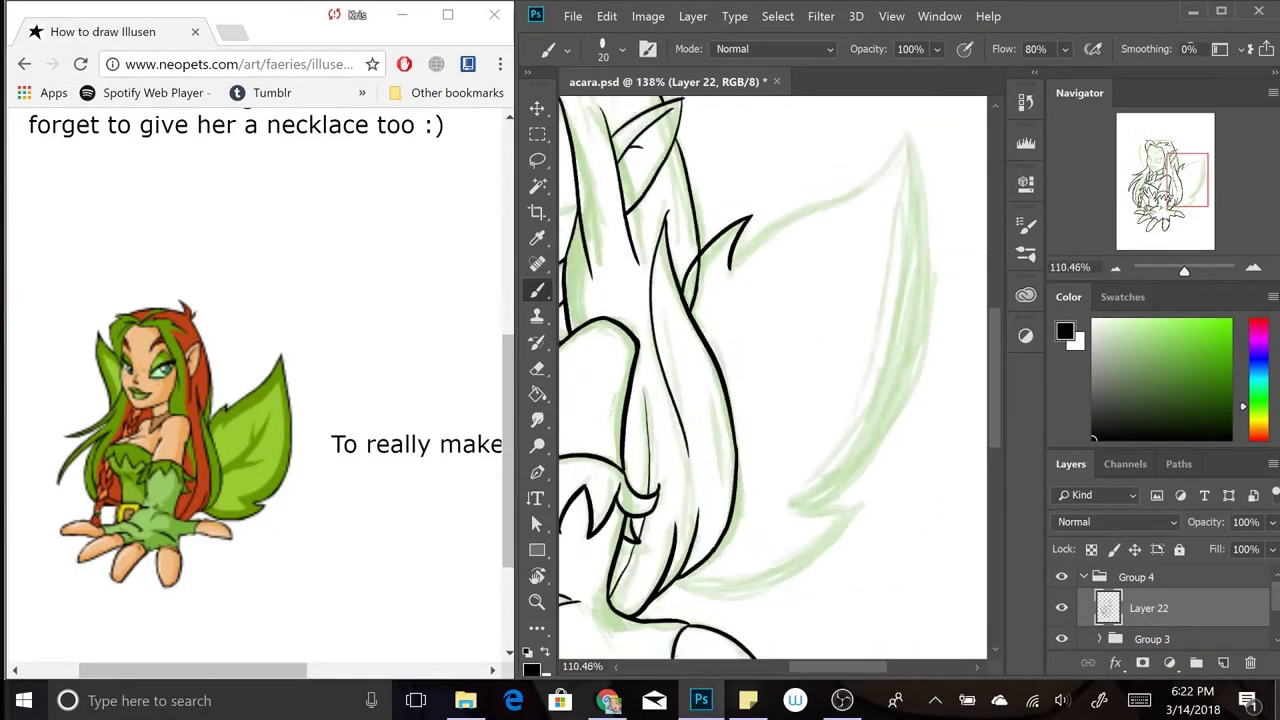
key(ctrl+alt+z)
- Ink the leaf wing outline and its thin vein lines
drag(864, 150, 775, 482)
scroll(770, 380, down, 2)
scroll(770, 380, up, 4)
drag(678, 282, 670, 366)
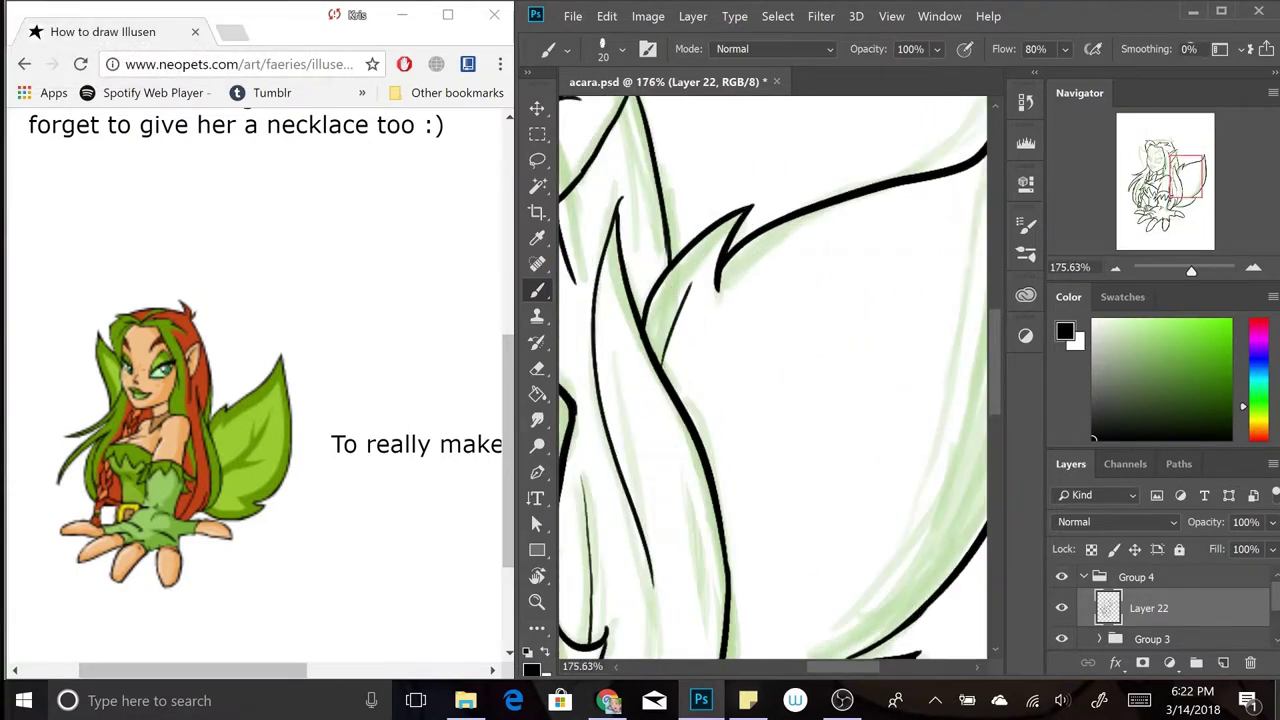
key(ctrl+alt+z)
scroll(770, 380, down, 3)
drag(868, 292, 794, 500)
drag(834, 344, 722, 450)
scroll(770, 380, up, 3)
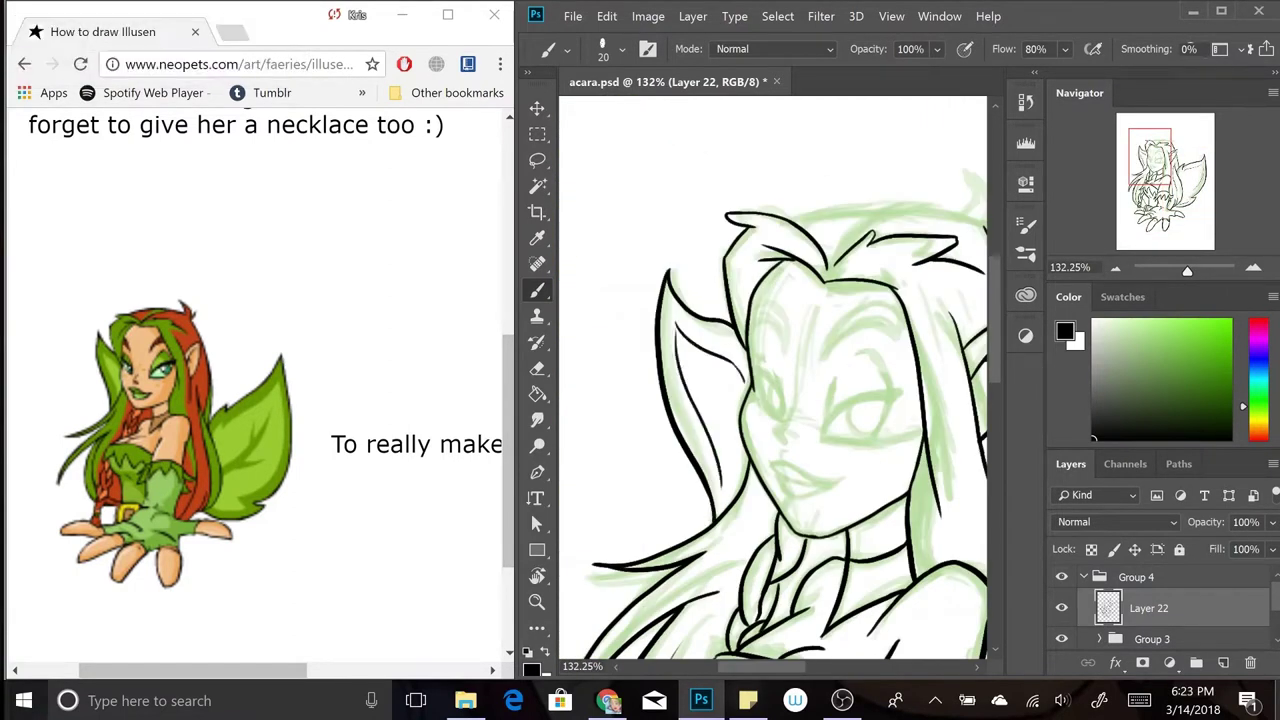
key(ctrl+alt+z)
scroll(770, 380, up, 2)
scroll(770, 380, down, 2)
scroll(770, 380, up, 3)
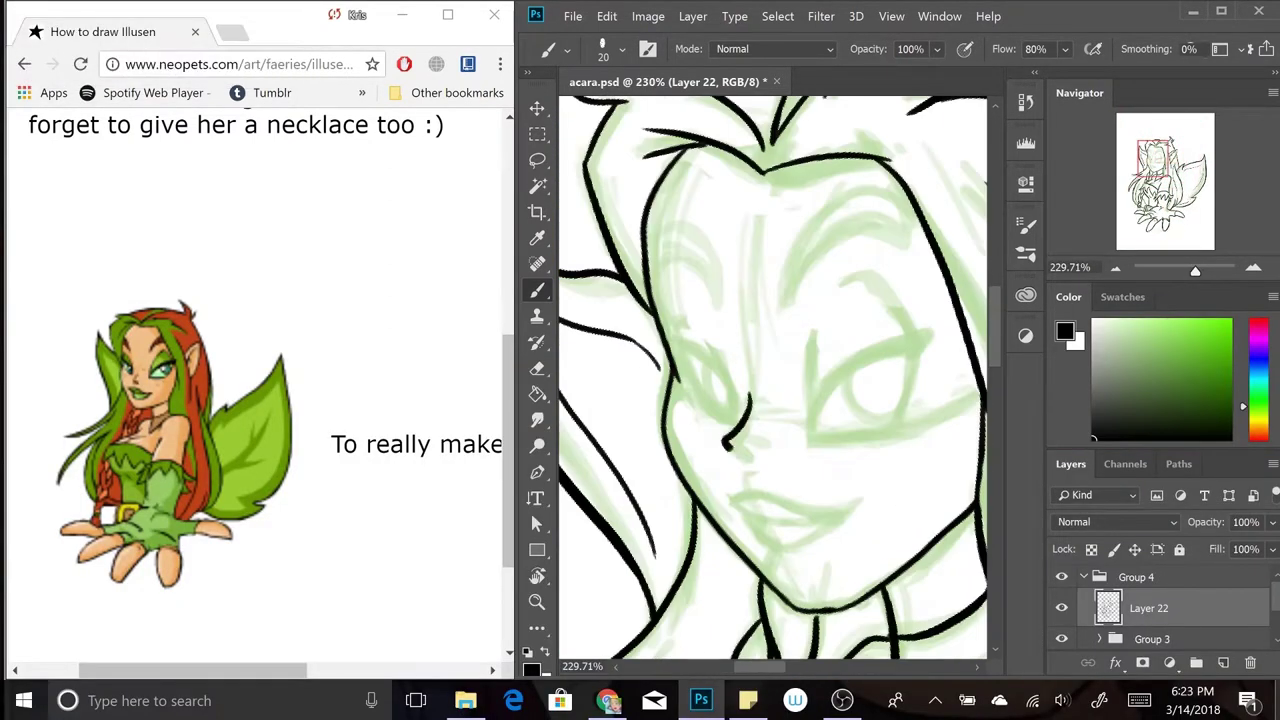
- Ink the chin, lower lip and the right eye's iris, lids and crease
key(ctrl+alt+z)
mouse_move(728, 498)
mouse_down()
mouse_move(872, 512)
mouse_move(792, 548)
mouse_move(836, 520)
mouse_up()
drag(810, 440, 930, 352)
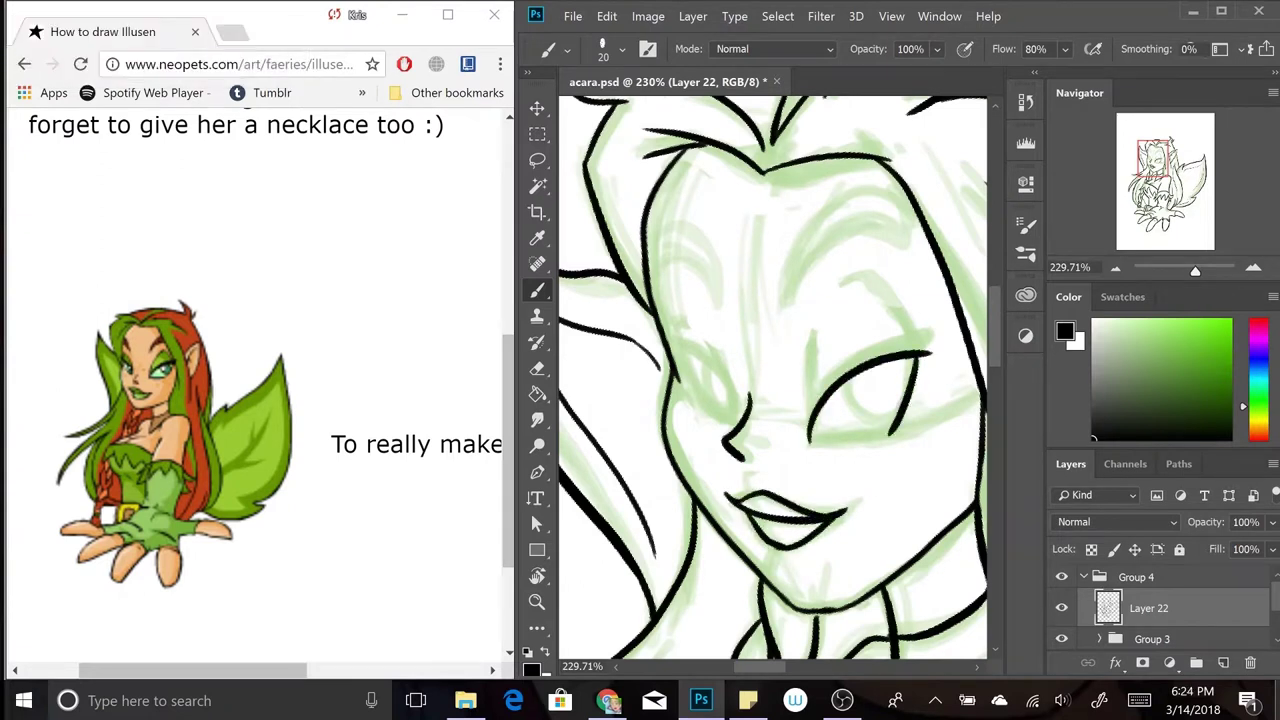
key(ctrl+alt+z)
drag(848, 380, 890, 424)
key(ctrl+alt+z)
drag(806, 430, 942, 330)
drag(804, 330, 812, 410)
key(ctrl+alt+z)
drag(884, 282, 910, 324)
- Ink the left eye and both eyebrows
drag(700, 350, 716, 418)
key(ctrl+alt+z)
drag(670, 330, 730, 400)
drag(648, 256, 705, 292)
key(ctrl+alt+z)
drag(778, 308, 905, 262)
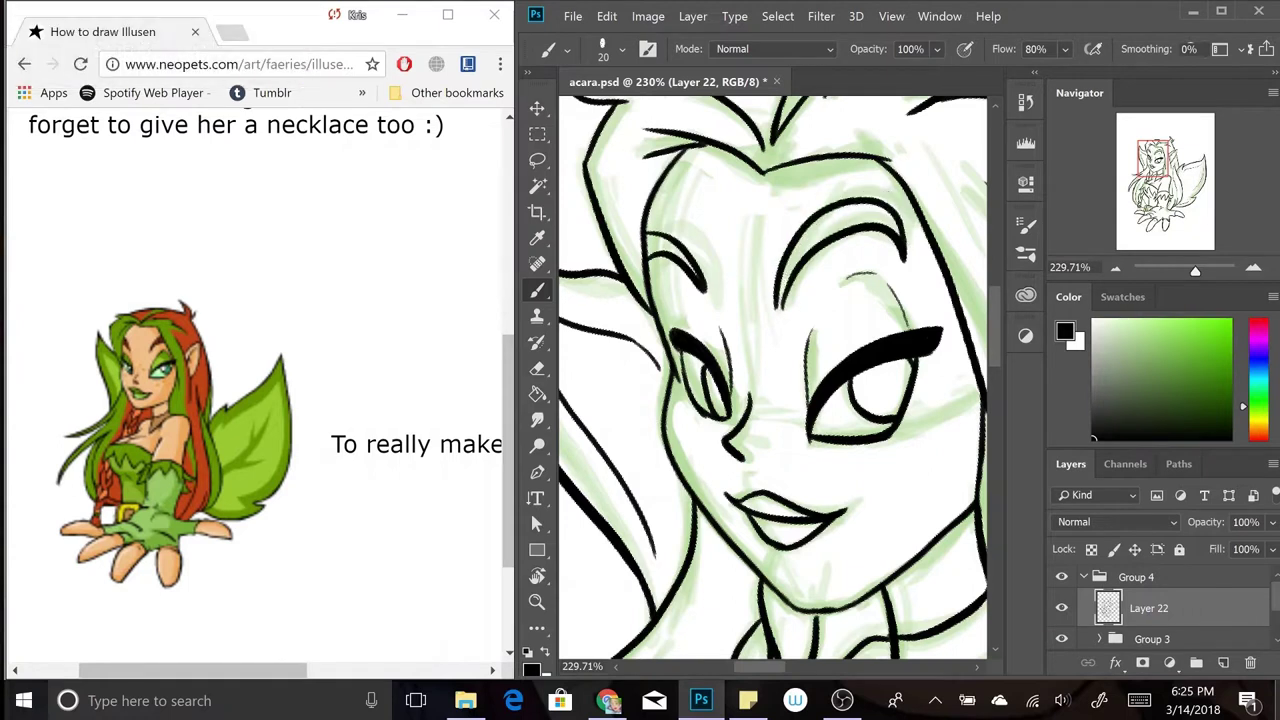
- Fit the figure on screen, try the Eraser on stray ink, then undo the erases
key(ctrl+0)
scroll(728, 370, up, 5)
key(e)
key(ctrl+alt+z)
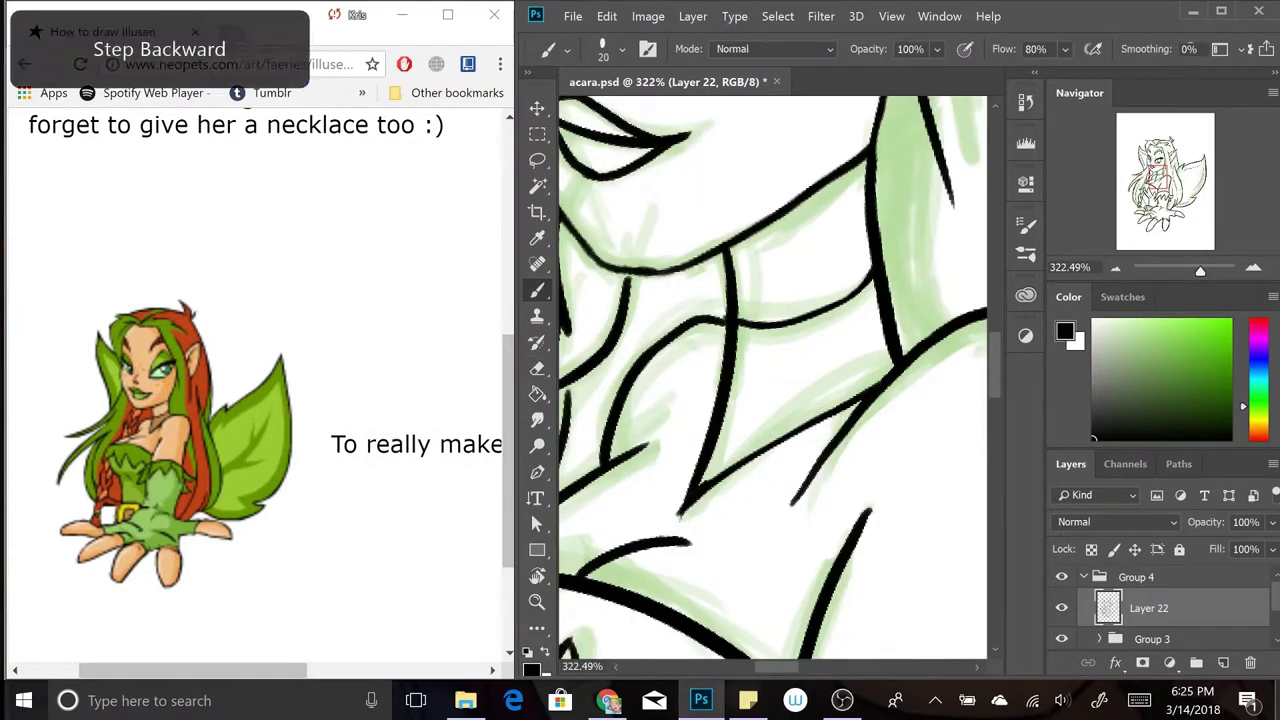
scroll(770, 380, down, 5)
scroll(770, 380, up, 3)
key(ctrl+alt+z)
key(b)
- Zoom around the finished line art with the Brush active again
scroll(770, 380, down, 2)
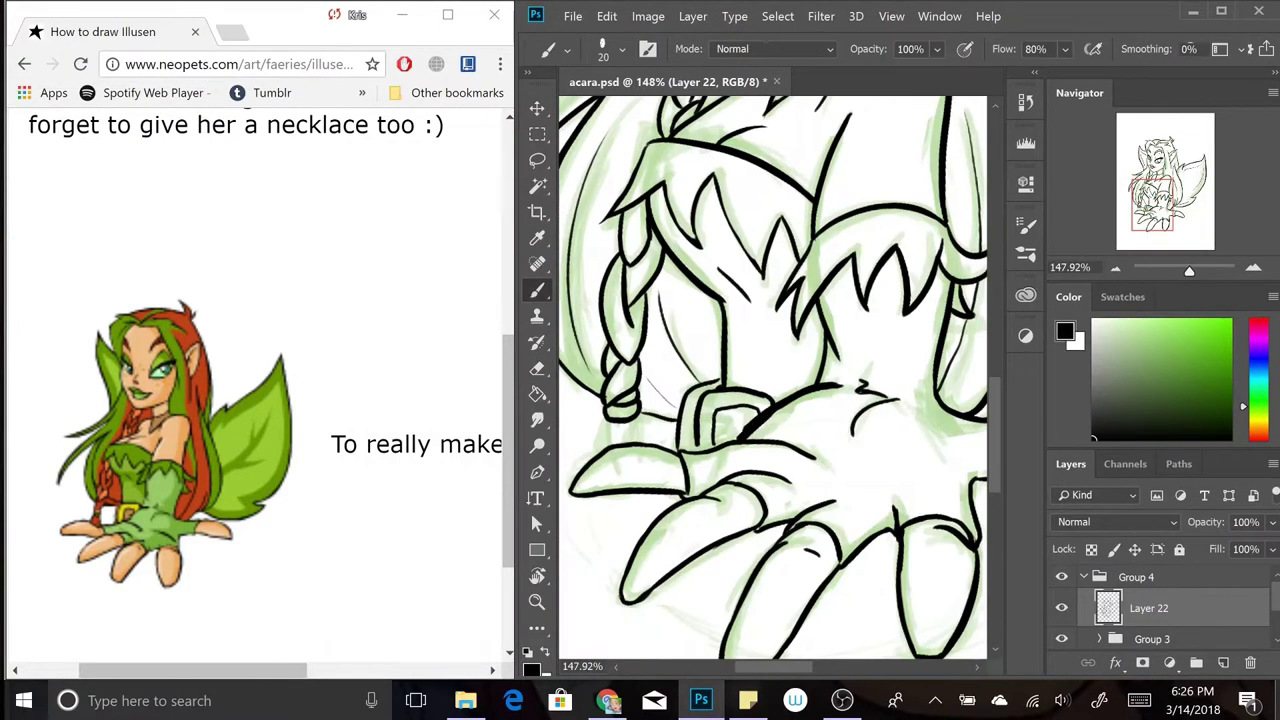
scroll(770, 380, down, 4)
scroll(770, 380, up, 3)
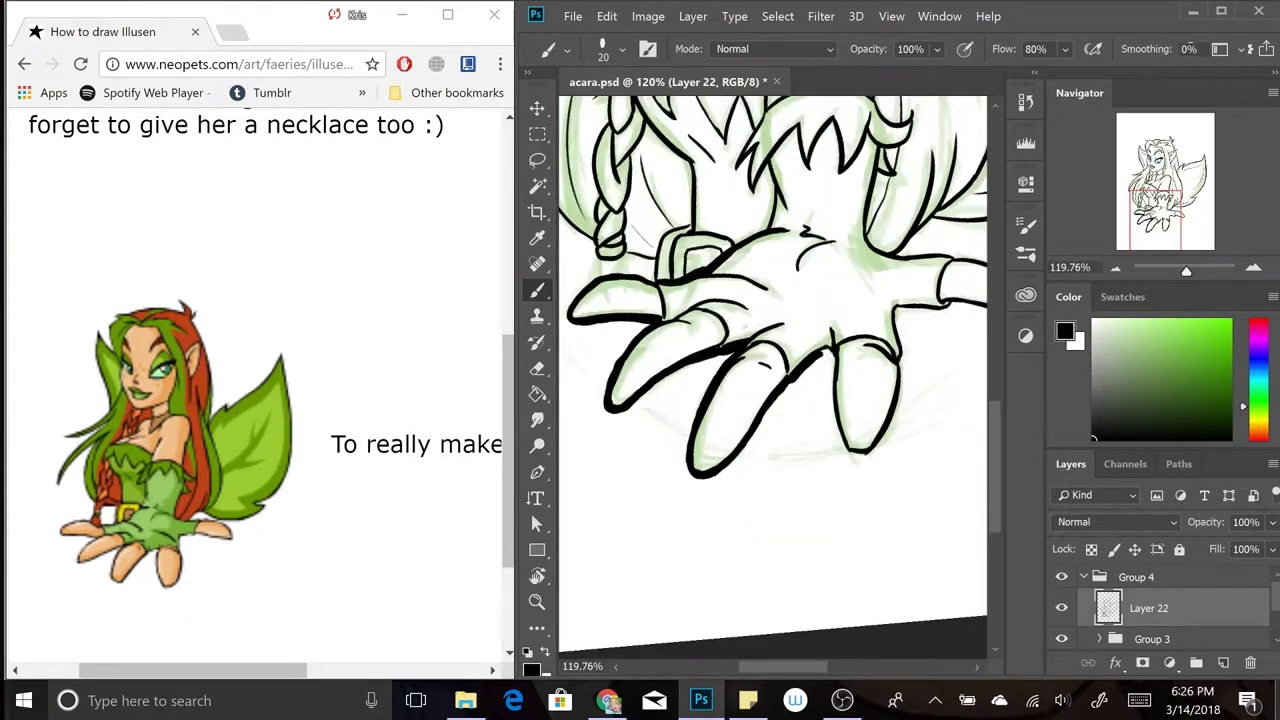
scroll(770, 380, up, 2)
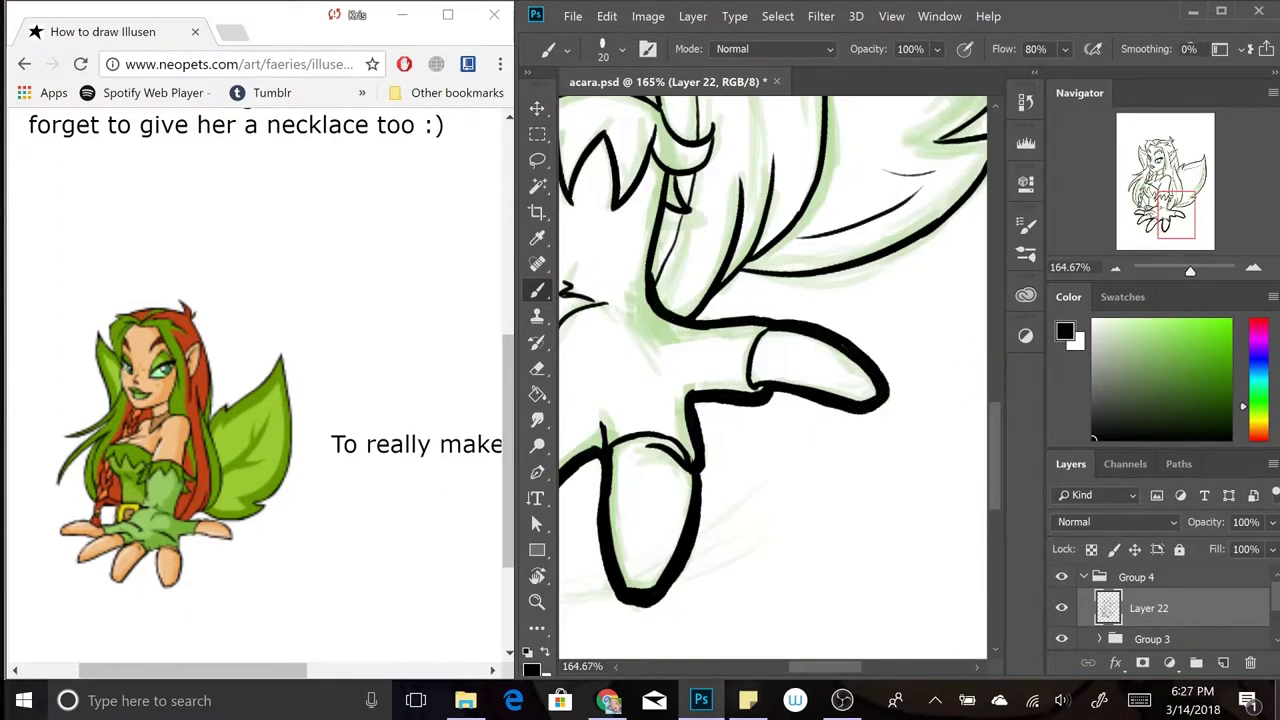
scroll(770, 380, down, 3)
scroll(770, 380, up, 3)
key(b)
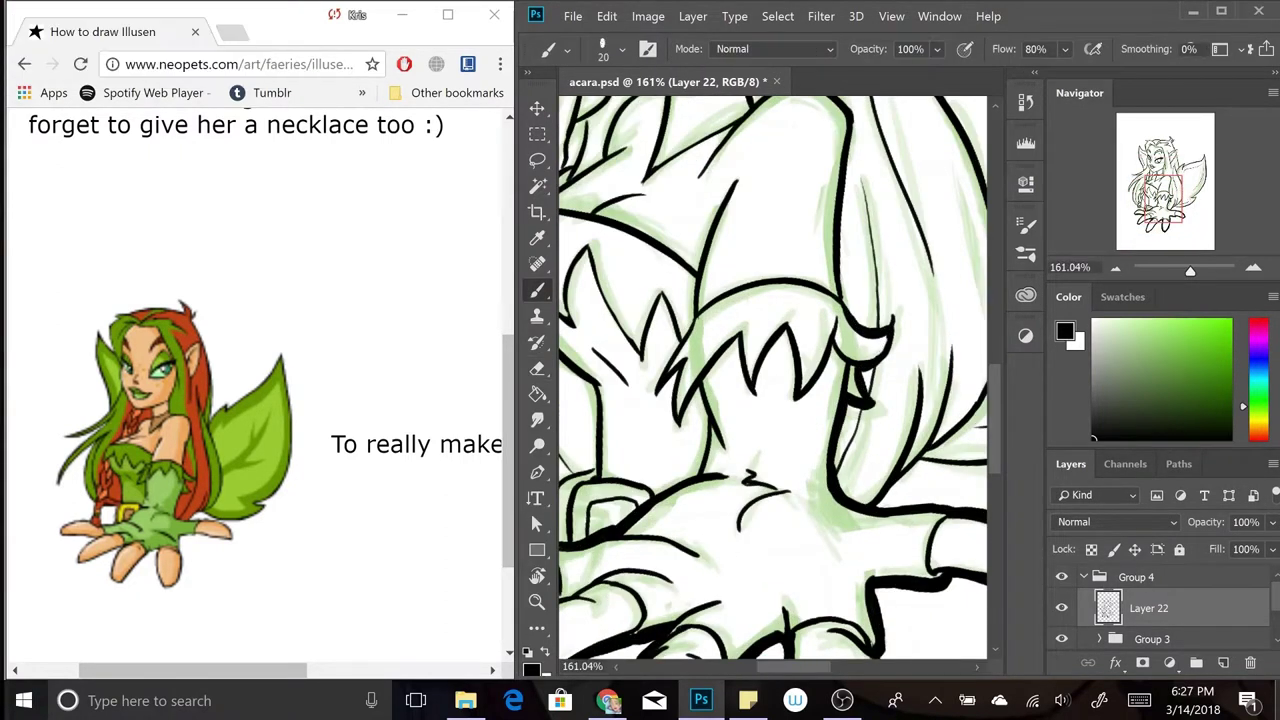
scroll(770, 380, down, 5)
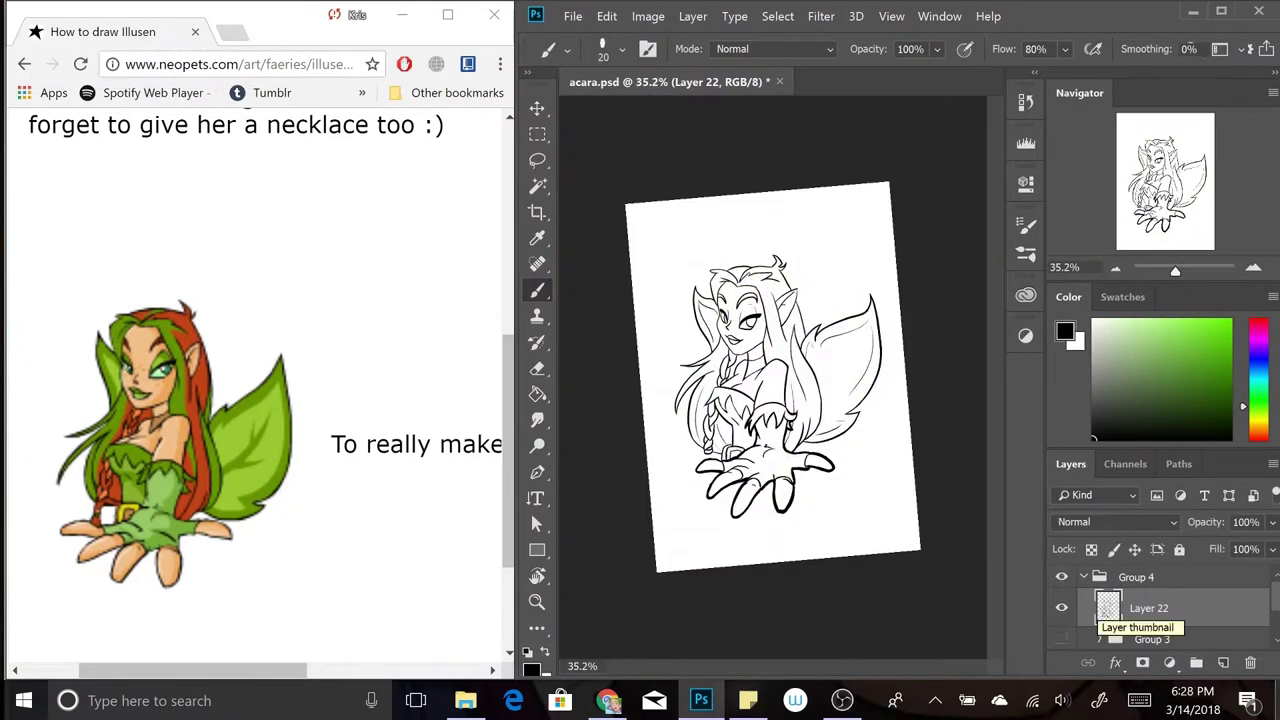
- Duplicate Layer 22, close the hair gaps with green brush strokes and fill the hair strand green
key(ctrl+j)
key(g)
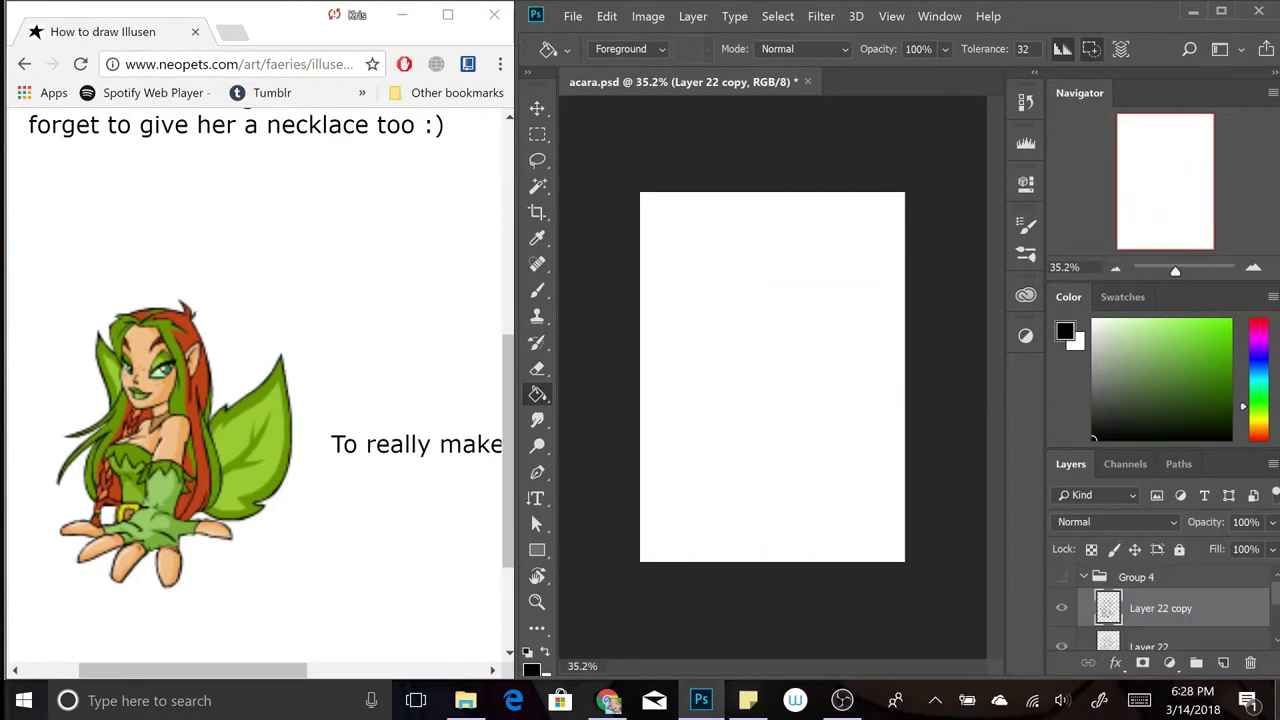
key(alt+bracketleft)
key(b)
scroll(780, 366, up, 5)
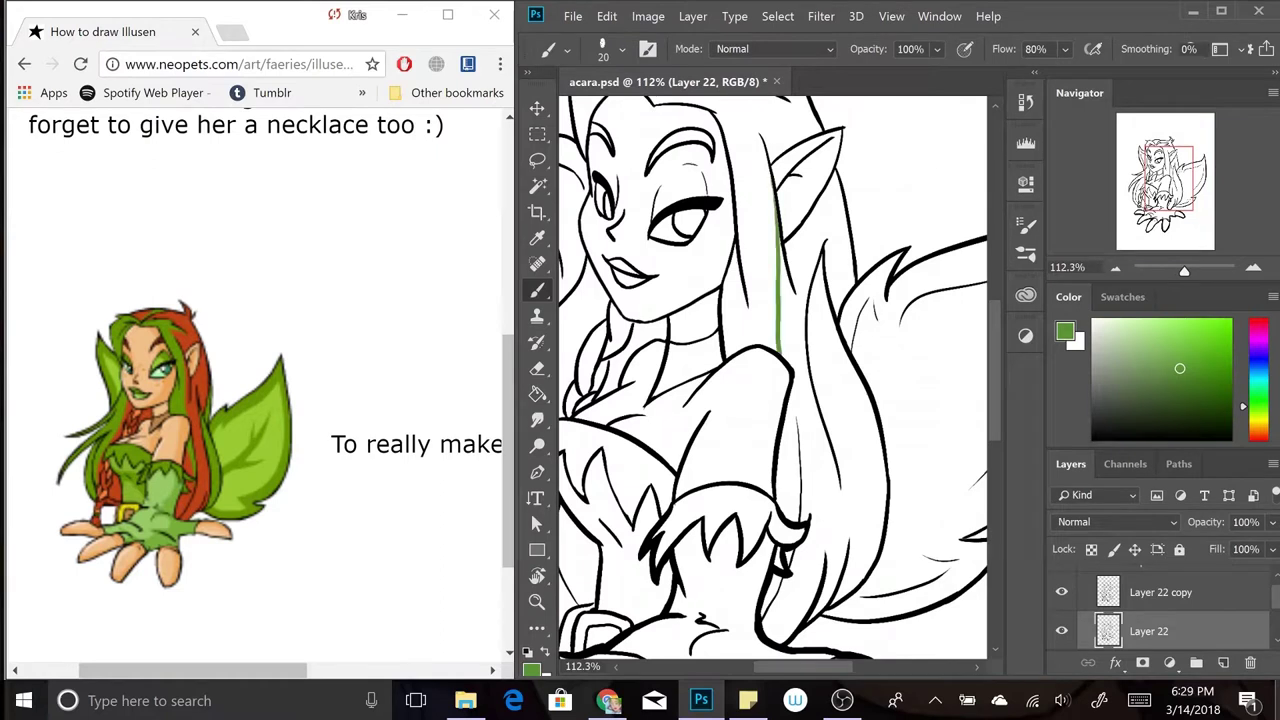
key(b)
scroll(772, 378, up, 2)
drag(772, 233, 748, 266)
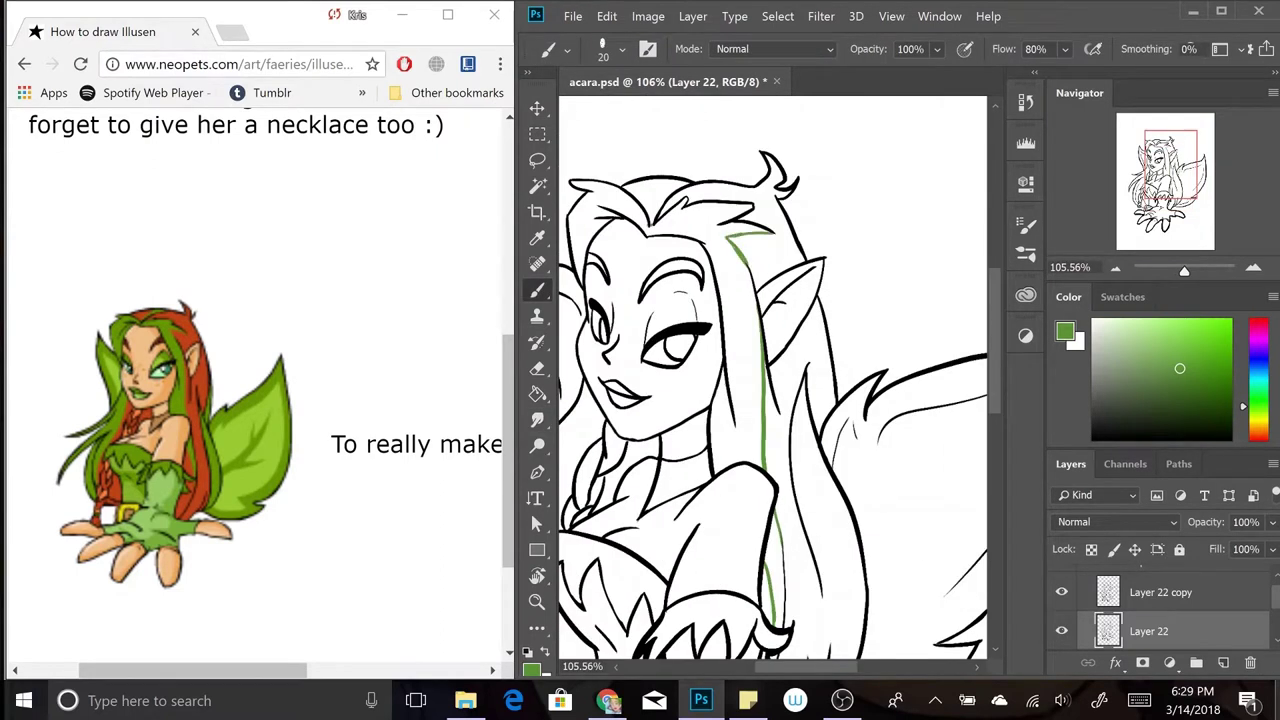
scroll(772, 378, down, 3)
key(ctrl+alt+z)
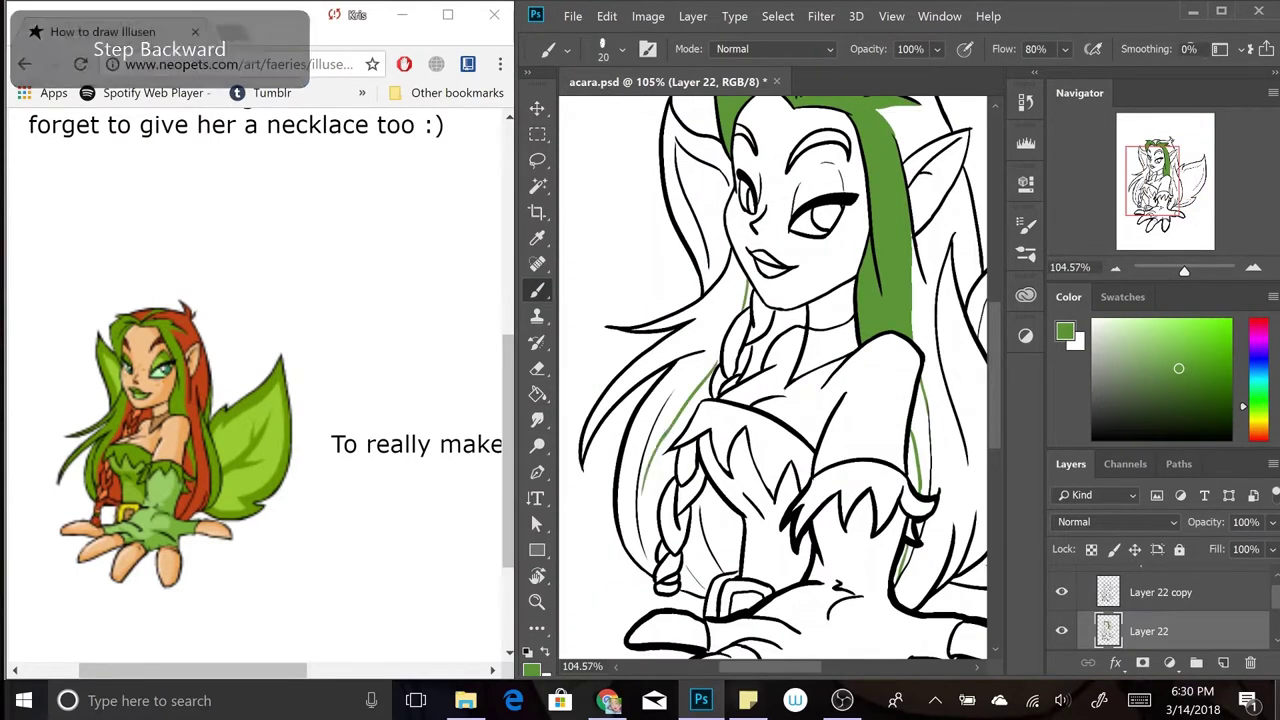
drag(668, 428, 637, 566)
key(g)
click(716, 360)
- Restore green as the paint colour and brush green eyeshadow above the eyes
scroll(780, 380, up, 2)
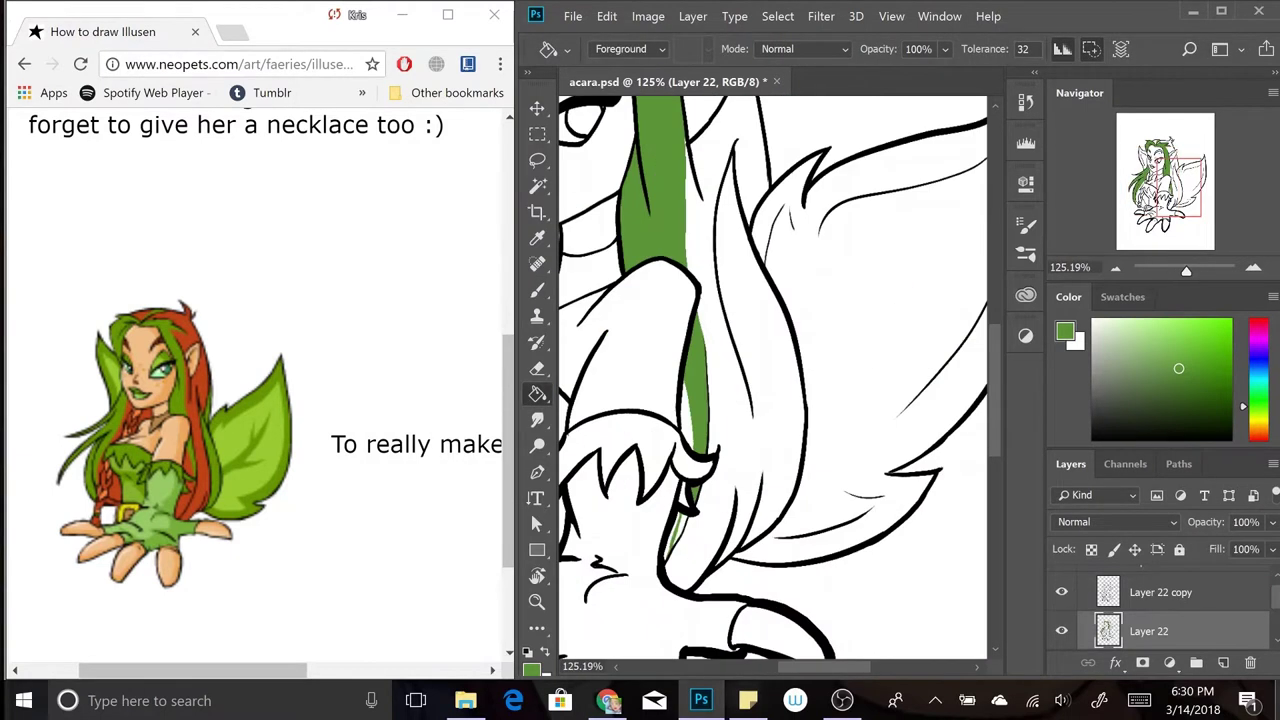
key(ctrl+0)
scroll(772, 378, up, 3)
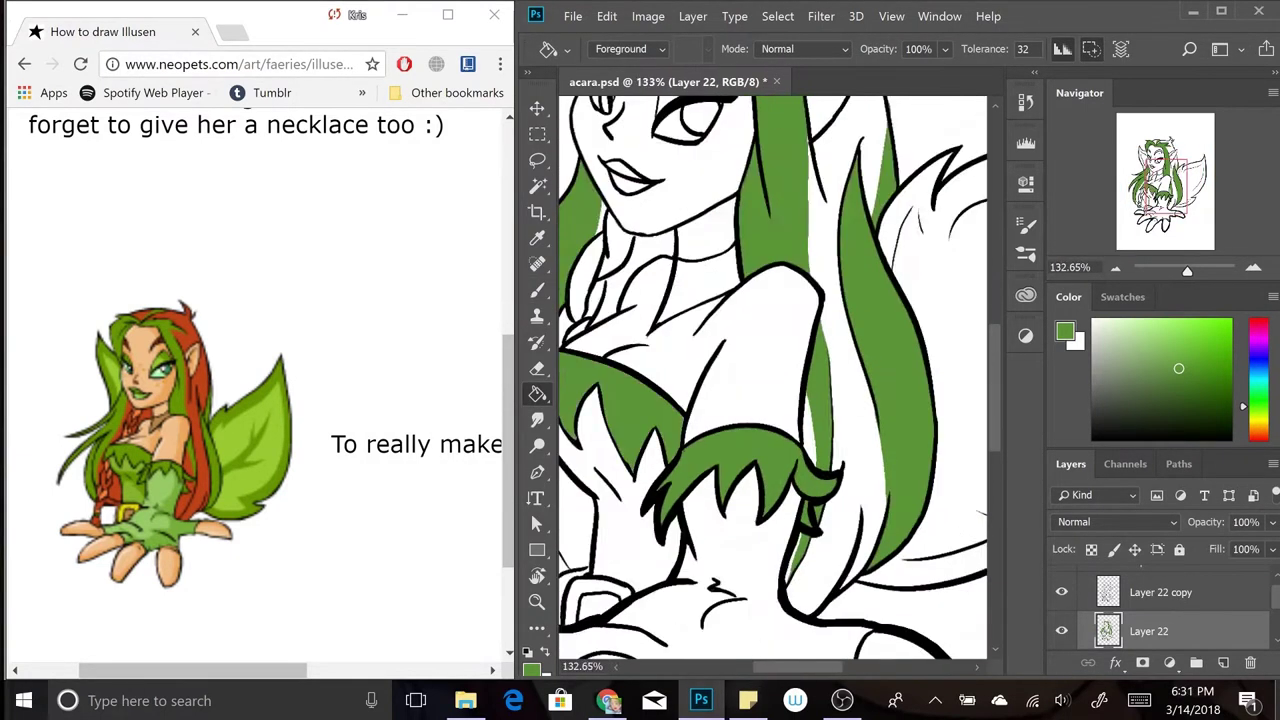
scroll(772, 378, down, 2)
key(super+w)
key(Escape)
key(b)
key(x)
key(ctrl+shift+alt+n)
scroll(612, 525, up, 3)
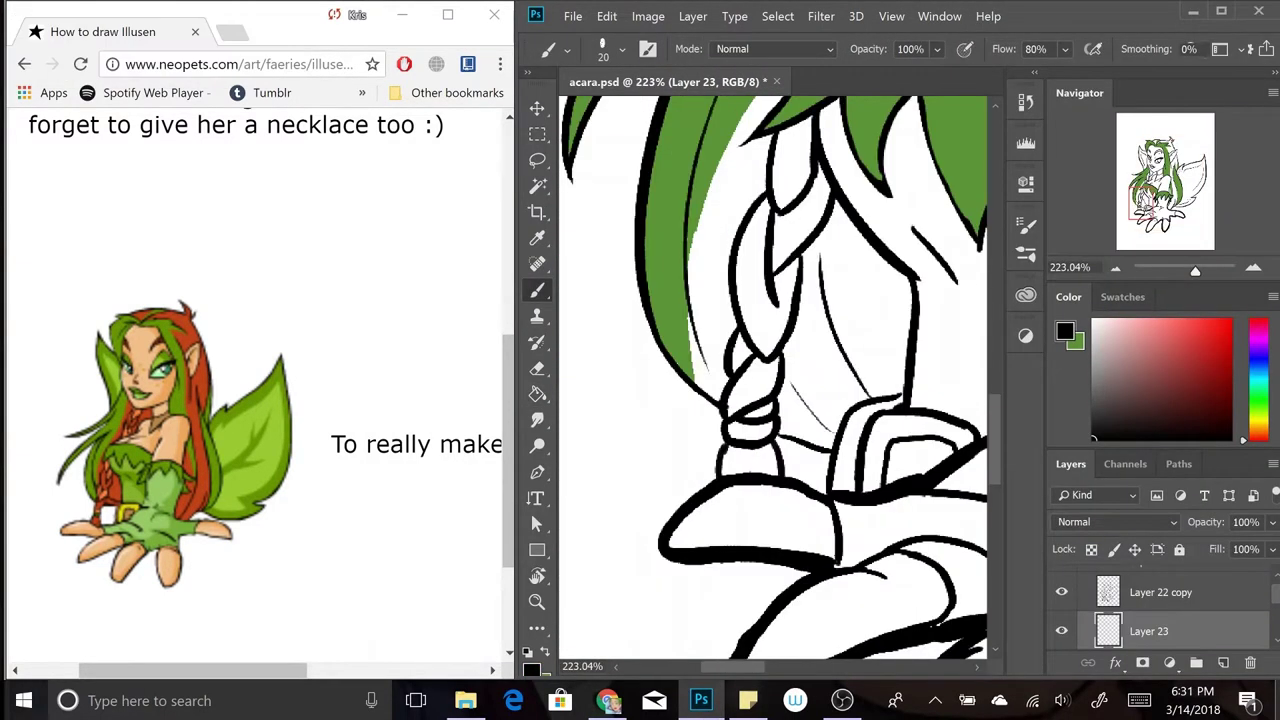
key(ctrl+alt+z)
key(g)
scroll(772, 378, down, 1)
key(x)
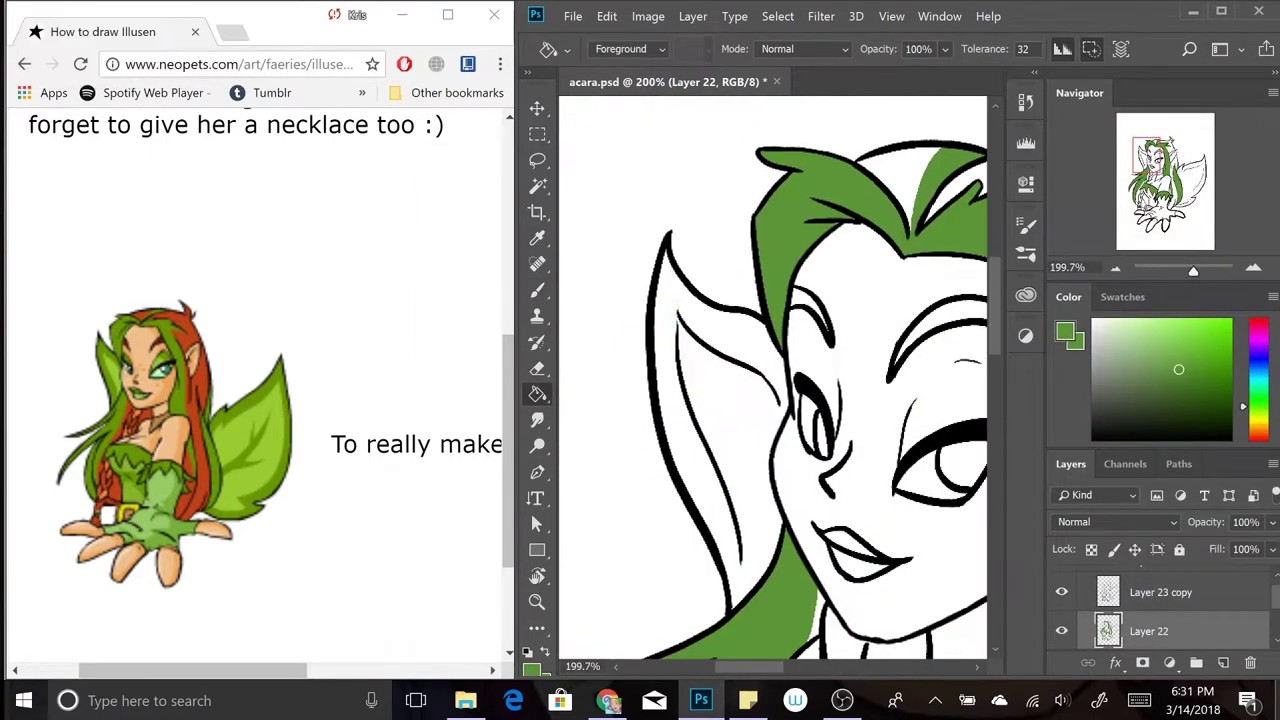
key(b)
scroll(772, 378, up, 1)
scroll(772, 378, up, 1)
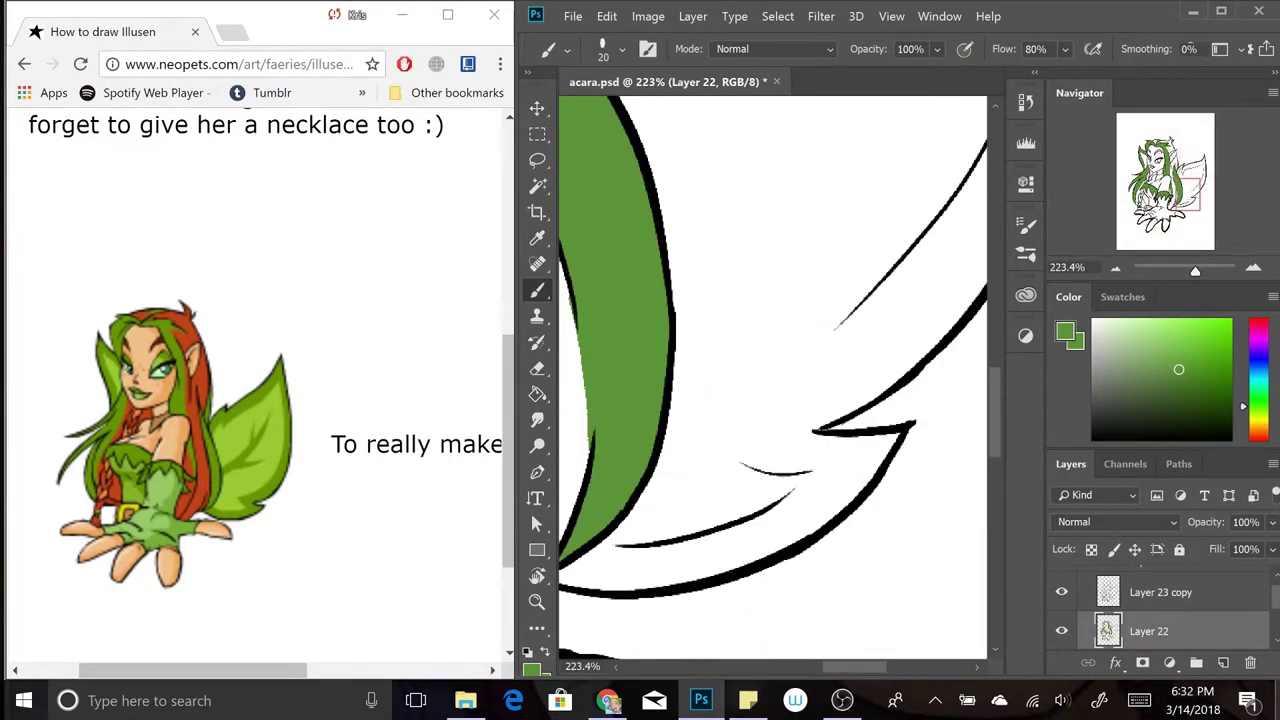
scroll(772, 378, down, 1)
mouse_move(700, 243)
mouse_down()
mouse_move(786, 232)
mouse_move(810, 300)
mouse_up()
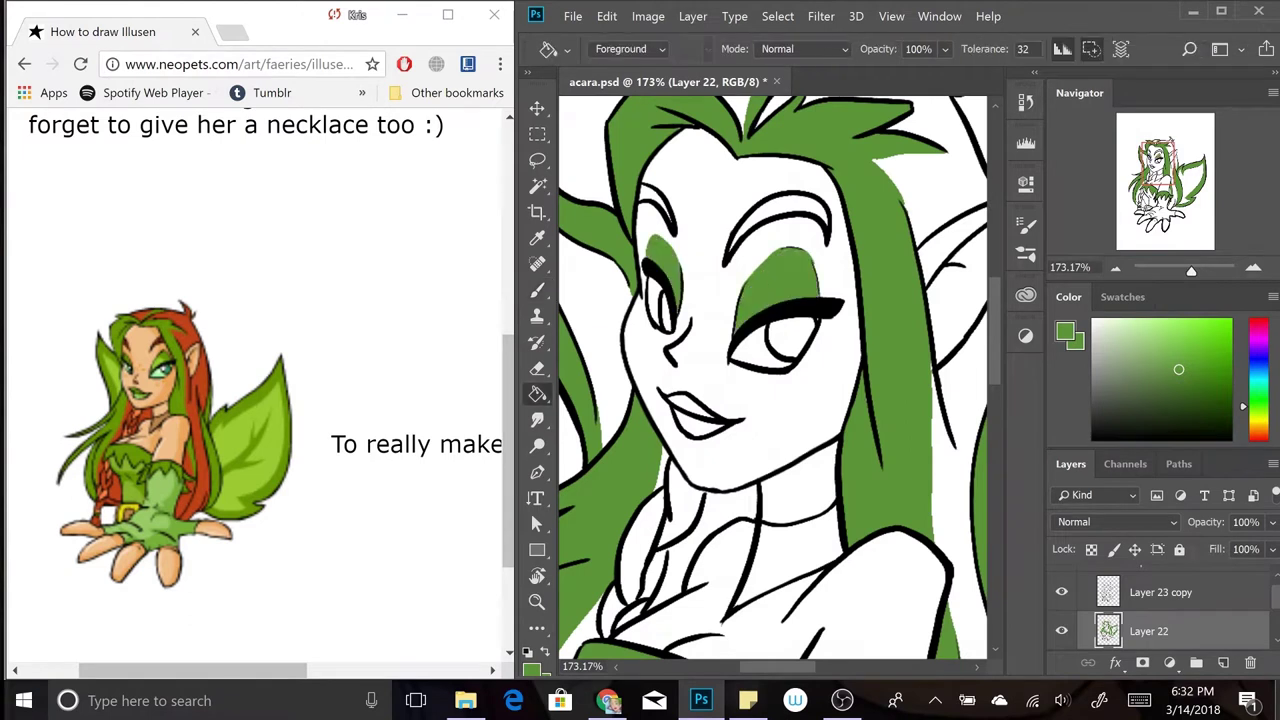
- Undo the stray fill and paint a green vein across the wing
key(g)
scroll(772, 378, down, 3)
key(b)
key(ctrl+alt+z)
scroll(880, 420, up, 2)
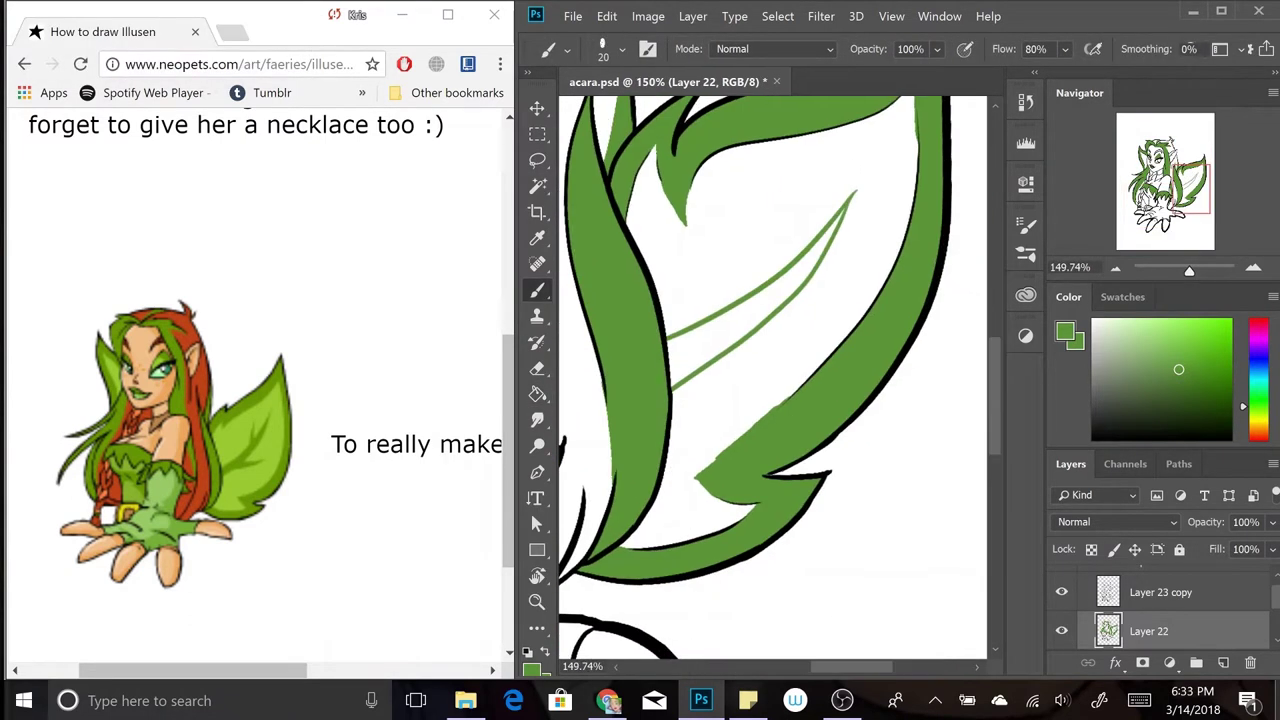
drag(663, 366, 750, 270)
scroll(772, 378, down, 3)
scroll(750, 300, up, 8)
key(g)
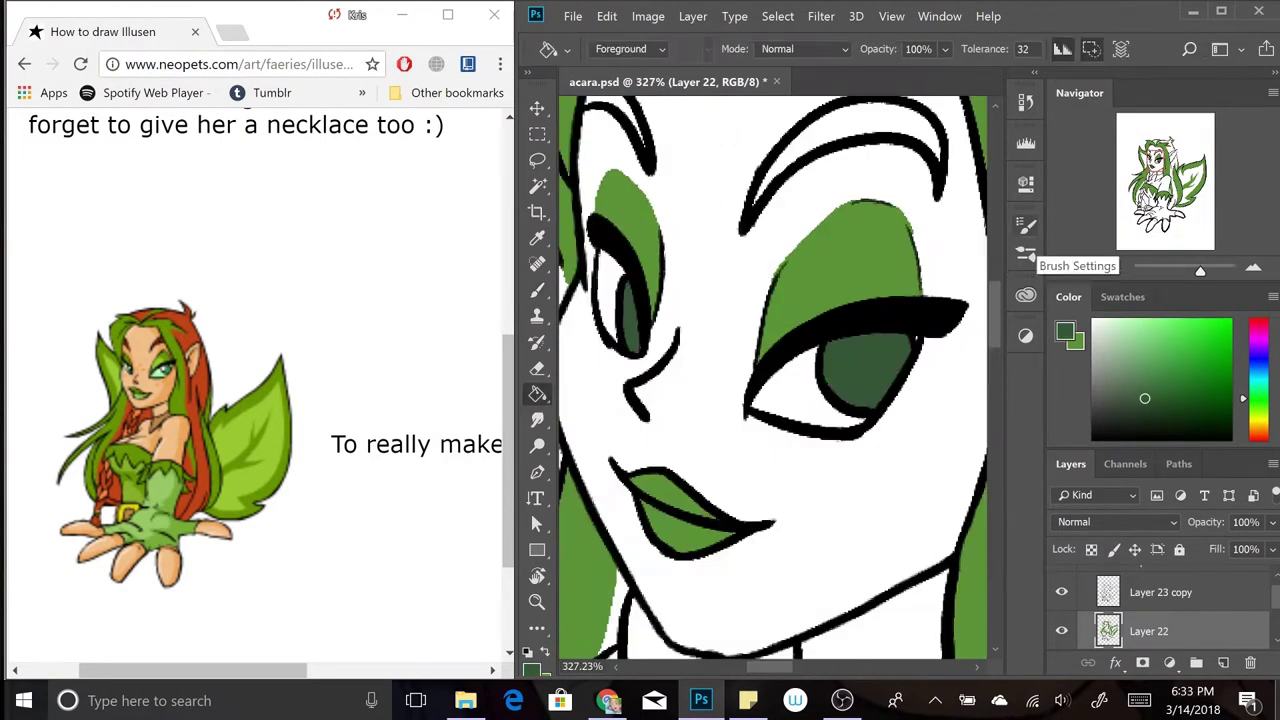
scroll(772, 378, down, 4)
- Fill the dress, hand, right wing and a hair strand light green, then pick an orange-brown hair colour
click(1150, 335)
click(700, 520)
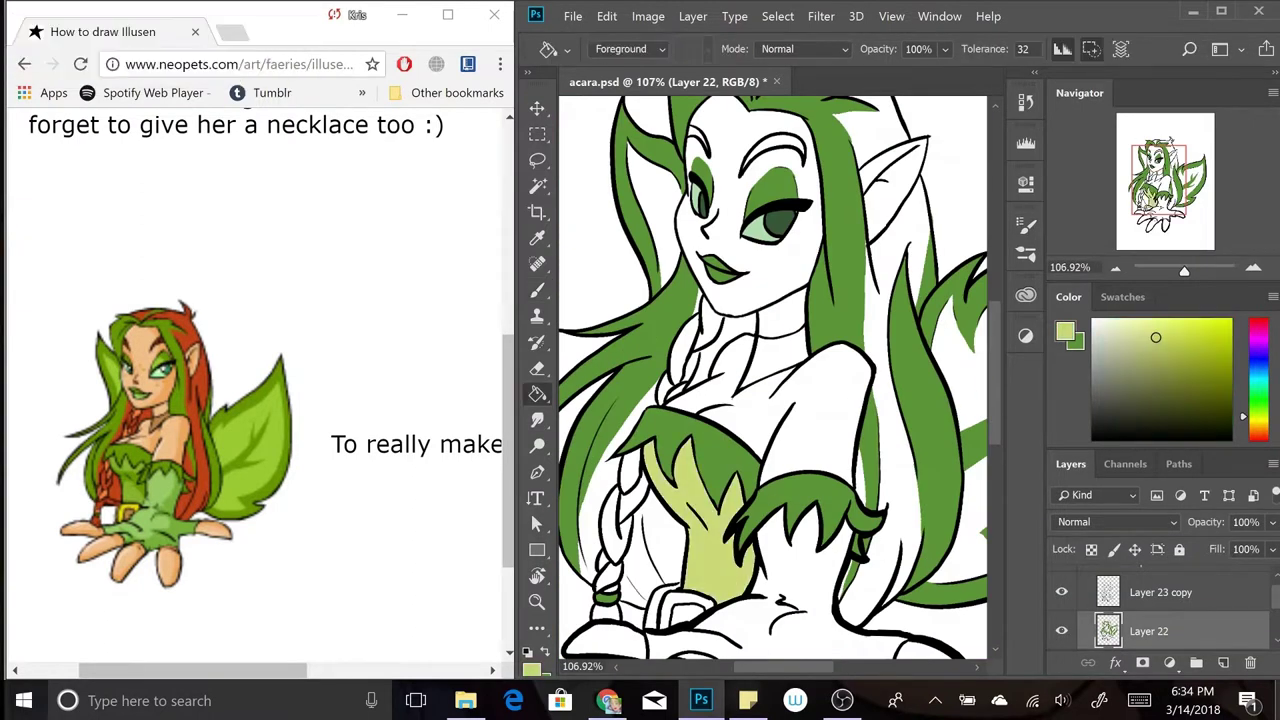
click(1155, 337)
scroll(772, 378, down, 2)
click(712, 285)
click(940, 340)
click(1258, 432)
click(1202, 354)
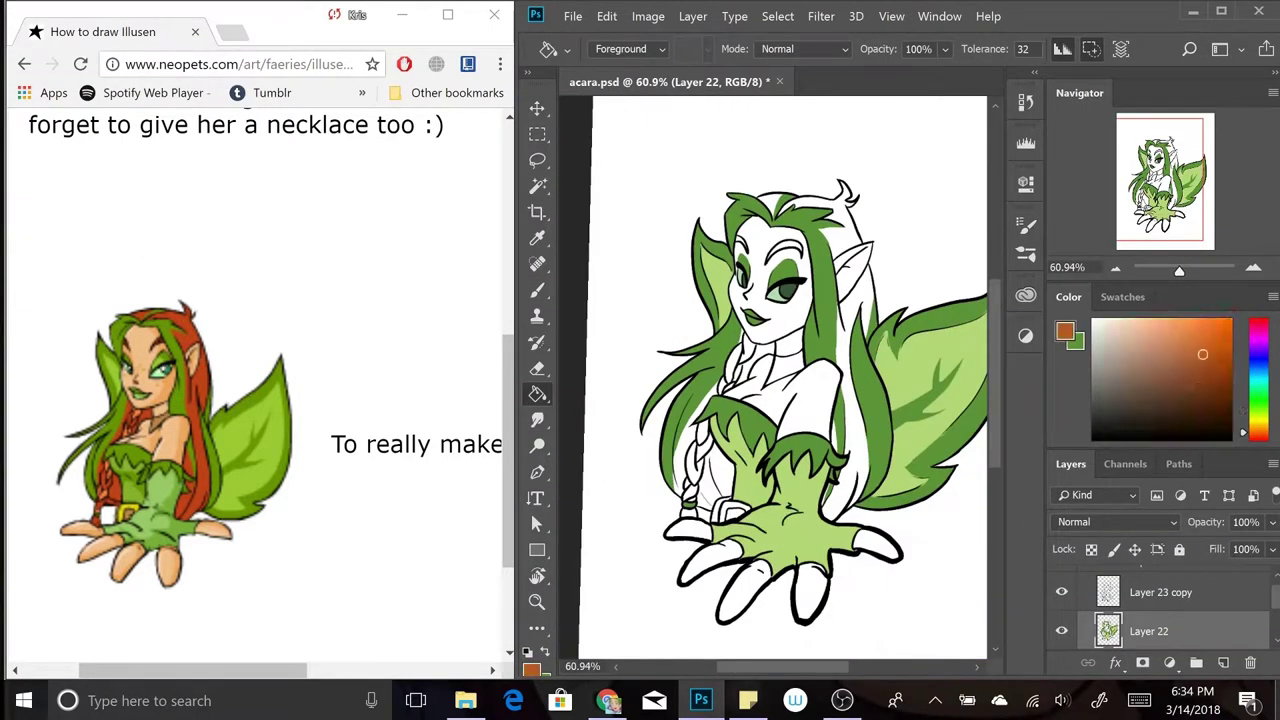
scroll(772, 378, up, 3)
scroll(772, 378, down, 1)
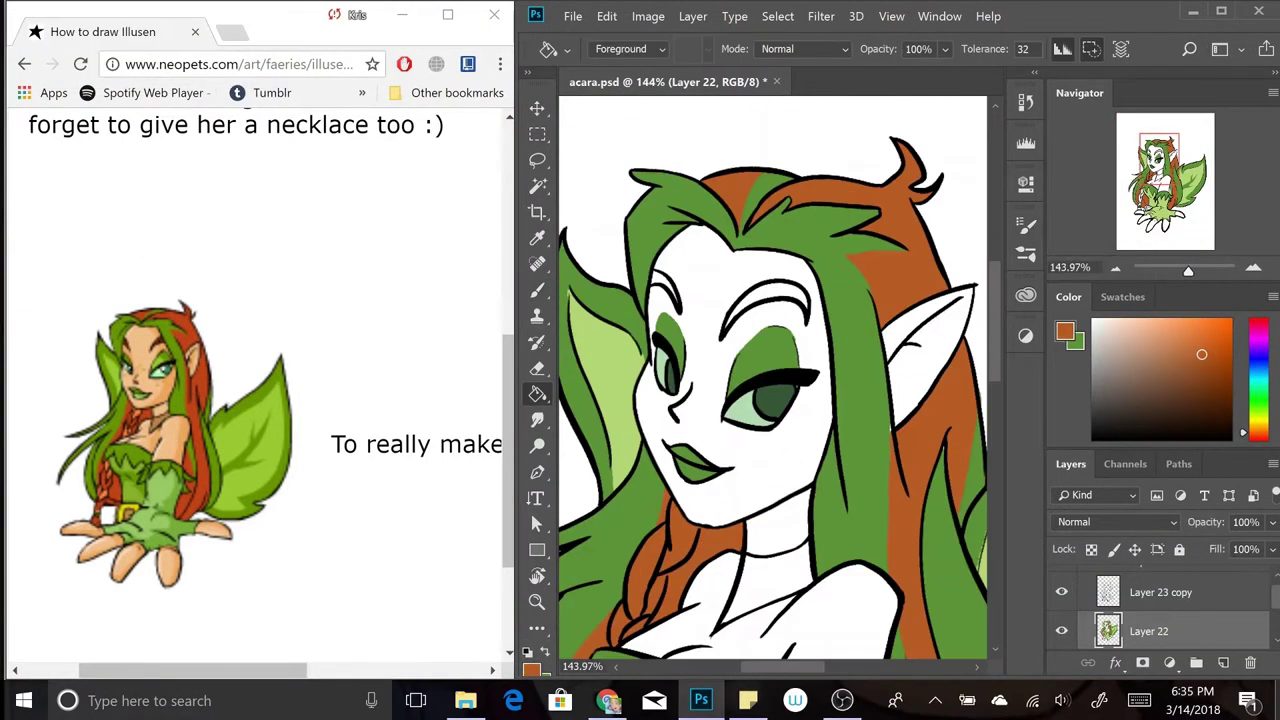
- Fill the face, ear and neck with a beige skin colour
click(1127, 333)
click(720, 420)
click(930, 360)
click(780, 520)
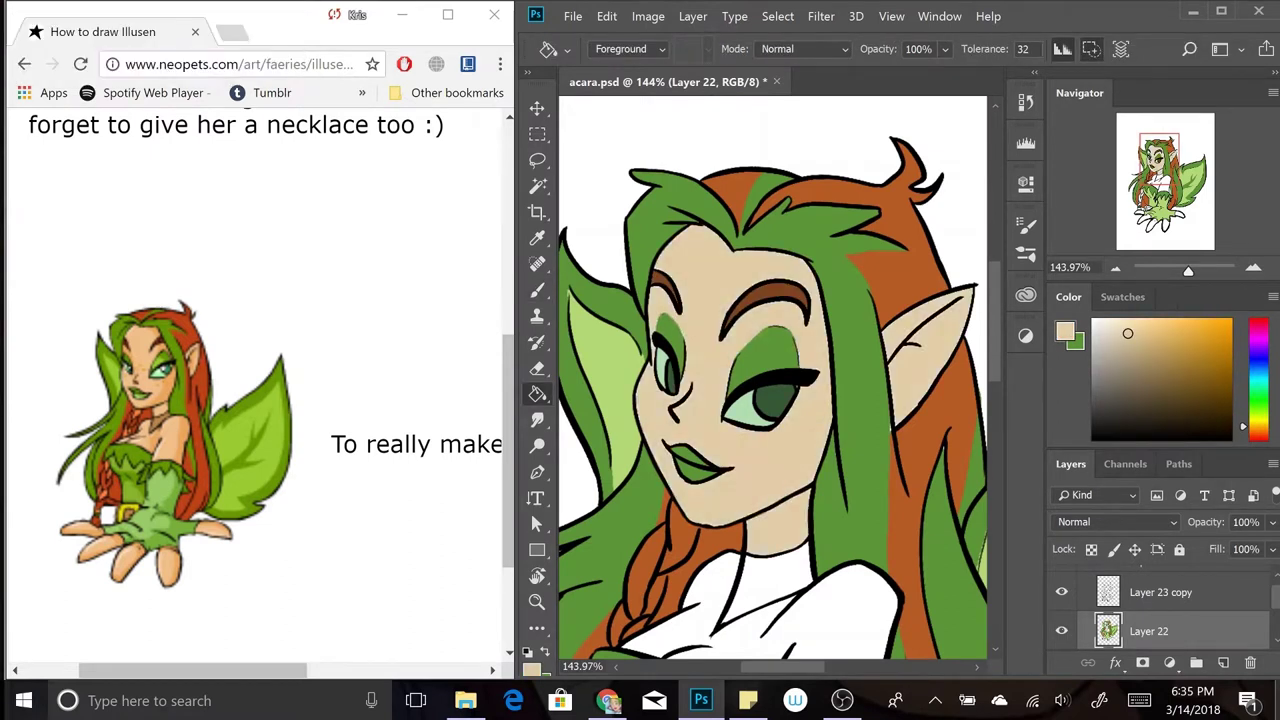
scroll(772, 378, down, 3)
scroll(772, 378, up, 3)
scroll(772, 378, down, 2)
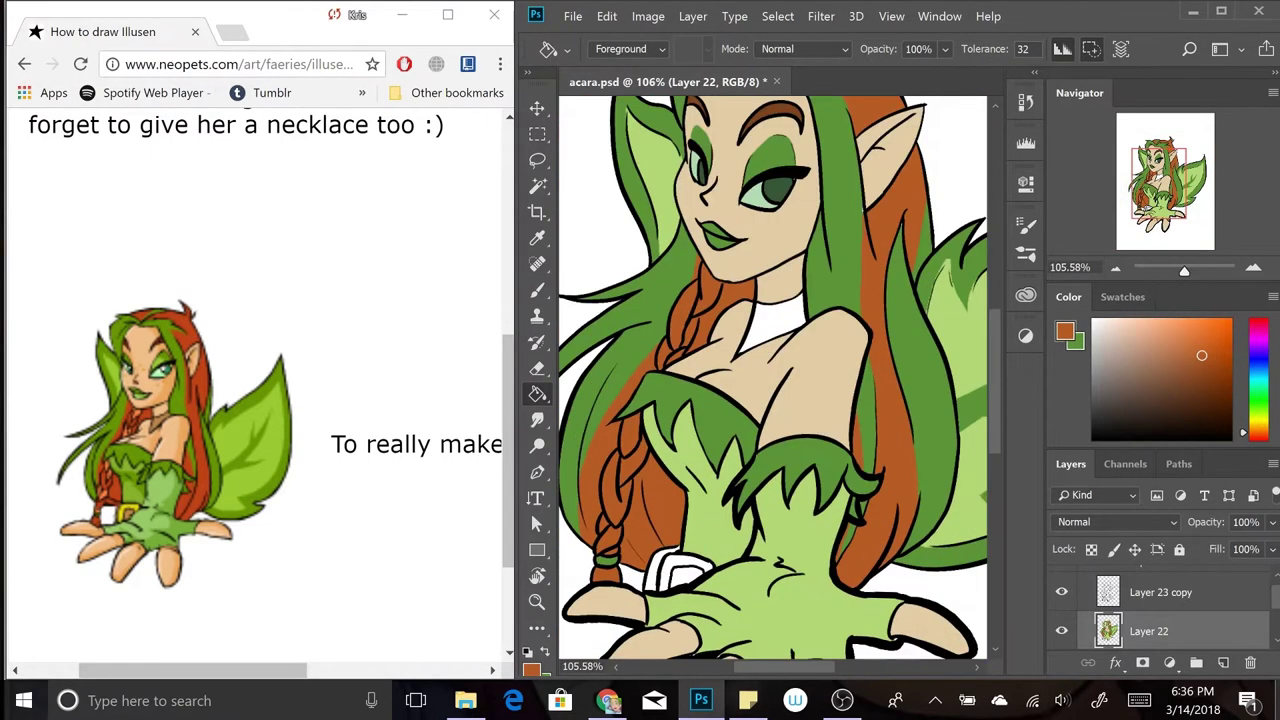
- Fill the neck choker with a greyish beige
click(1130, 360)
click(770, 322)
scroll(772, 378, down, 2)
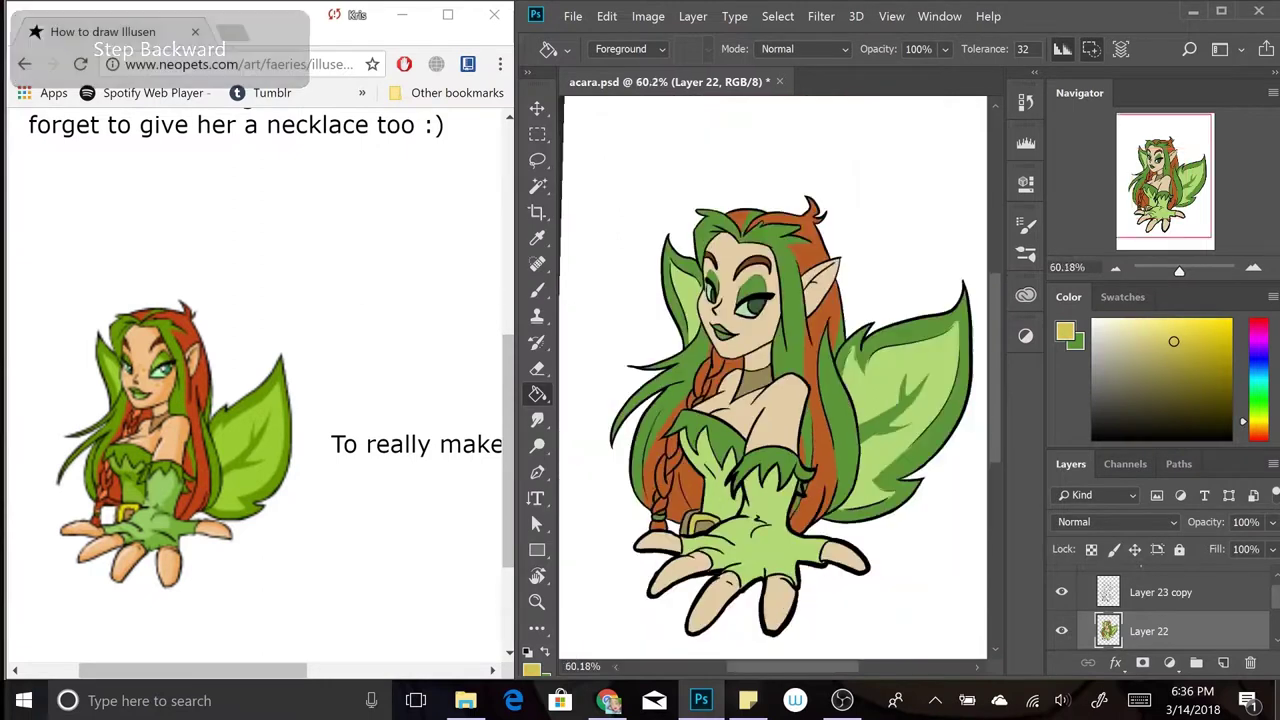
key(b)
scroll(772, 378, up, 3)
- Add a new shading layer set to Multiply and shift the shading colour's hue via Hue/Saturation
scroll(772, 378, down, 2)
scroll(772, 378, down, 1)
key(ctrl+shift+alt+n)
scroll(658, 191, up, 4)
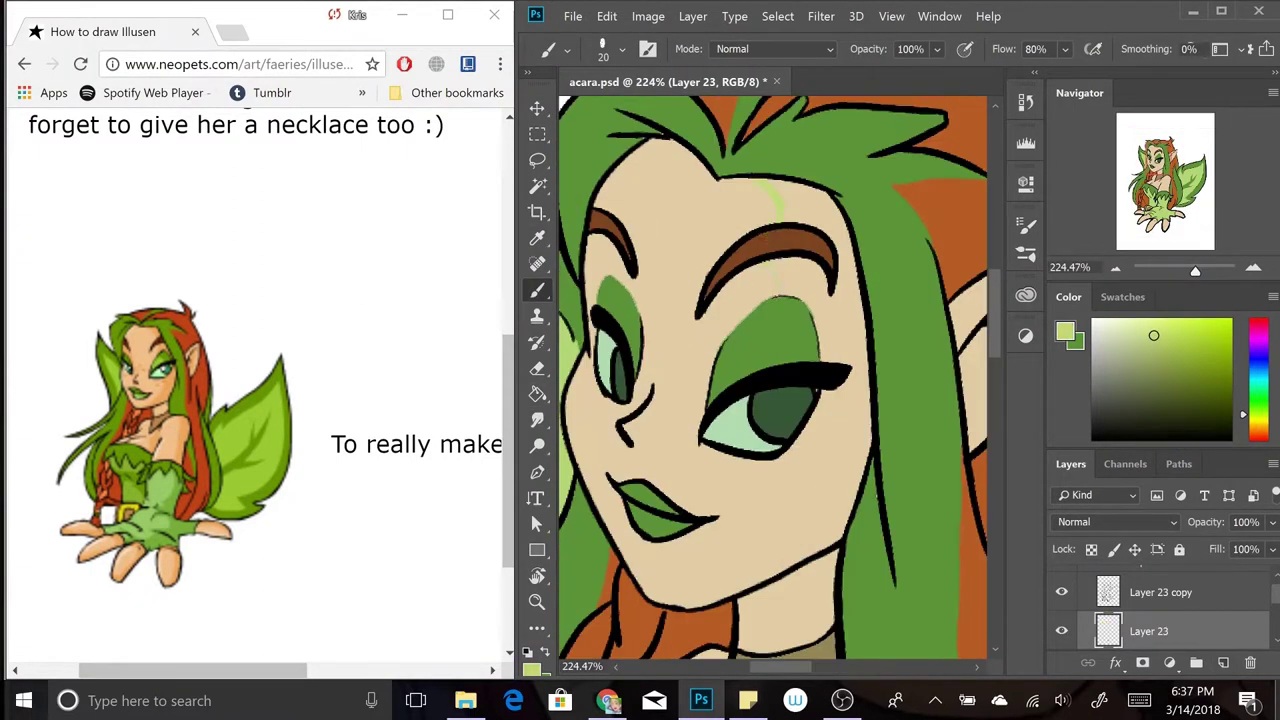
scroll(772, 378, down, 1)
key(shift+alt+m)
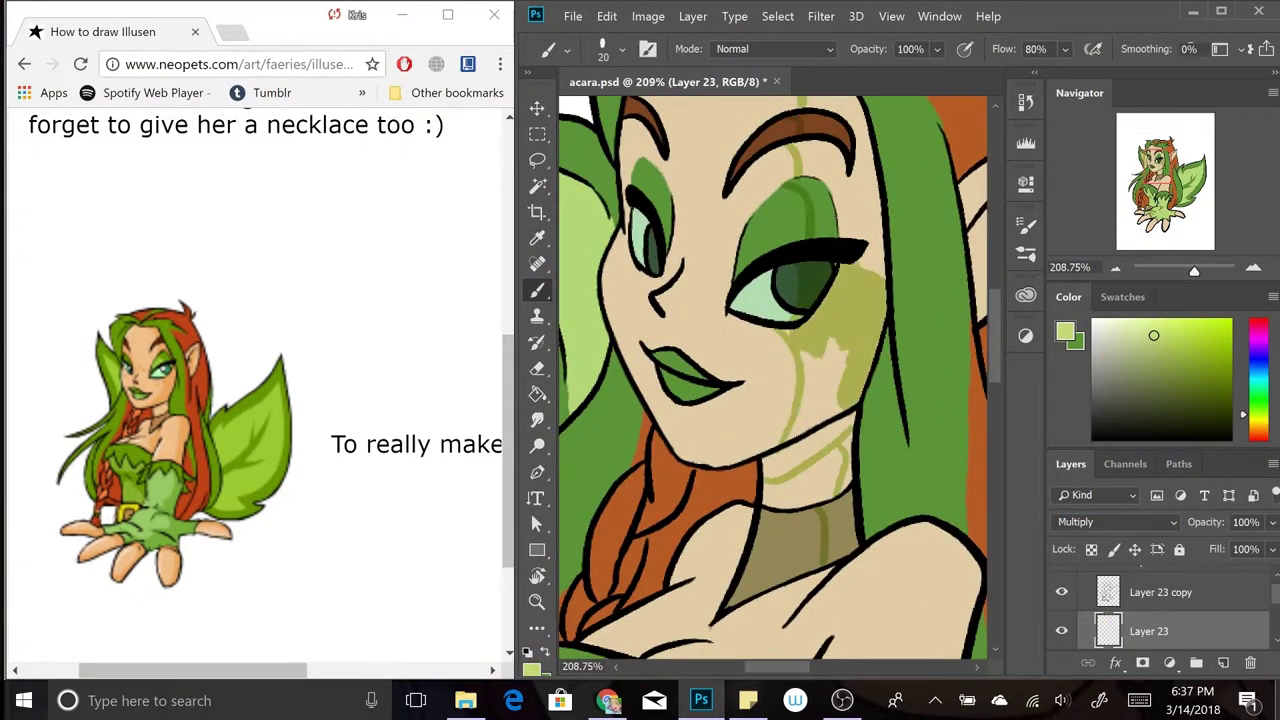
scroll(772, 378, down, 1)
scroll(772, 378, down, 15)
text(54)
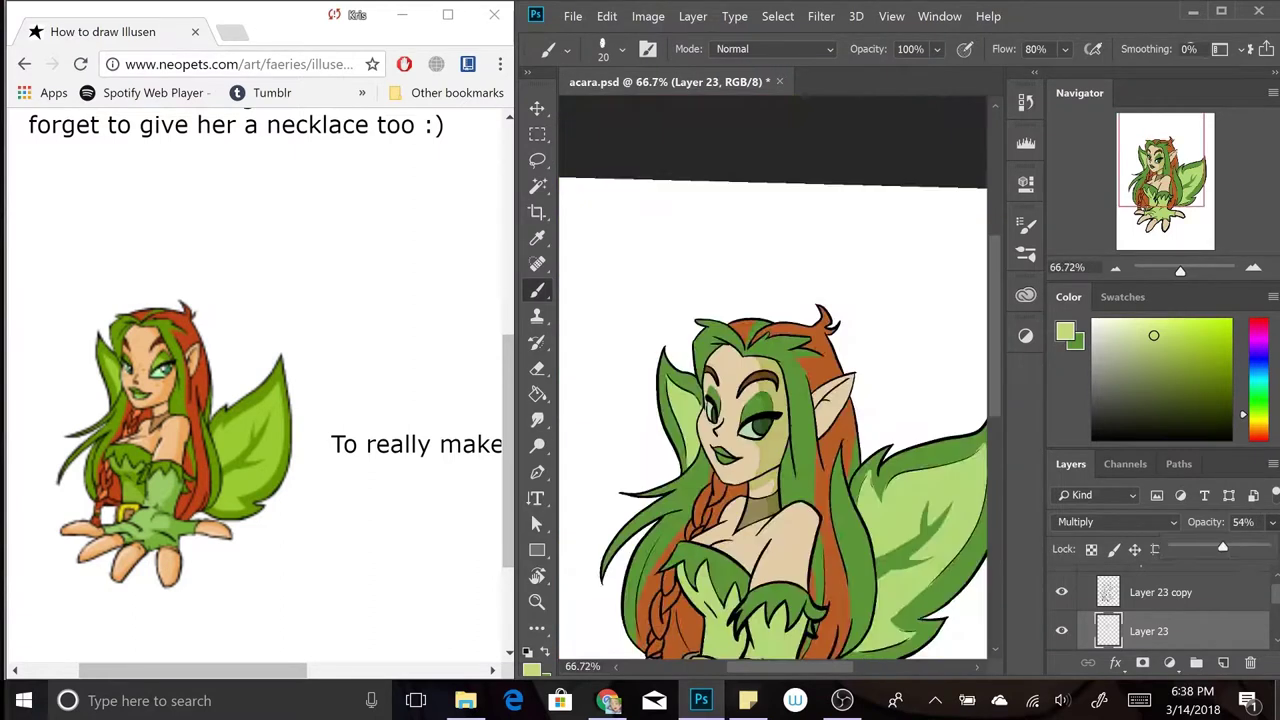
scroll(772, 378, up, 17)
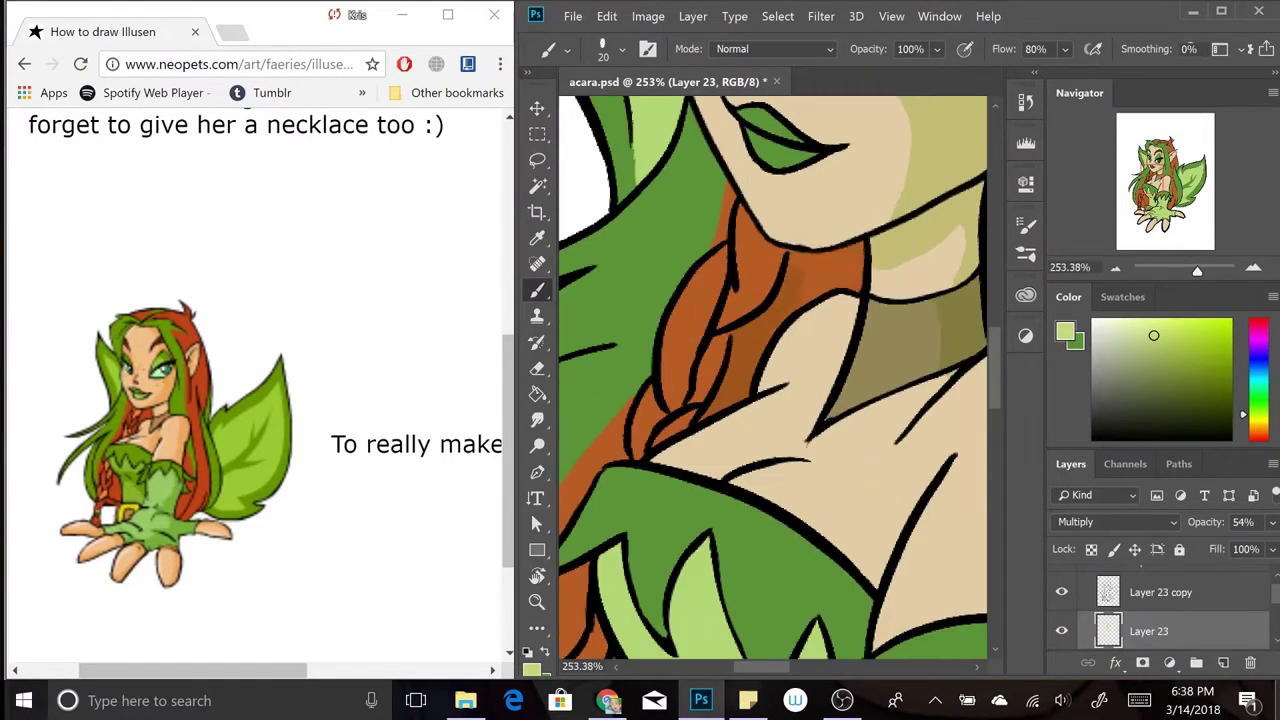
click(648, 16)
click(900, 165)
drag(1006, 137, 991, 137)
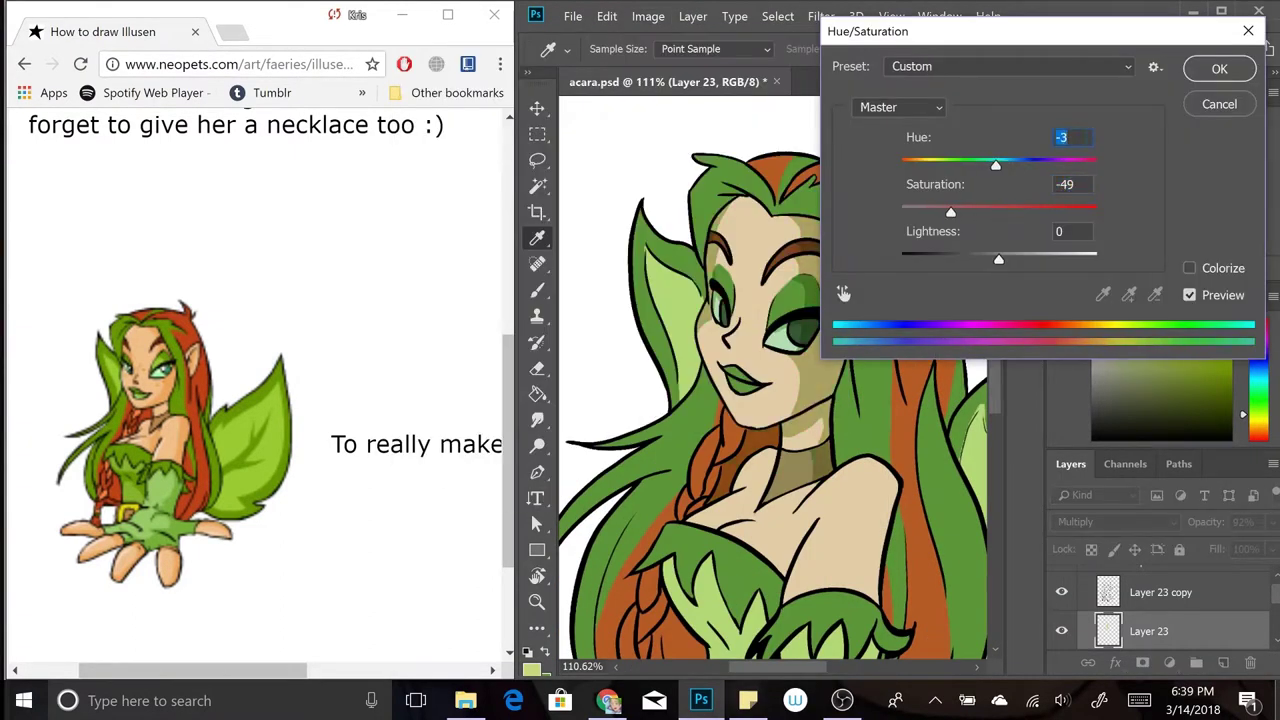
click(1223, 66)
key(b)
click(1117, 521)
click(1068, 183)
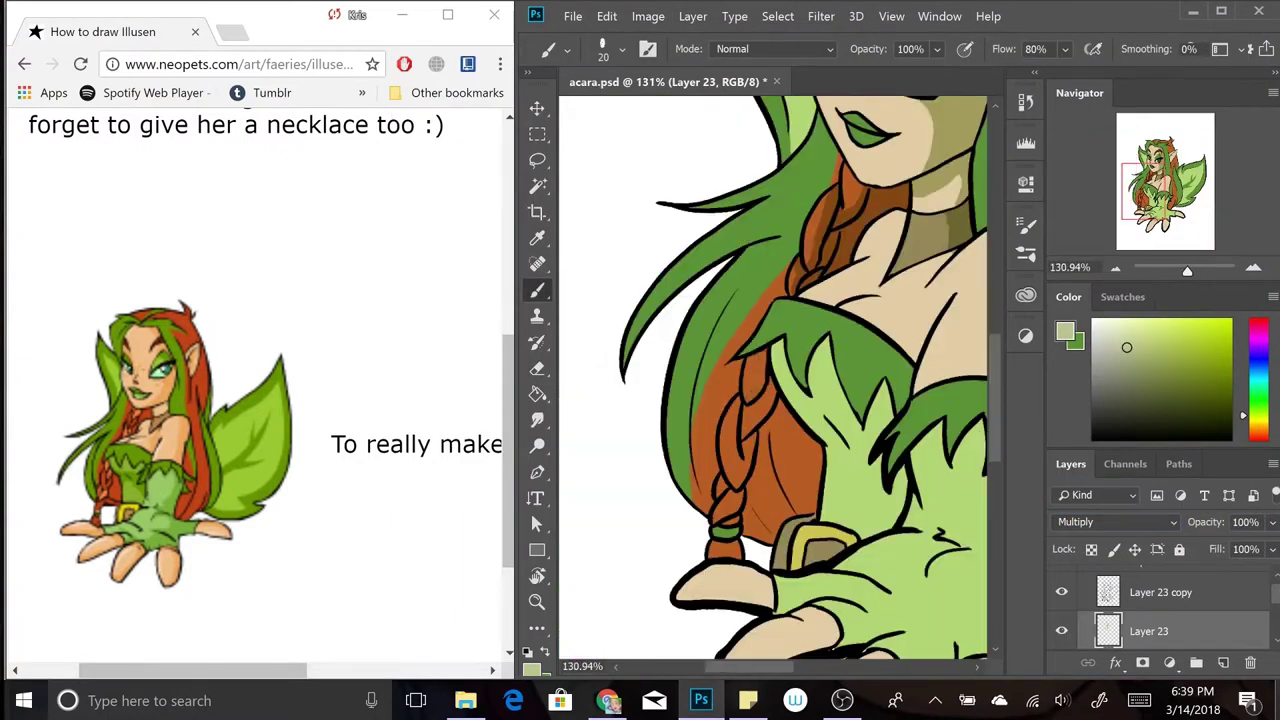
- Paint shading on the braid, hair and both sides of the green top
drag(800, 410, 760, 520)
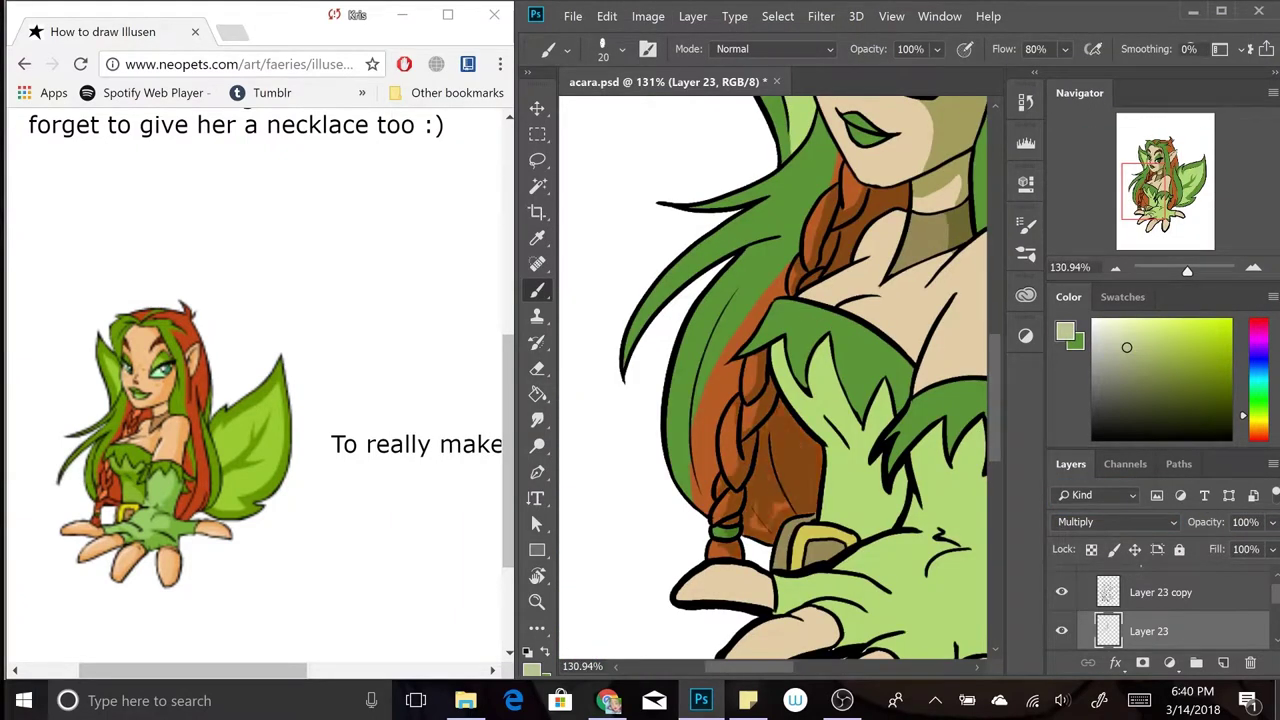
key(ctrl+0)
scroll(760, 420, up, 3)
drag(720, 230, 650, 330)
scroll(780, 380, up, 2)
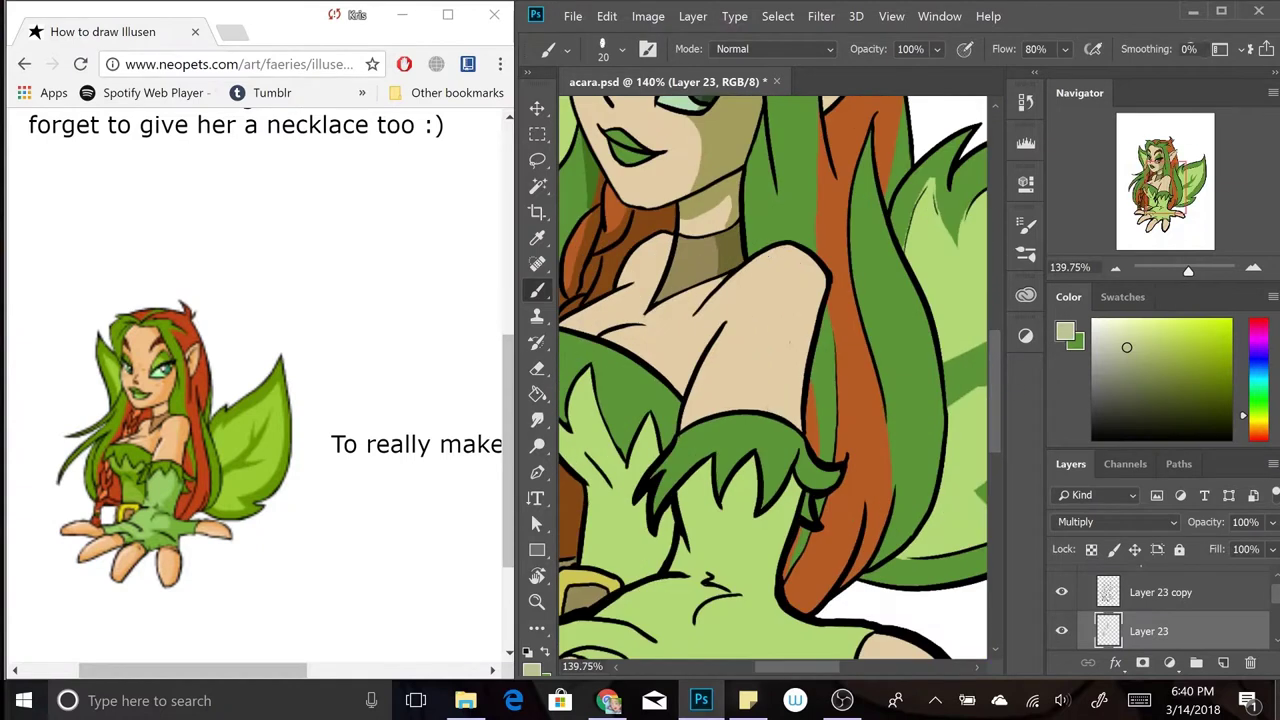
drag(800, 250, 775, 430)
drag(720, 280, 690, 310)
scroll(780, 380, down, 1)
drag(830, 335, 775, 440)
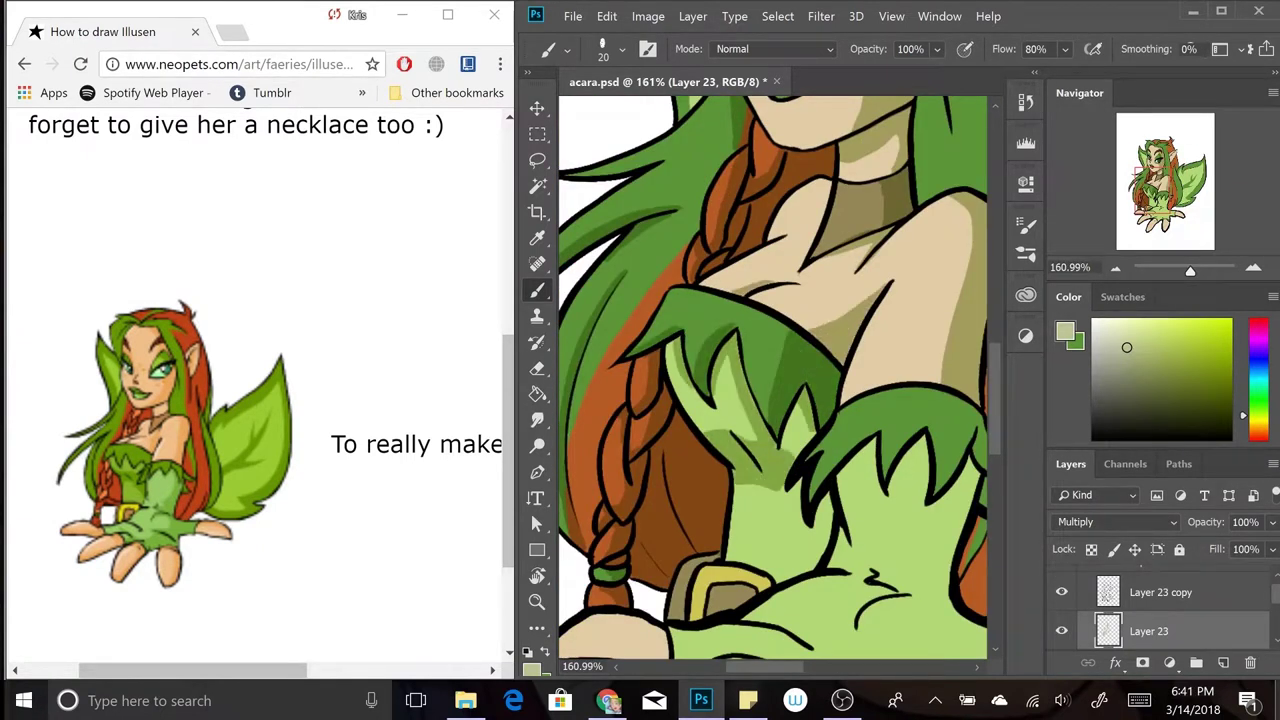
- Shade the hand, palm and the green cuff of the glove
scroll(775, 380, down, 3)
scroll(775, 380, up, 1)
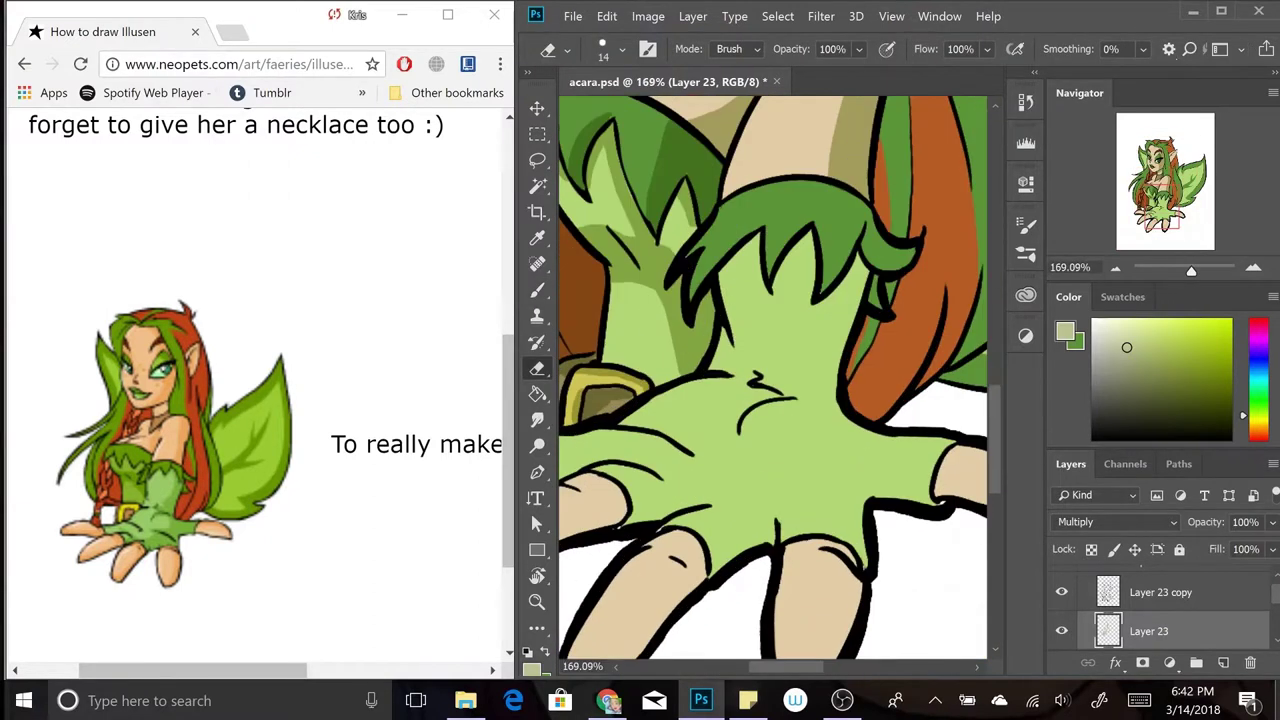
drag(875, 195, 830, 290)
drag(740, 235, 700, 295)
scroll(590, 330, up, 1)
drag(800, 240, 735, 340)
drag(755, 218, 750, 290)
drag(726, 342, 776, 388)
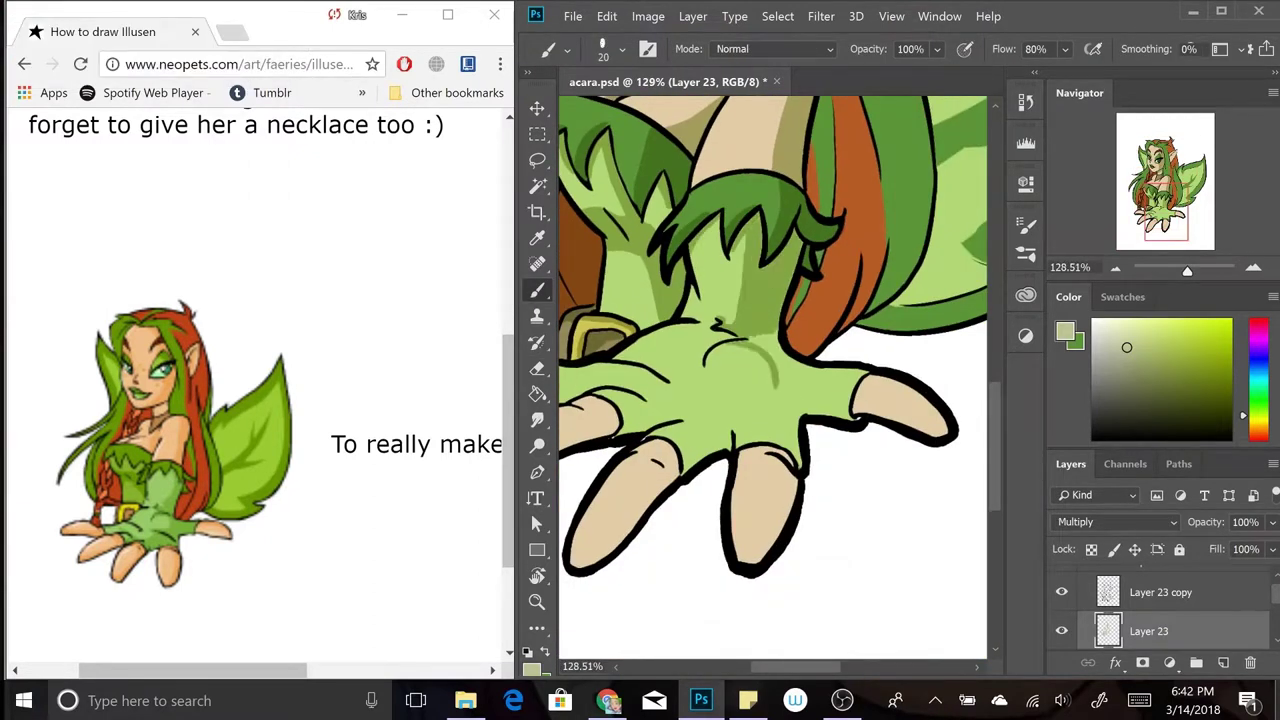
drag(835, 360, 780, 410)
- Merge the copy layer into the shading layer and shade the fingers
key(ctrl+e)
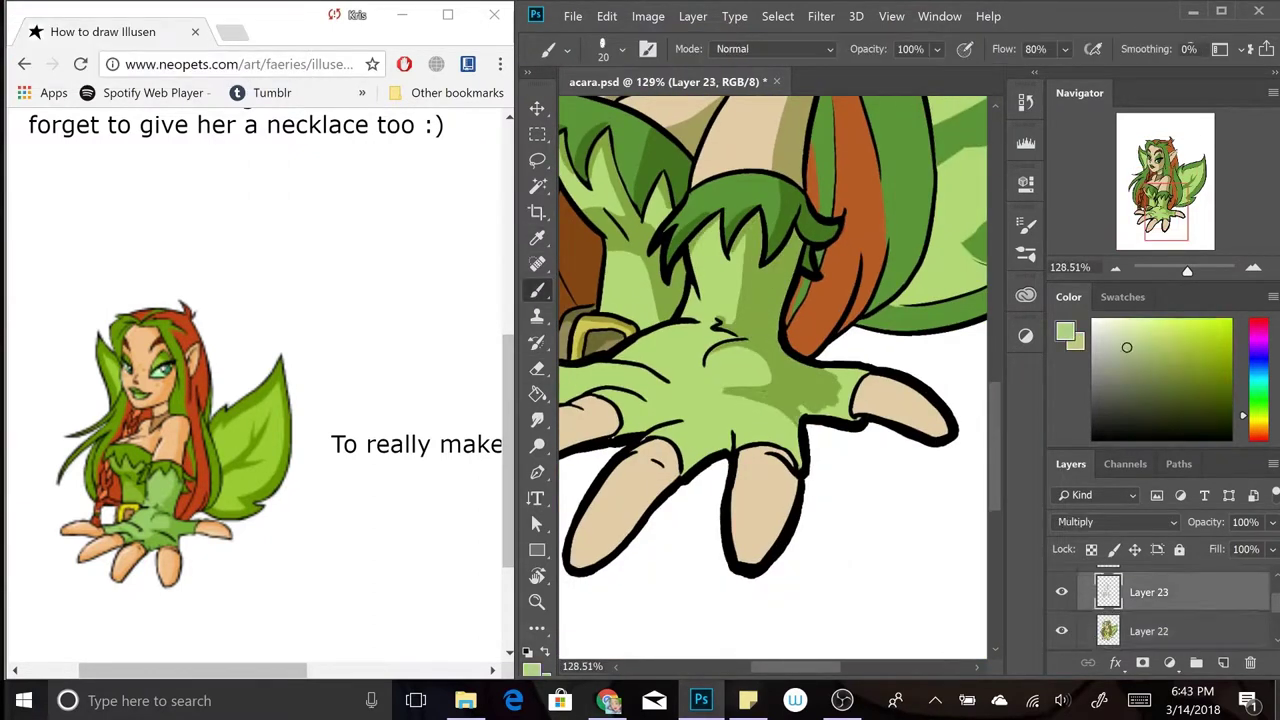
drag(860, 395, 945, 425)
key(ctrl+alt+z)
drag(740, 400, 685, 455)
drag(635, 447, 660, 470)
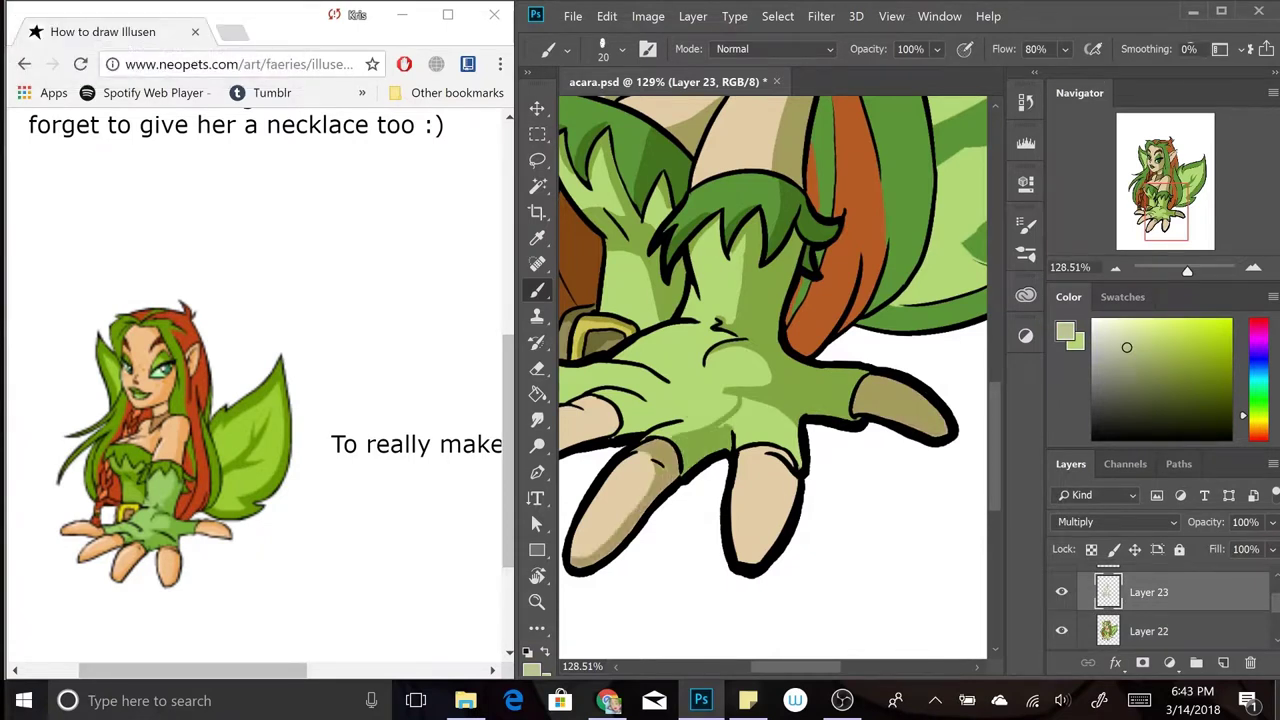
drag(770, 560, 765, 450)
drag(795, 410, 740, 440)
scroll(770, 380, up, 1)
drag(840, 400, 718, 420)
key(e)
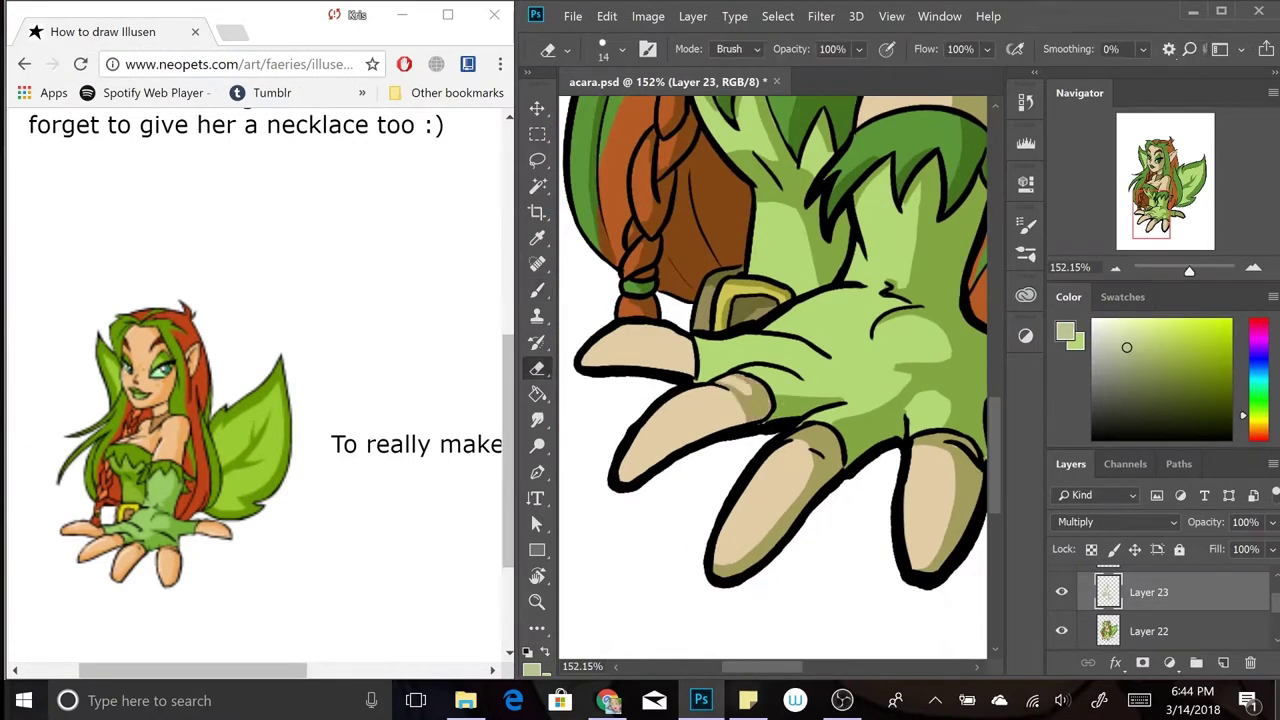
key(b)
- Paint darker vein shading across the leaf wing and along the hair
key(ctrl+0)
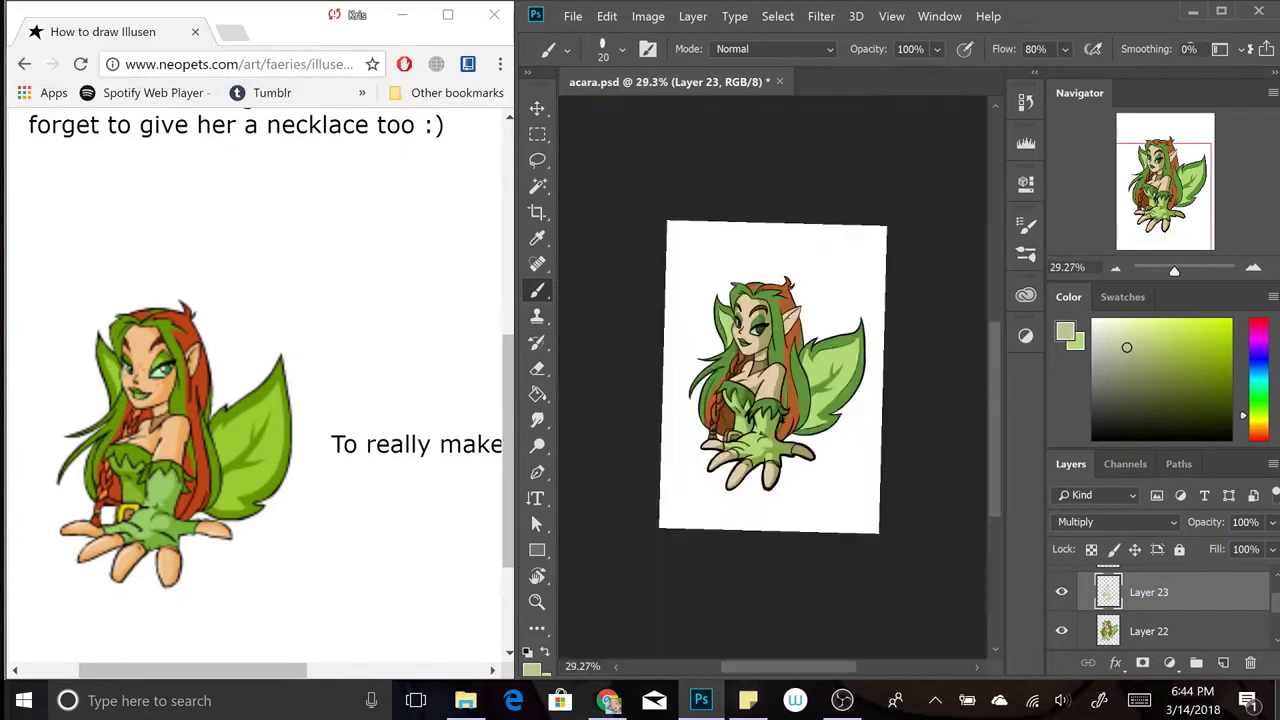
scroll(730, 340, up, 5)
drag(880, 200, 700, 440)
drag(735, 260, 740, 520)
mouse_move(905, 160)
mouse_down()
mouse_move(840, 440)
mouse_move(690, 530)
mouse_move(820, 505)
mouse_up()
drag(700, 380, 790, 400)
drag(750, 200, 730, 520)
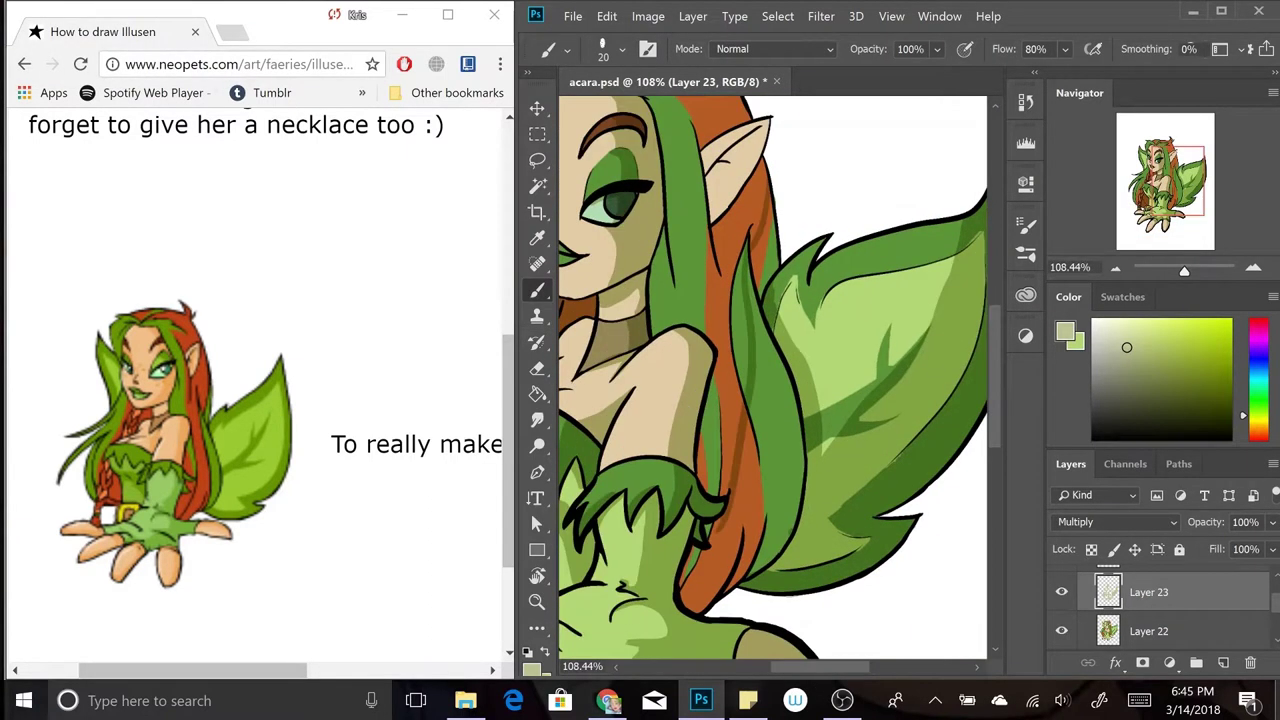
drag(690, 600, 760, 510)
drag(790, 560, 760, 220)
scroll(770, 380, up, 3)
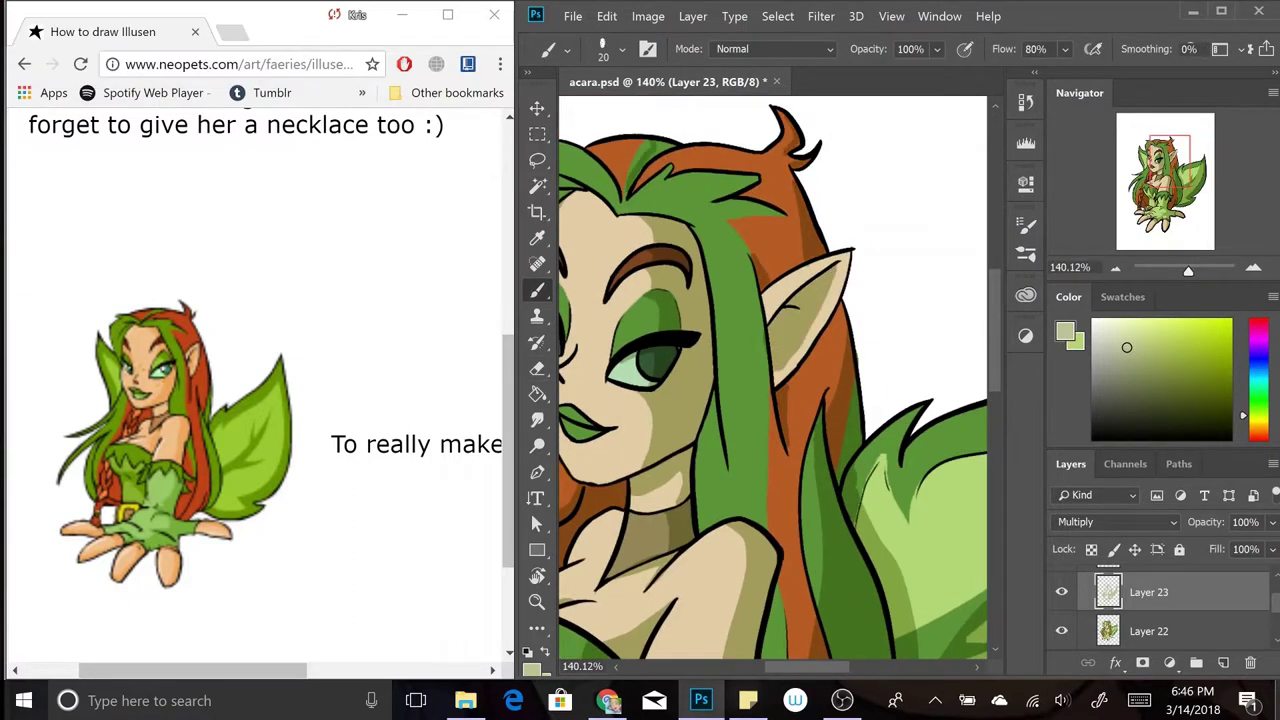
scroll(770, 380, up, 2)
scroll(770, 380, up, 2)
- On a new layer above Layer 23, paint light highlights on the hair and hand
key(ctrl+shift+alt+n)
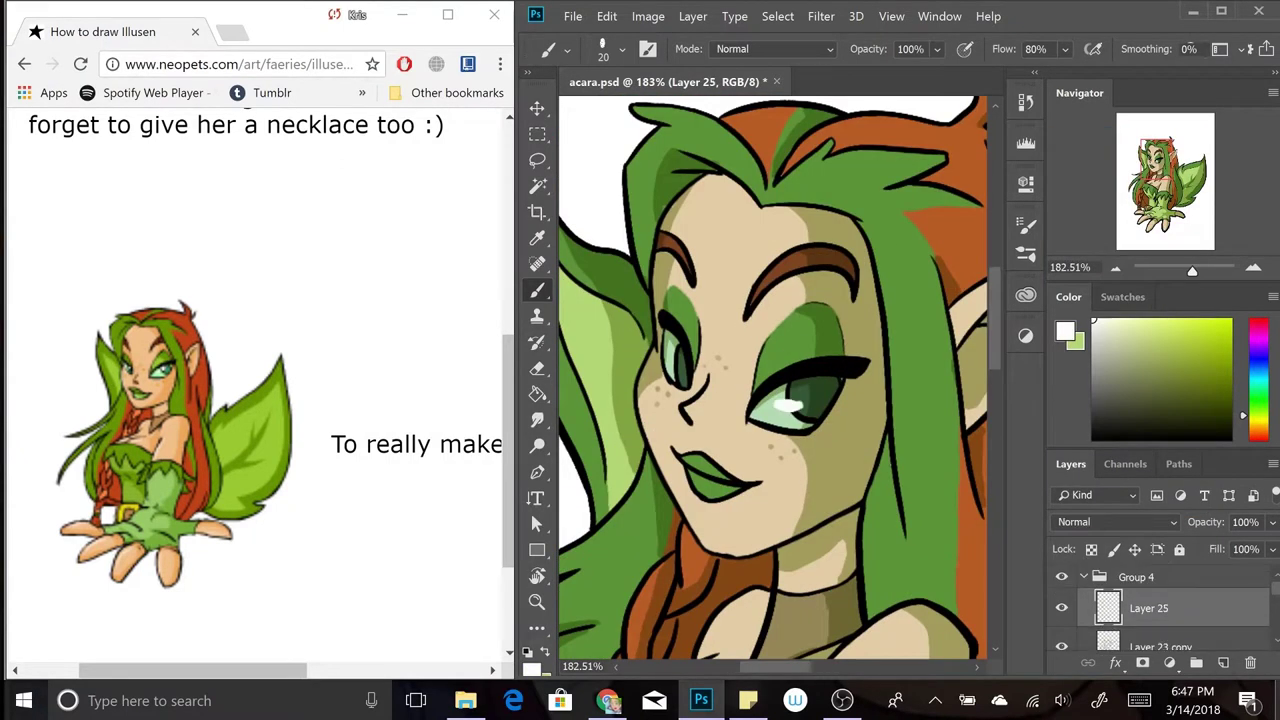
scroll(770, 380, down, 4)
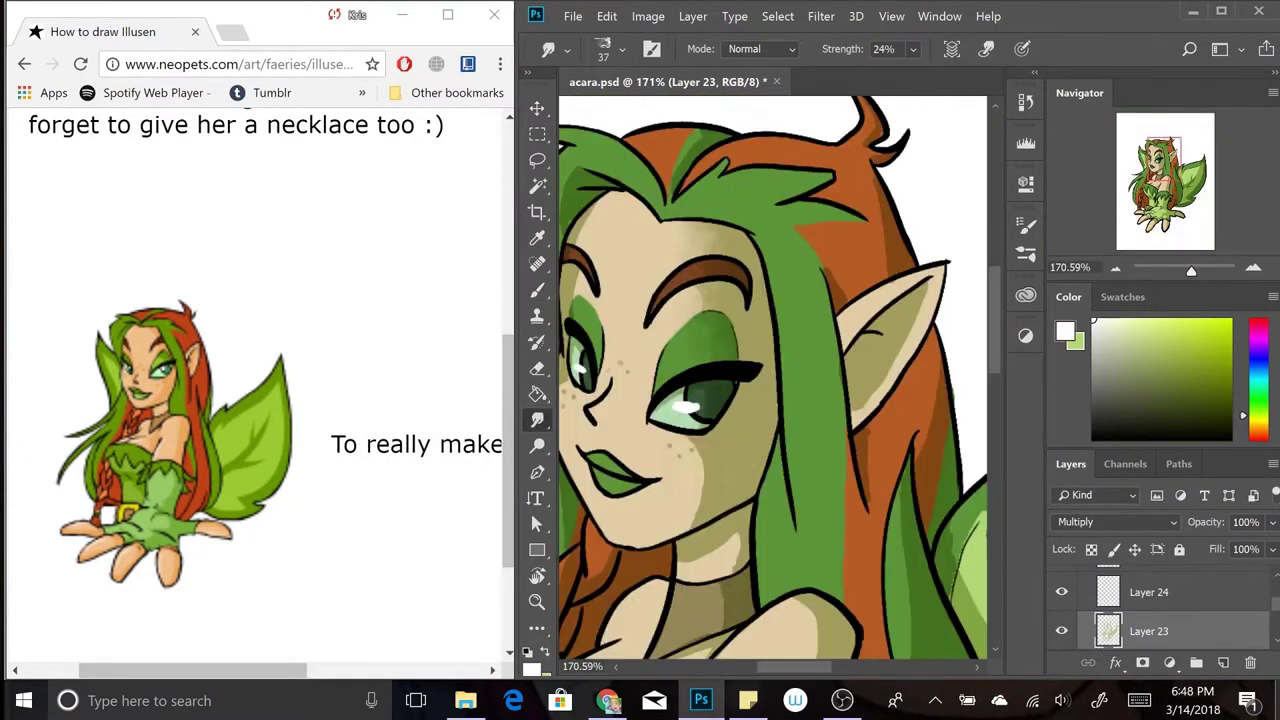
scroll(770, 380, down, 2)
scroll(772, 380, up, 2)
scroll(772, 380, down, 4)
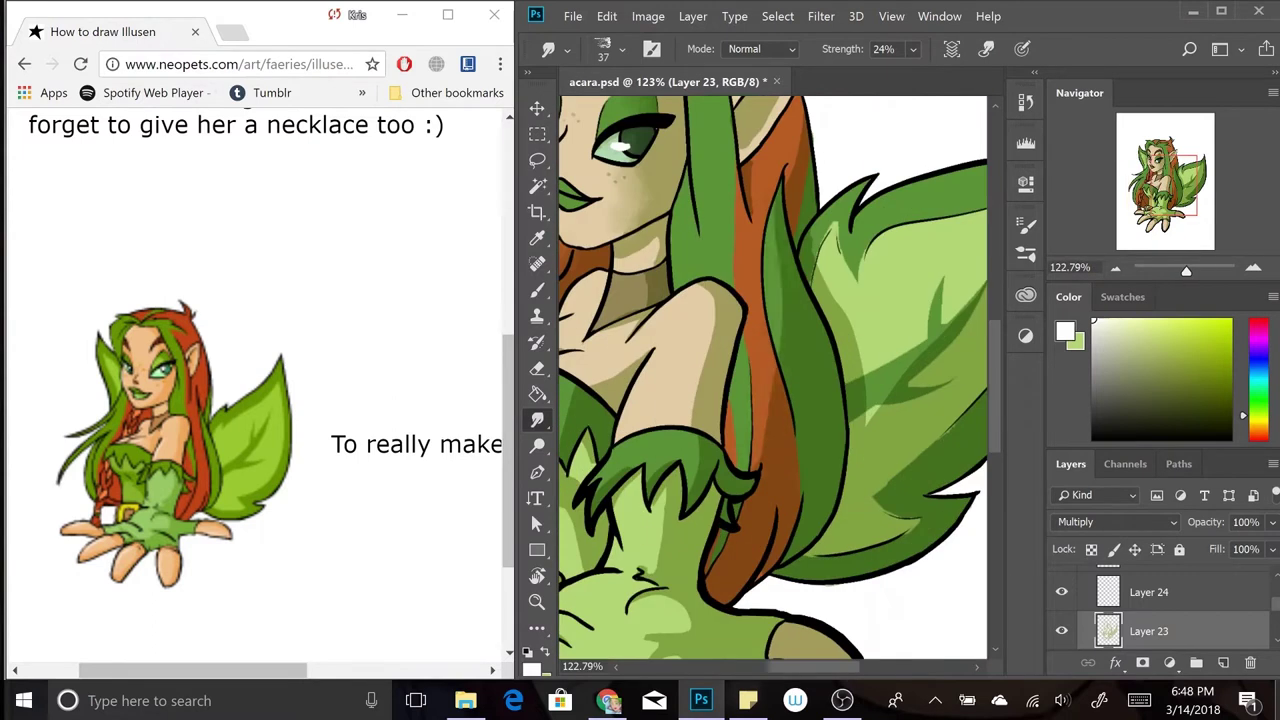
scroll(772, 380, down, 2)
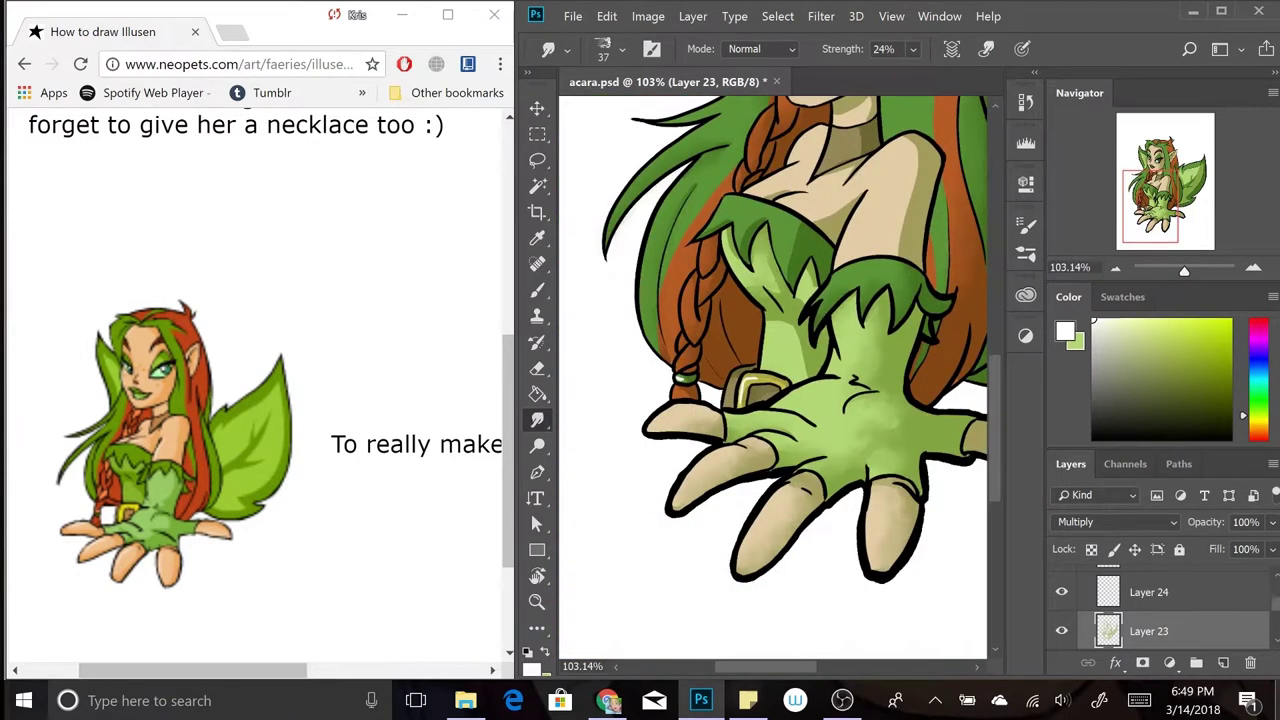
scroll(772, 380, up, 6)
scroll(772, 380, up, 1)
scroll(772, 380, down, 3)
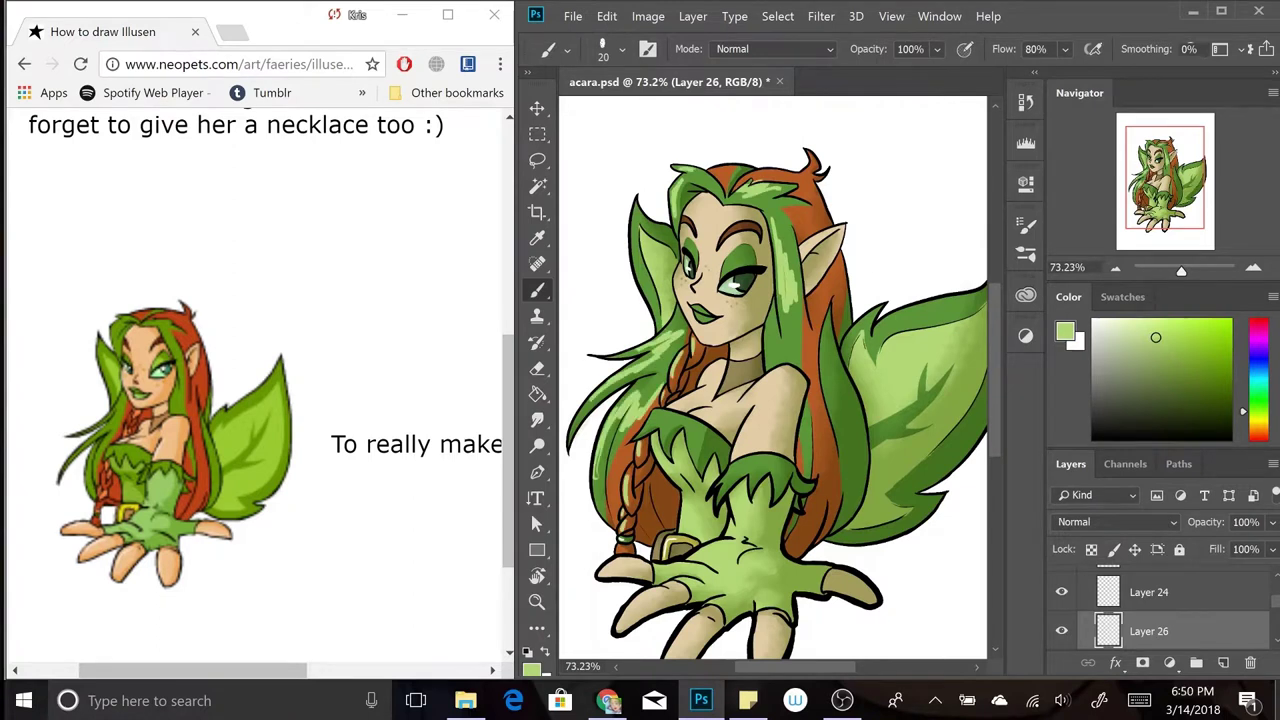
drag(704, 210, 724, 242)
drag(742, 405, 766, 446)
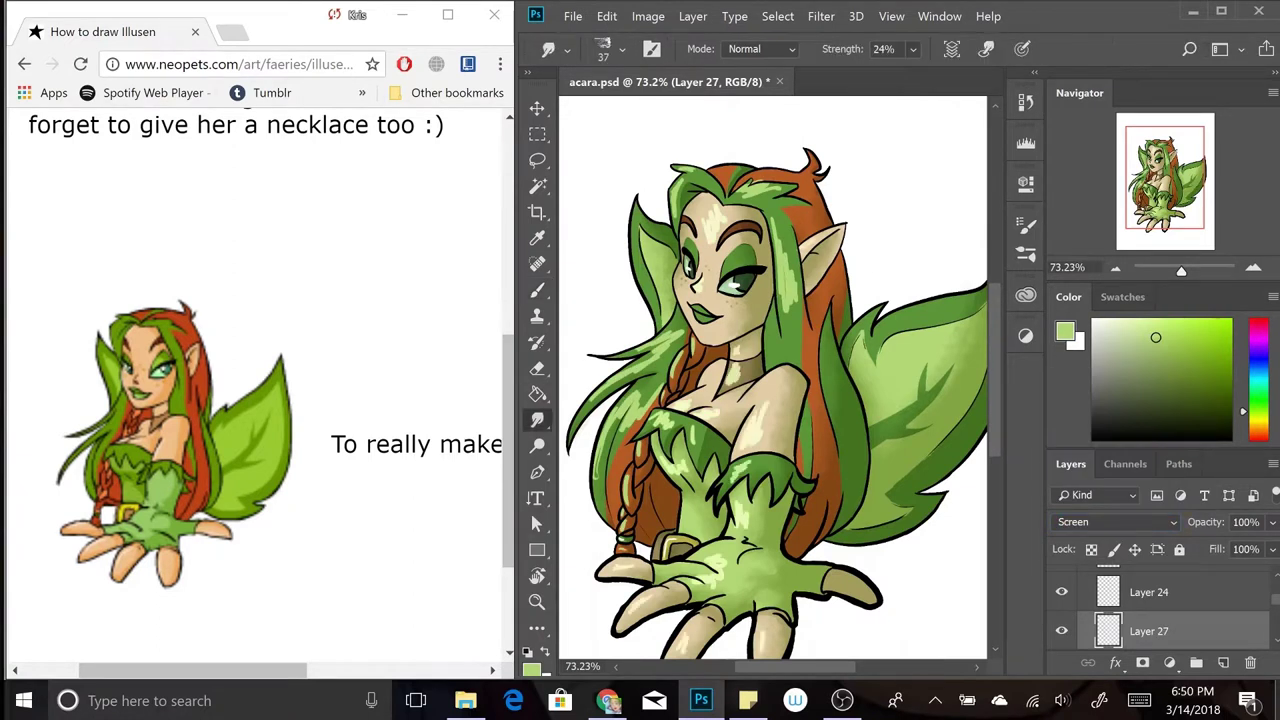
scroll(772, 380, up, 2)
scroll(772, 380, down, 3)
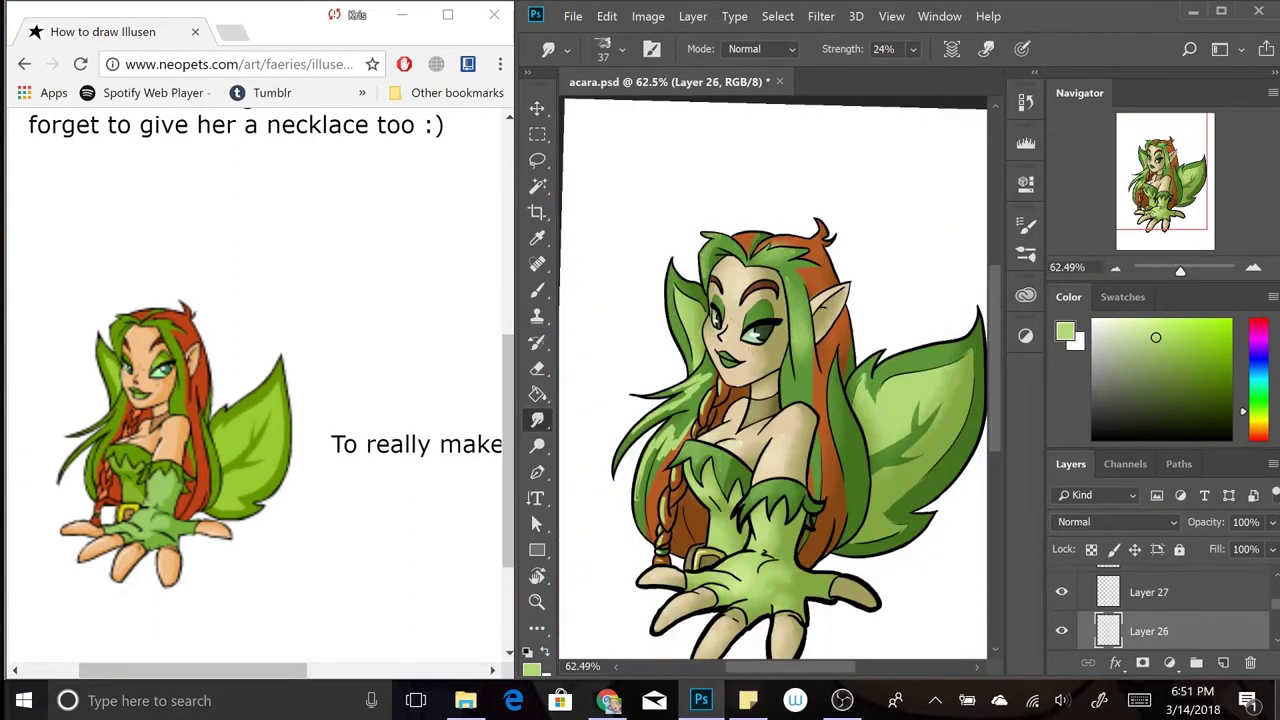
scroll(772, 380, down, 1)
- Widen the canvas with Canvas Size, then group the faerie's layers and reposition her
key(super+Up)
key(ctrl+alt+c)
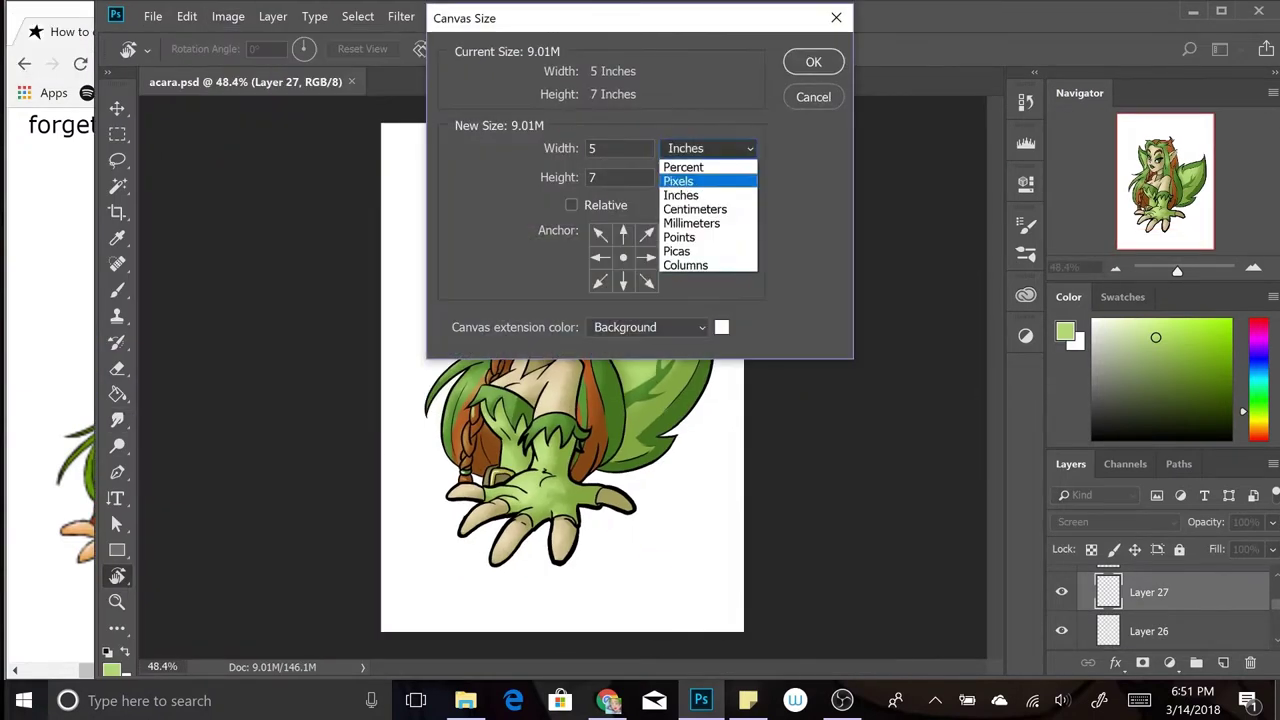
key(Return)
key(ctrl+g)
key(ctrl+t)
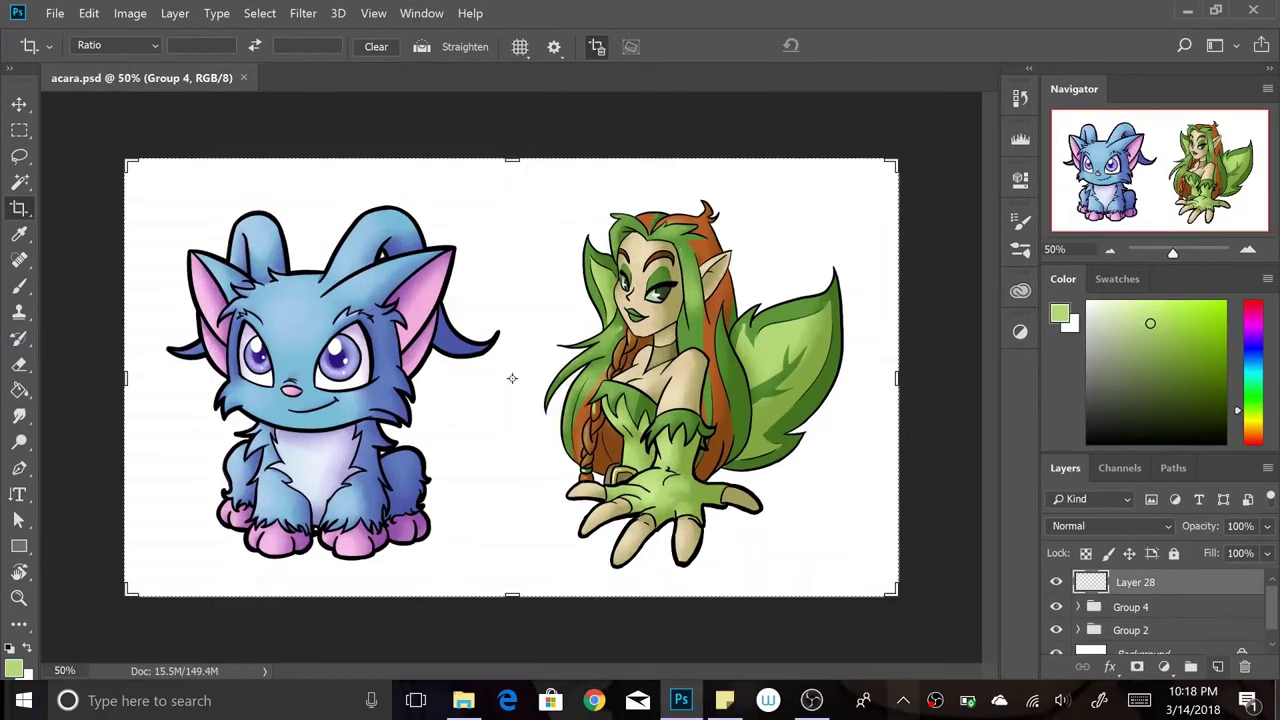
- Shrink the brush and sample the purple shade from the Acara
key(r)
scroll(512, 378, up, 5)
scroll(512, 378, down, 2)
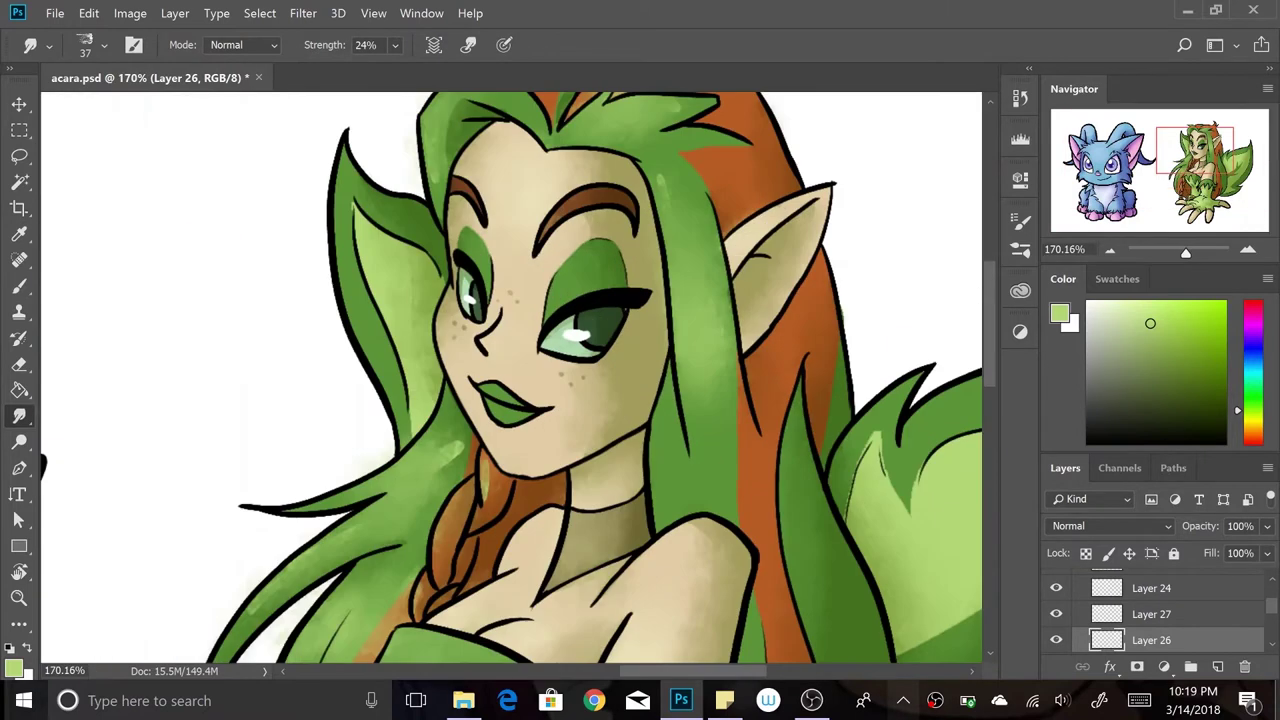
key(alt+bracketleft)
scroll(512, 378, down, 2)
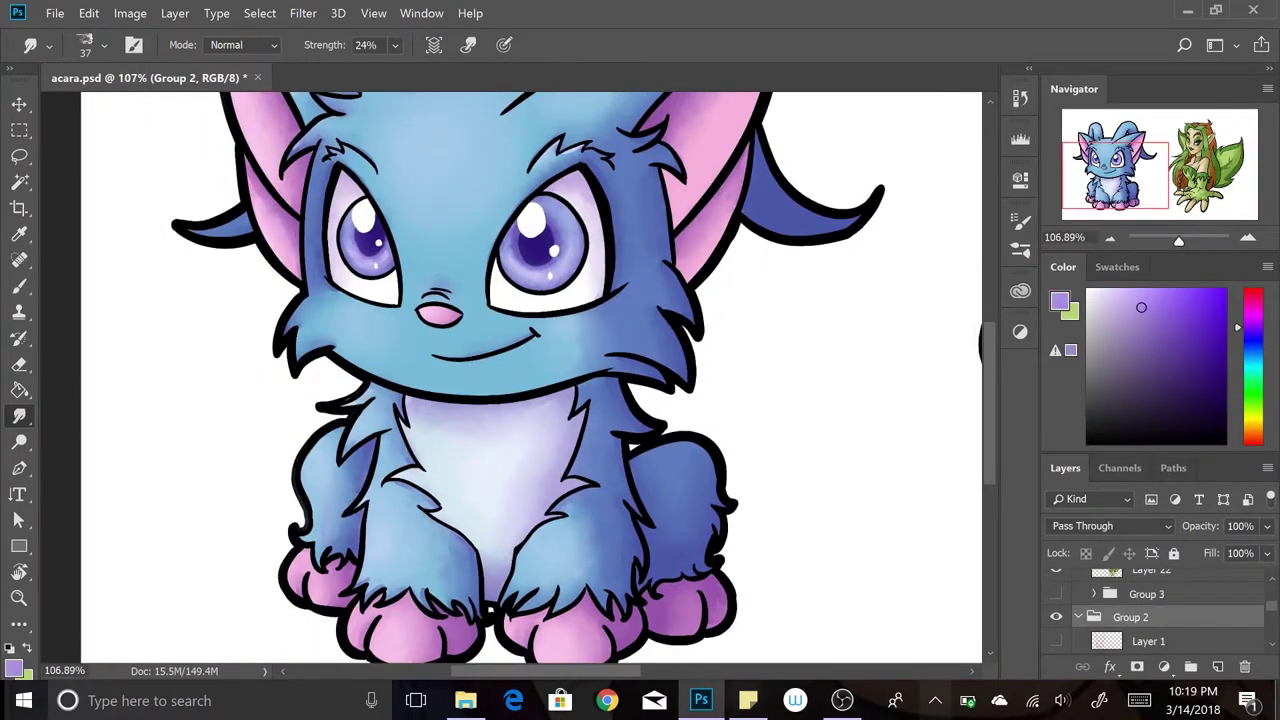
scroll(530, 378, down, 1)
key(alt+bracketleft)
key(i)
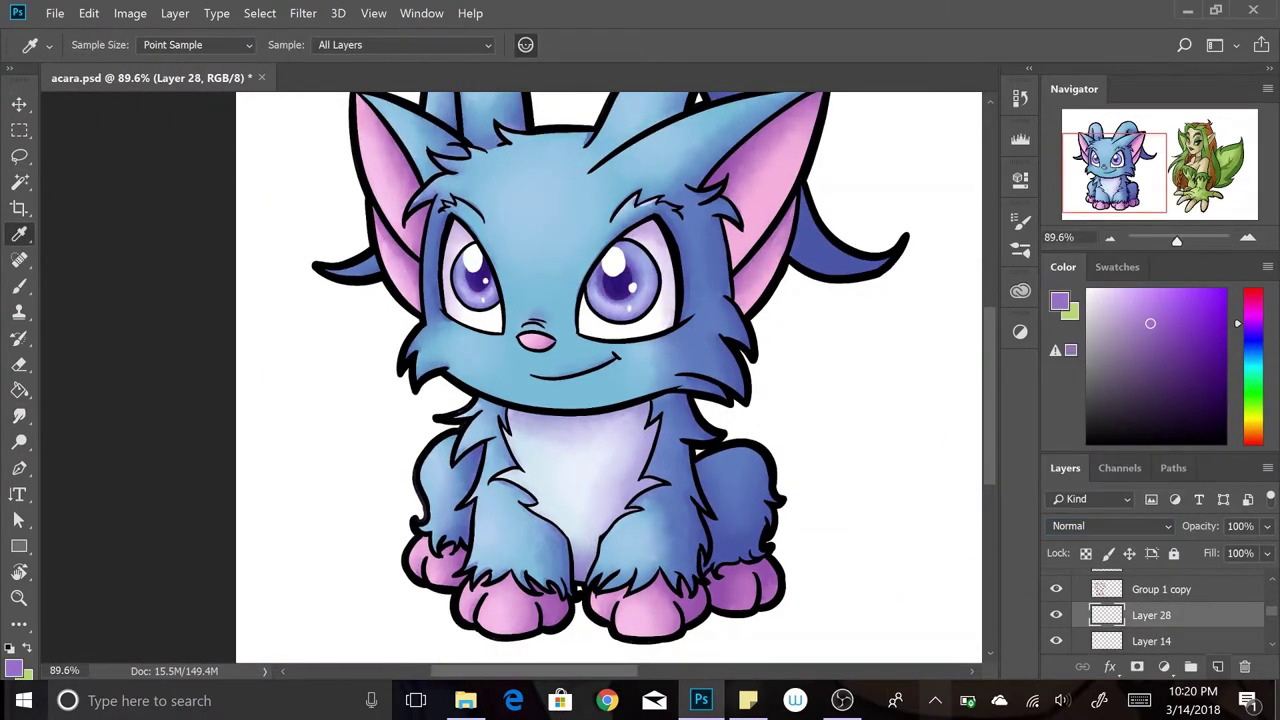
key(b)
scroll(500, 150, up, 4)
- Undo a stray change and set the shading layer opacity to 49%
key(r)
key(alt+bracketleft)
key(alt+bracketleft)
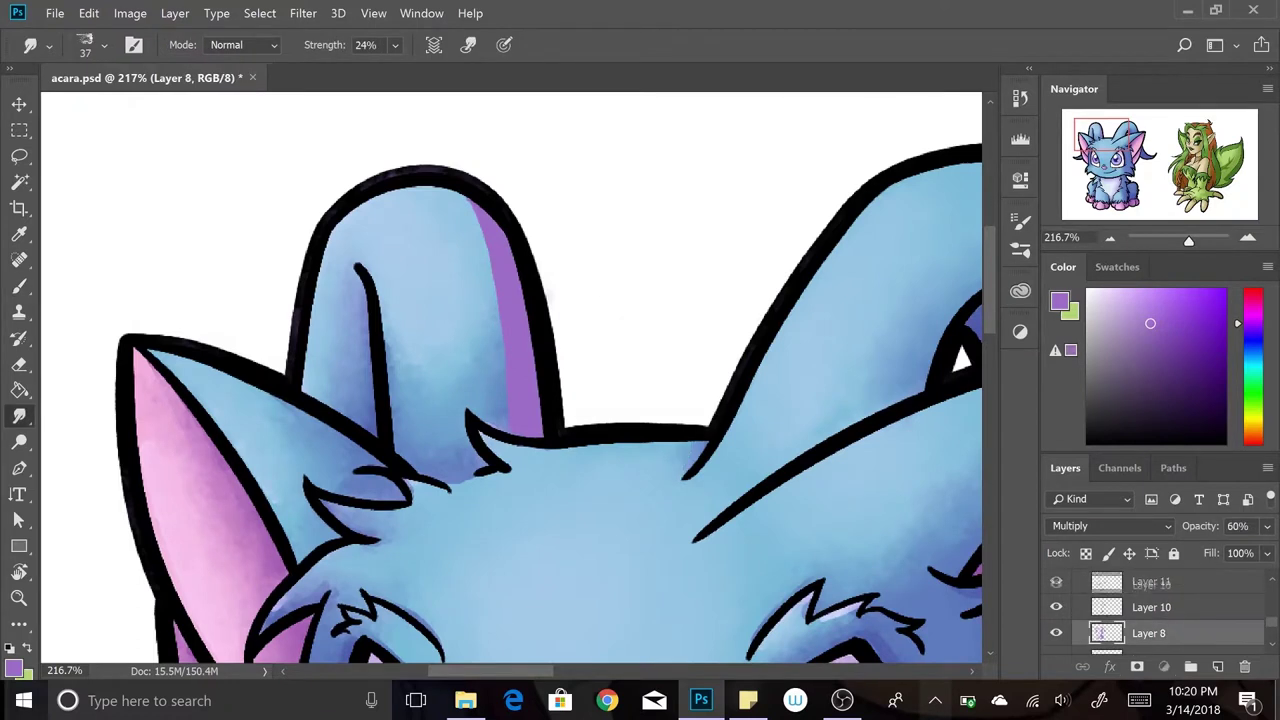
key(alt+bracketright)
scroll(512, 378, down, 5)
scroll(512, 378, up, 4)
key(ctrl+alt+z)
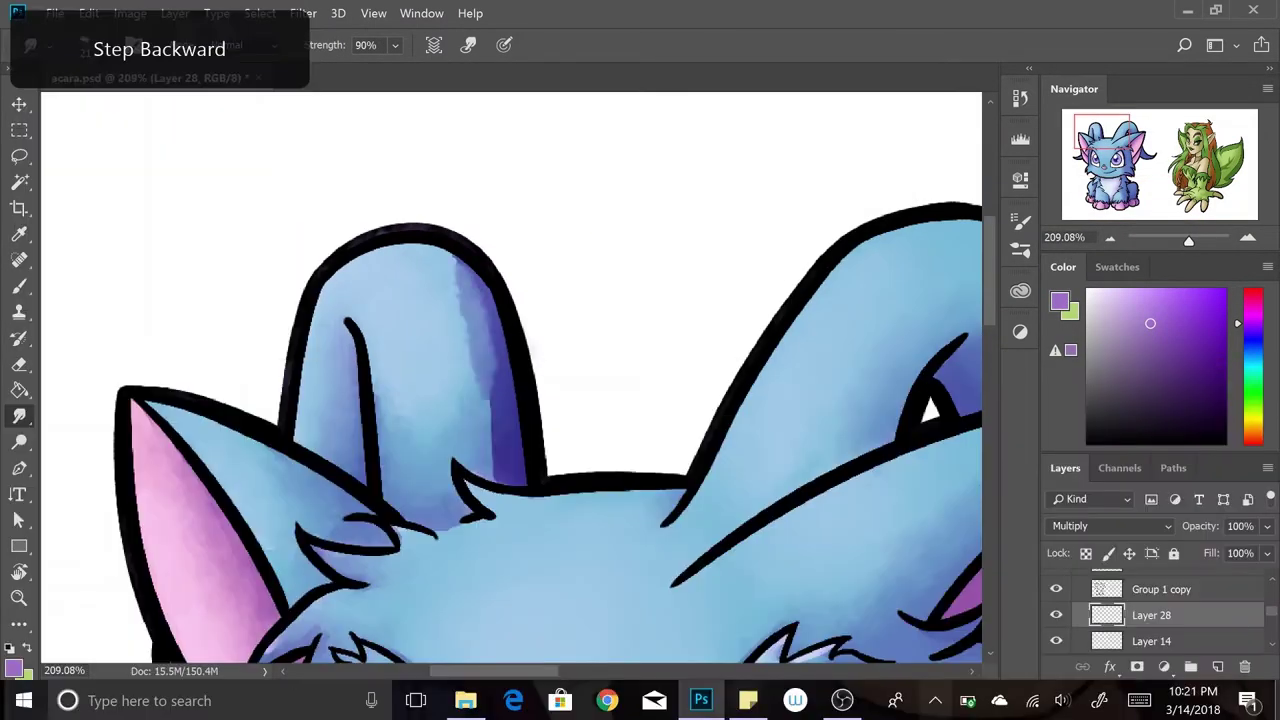
key(9)
scroll(512, 378, down, 2)
scroll(512, 378, up, 3)
drag(1200, 526, 1209, 526)
scroll(512, 378, down, 4)
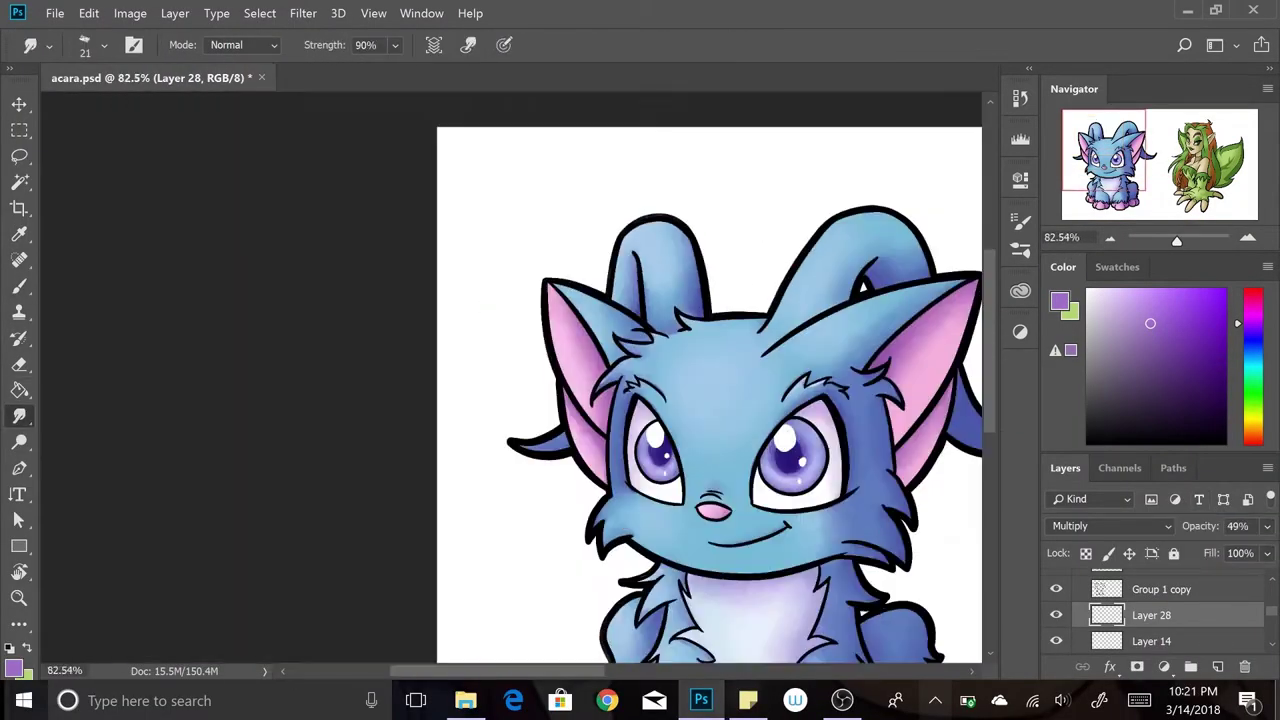
scroll(512, 378, up, 4)
- Paint and smudge a purple stroke on the Acara's right cheek, then undo the smudge
key(b)
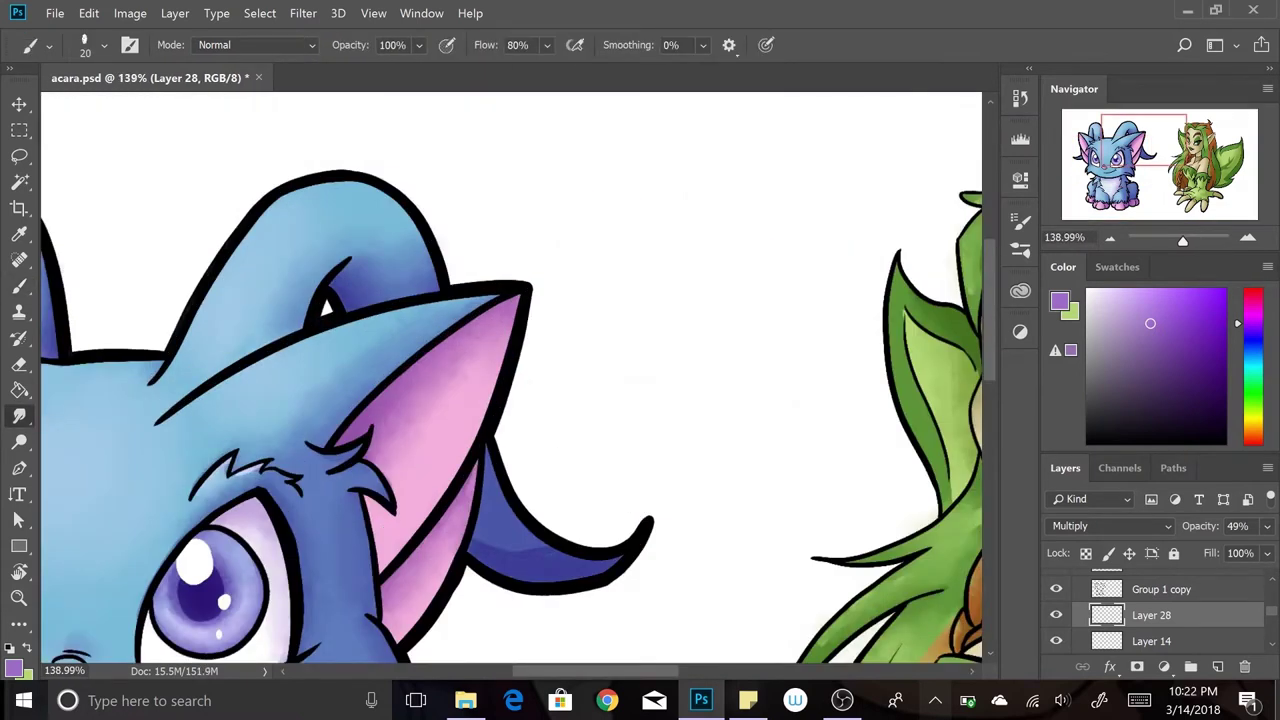
scroll(512, 378, down, 1)
mouse_move(545, 335)
mouse_down()
mouse_move(565, 430)
mouse_move(540, 300)
mouse_up()
key(r)
drag(562, 430, 545, 295)
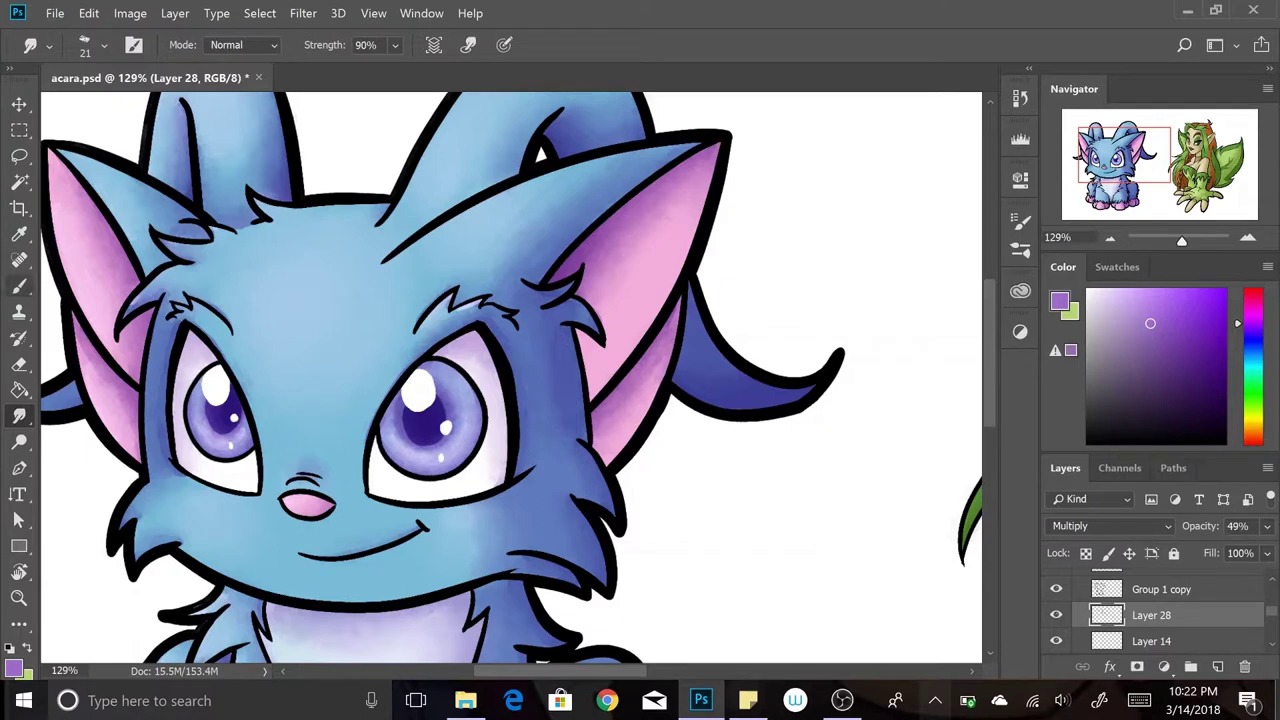
key(b)
key(ctrl+alt+z)
key(r)
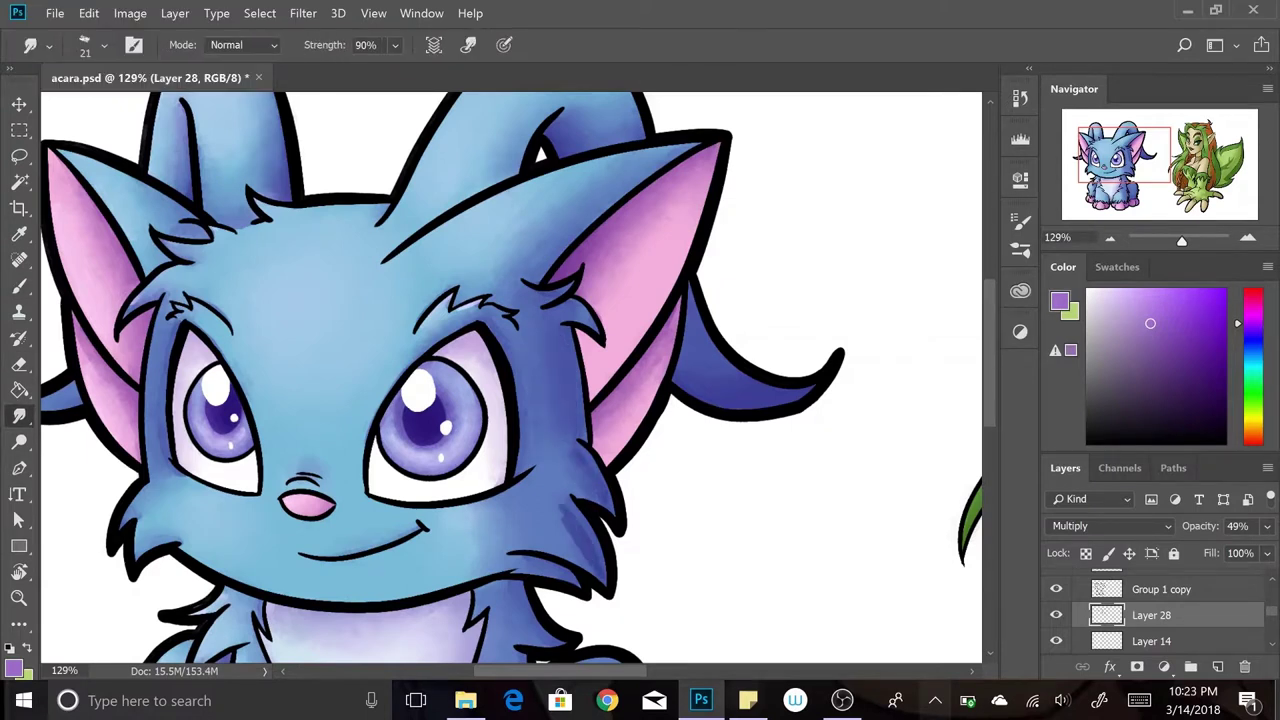
scroll(285, 401, down, 5)
scroll(250, 415, up, 6)
scroll(250, 415, down, 1)
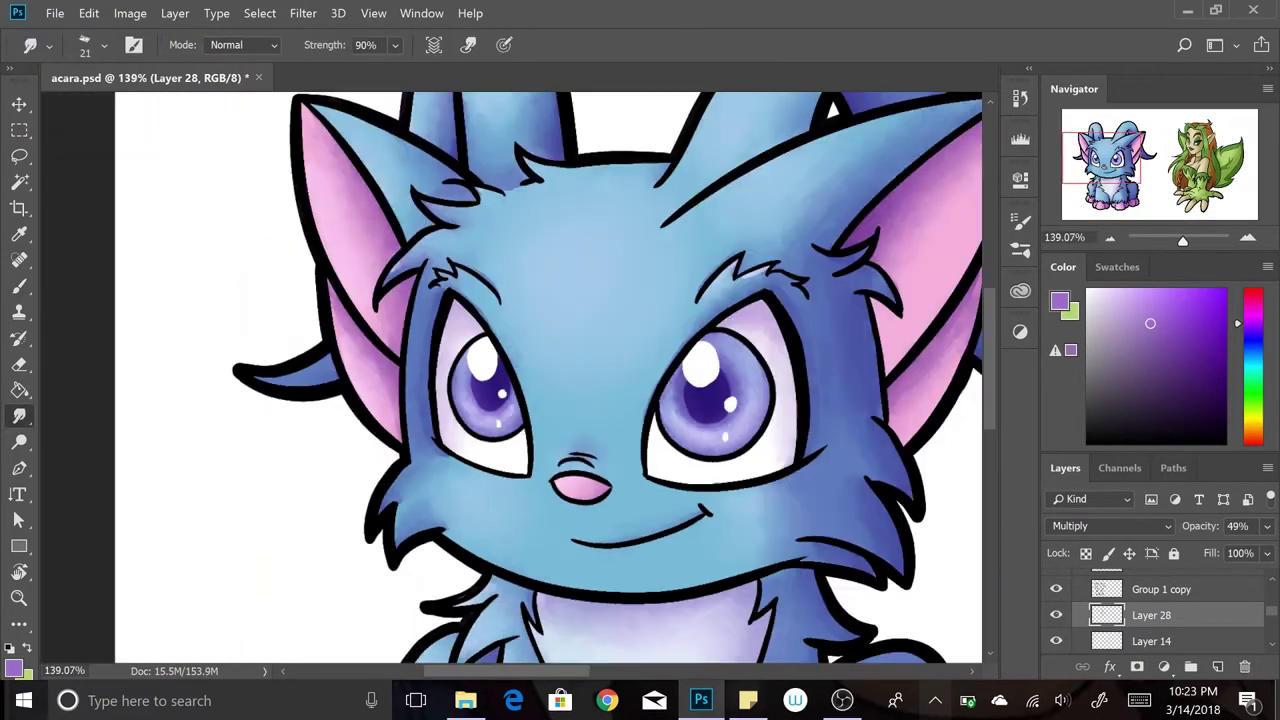
key(b)
key(r)
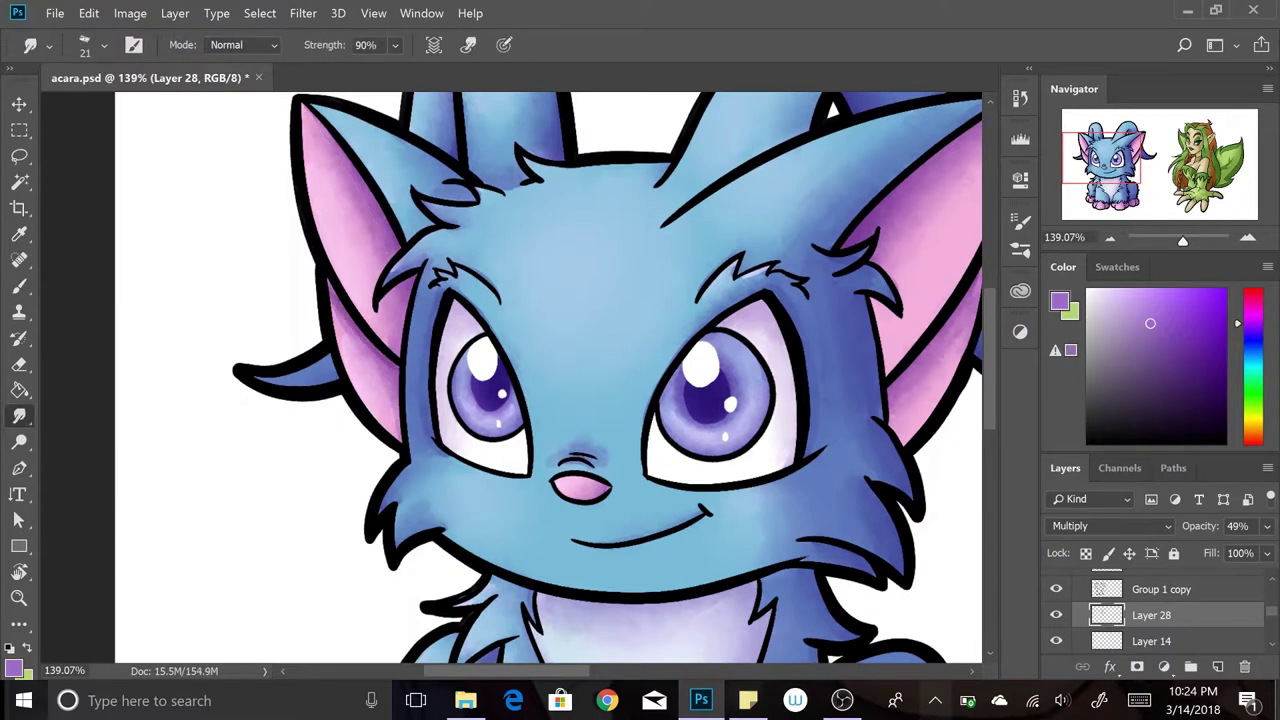
scroll(250, 415, up, 1)
key(b)
key(r)
- Paint dark blue-purple shading on the Acara's legs and smudge it into the fur
key(b)
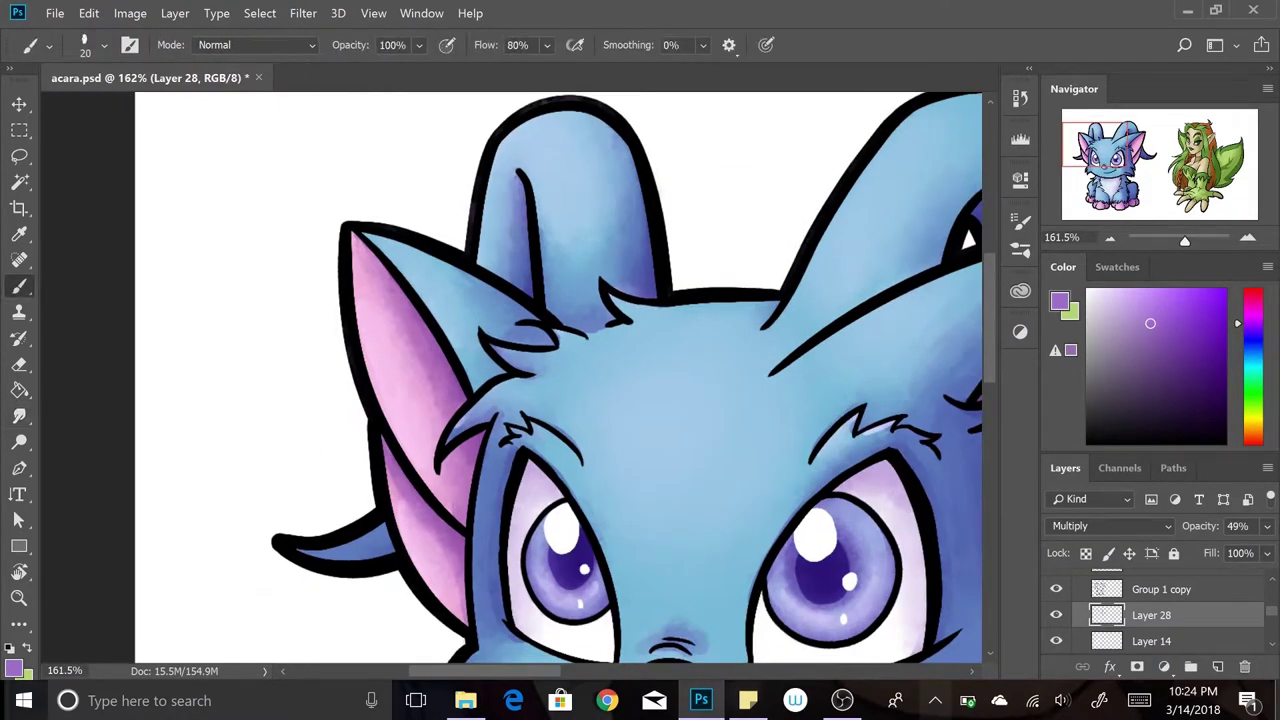
scroll(511, 383, down, 2)
scroll(511, 383, up, 2)
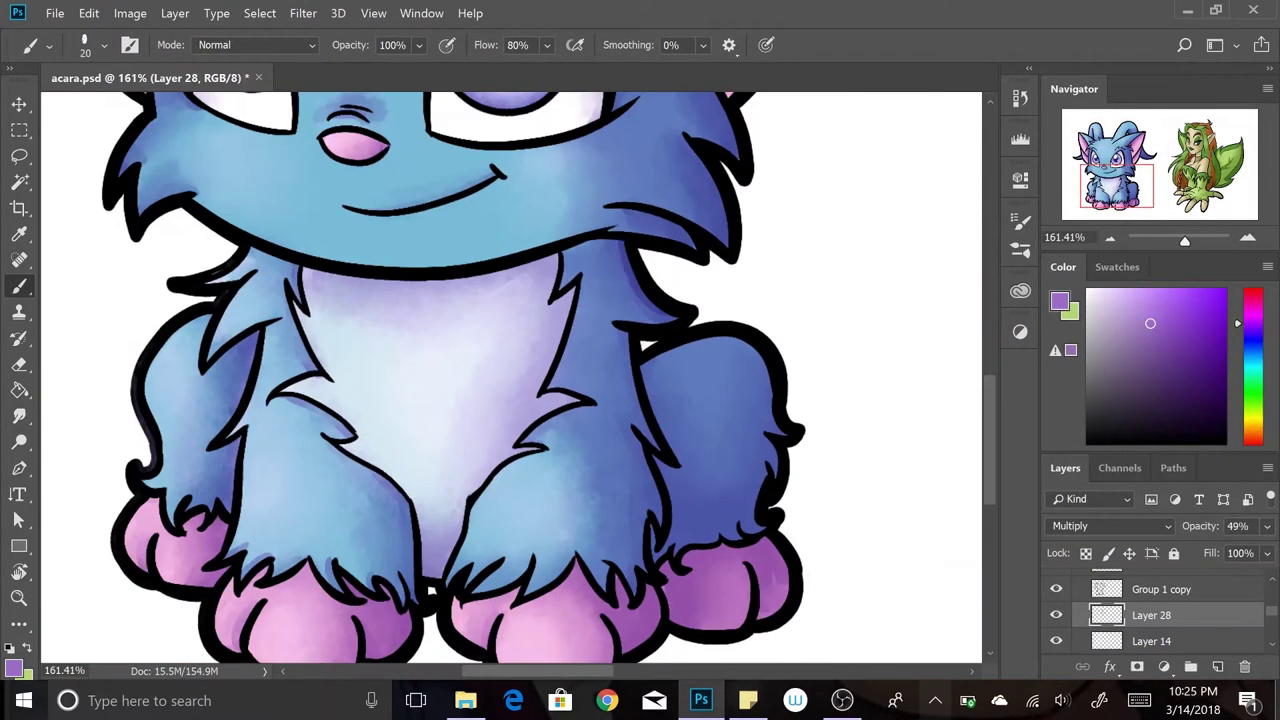
key(r)
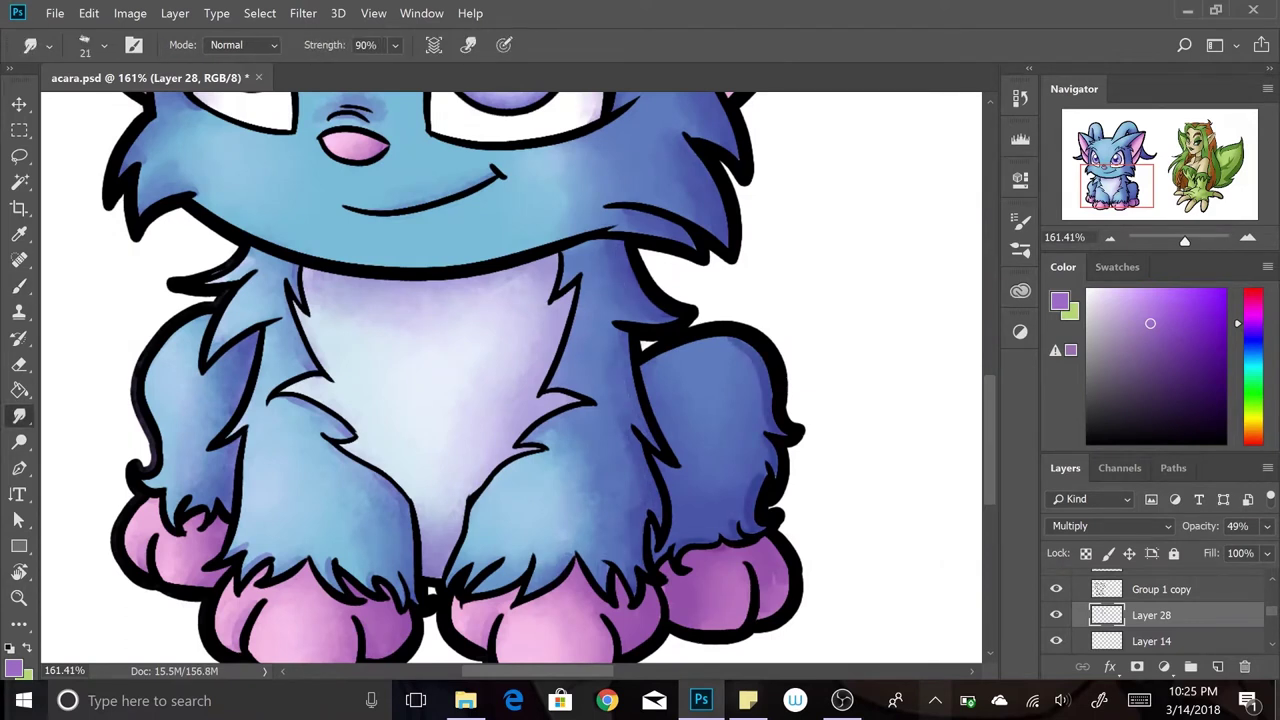
key(b)
scroll(511, 383, down, 2)
drag(430, 420, 440, 500)
scroll(570, 460, up, 1)
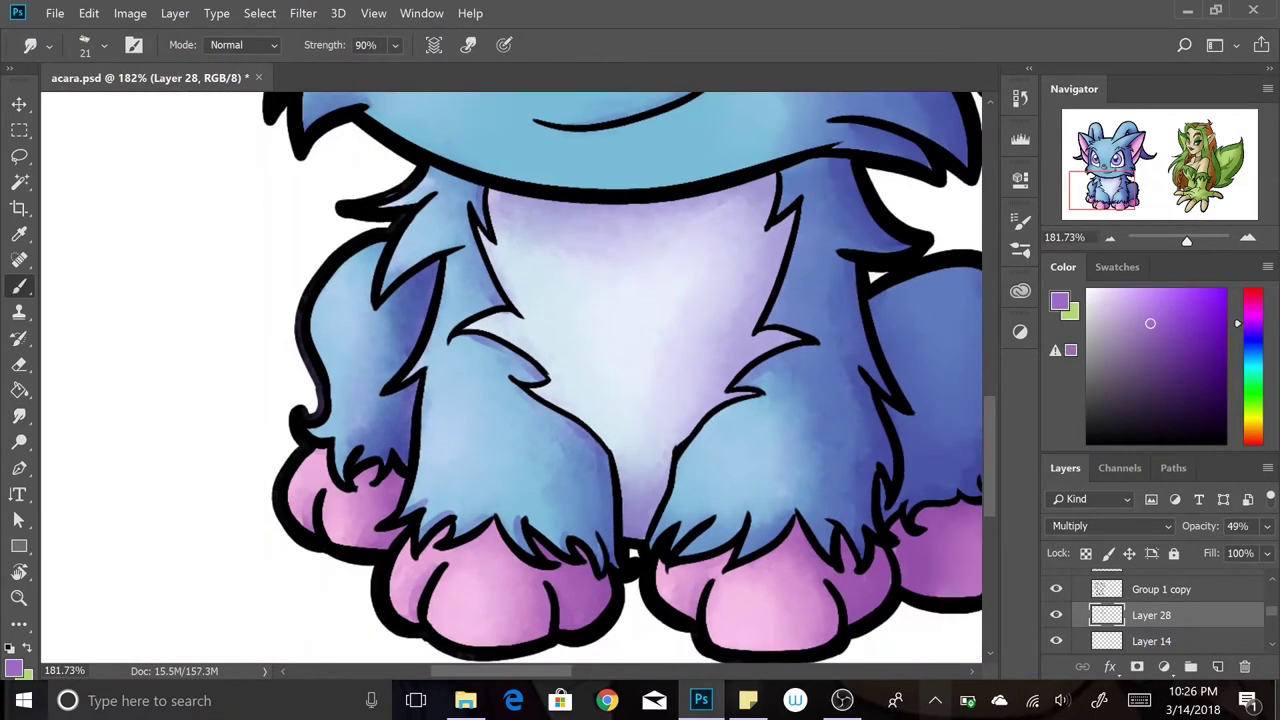
drag(560, 420, 575, 530)
key(r)
drag(565, 415, 575, 540)
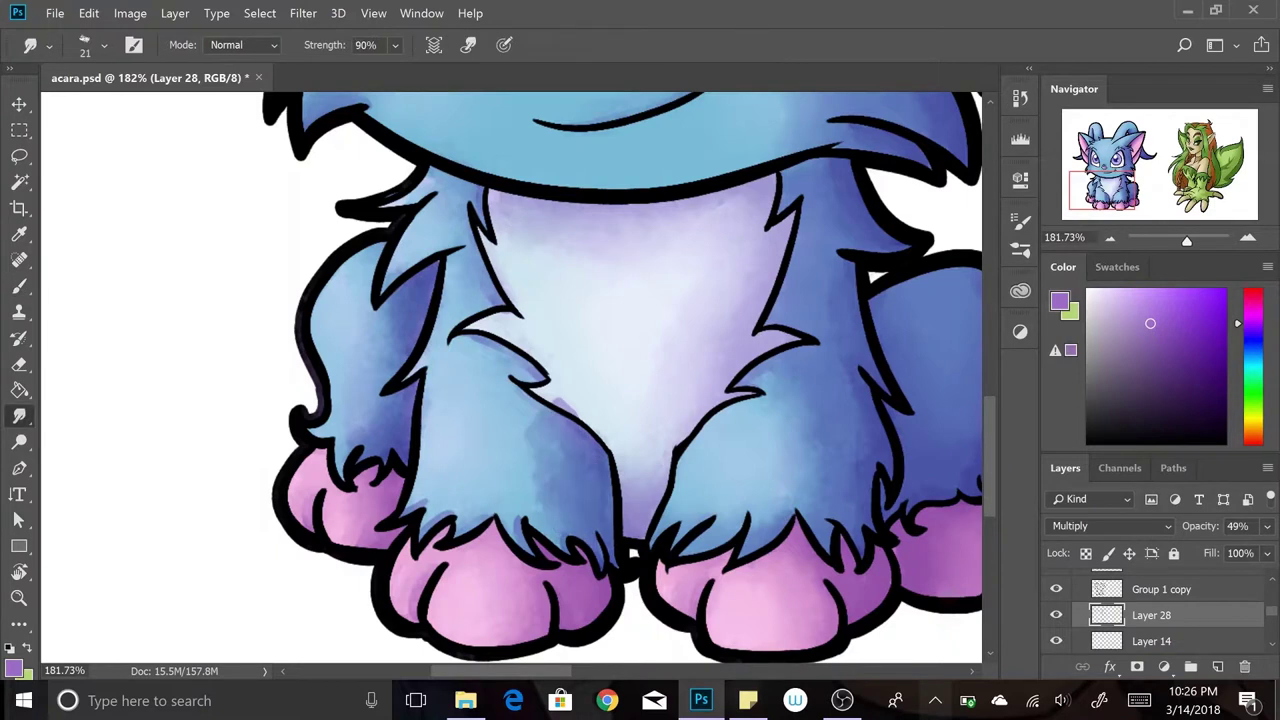
scroll(511, 383, down, 3)
scroll(511, 383, up, 1)
drag(218, 405, 218, 485)
- Paint purple shading on the horn and smudge the jagged stroke into a smooth blend
scroll(511, 383, down, 2)
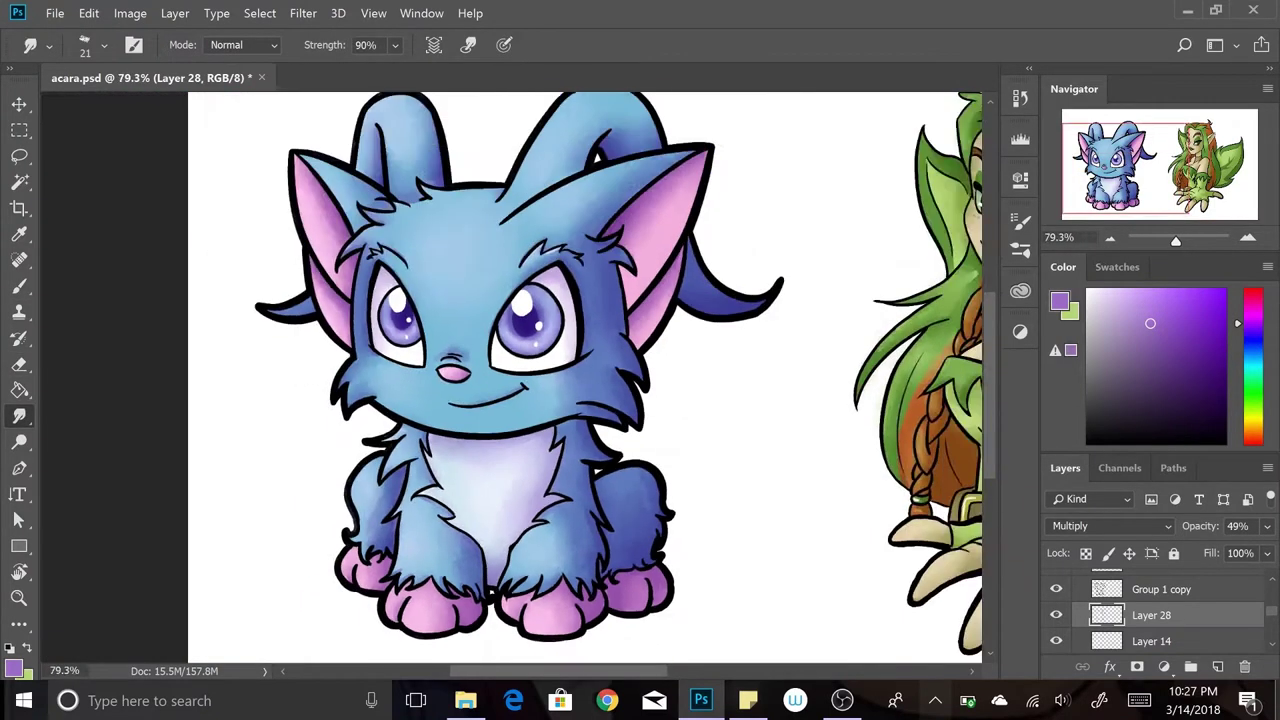
scroll(511, 383, up, 3)
key(b)
drag(415, 220, 420, 340)
scroll(511, 383, up, 1)
key(r)
drag(440, 260, 470, 340)
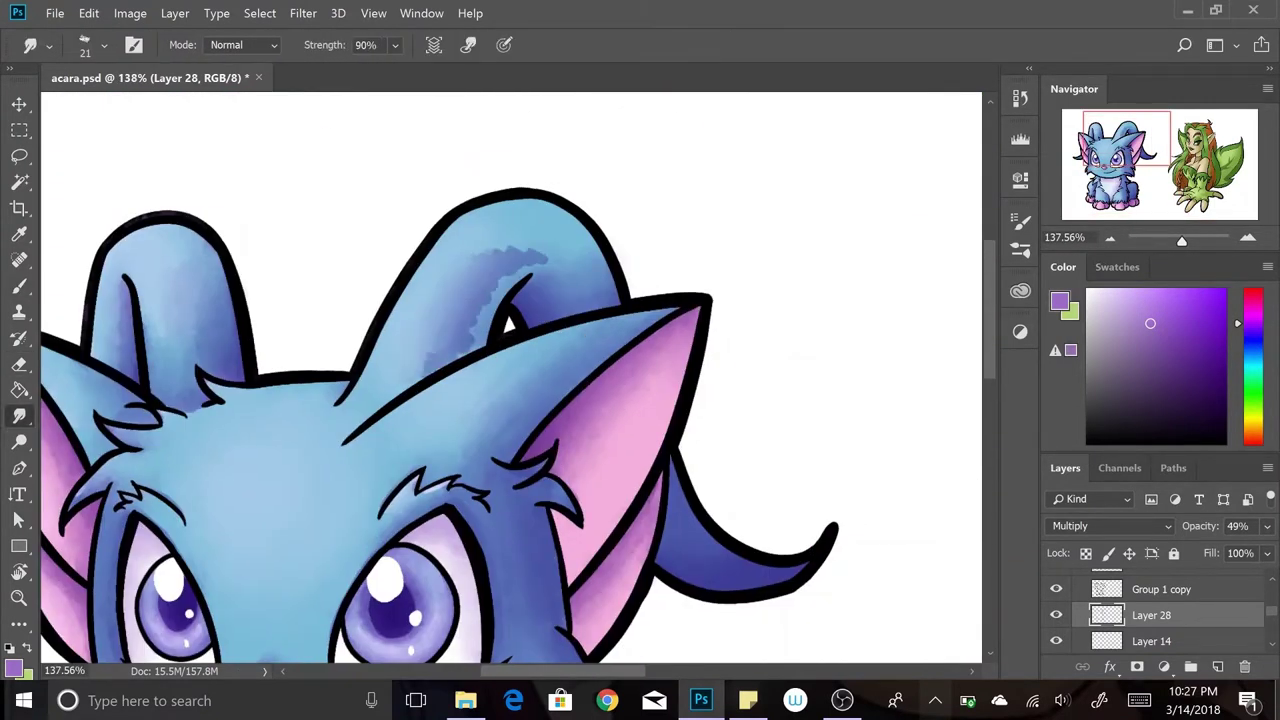
drag(540, 250, 485, 315)
- Paint extra shading over Illusen's face and leaf wings, undoing a stray stroke
scroll(511, 383, down, 3)
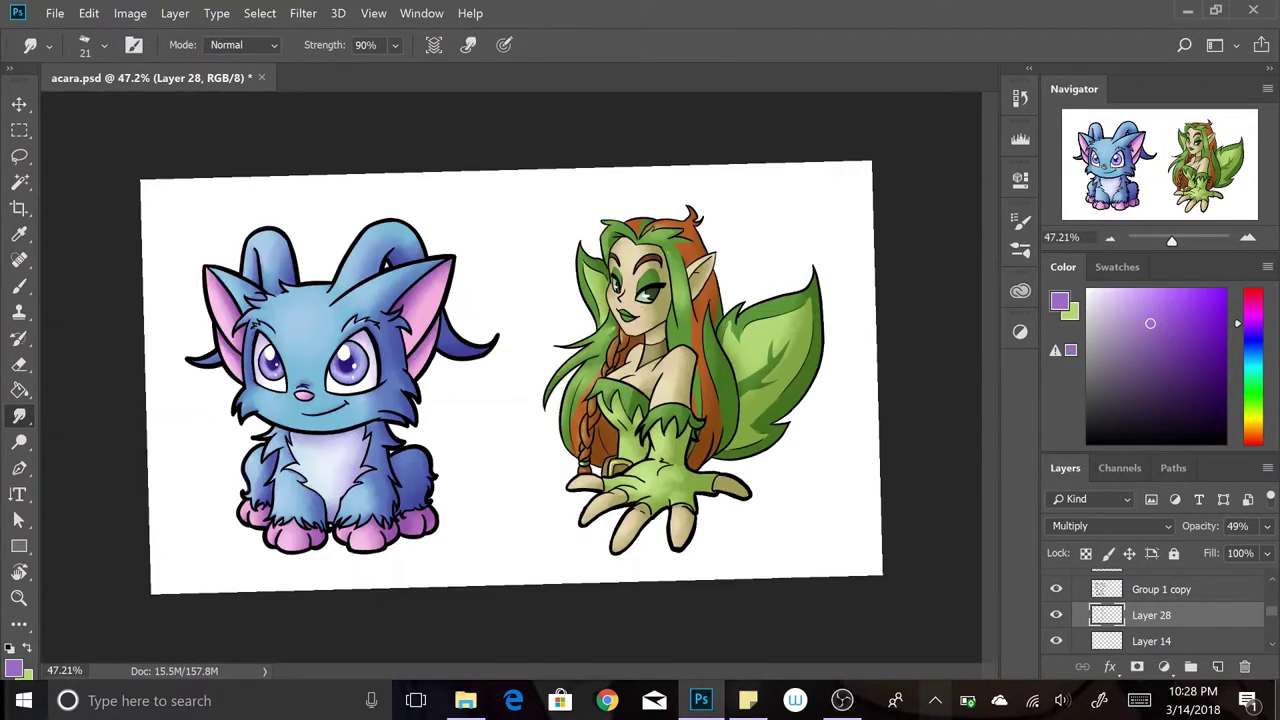
scroll(310, 370, up, 2)
scroll(310, 370, down, 2)
scroll(640, 290, up, 3)
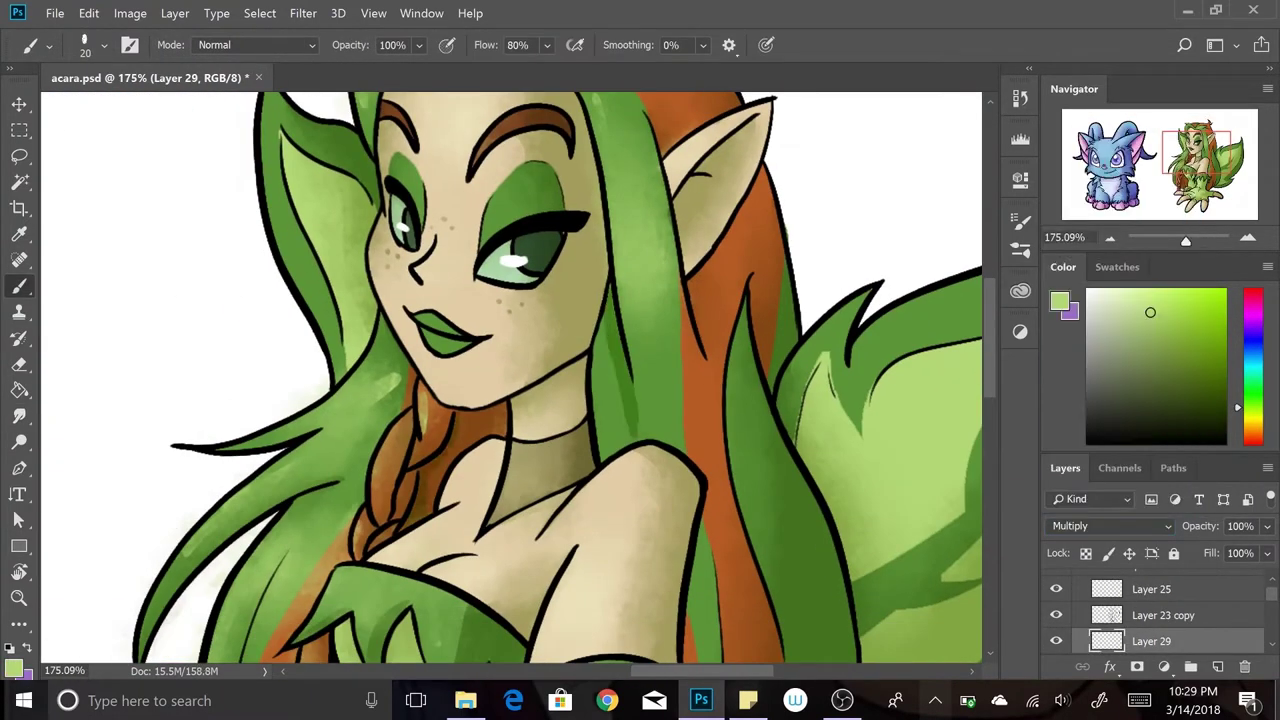
scroll(511, 377, down, 4)
scroll(666, 286, up, 5)
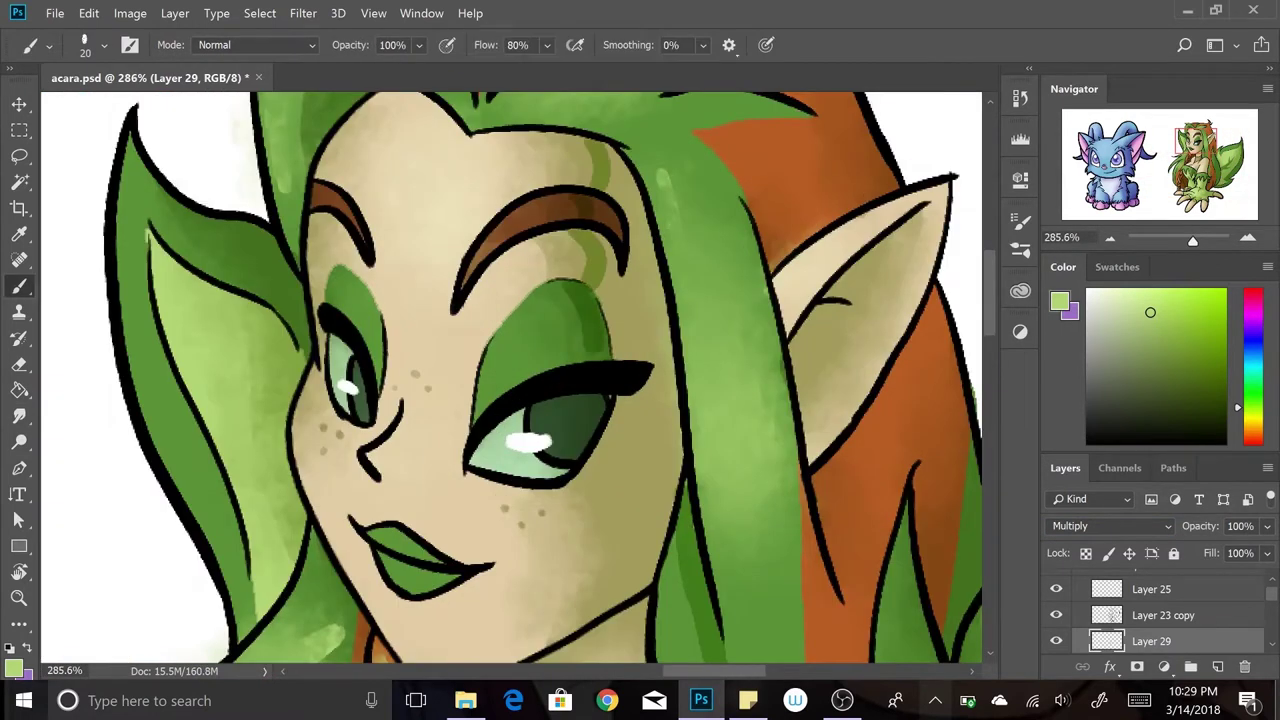
key(ctrl+alt+z)
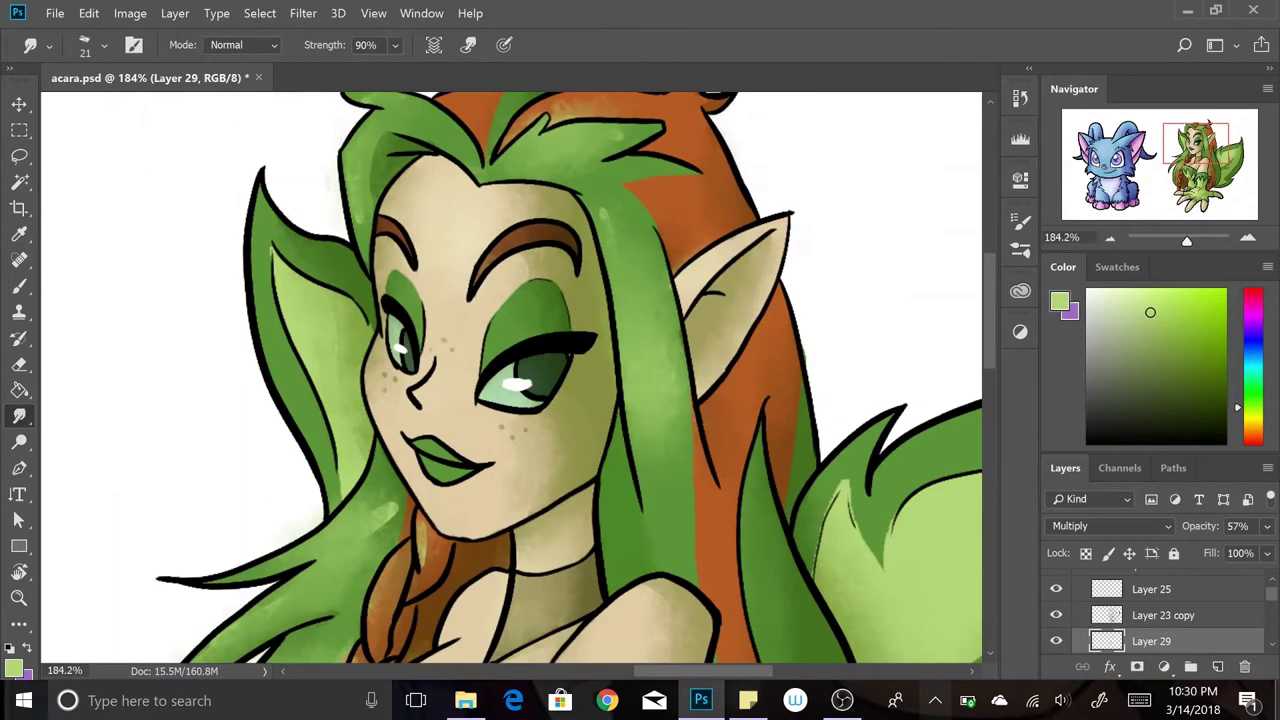
key(b)
- Undo the stray hair strokes and smudge the shading into her hair and hand
scroll(511, 377, down, 6)
scroll(511, 377, down, 1)
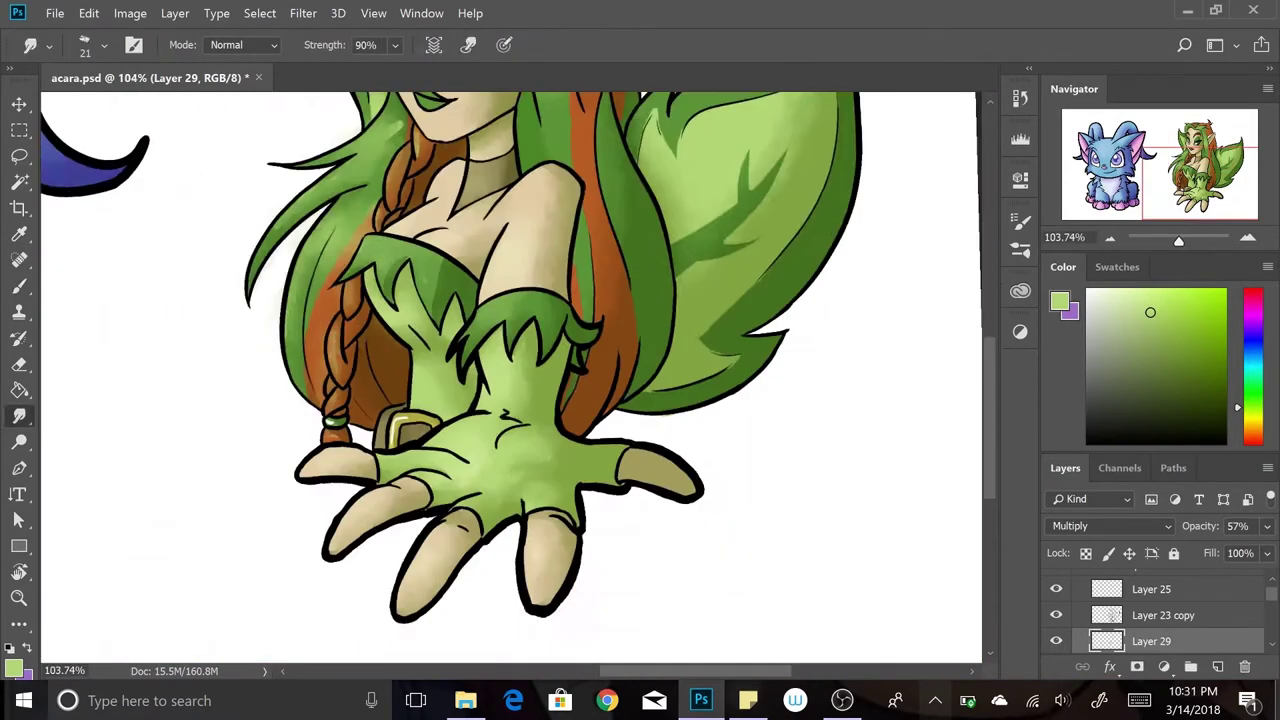
key(r)
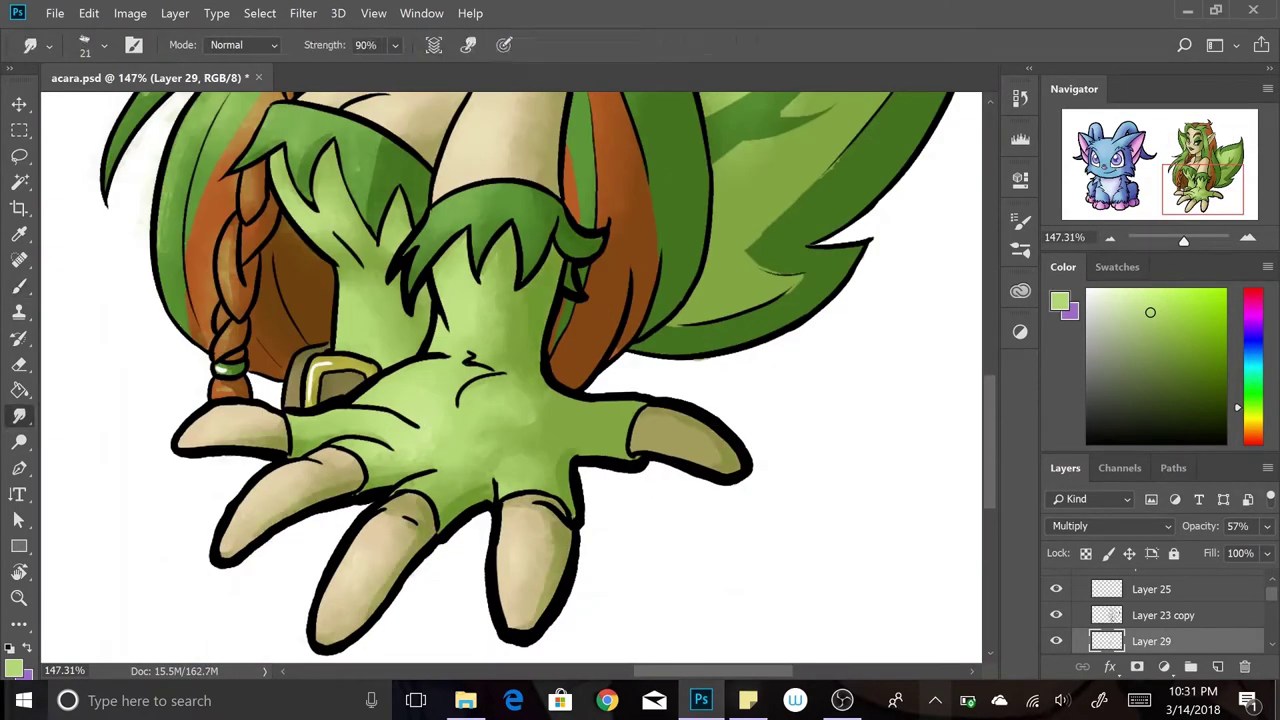
key(b)
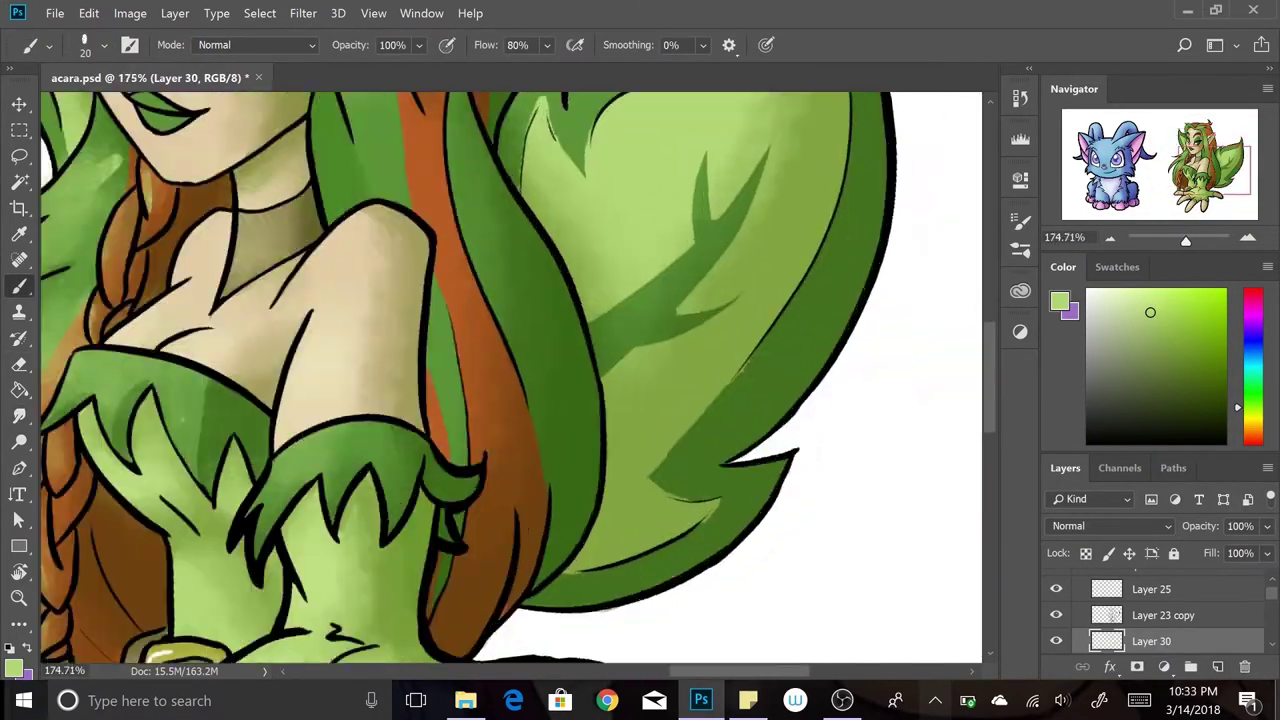
key(ctrl+alt+z)
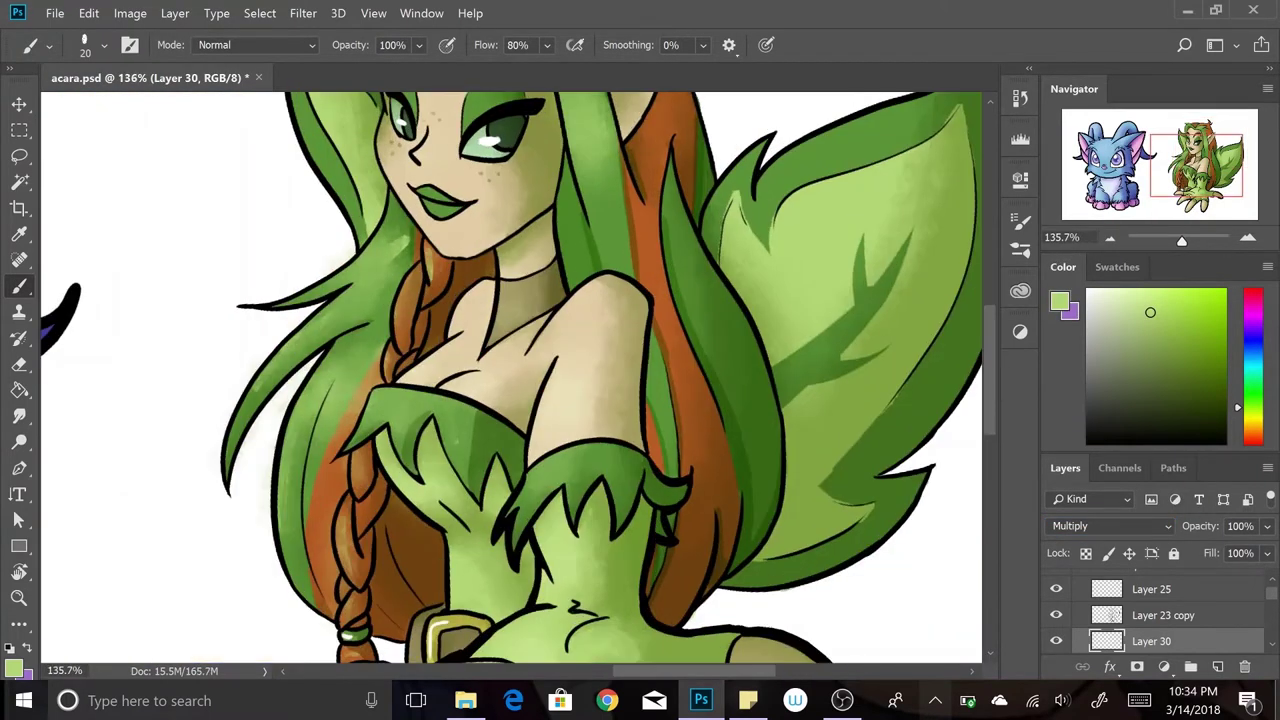
key(r)
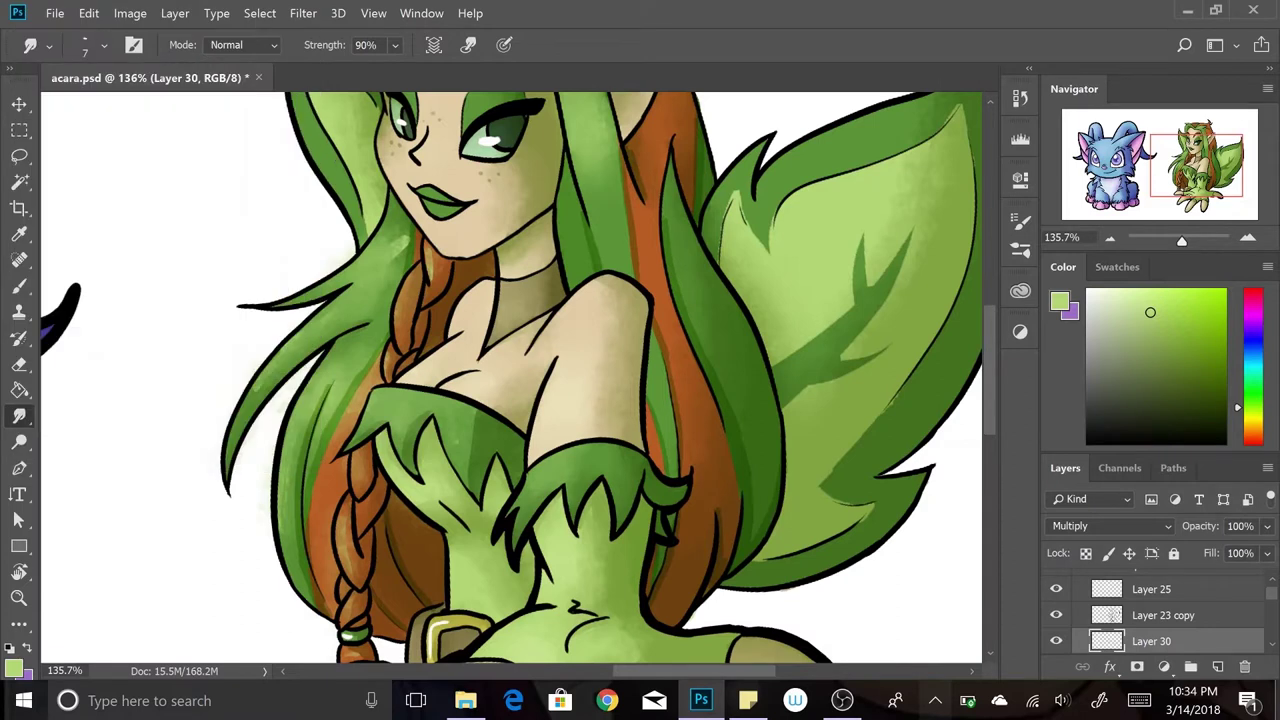
scroll(510, 380, up, 3)
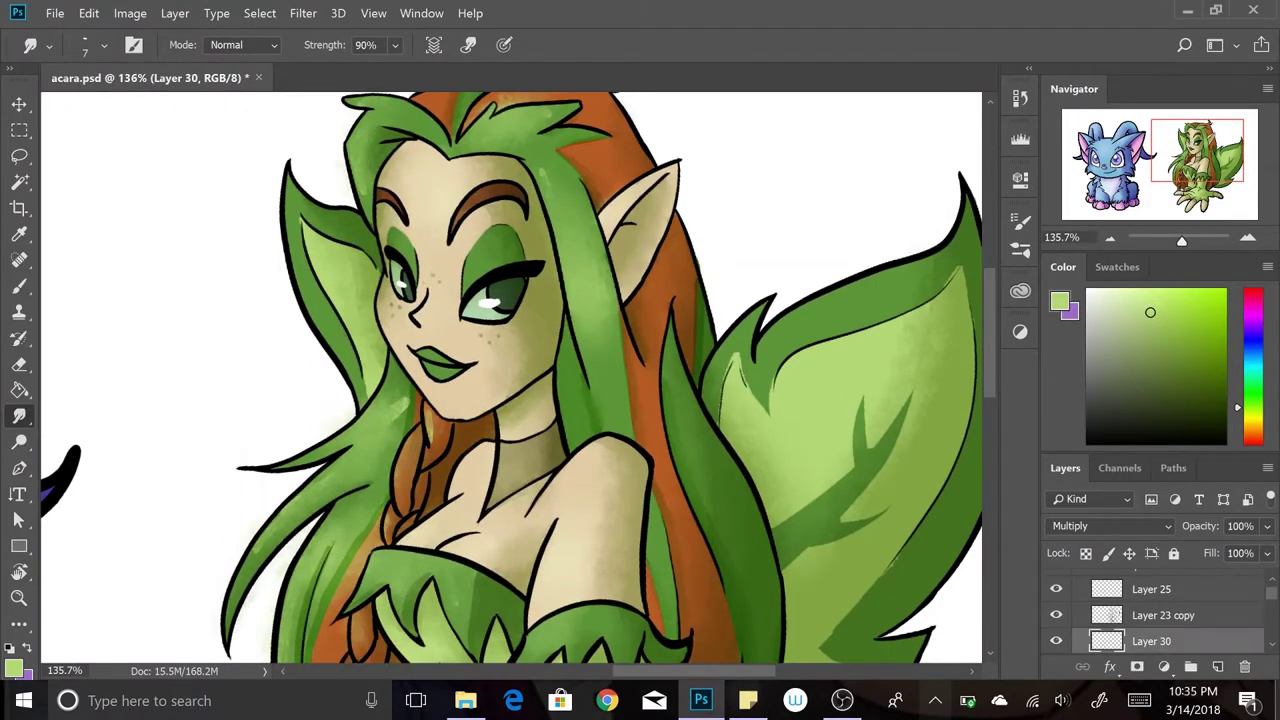
scroll(510, 380, down, 3)
- Paint pink cheek blush on a new layer set to Color Burn at 49% opacity
key(b)
key(r)
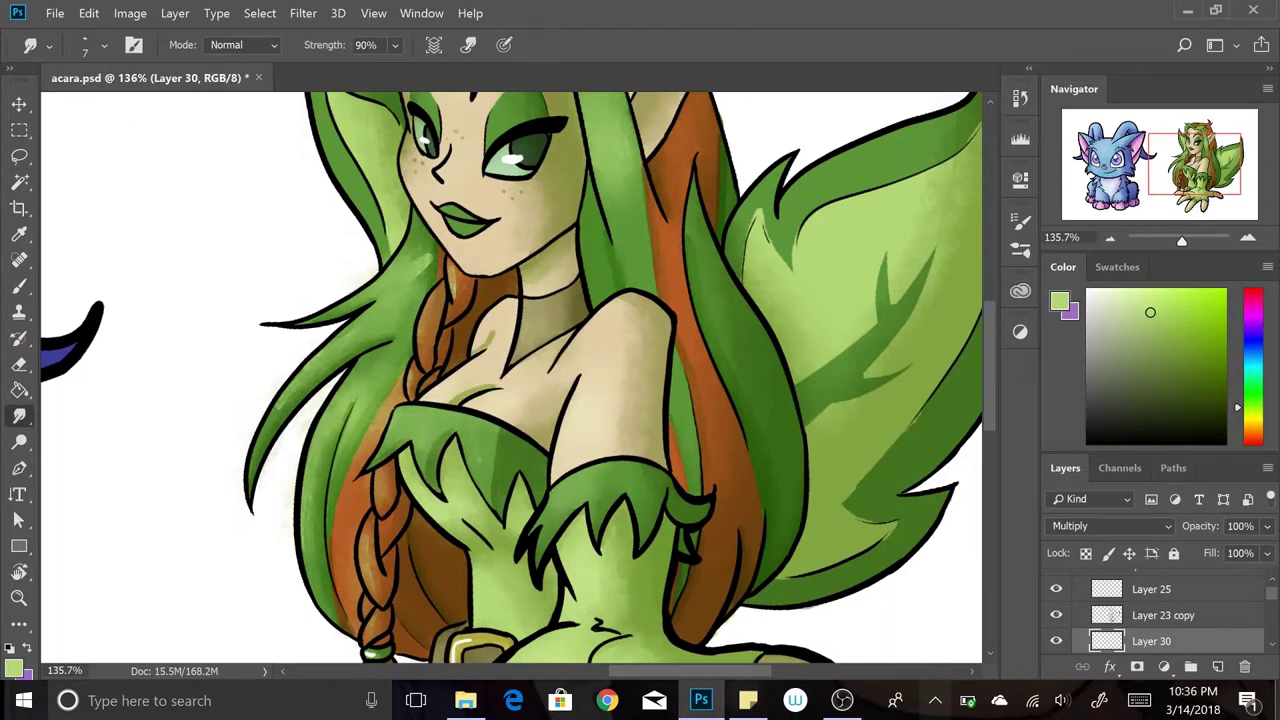
key(b)
scroll(510, 380, up, 3)
key(r)
scroll(510, 380, down, 4)
key(ctrl+shift+alt+n)
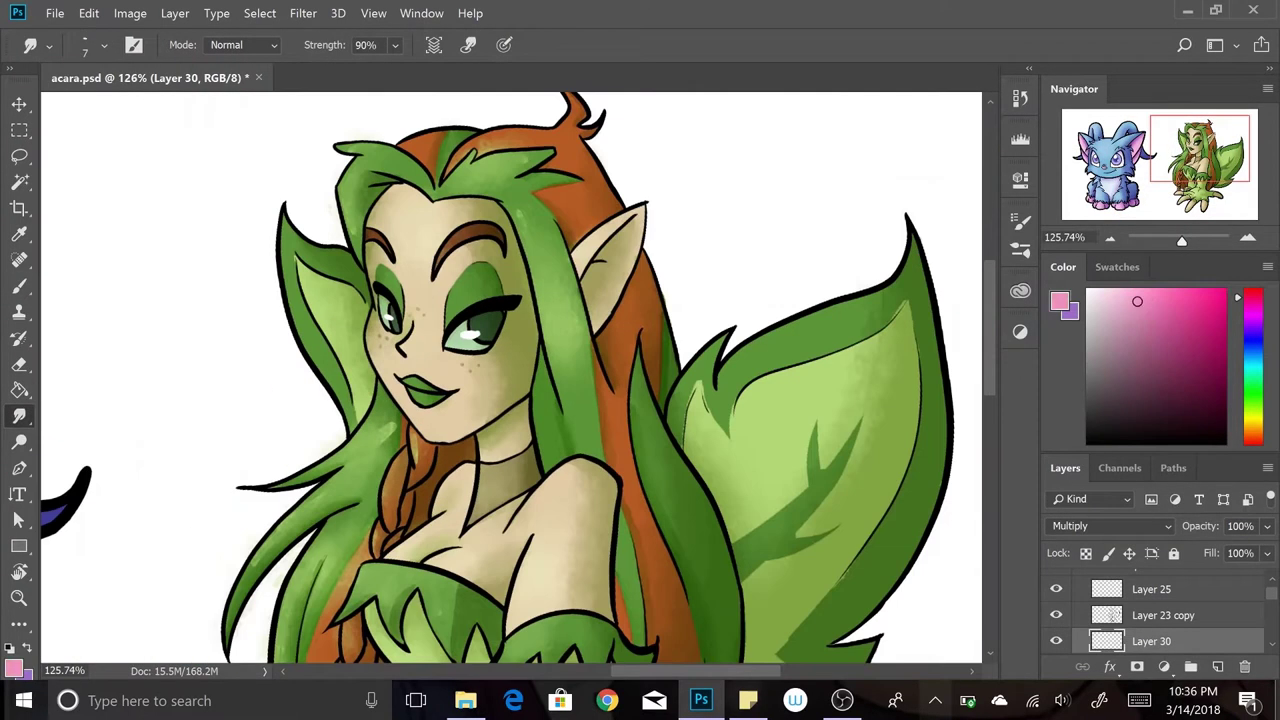
key(b)
key(r)
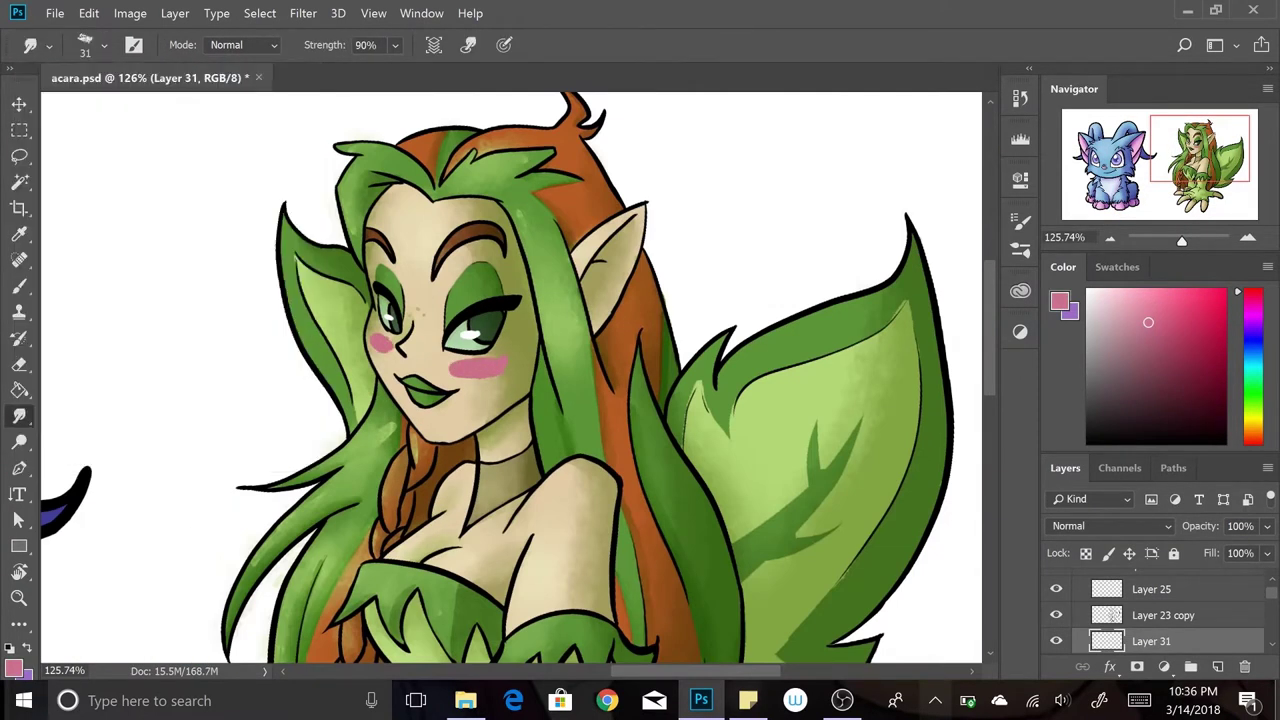
click(1110, 526)
click(1075, 207)
click(1267, 526)
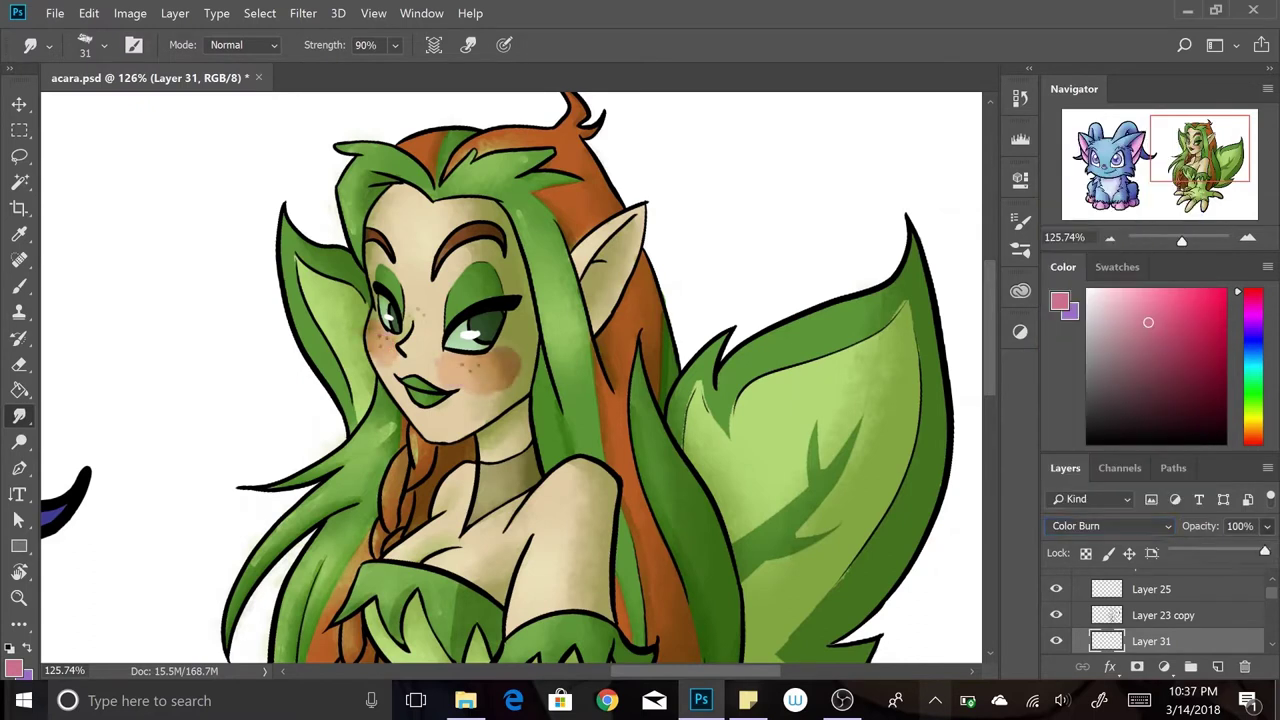
drag(1270, 553, 1200, 553)
- Smudge away the orange patch on the shoulder and soften the shading near the neck
scroll(447, 469, up, 3)
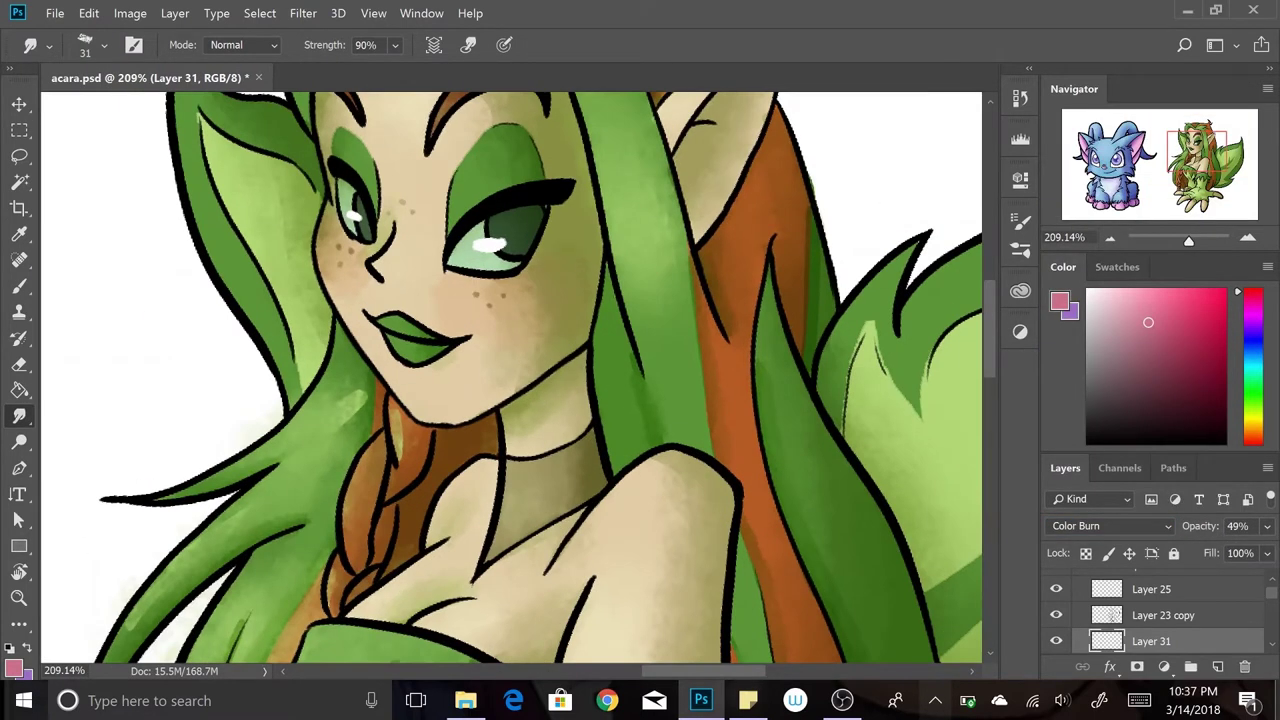
key(ctrl+0)
key(b)
scroll(511, 378, up, 3)
key(r)
drag(695, 330, 700, 365)
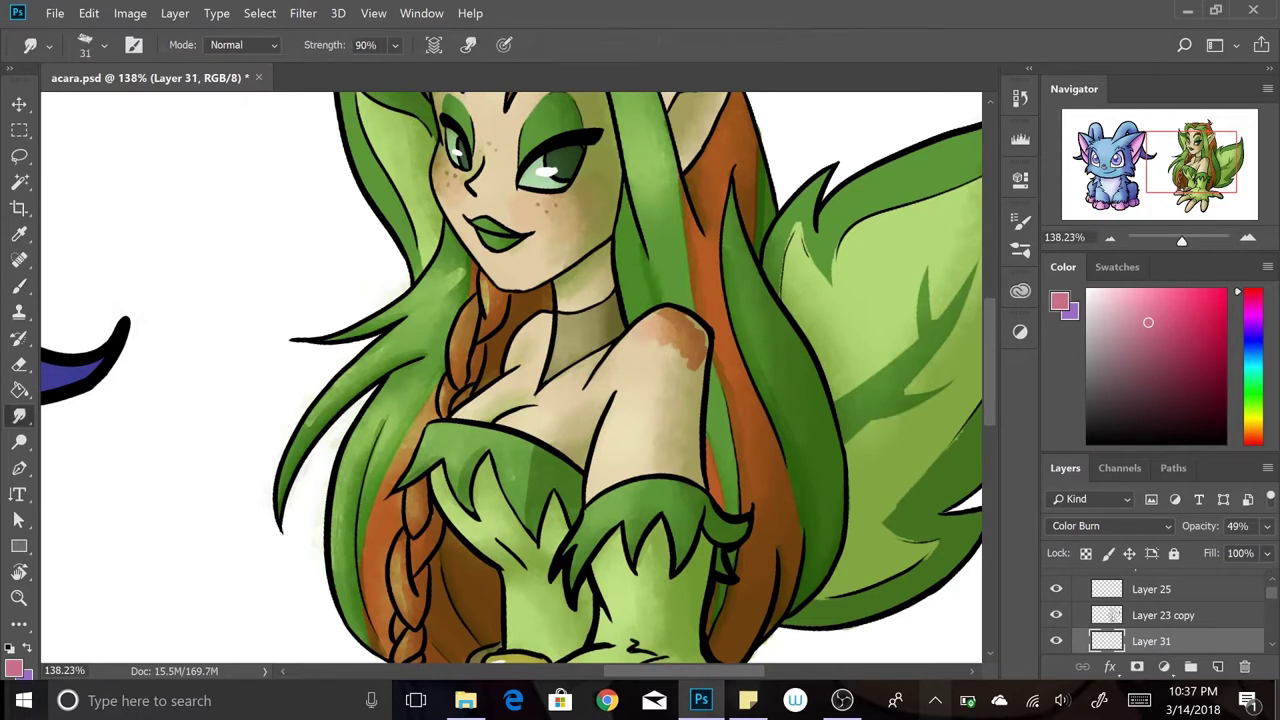
drag(640, 310, 690, 390)
scroll(600, 380, down, 1)
key(b)
key(r)
drag(576, 300, 578, 332)
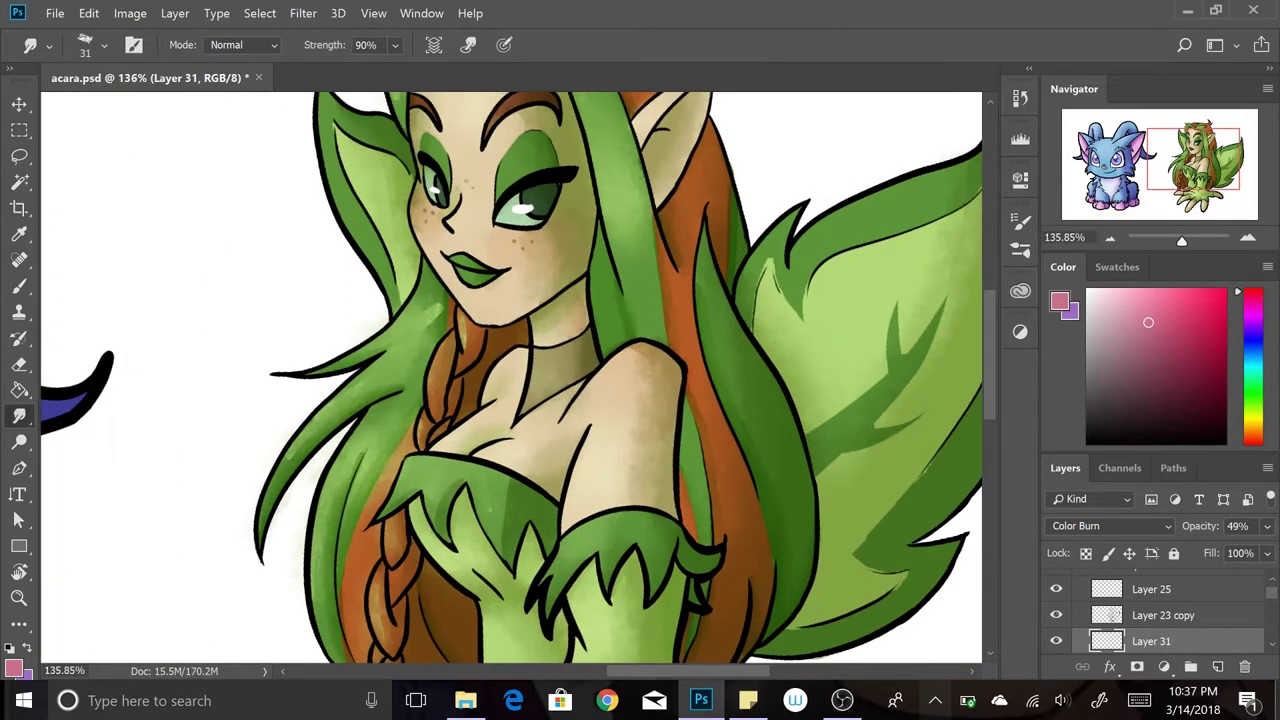
key(b)
key(r)
- Straighten the rotated canvas view and save the image with Ctrl+S
key(ctrl+0)
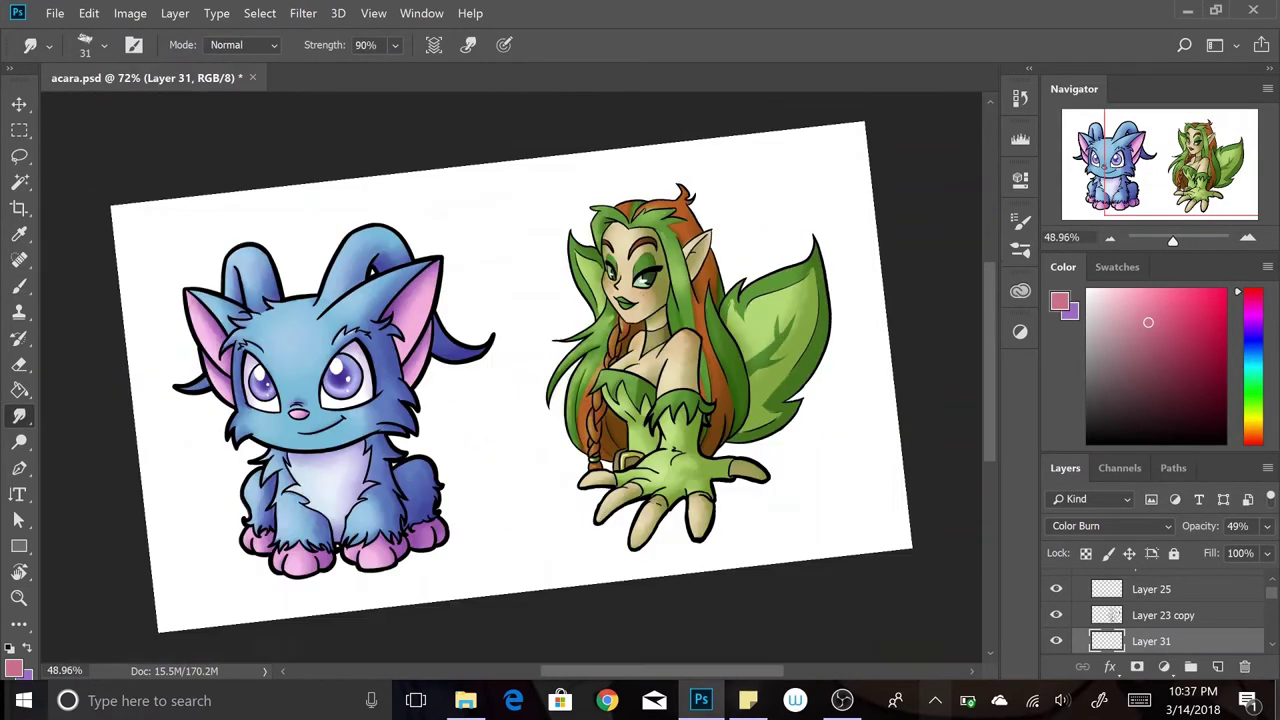
scroll(480, 380, up, 5)
key(b)
key(r)
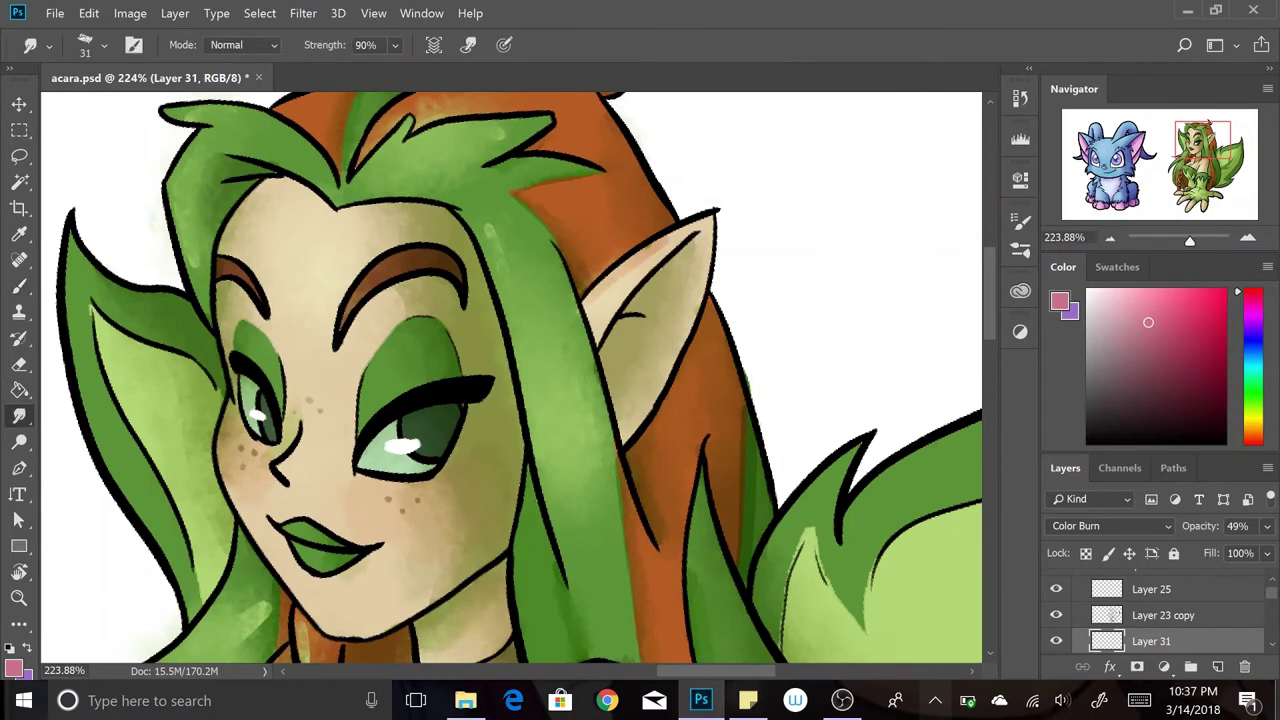
key(ctrl+0)
key(r)
key(ctrl+alt+z)
key(ctrl+shift+z)
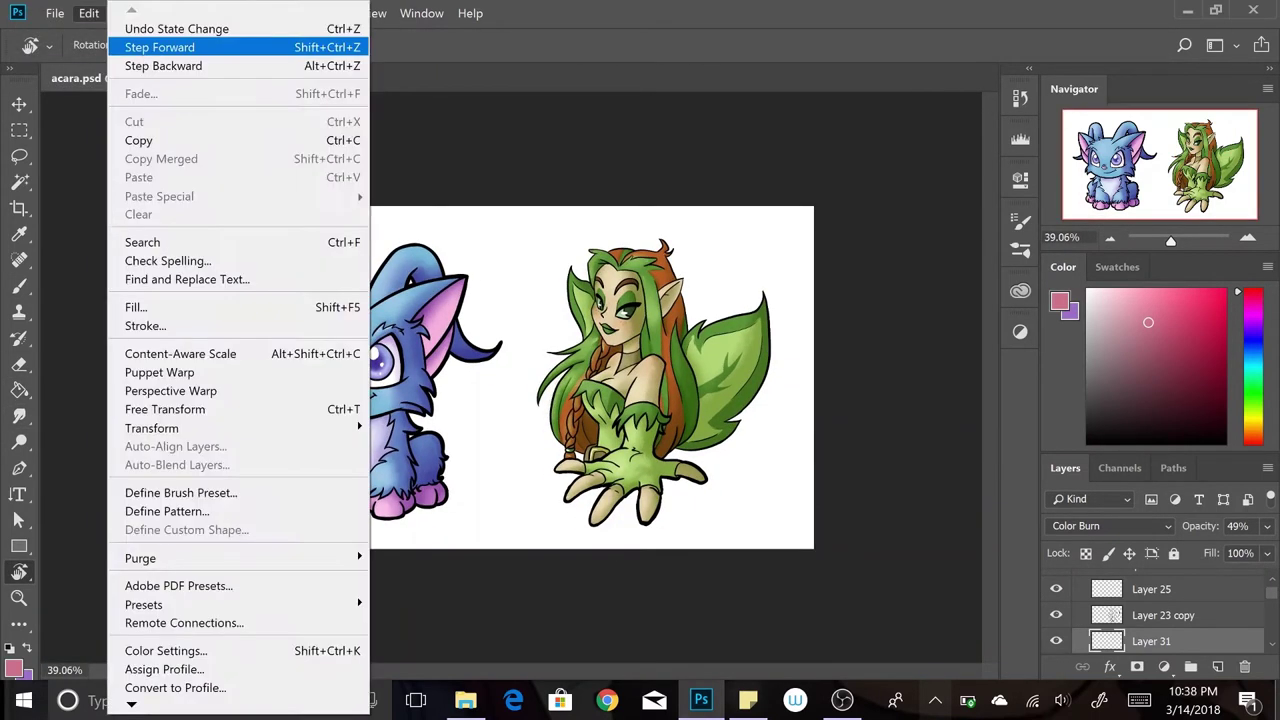
key(ctrl+s)
- Paint pink blush on both of the Acara's cheeks on its own layer and smudge it soft
scroll(314, 369, up, 5)
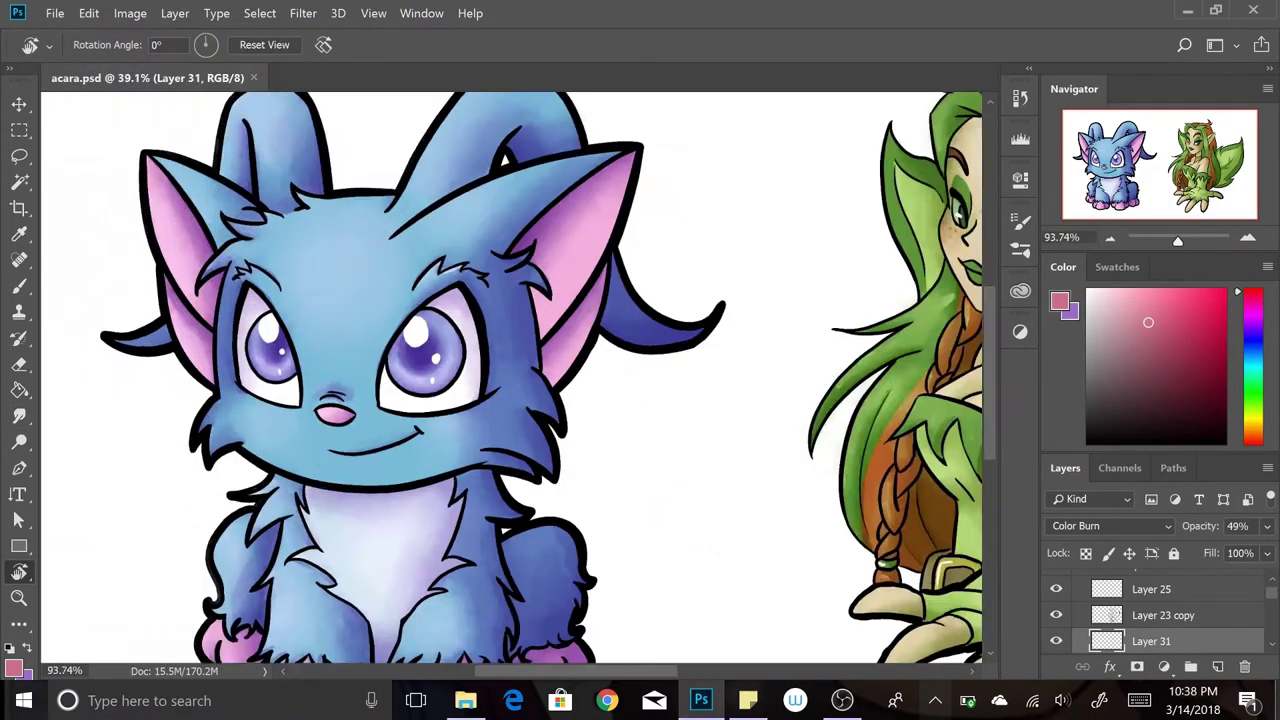
key(alt+bracketleft)
key(alt+bracketleft)
key(alt+bracketleft)
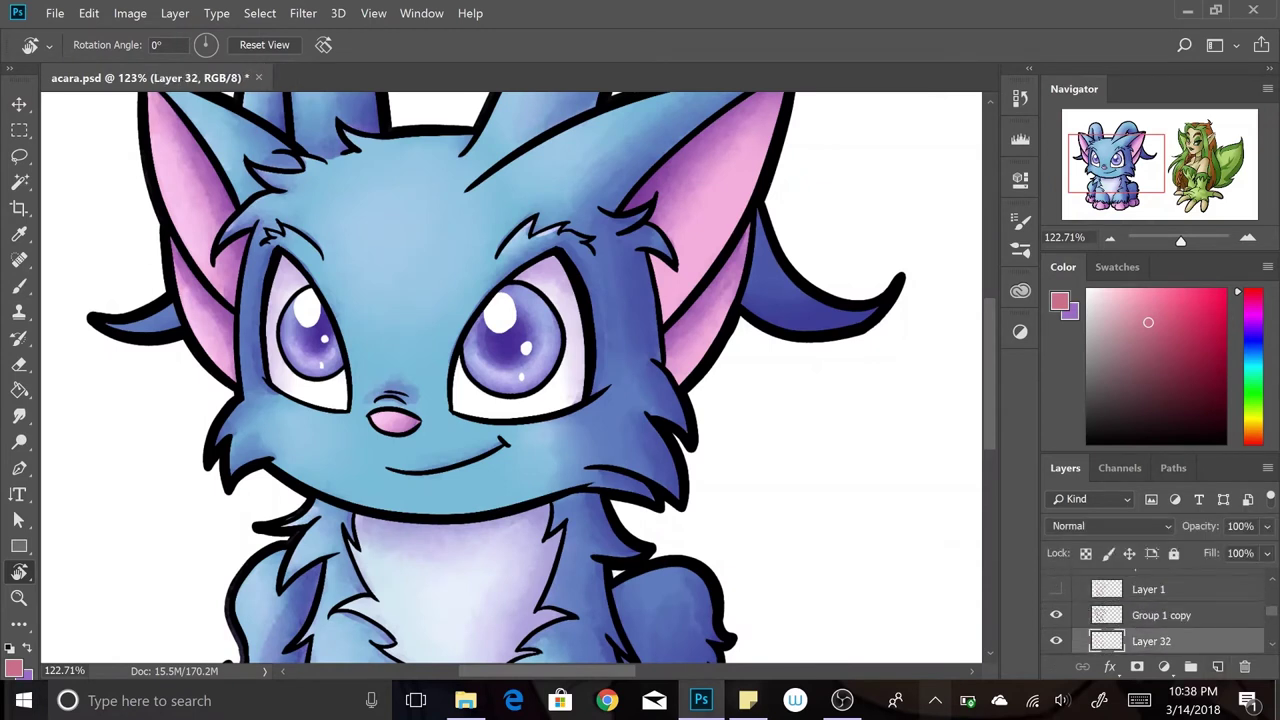
key(b)
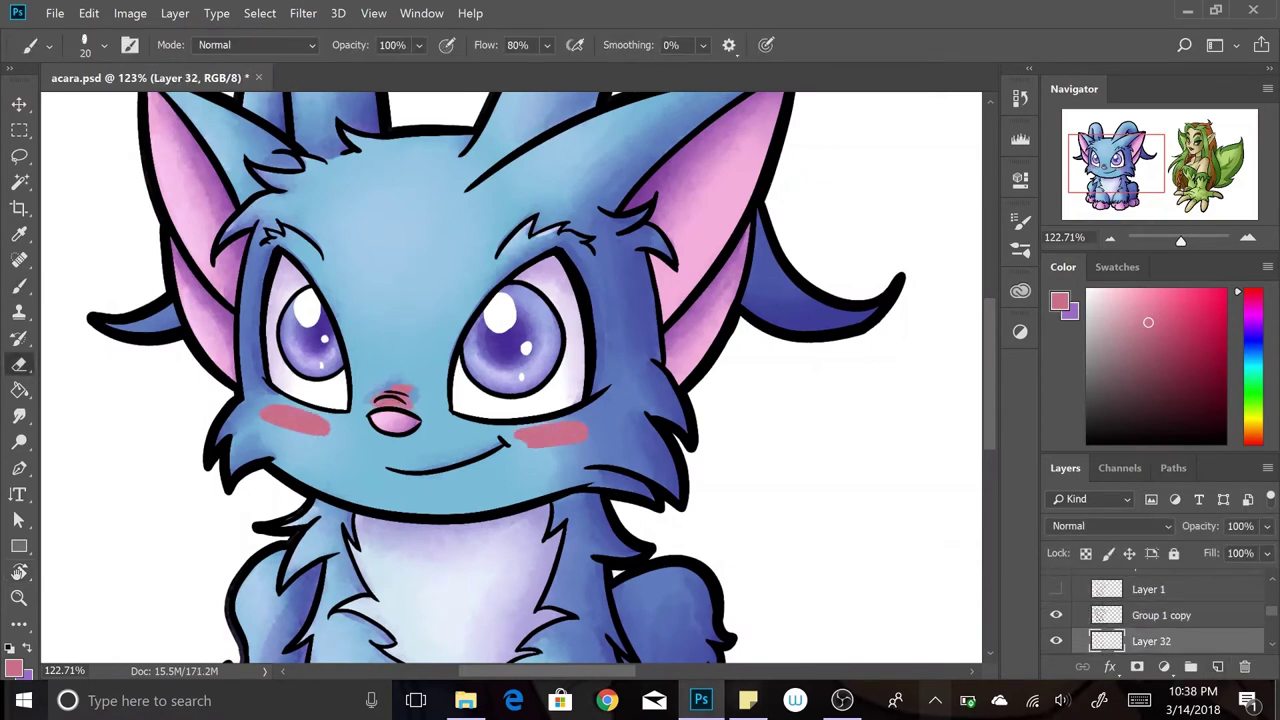
click(19, 416)
click(1110, 526)
click(1100, 200)
mouse_move(550, 432)
mouse_down()
mouse_move(615, 425)
mouse_move(620, 455)
mouse_up()
drag(310, 425, 250, 425)
- Try Overlay, settle on Vivid Light for the Acara's blush, and save acara.psd
scroll(460, 320, down, 4)
click(1110, 526)
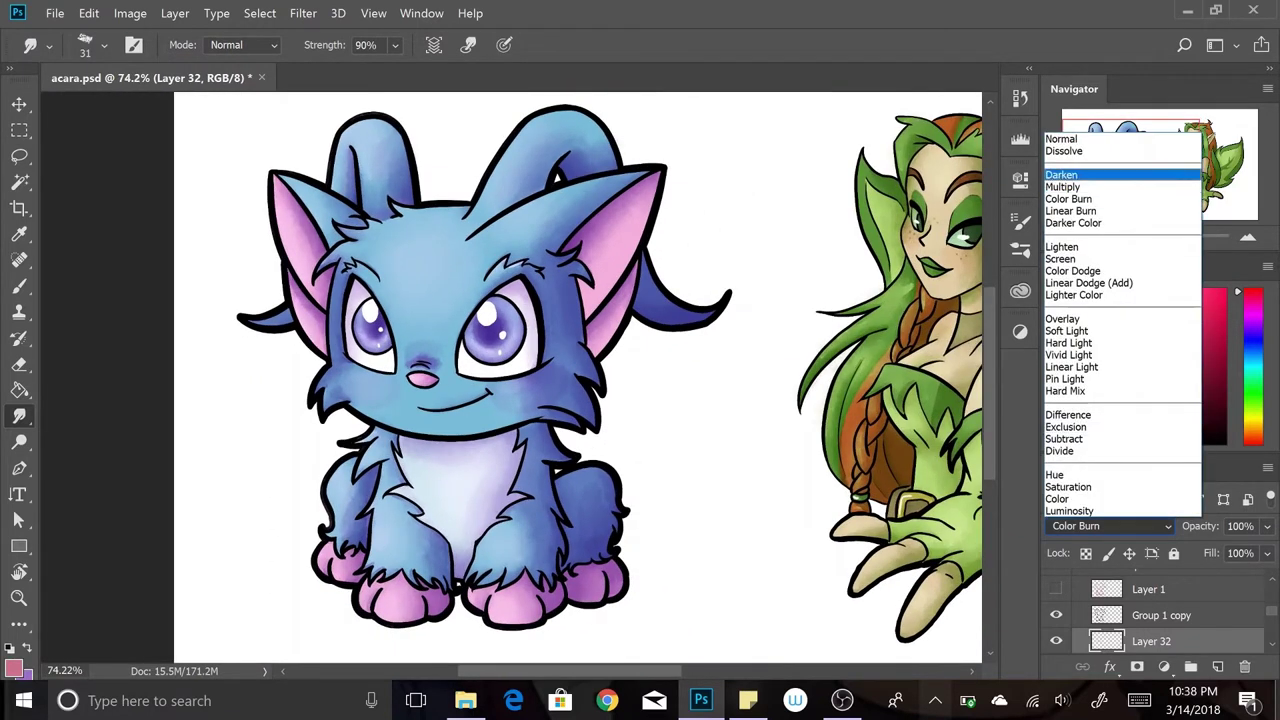
click(1062, 319)
click(1110, 526)
click(1068, 355)
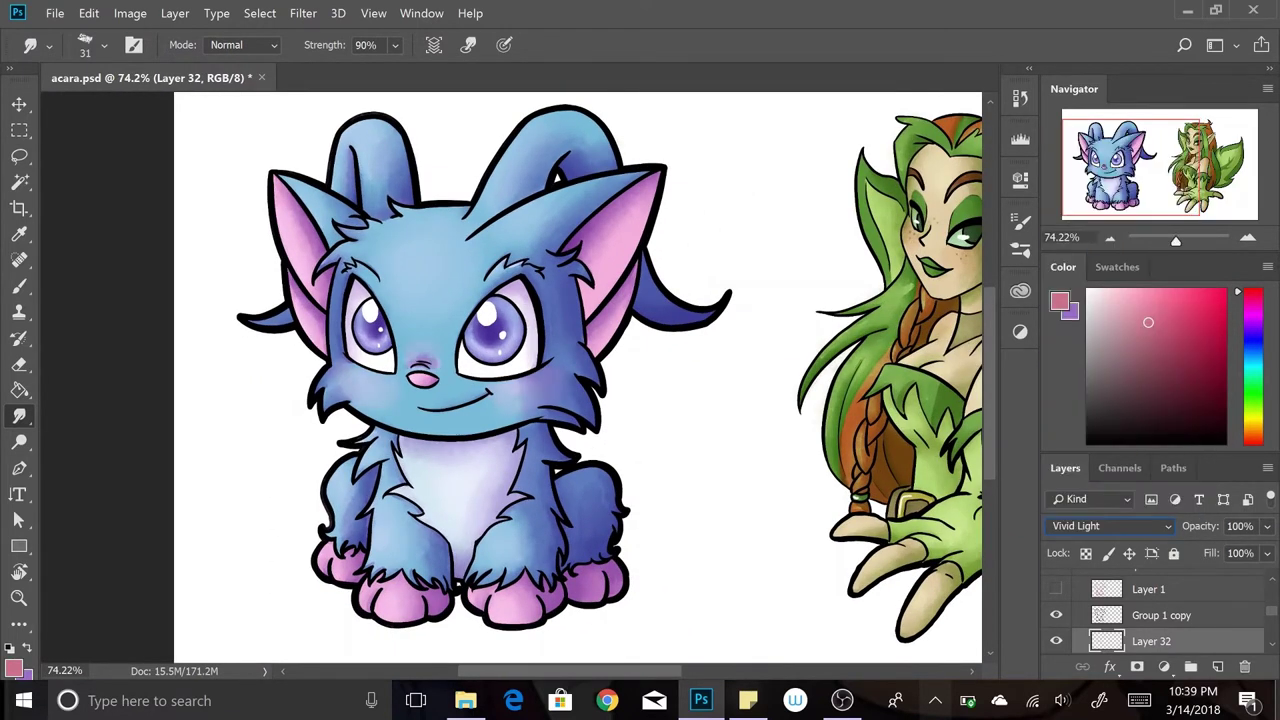
scroll(500, 380, down, 2)
key(ctrl+s)
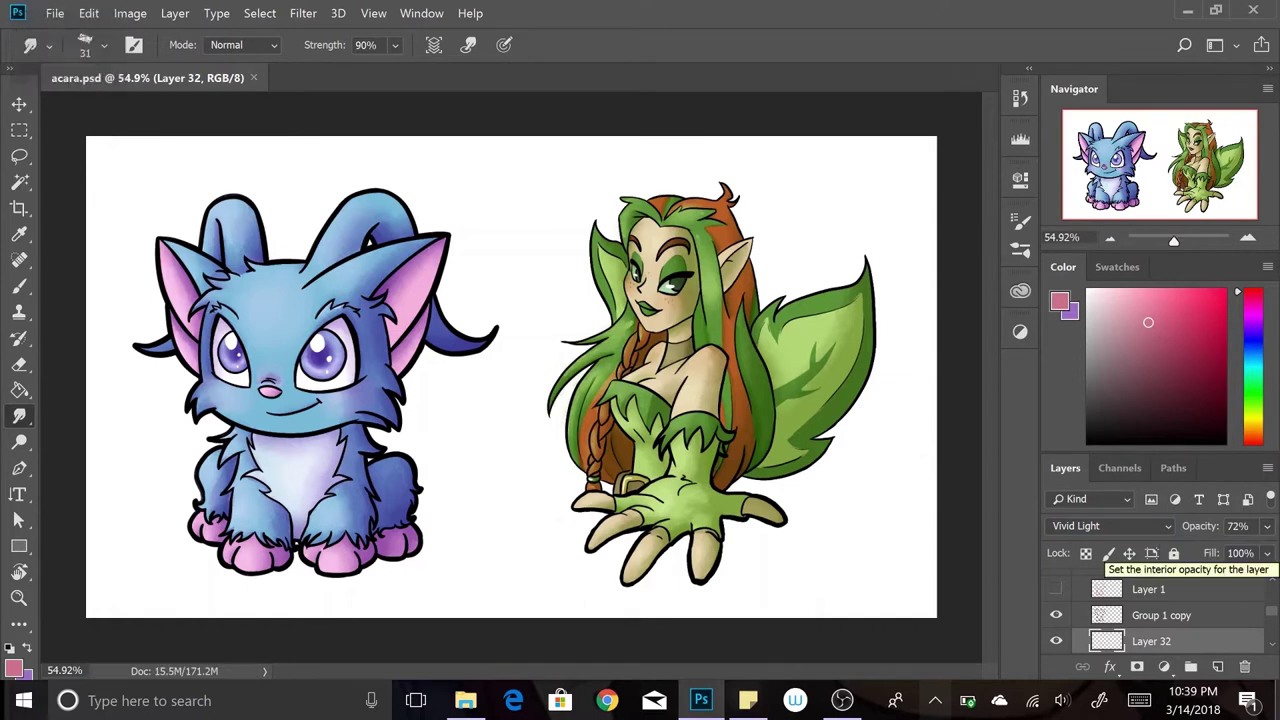